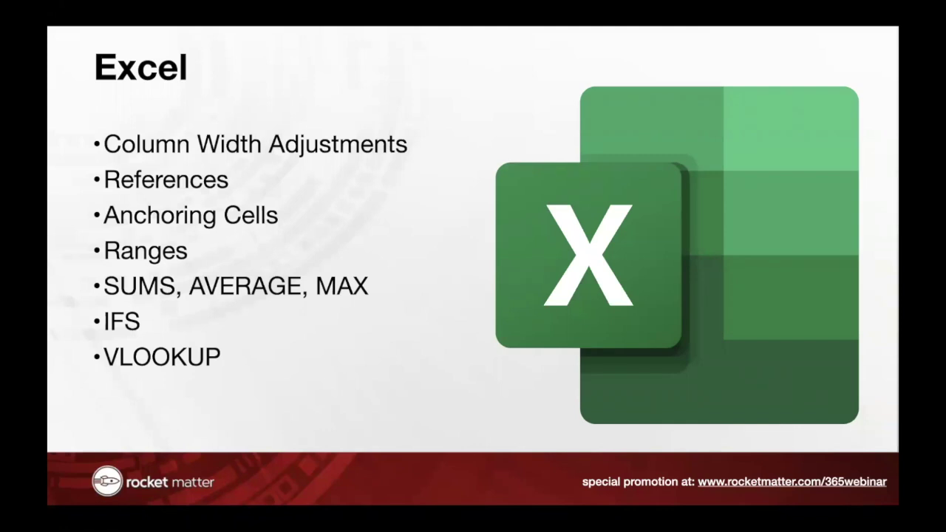
# Leave the slide presentation and switch to the Rocket Matter dashboard in Chrome
pyautogui.press('Escape')
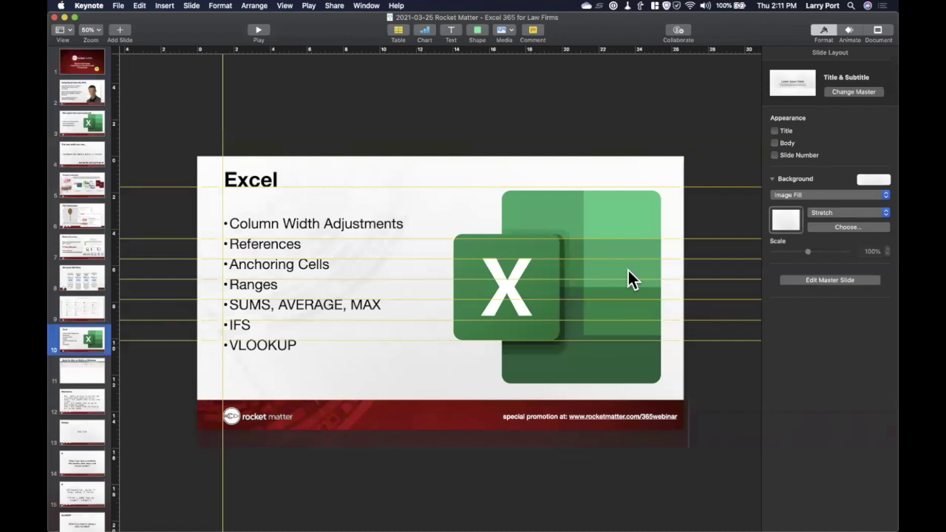
pyautogui.press('super+Tab')
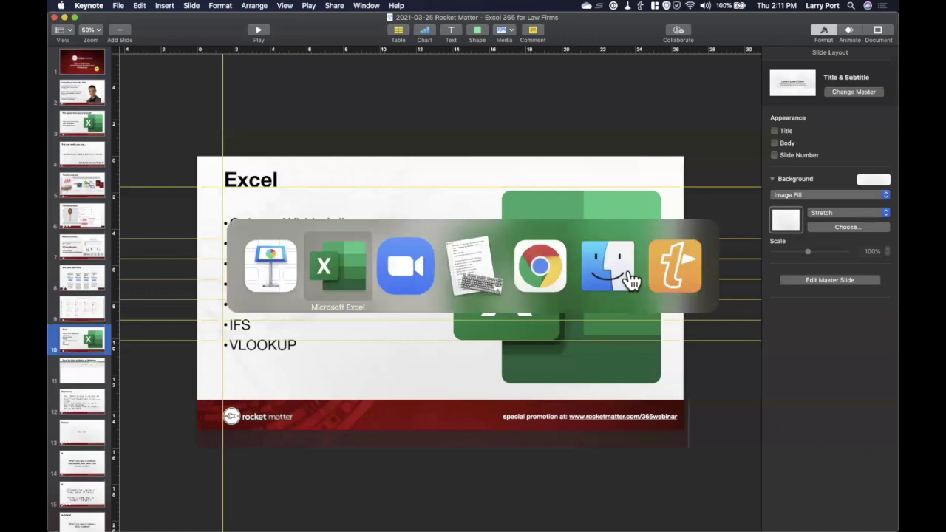
pyautogui.press('super+Tab')
pyautogui.press('super+Tab')
pyautogui.press('super+Tab')
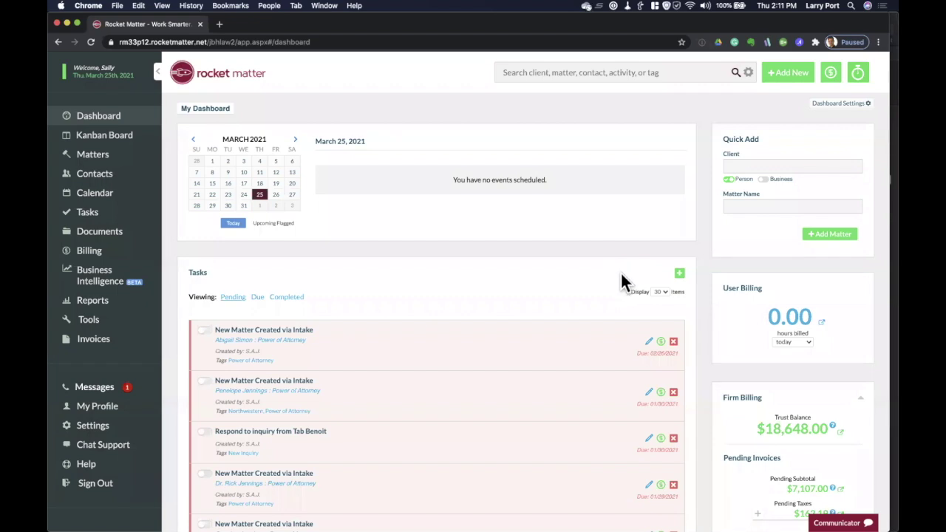
# Open the Matter Overview Report from Rocket Matter's Business Intelligence section and run it
pyautogui.click(84, 280)
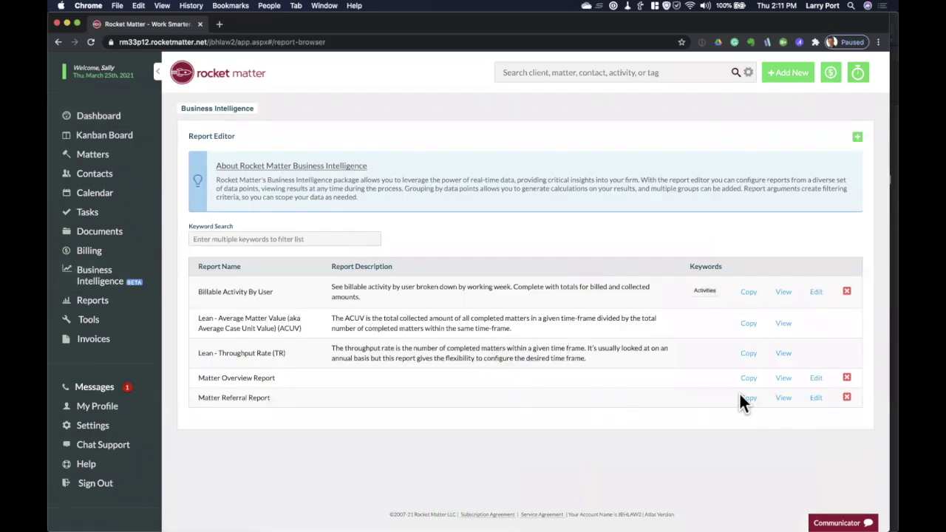
pyautogui.click(782, 379)
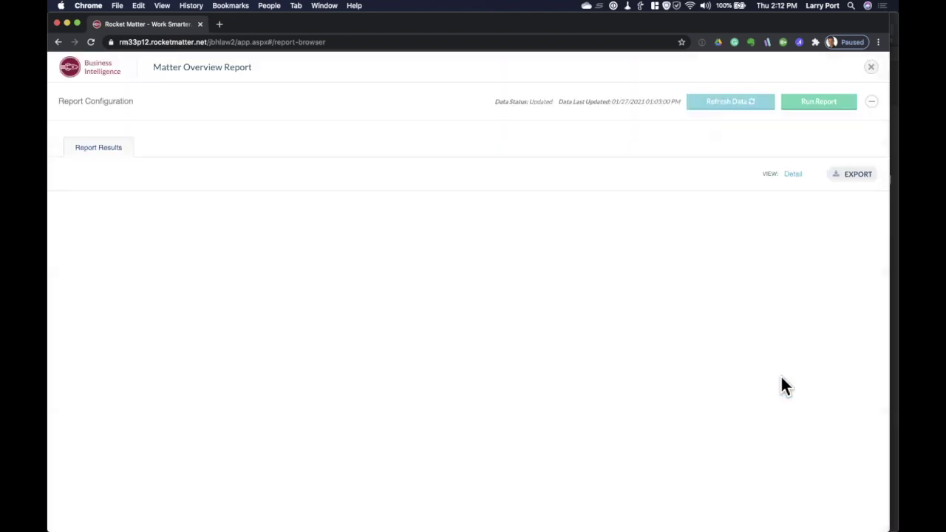
pyautogui.click(840, 102)
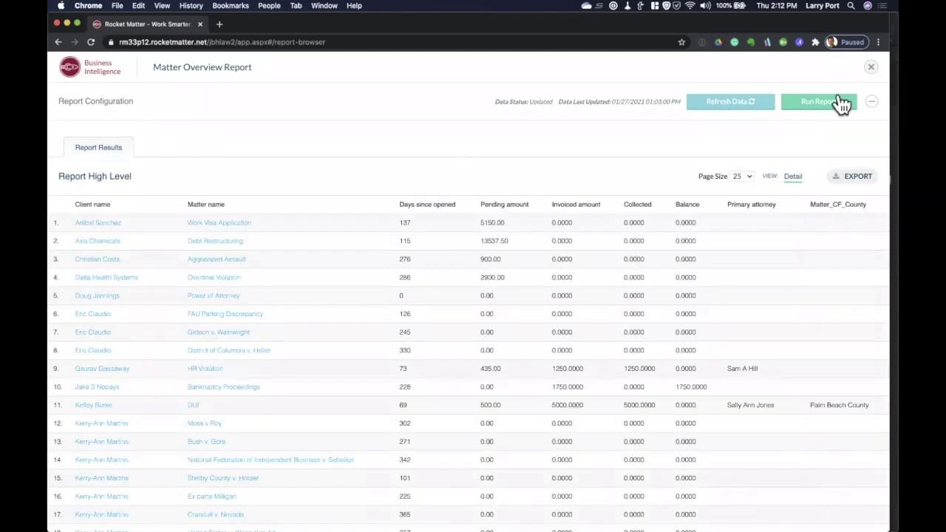
# Export the report results and open the downloaded CSV file in an enlarged Excel window
pyautogui.click(855, 178)
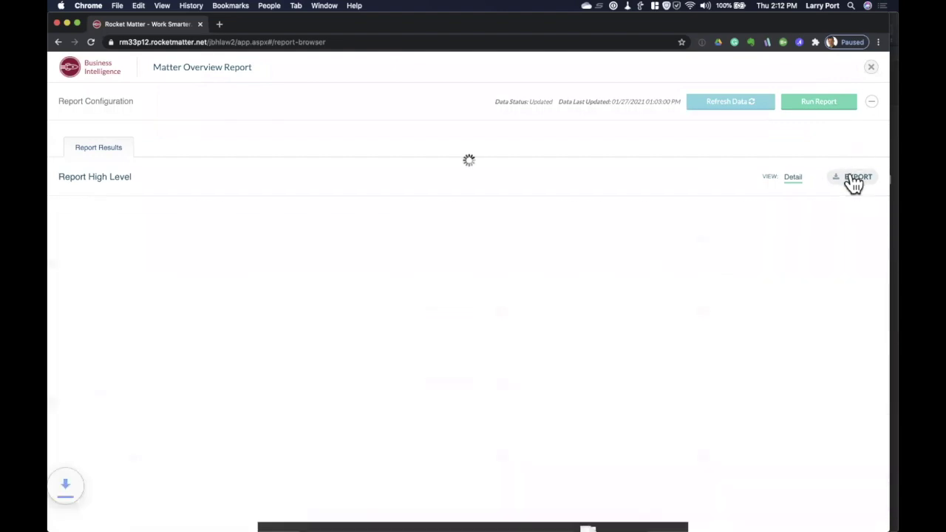
pyautogui.click(104, 518)
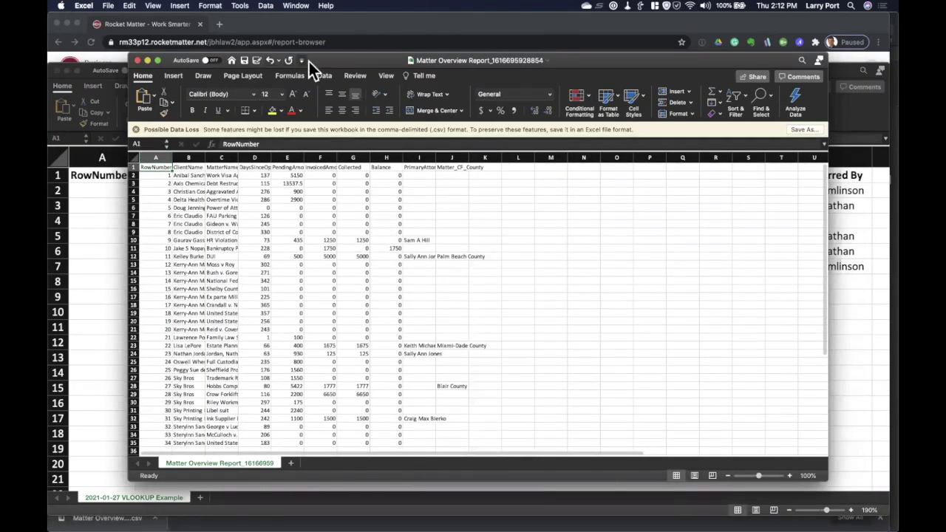
pyautogui.moveTo(288, 60); pyautogui.dragTo(207, 42)
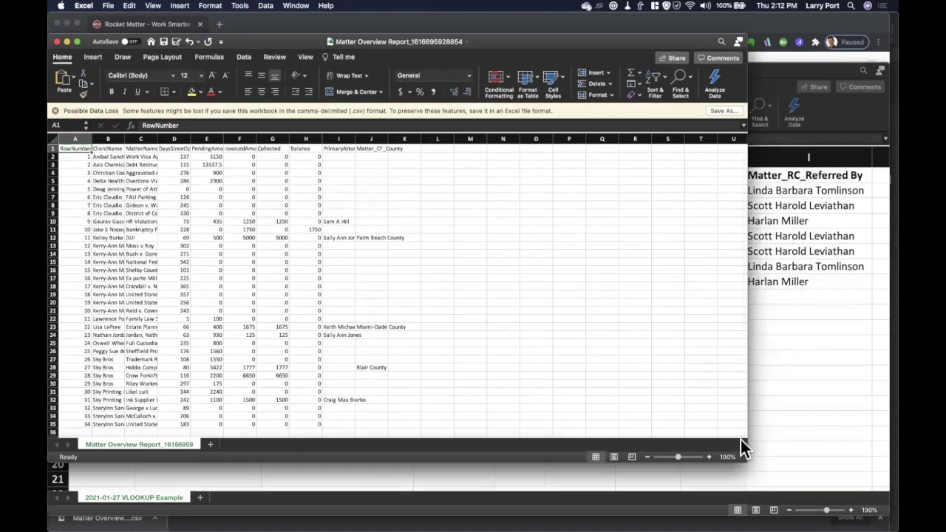
pyautogui.moveTo(744, 461); pyautogui.dragTo(883, 526)
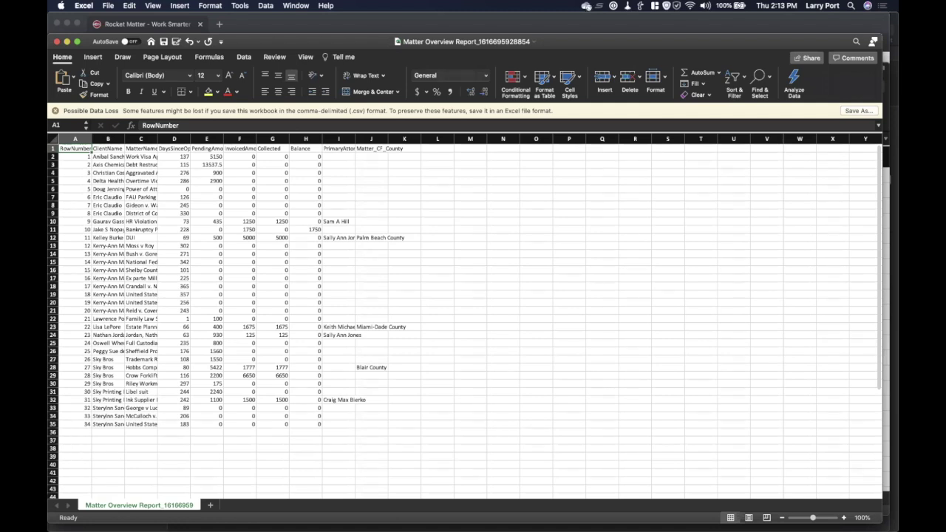
# Save the file as "2021-03-25 Matter Overview Report" in Excel Workbook (.xlsx) format in the @@ Office 365 Webinar folder
pyautogui.click(108, 6)
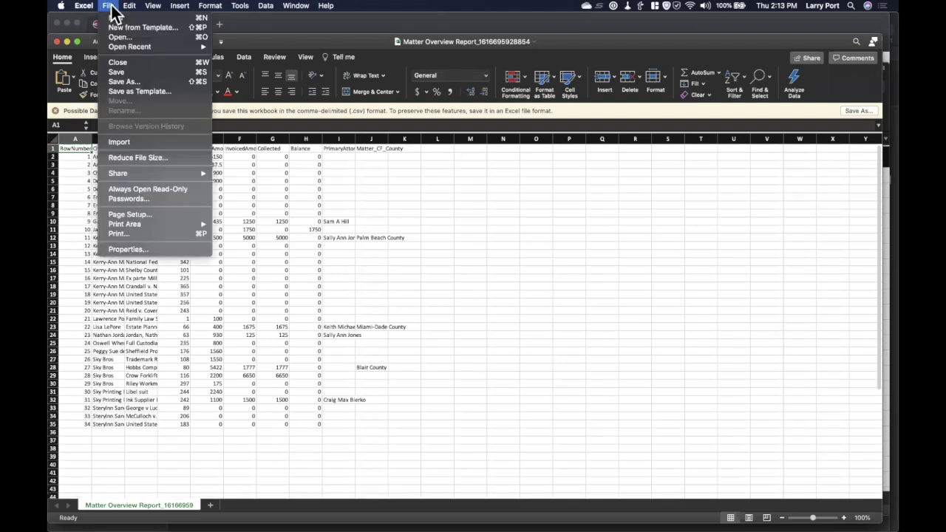
pyautogui.click(126, 80)
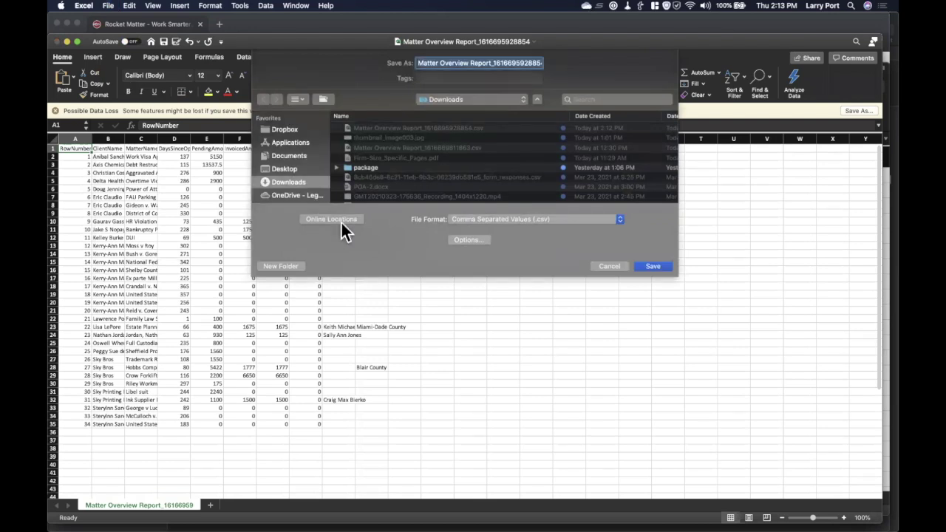
pyautogui.scroll(-3, 311, 173)
pyautogui.click(301, 165)
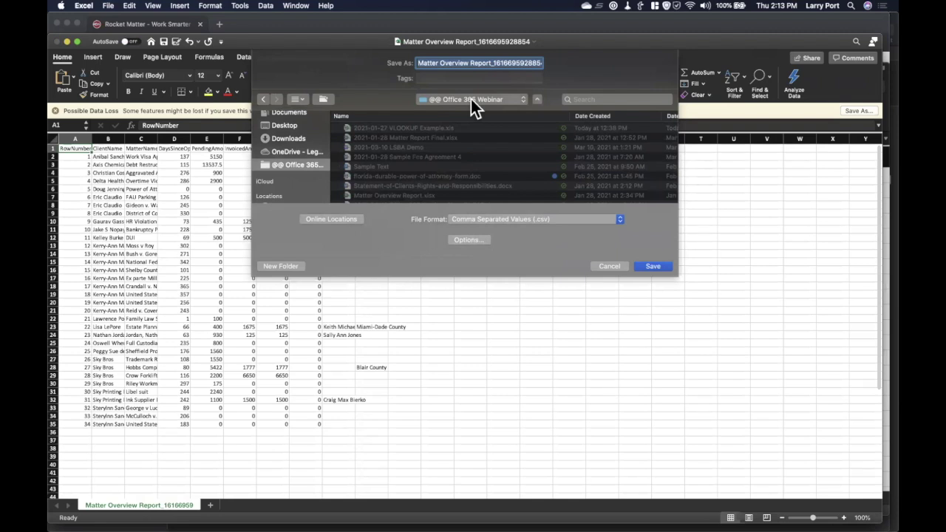
pyautogui.write('fin')
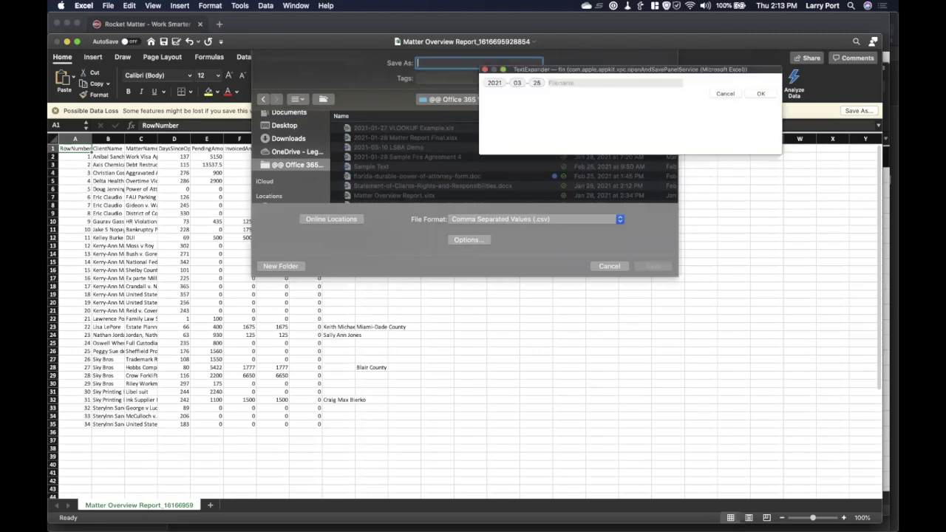
pyautogui.write('Matter Overview Report')
pyautogui.click(763, 94)
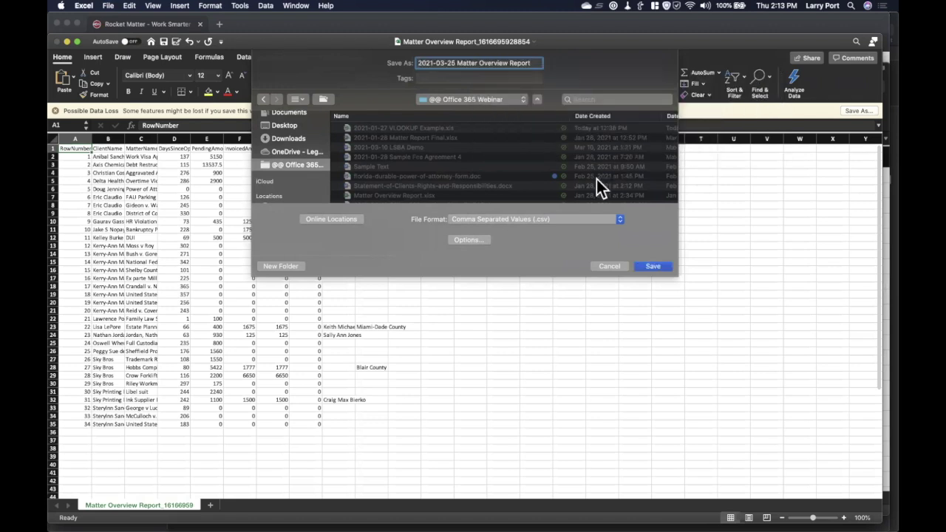
pyautogui.click(583, 218)
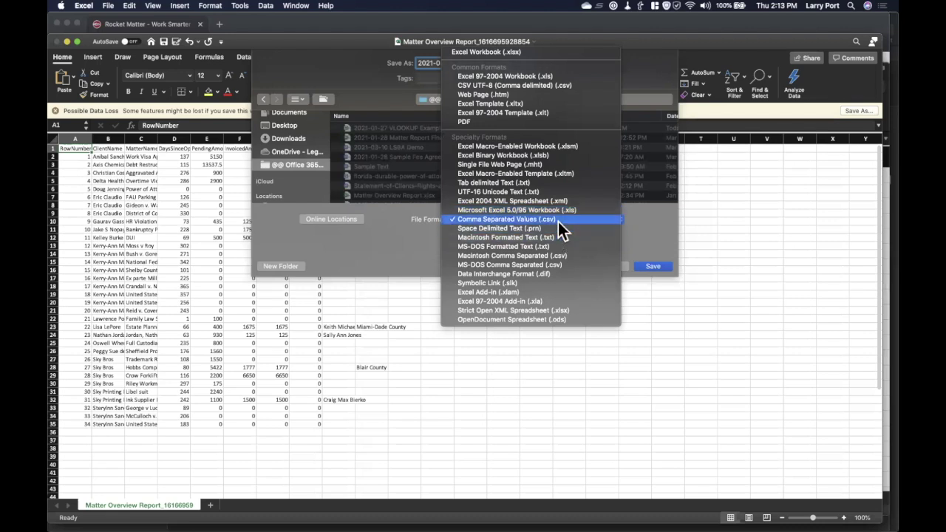
pyautogui.click(539, 55)
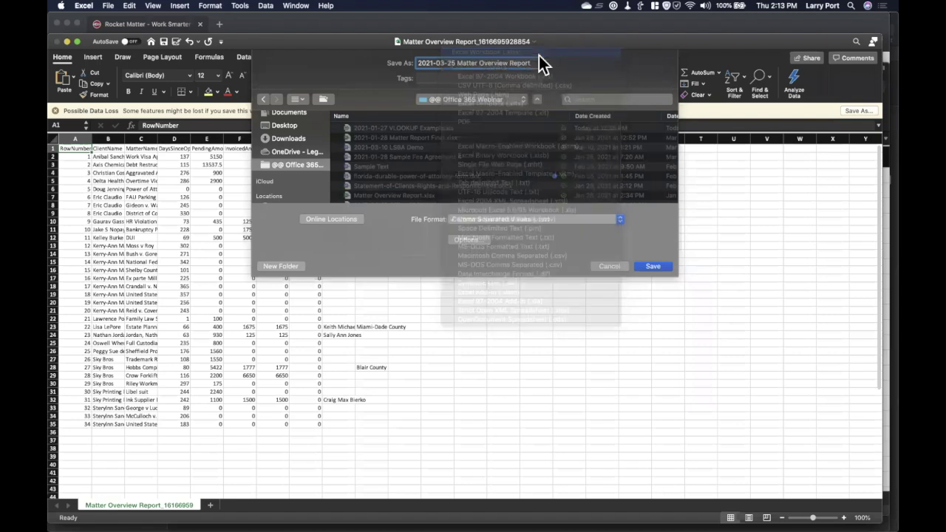
pyautogui.click(650, 266)
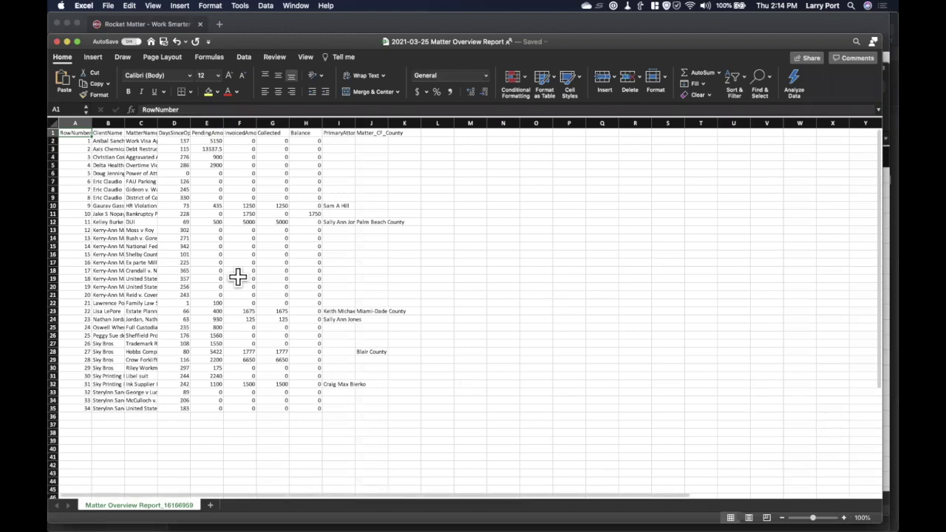
# Set the worksheet's zoom to 150%
pyautogui.click(156, 74)
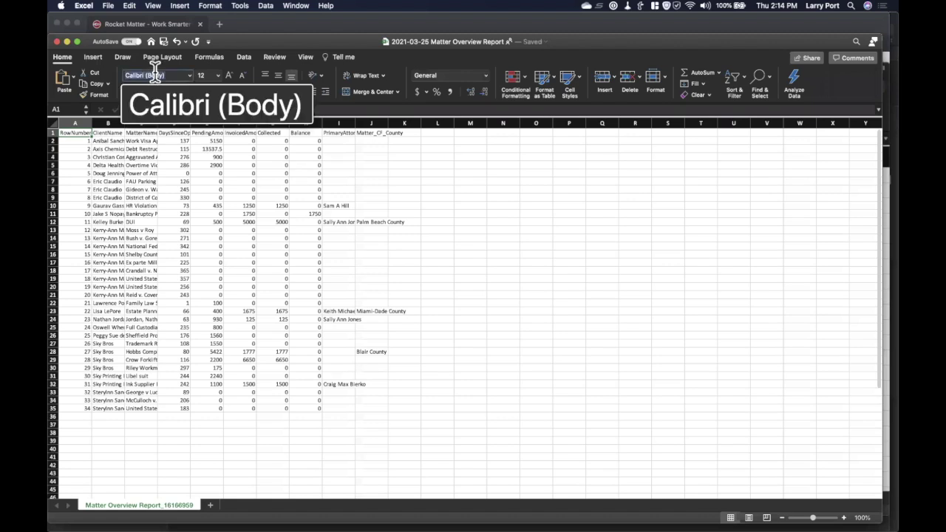
pyautogui.click(205, 74)
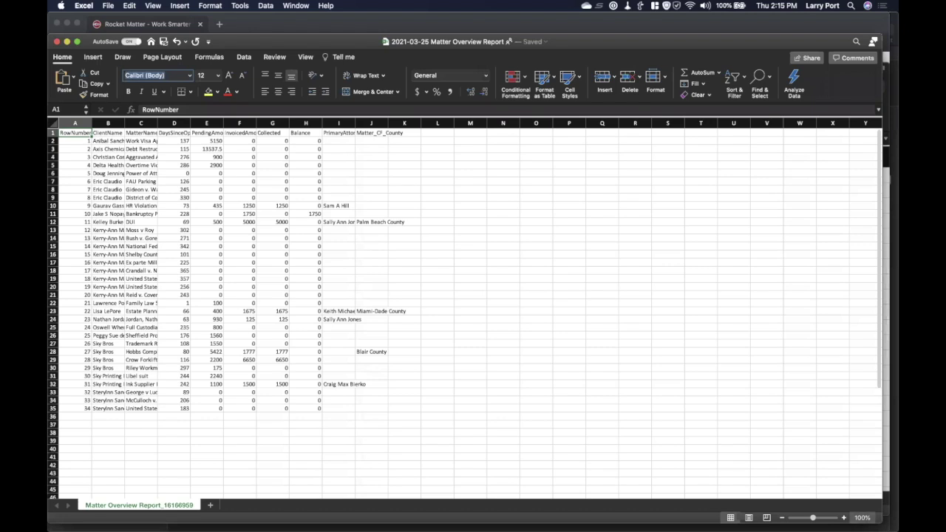
pyautogui.click(863, 518)
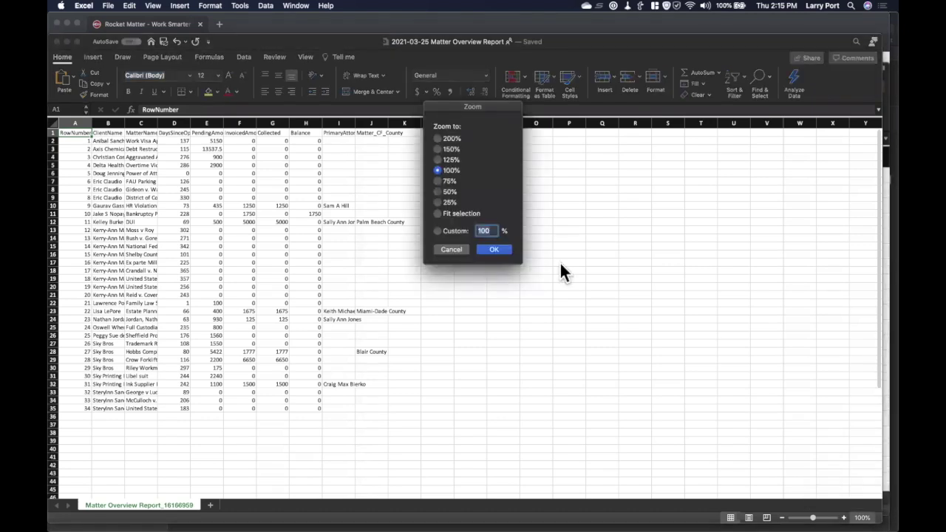
pyautogui.click(449, 150)
pyautogui.click(492, 249)
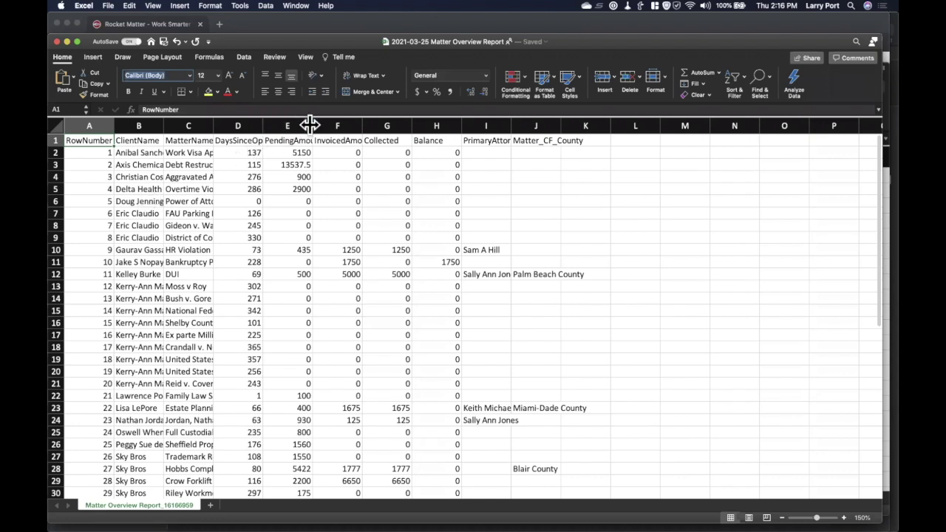
# Narrow the PendingAmount column until its amounts no longer fit, and AutoFit it to its widest entry
pyautogui.moveTo(311, 123); pyautogui.dragTo(280, 126)
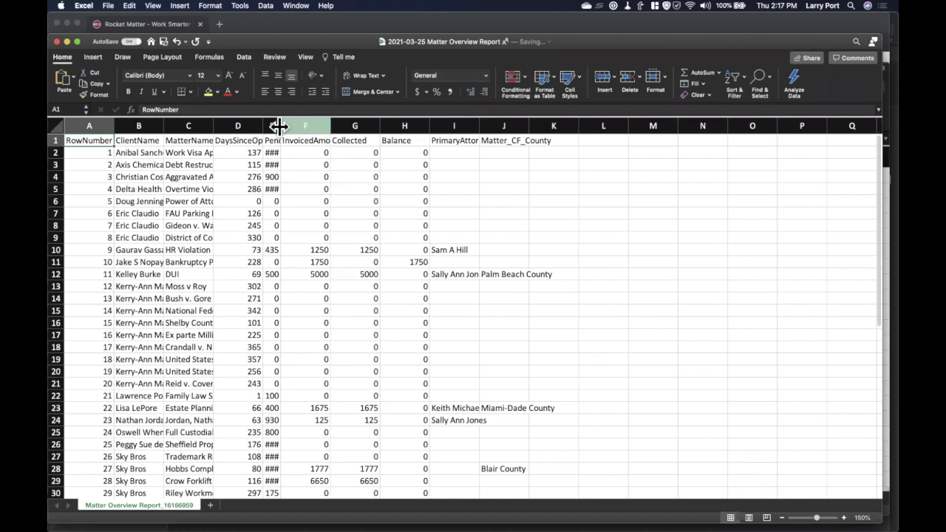
pyautogui.moveTo(281, 127)
pyautogui.mouseDown()
pyautogui.moveTo(314, 126)
pyautogui.moveTo(278, 126)
pyautogui.mouseUp()
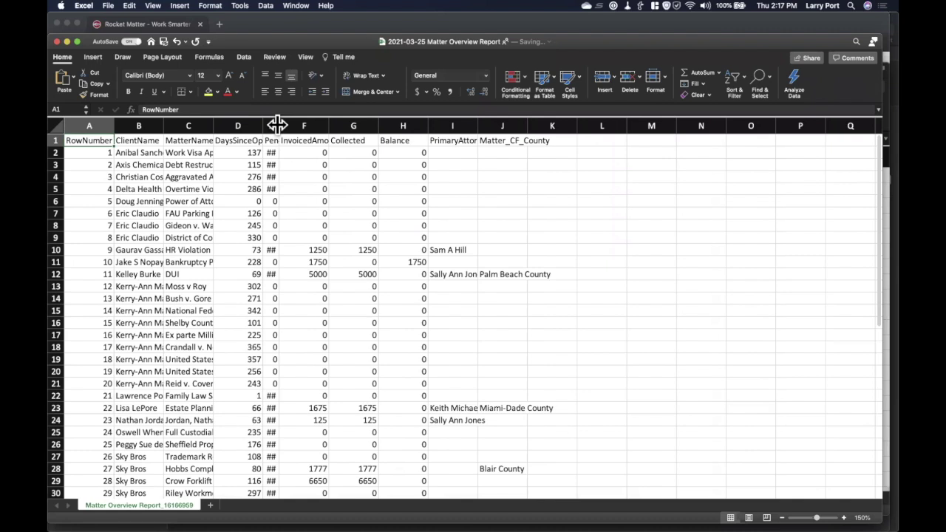
pyautogui.doubleClick(277, 124)
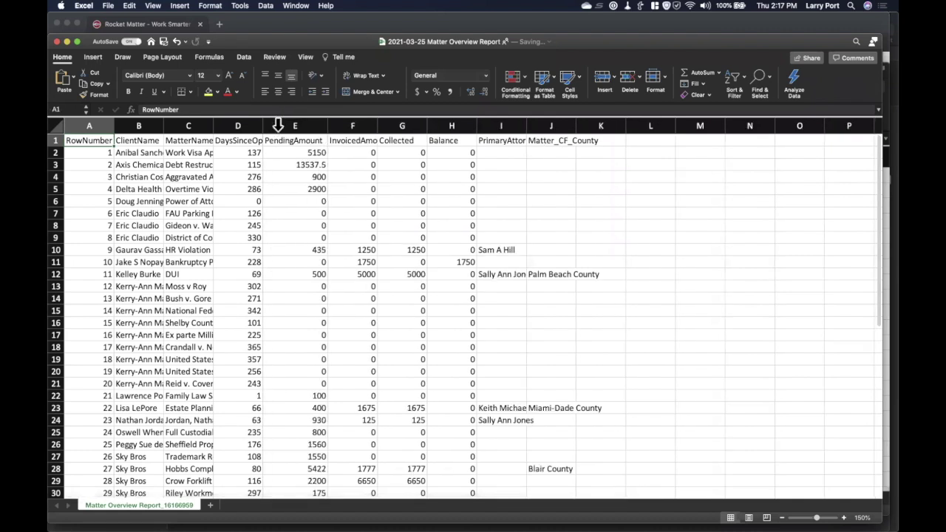
pyautogui.scroll(-2, 293, 235)
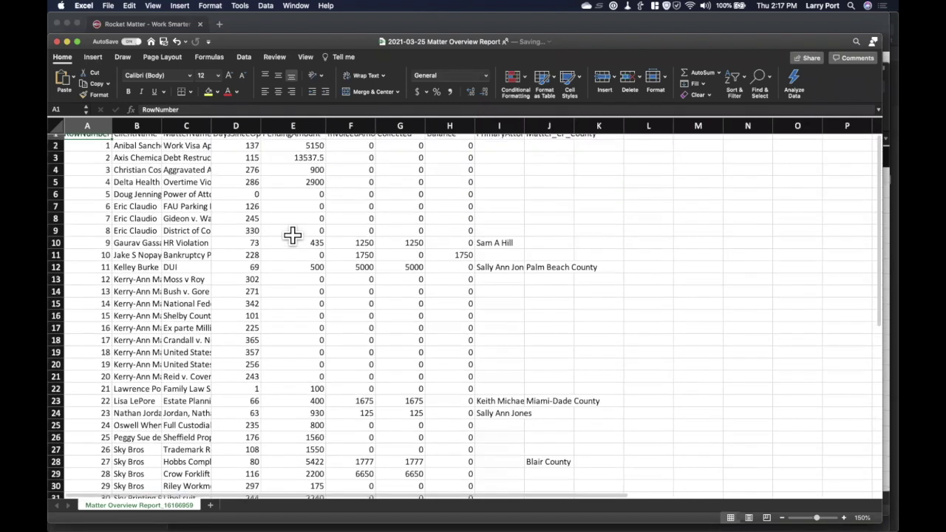
pyautogui.scroll(2, 288, 236)
pyautogui.click(308, 142)
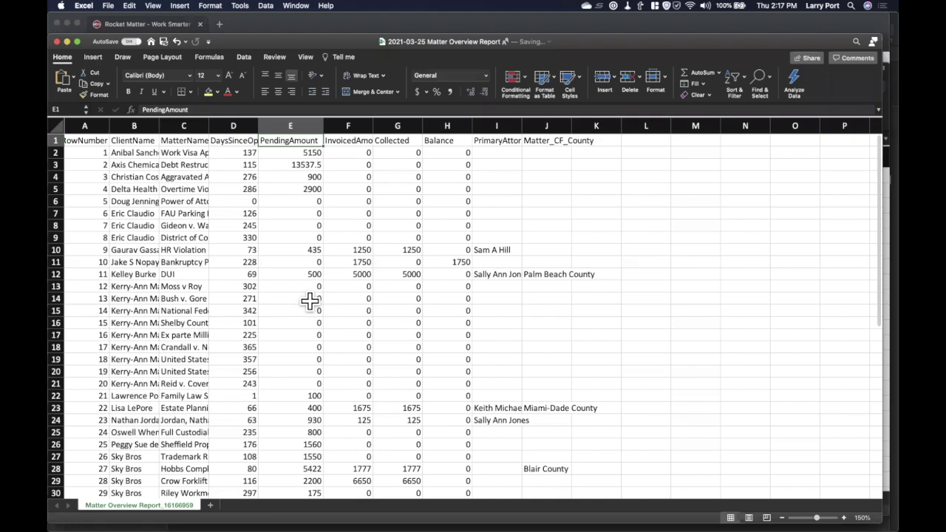
pyautogui.scroll(-8, 310, 300)
pyautogui.scroll(8, 309, 300)
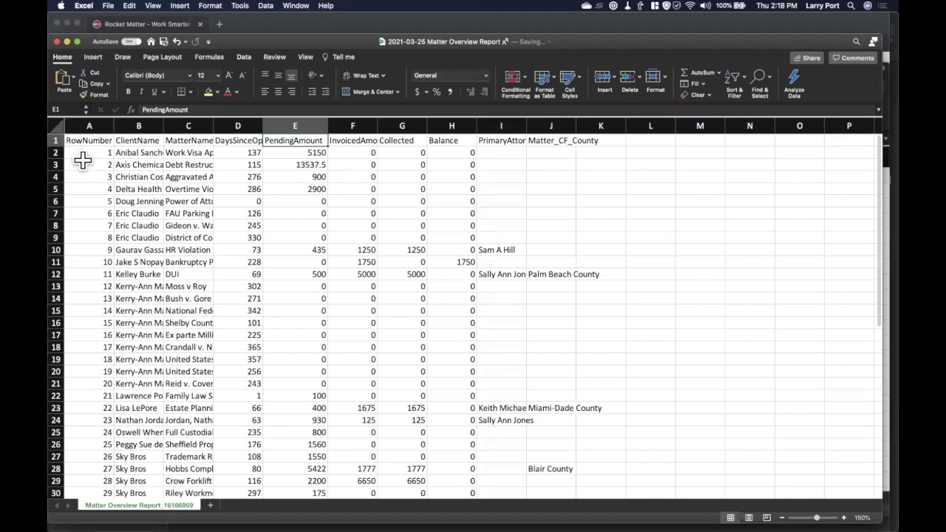
# AutoFit the widths of all columns in the worksheet at once
pyautogui.click(65, 125)
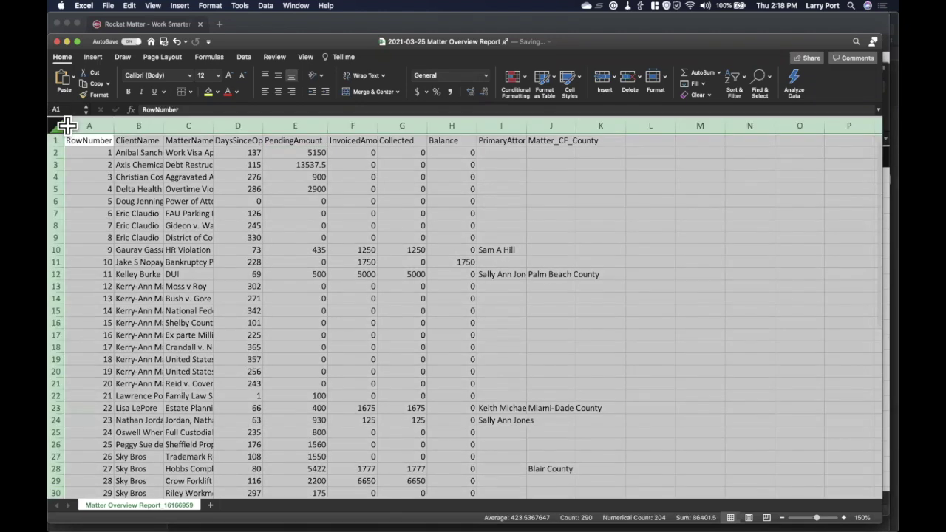
pyautogui.doubleClick(161, 127)
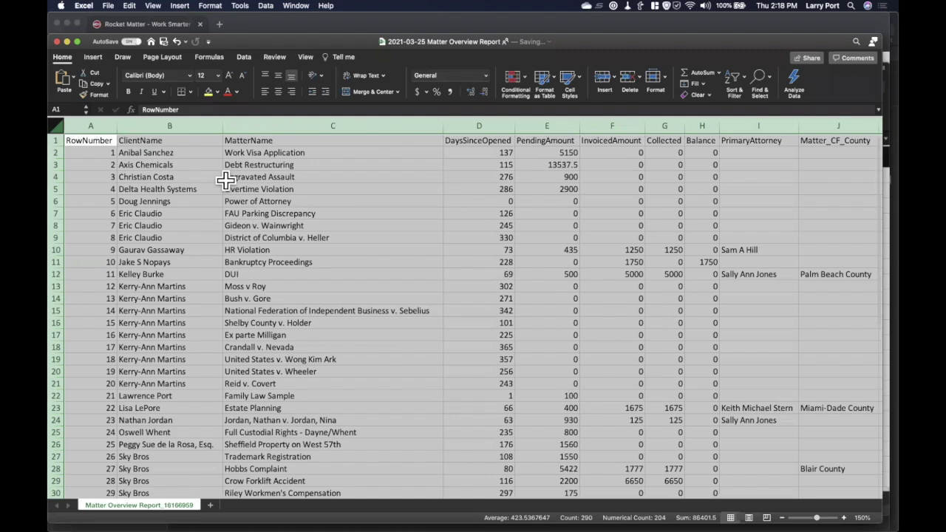
pyautogui.click(293, 186)
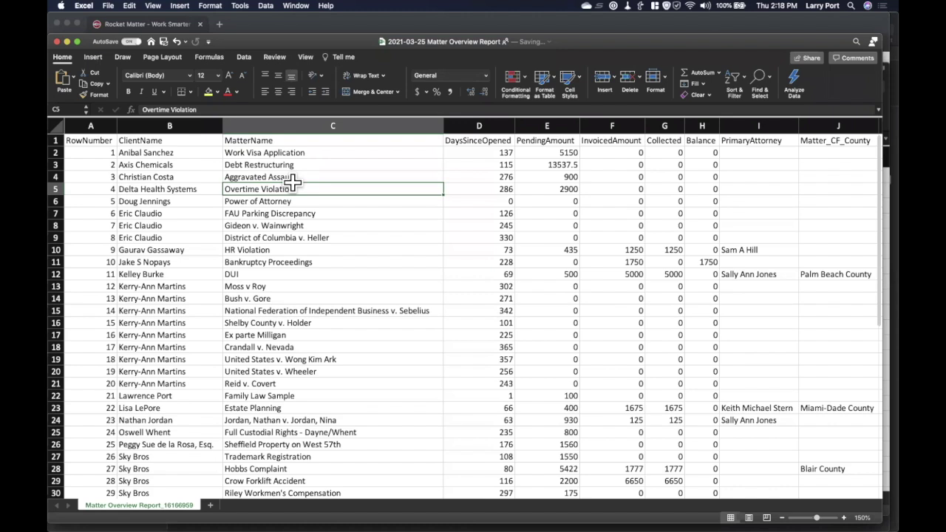
pyautogui.click(545, 163)
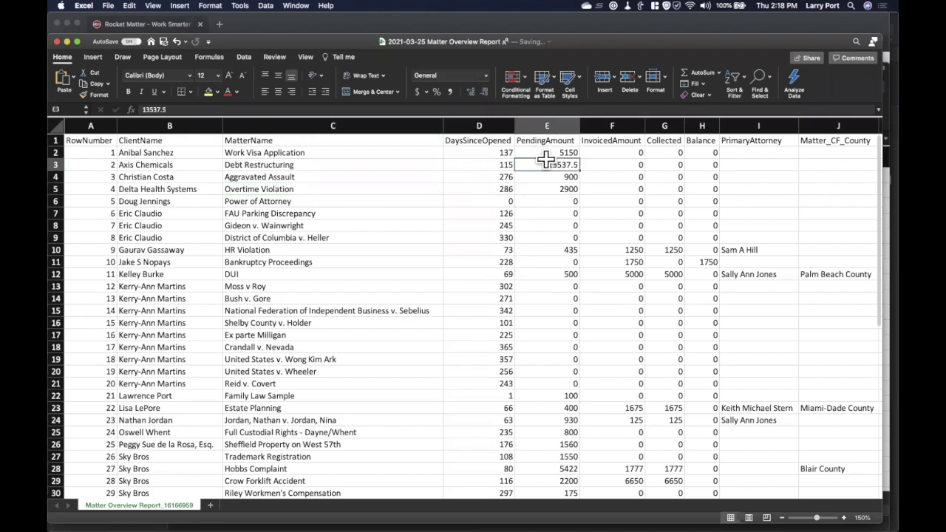
pyautogui.click(616, 152)
pyautogui.click(657, 163)
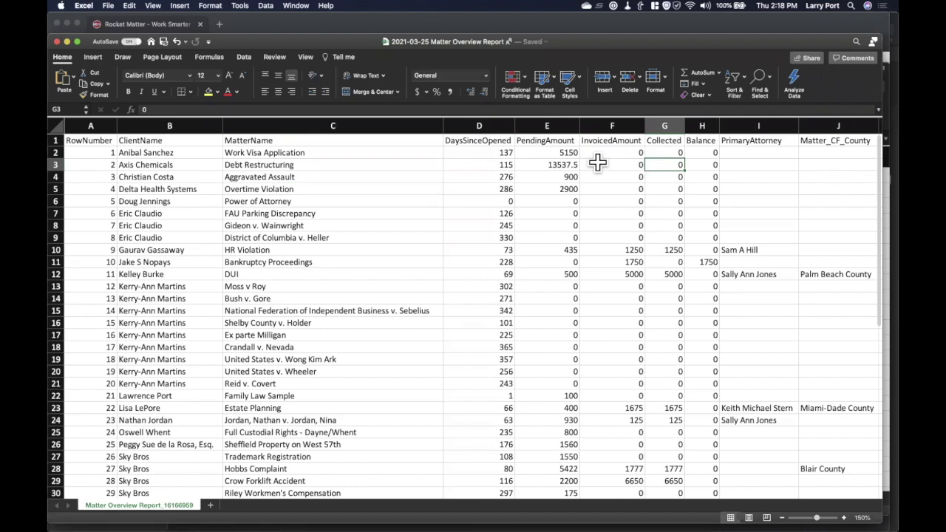
pyautogui.click(568, 166)
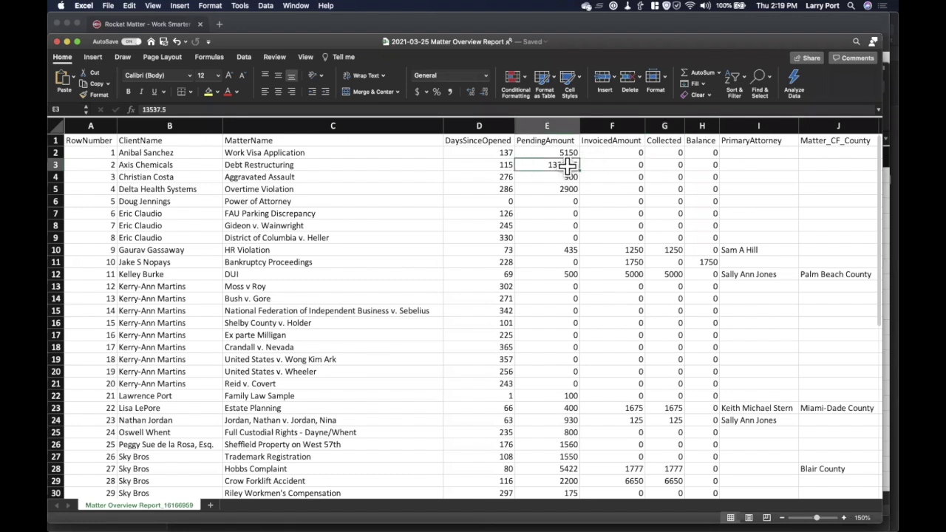
pyautogui.click(550, 152)
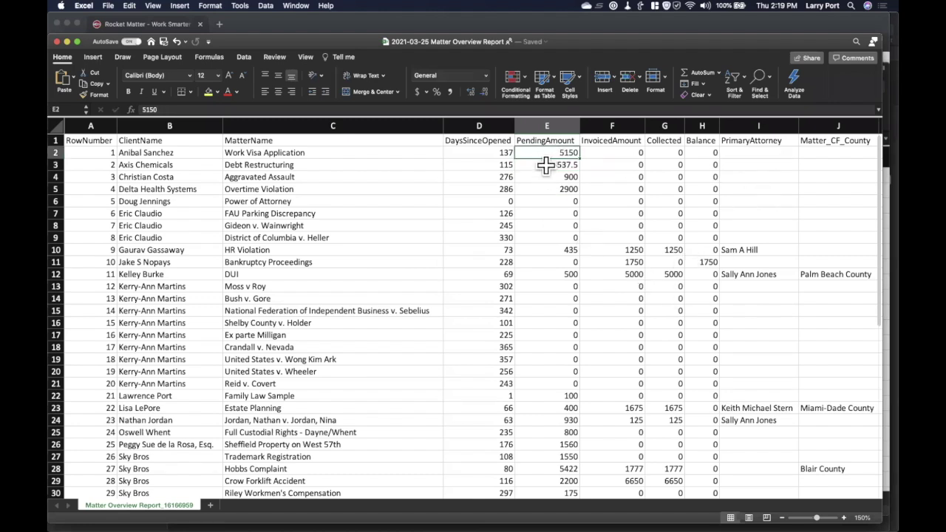
# Apply the Accounting number format with dollar signs to the PendingAmount, InvoicedAmount, Collected and Balance columns
pyautogui.click(547, 127)
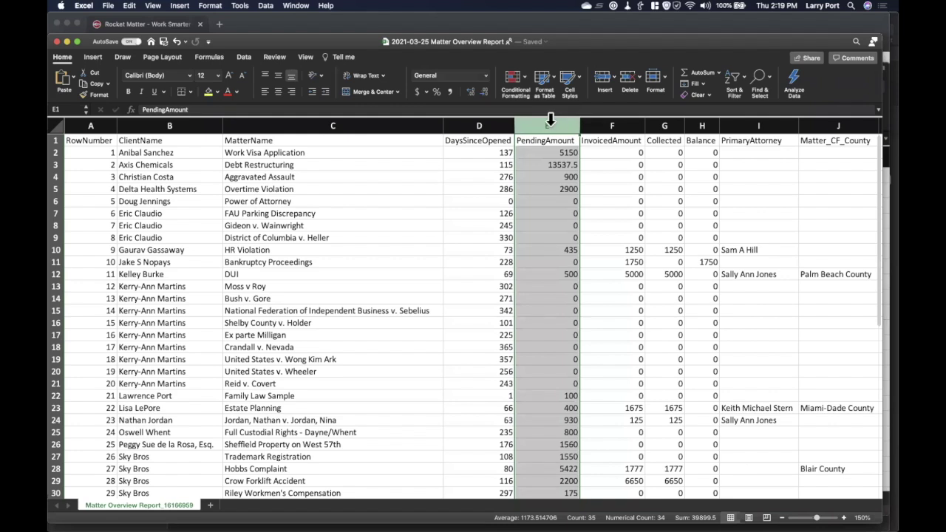
pyautogui.keyDown('shift'); pyautogui.click(613, 126); pyautogui.keyUp('shift')
pyautogui.keyDown('shift'); pyautogui.click(664, 126); pyautogui.keyUp('shift')
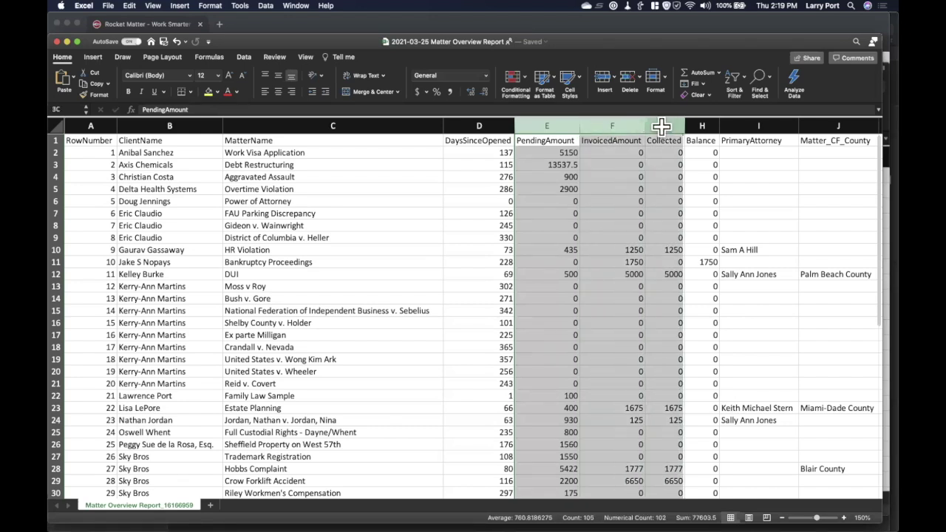
pyautogui.keyDown('shift'); pyautogui.click(696, 127); pyautogui.keyUp('shift')
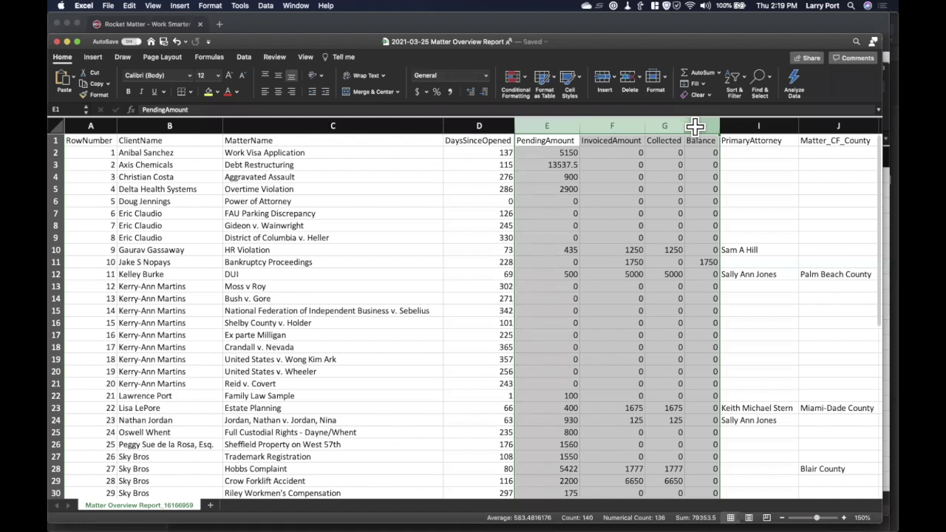
pyautogui.click(416, 92)
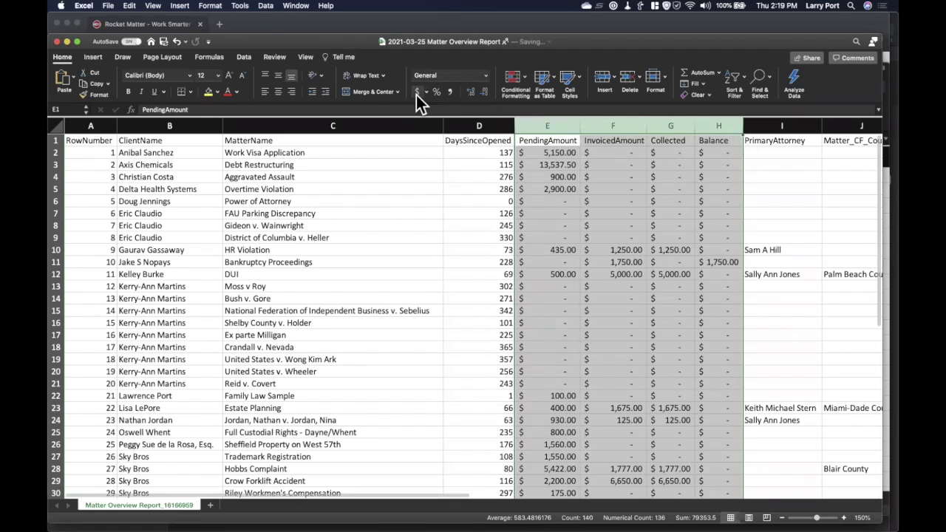
pyautogui.click(759, 175)
# Move the active cell from G5 to F5 and down the InvoicedAmount column to F12 to examine the formatted amounts
pyautogui.click(691, 188)
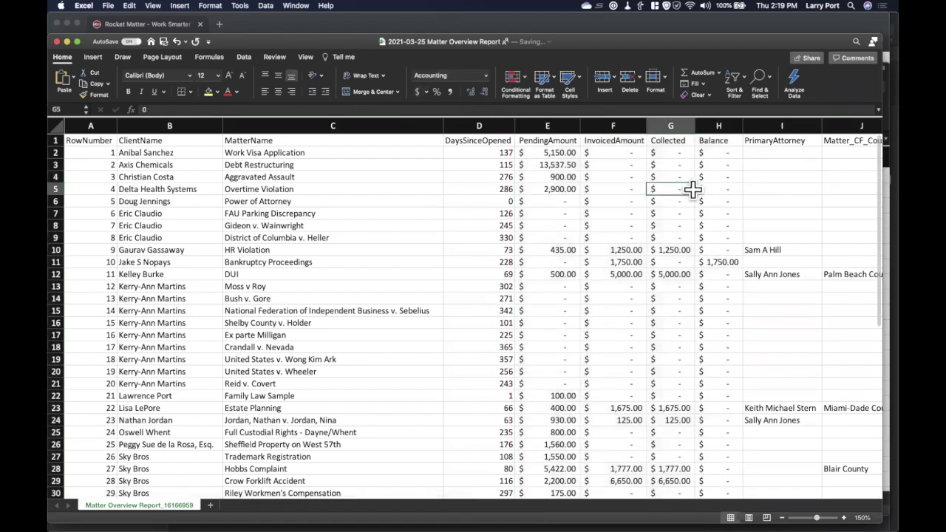
pyautogui.press('Left')
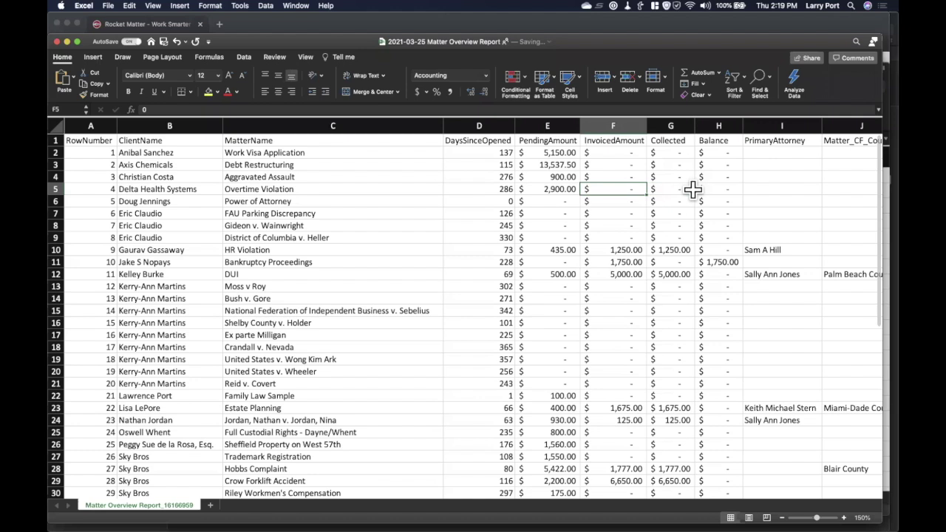
pyautogui.press('Down')
pyautogui.press('Down')
pyautogui.press('Down')
pyautogui.press('Down')
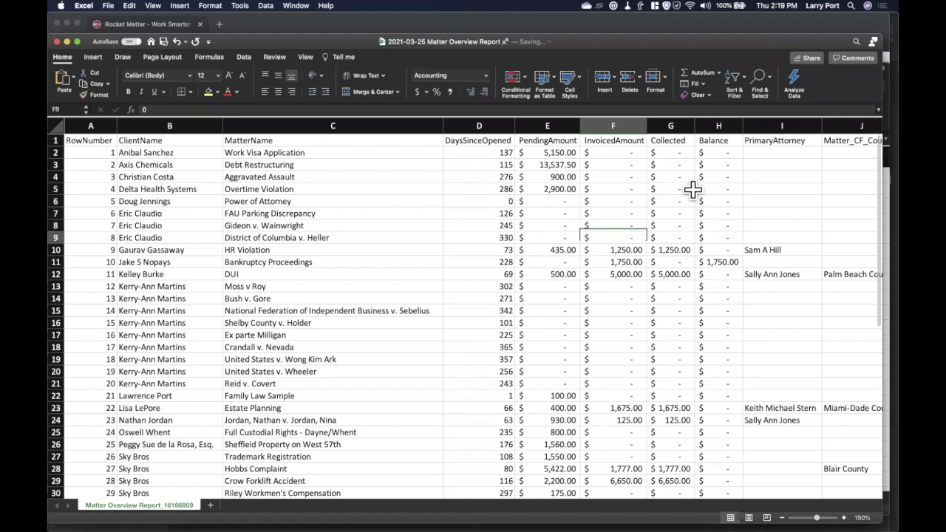
pyautogui.press('Down')
pyautogui.press('Down')
pyautogui.press('Down')
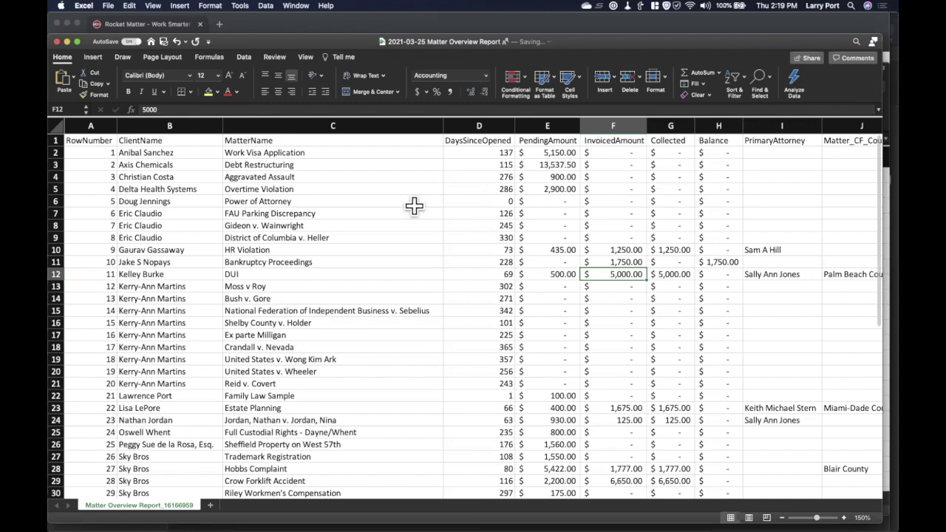
# Make the header row bold, enlarge its text to 14 pt and slightly widen the RowNumber column
pyautogui.click(57, 140)
pyautogui.click(128, 91)
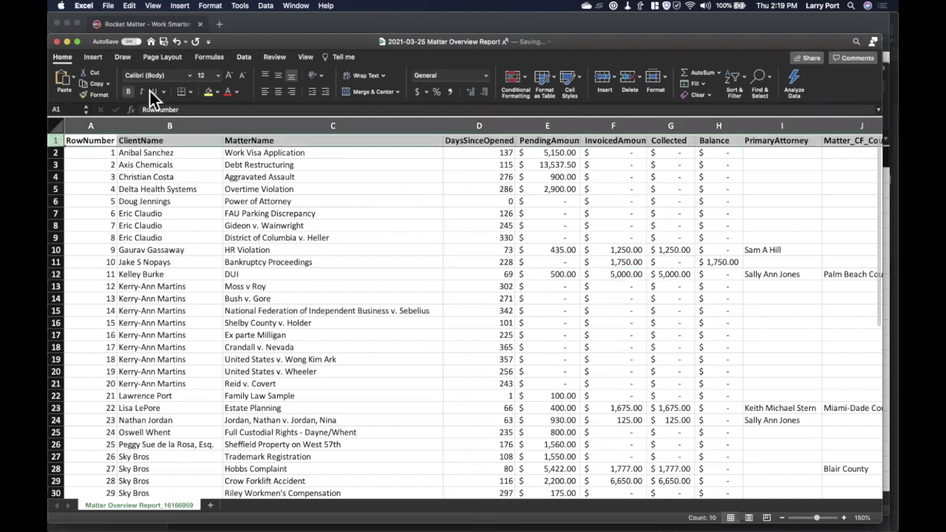
pyautogui.click(230, 77)
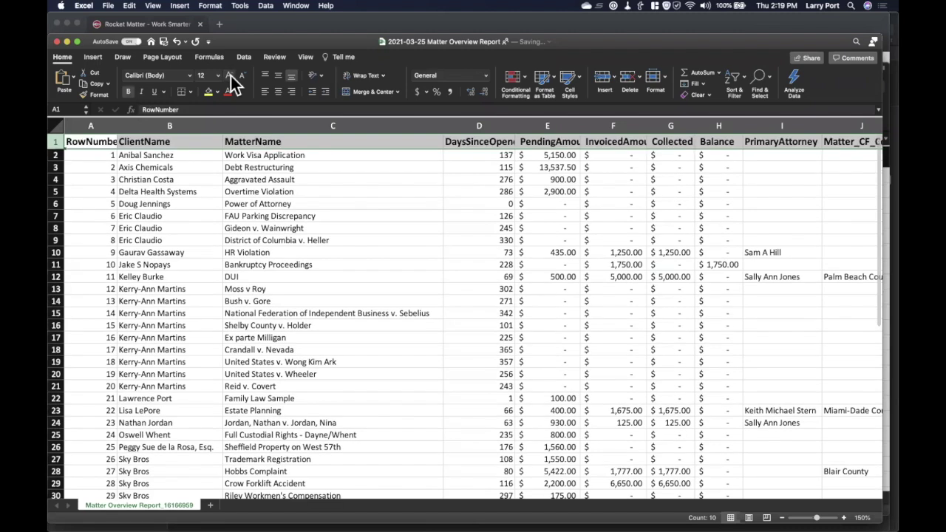
pyautogui.moveTo(116, 125); pyautogui.dragTo(120, 126)
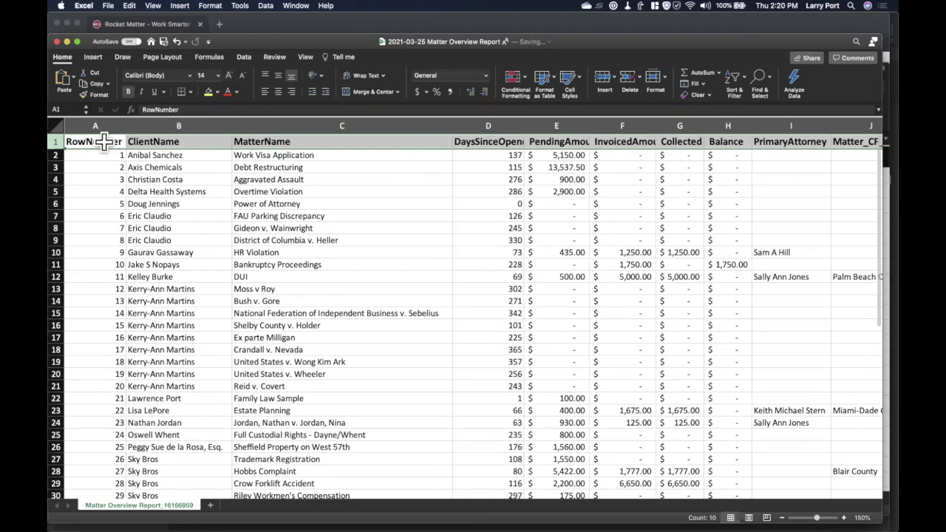
# Change the font of the entire data table, including the headers, to Helvetica Neue
pyautogui.click(105, 143)
pyautogui.press('super+a')
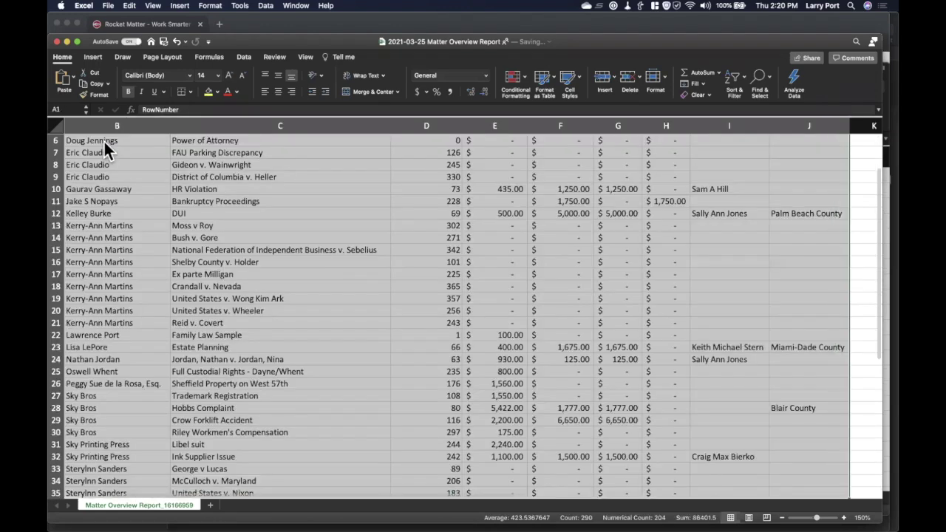
pyautogui.click(189, 77)
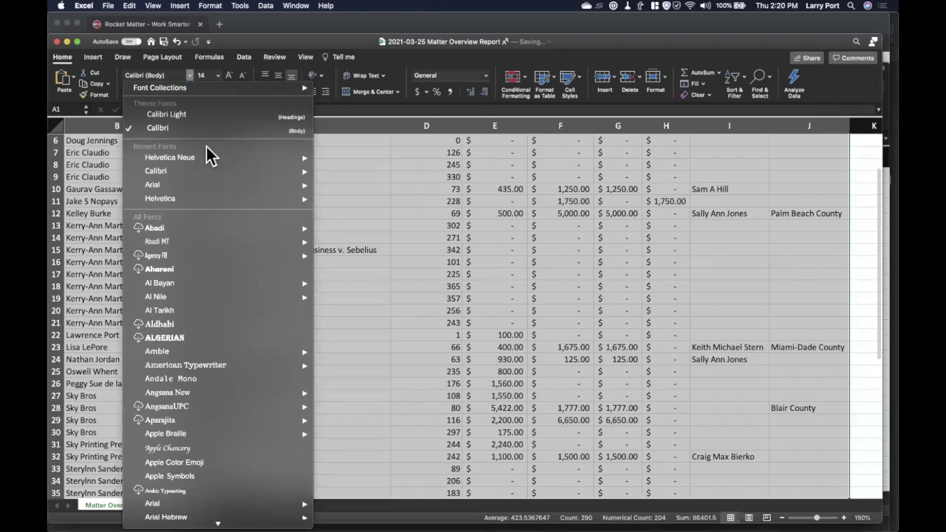
pyautogui.moveTo(213, 158)
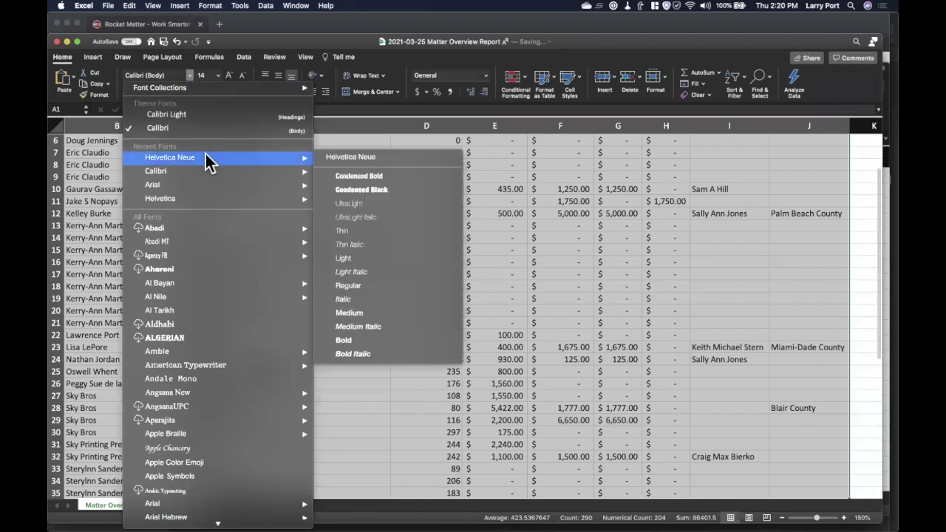
pyautogui.click(392, 159)
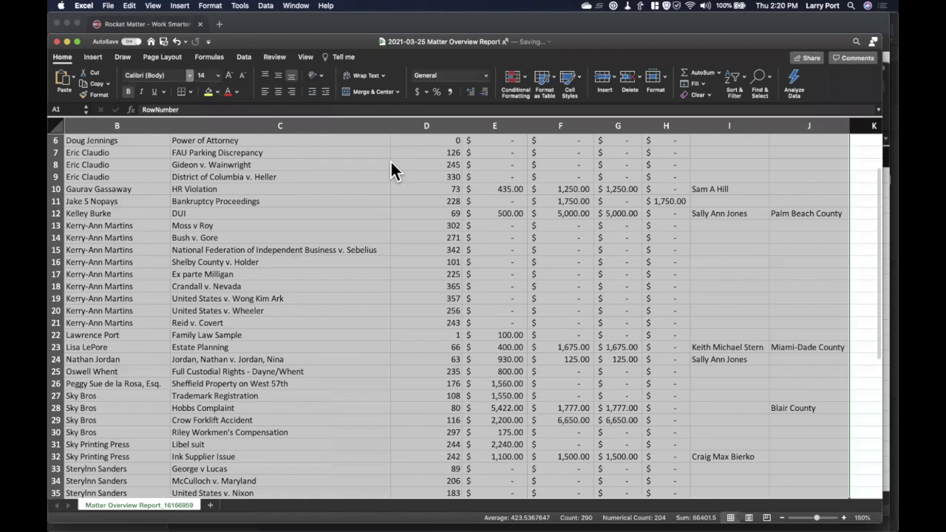
pyautogui.scroll(3, 391, 196)
pyautogui.click(391, 196)
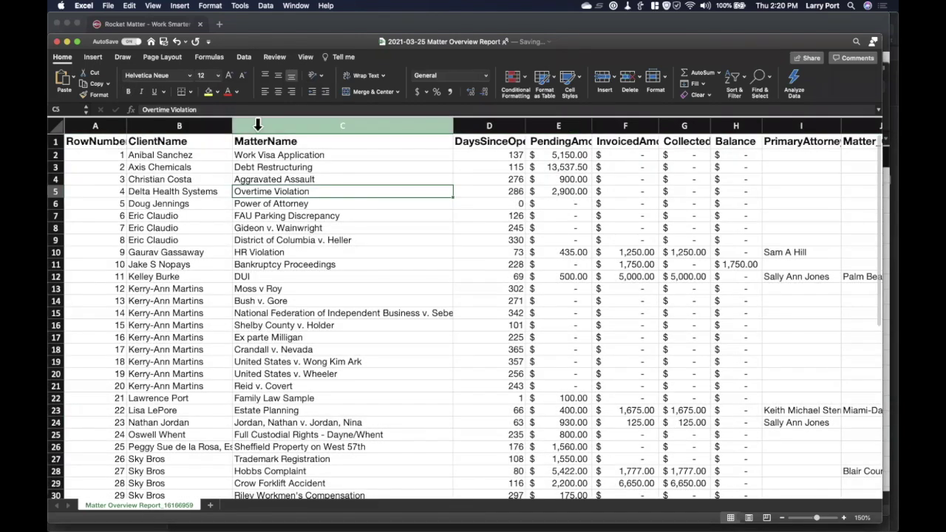
# AutoFit all columns of the worksheet so the enlarged headers and the new font fit
pyautogui.click(66, 124)
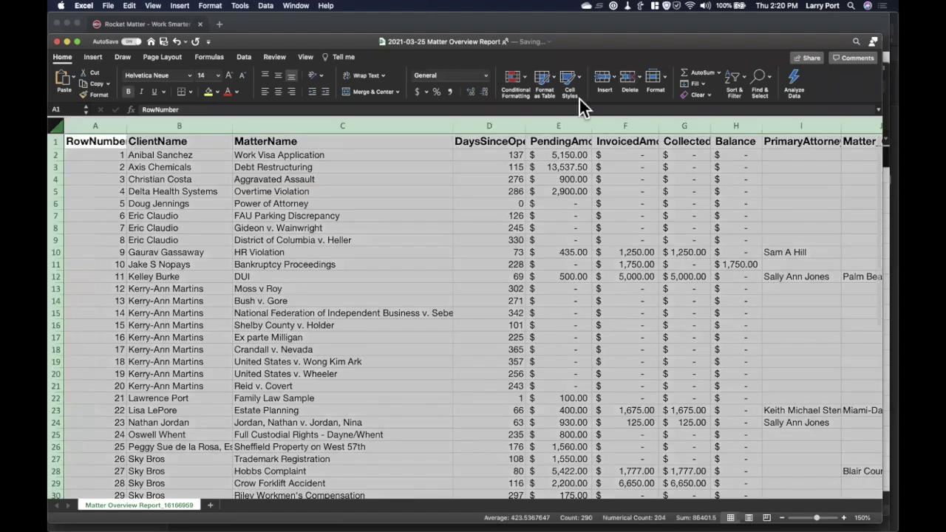
pyautogui.doubleClick(525, 124)
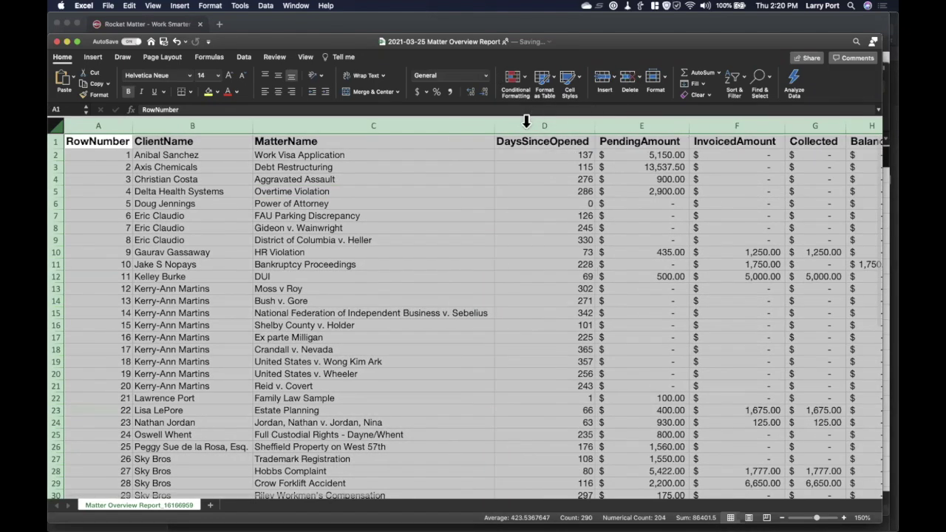
pyautogui.click(515, 228)
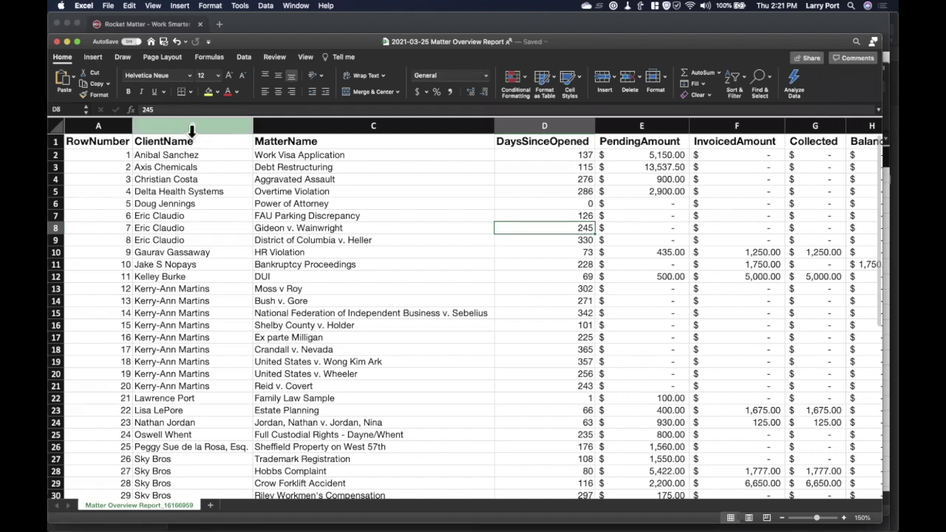
# Select column A, cell A2 and cell C13 in turn, and examine the active cell's reference
pyautogui.click(110, 123)
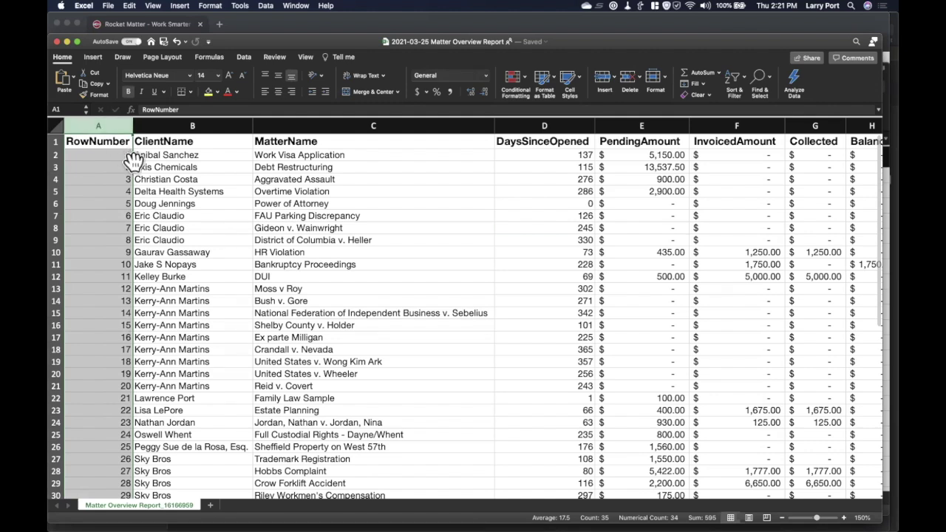
pyautogui.click(123, 156)
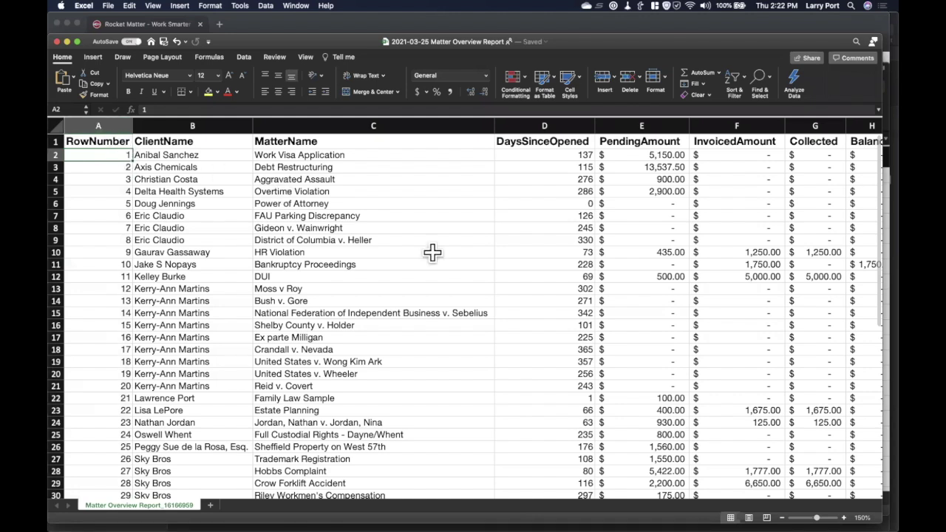
pyautogui.click(420, 291)
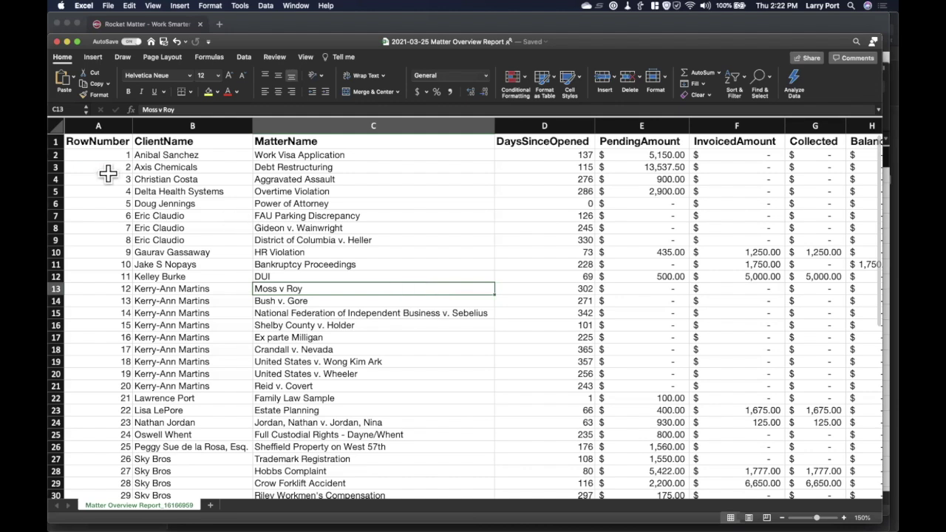
pyautogui.click(57, 109)
# Switch to the Keynote presentation and play it from the slide listing the Excel topics
pyautogui.press('super+Tab')
pyautogui.press('super+Tab')
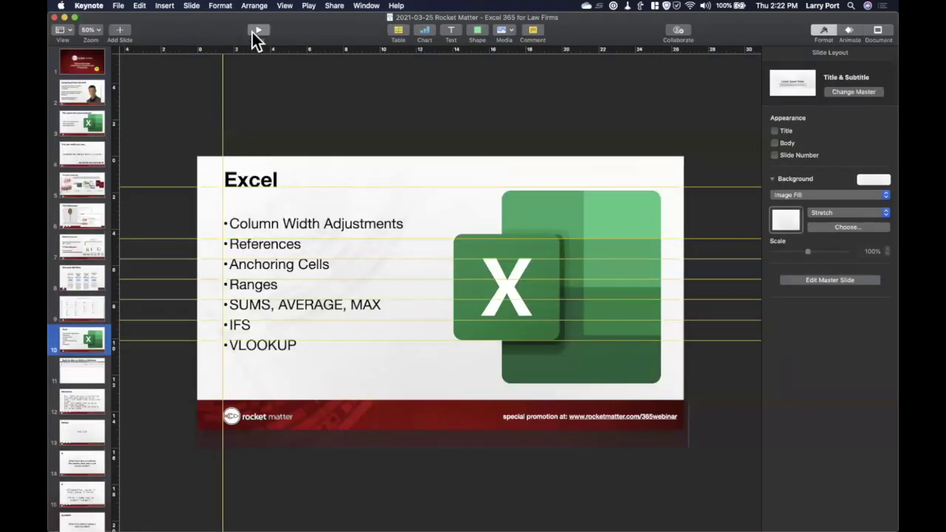
pyautogui.click(258, 30)
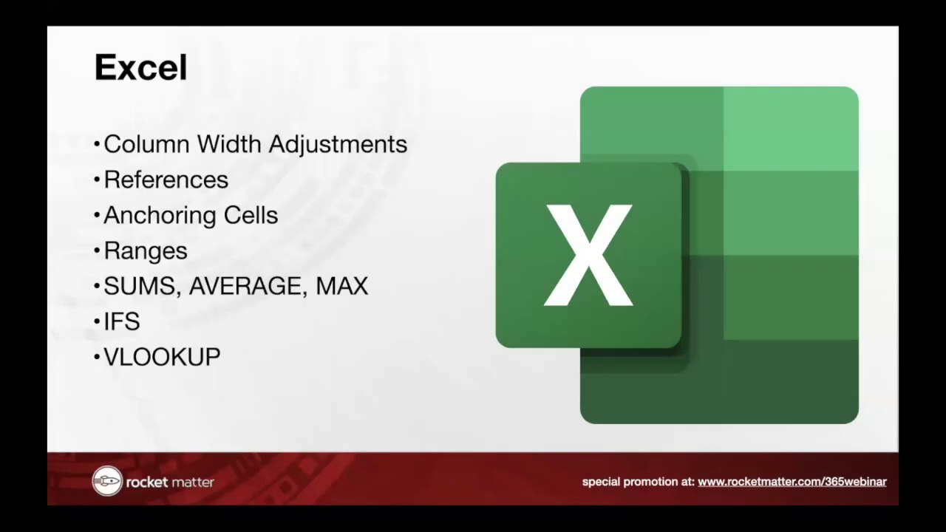
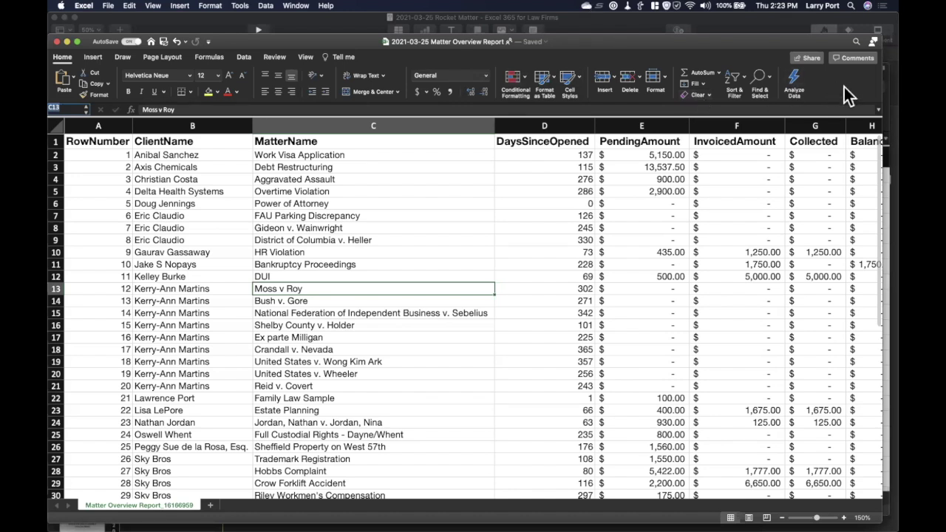
# Switch to Keynote, play from the "Excel for Mac vs Online vs Windows" slide, reveal the B12 and $B$12 points under References, and exit the slideshow
pyautogui.press('super+Tab')
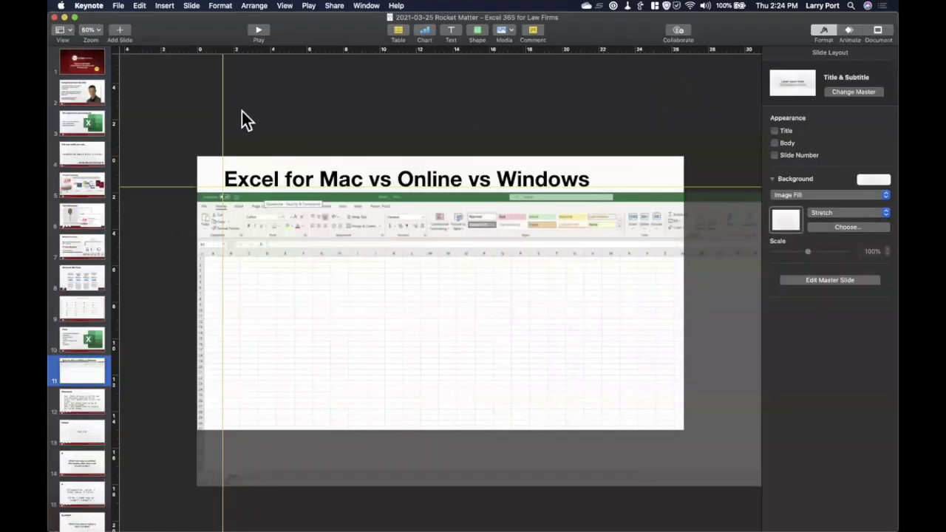
pyautogui.click(257, 31)
pyautogui.press('Right')
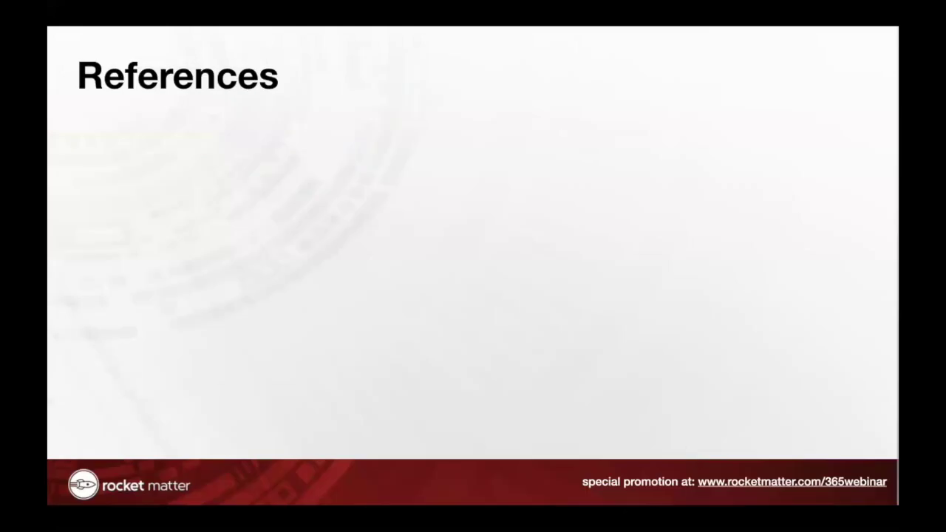
pyautogui.press('Right')
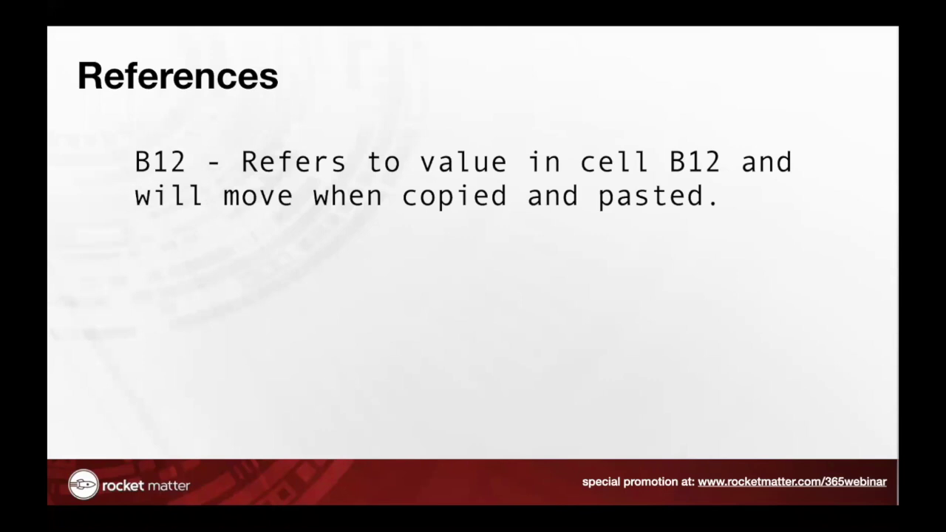
pyautogui.press('Right')
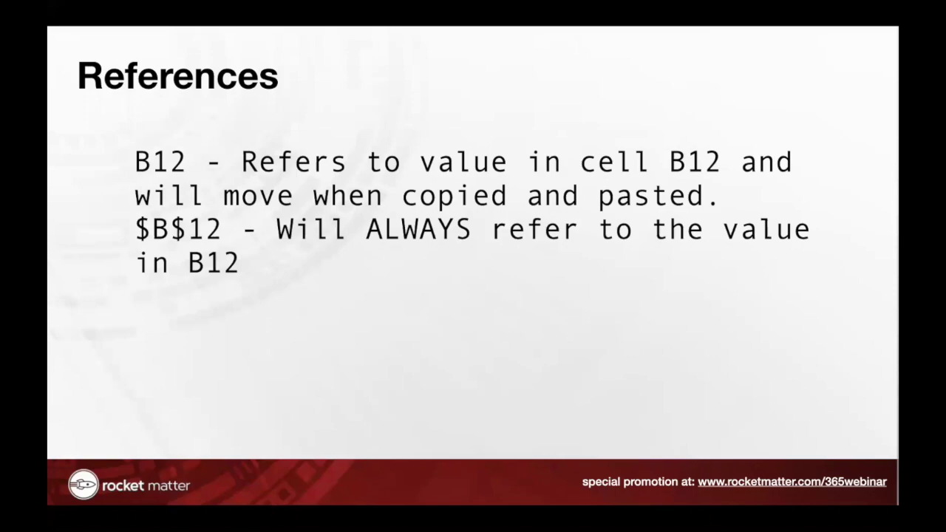
pyautogui.press('Escape')
# Switch to the Excel workbook and enter the label "Our Value" in cell B37, below the report data
pyautogui.press('super+Tab')
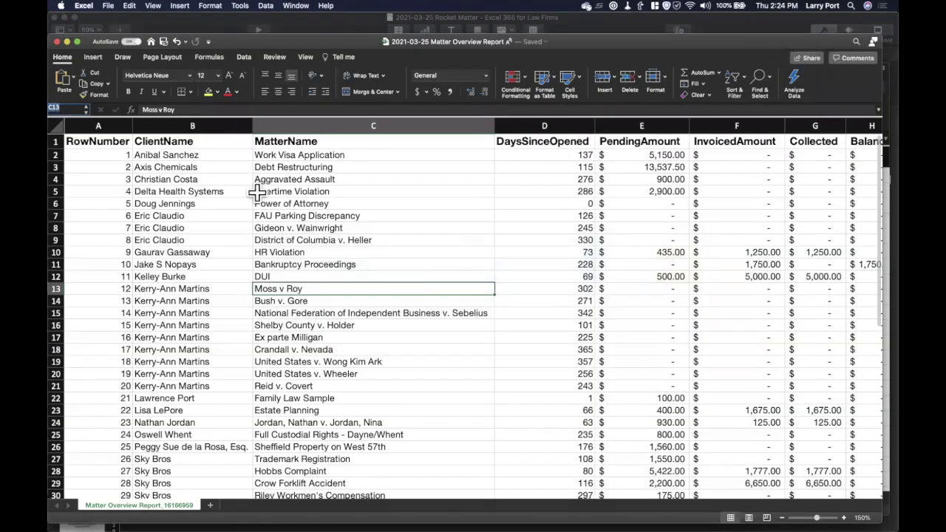
pyautogui.scroll(-10, 256, 192)
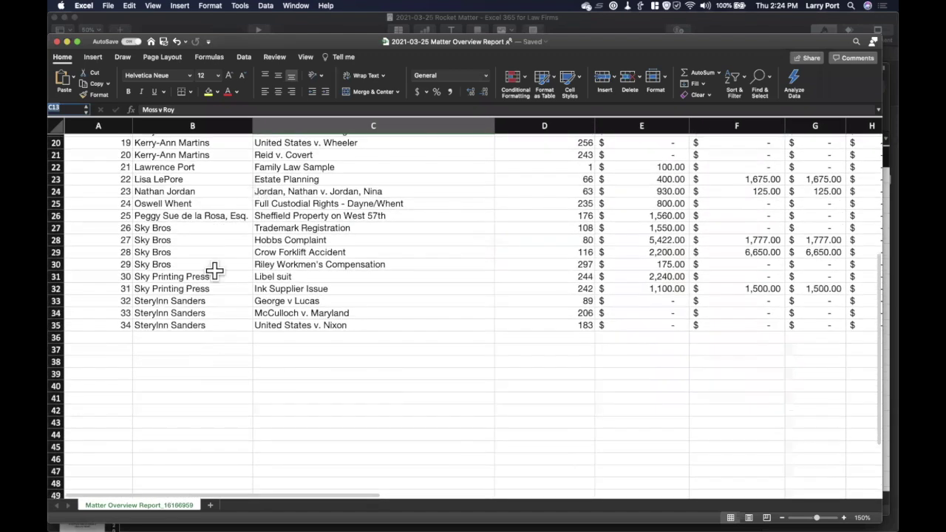
pyautogui.scroll(-2, 188, 347)
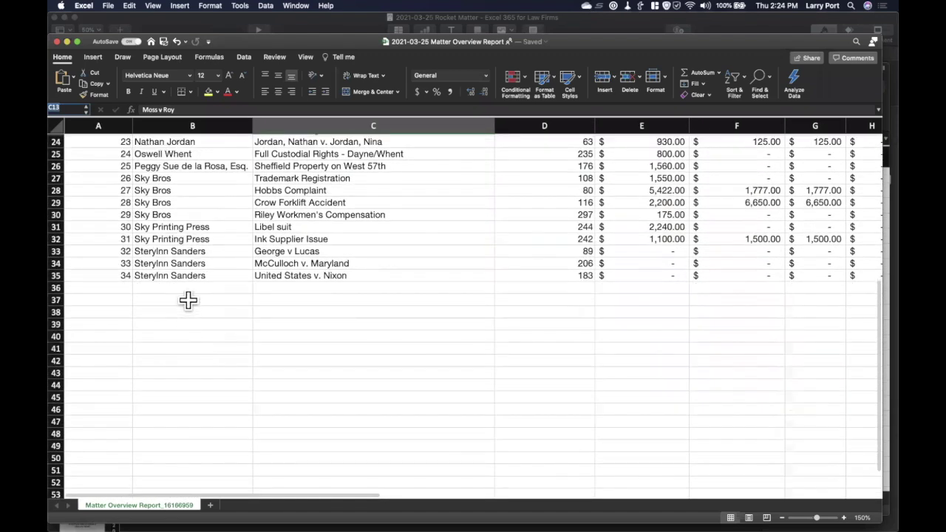
pyautogui.click(187, 300)
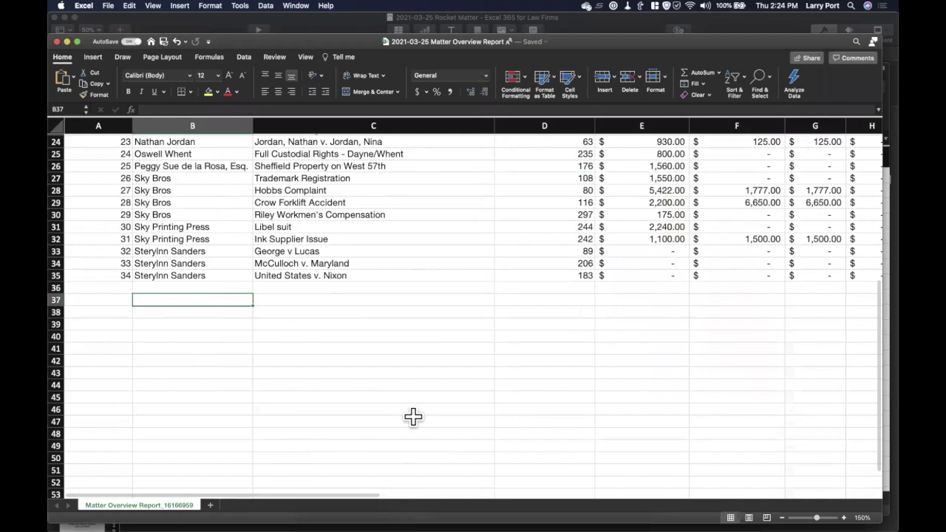
pyautogui.scroll(3, 412, 416)
pyautogui.scroll(-2, 412, 416)
pyautogui.hscroll(-1, 413, 417)
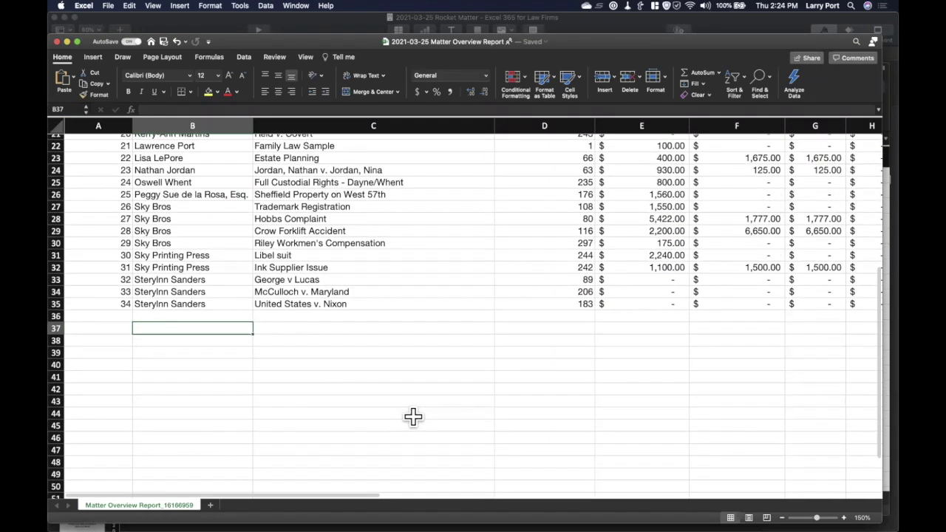
pyautogui.write('Our Values')
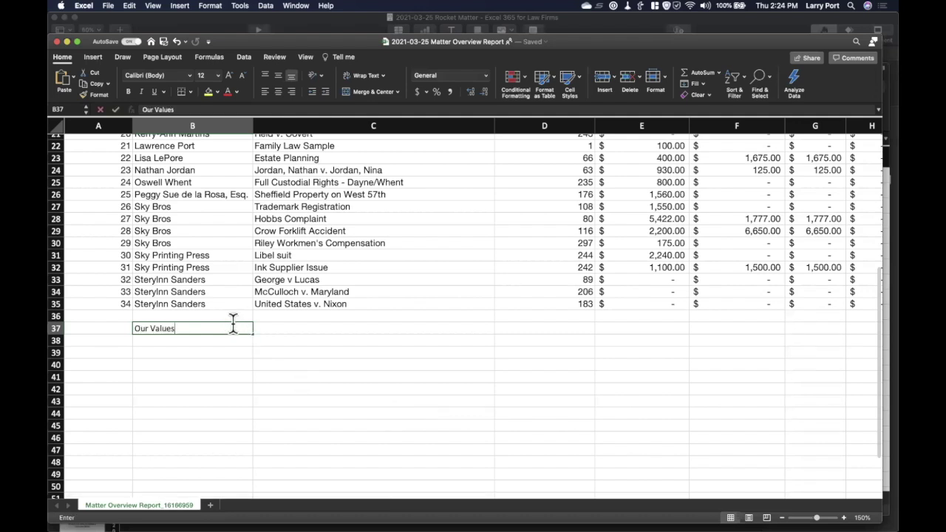
pyautogui.press('BackSpace')
pyautogui.press('Tab')
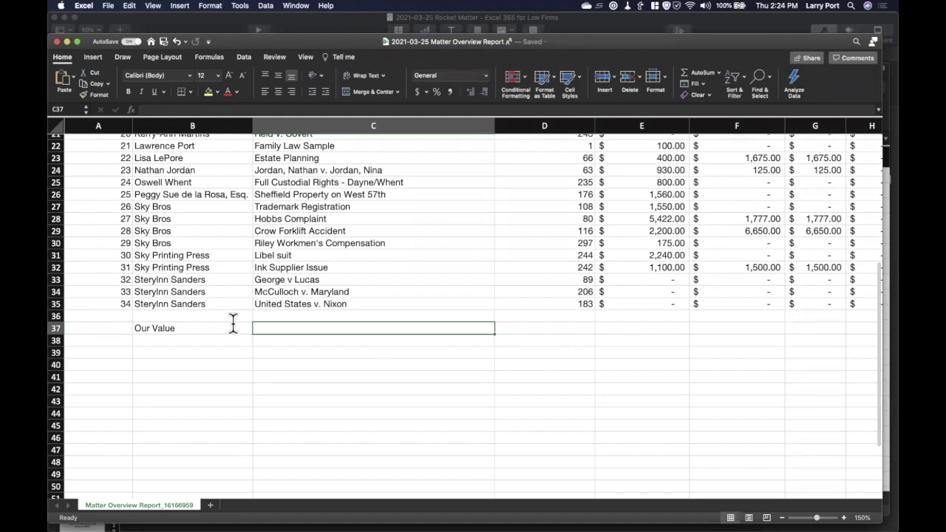
# Enter the formula =A3 in cell C37 and compare it with the referenced cell in the RowNumber column
pyautogui.click(212, 328)
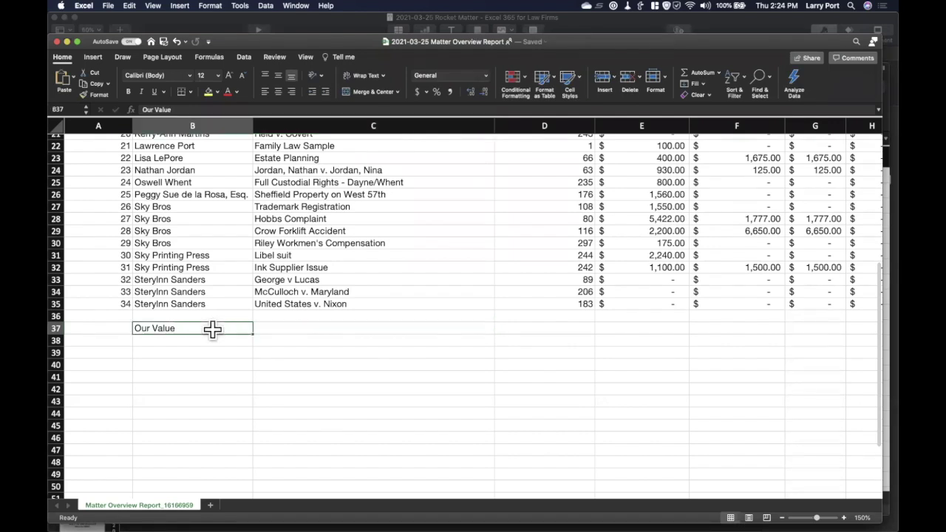
pyautogui.click(272, 330)
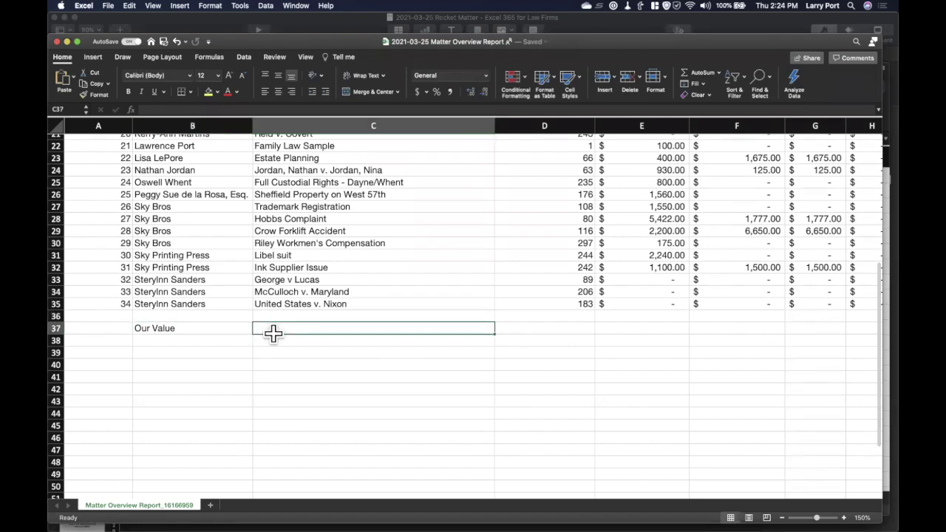
pyautogui.write('=')
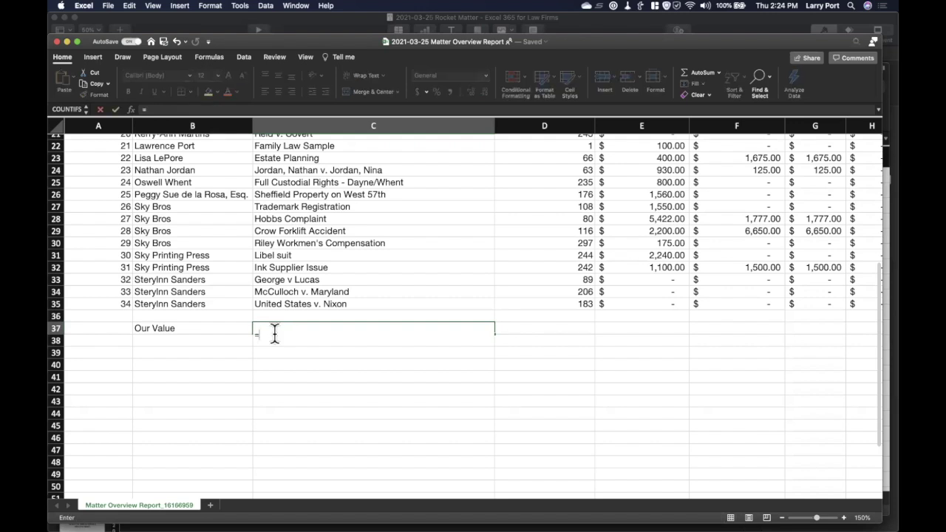
pyautogui.write('a3')
pyautogui.press('Return')
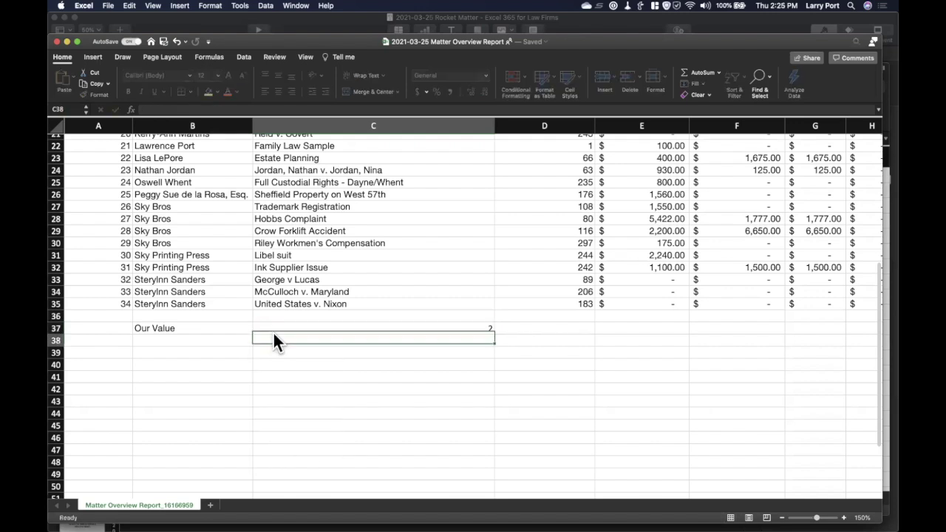
pyautogui.click(273, 331)
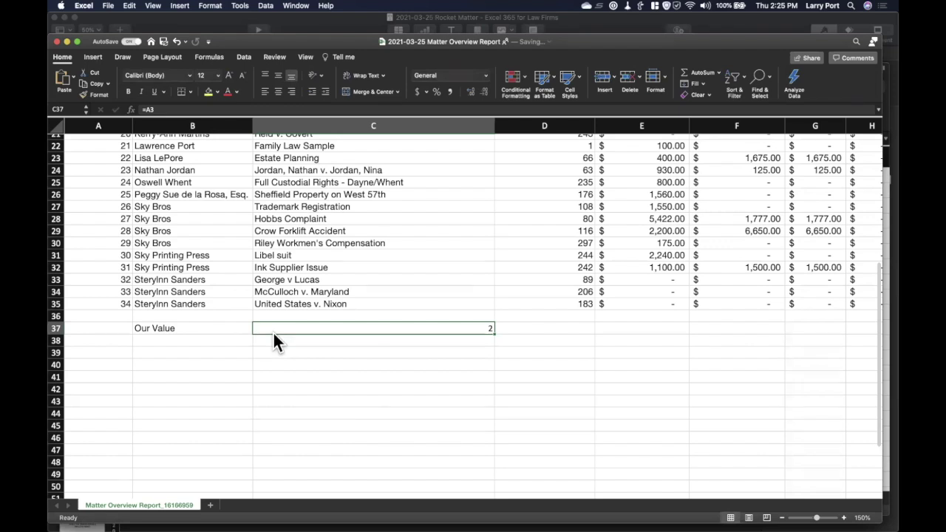
pyautogui.scroll(5, 273, 331)
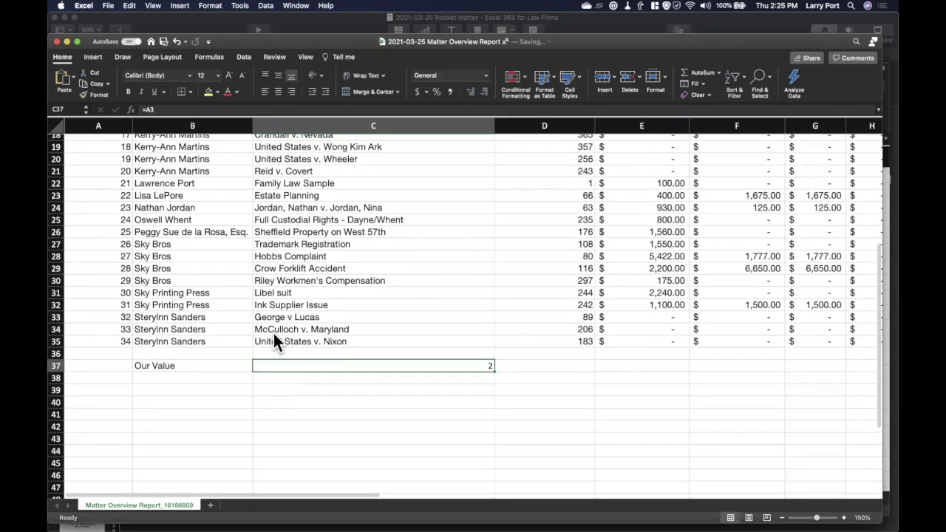
pyautogui.scroll(6, 274, 335)
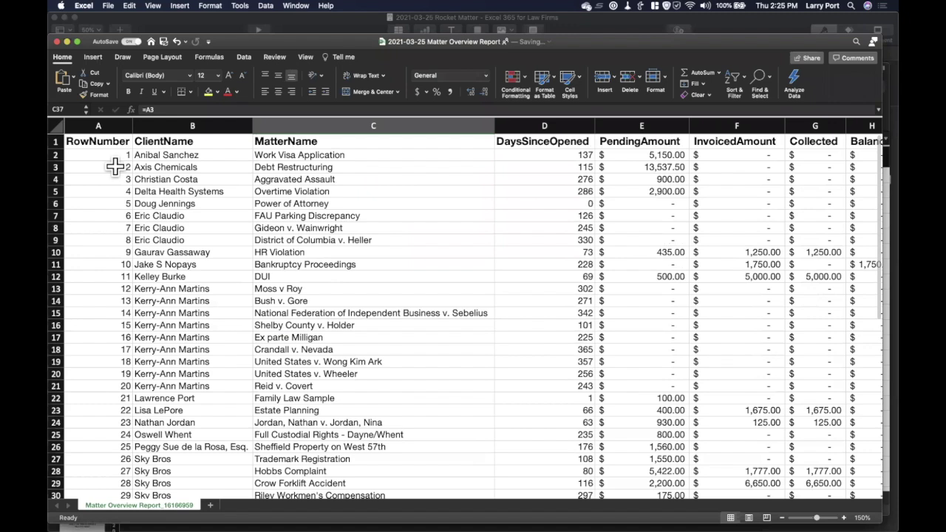
# Check the reference of the Debt Restructuring pending amount, and replace the formula in cell C37 with =E36
pyautogui.click(650, 168)
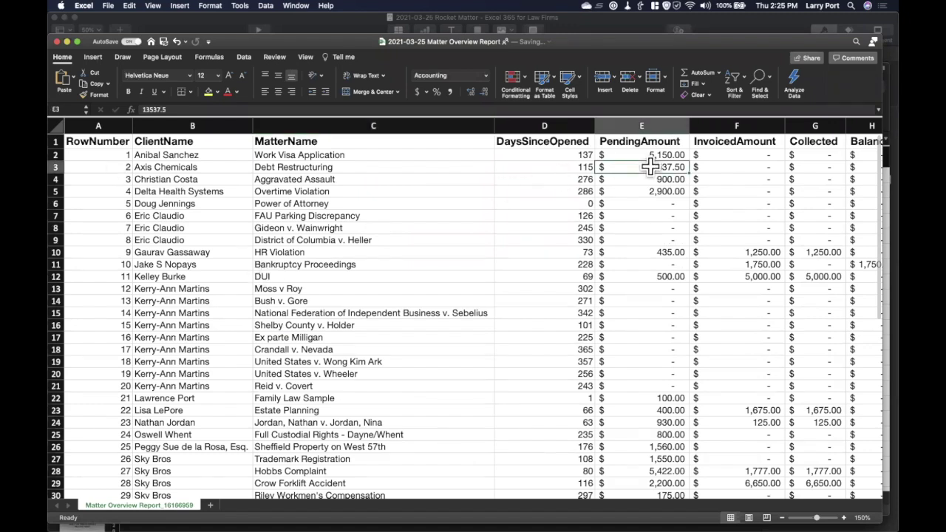
pyautogui.scroll(-5, 650, 167)
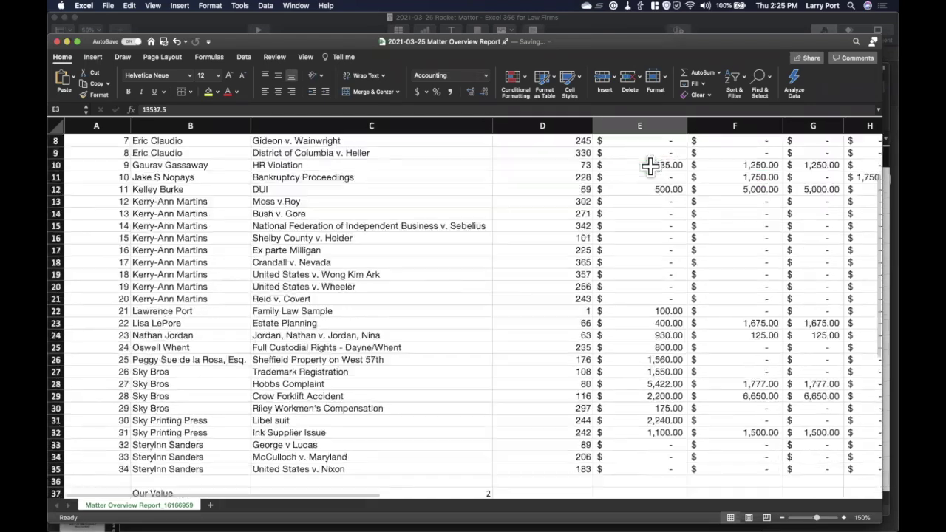
pyautogui.scroll(5, 650, 167)
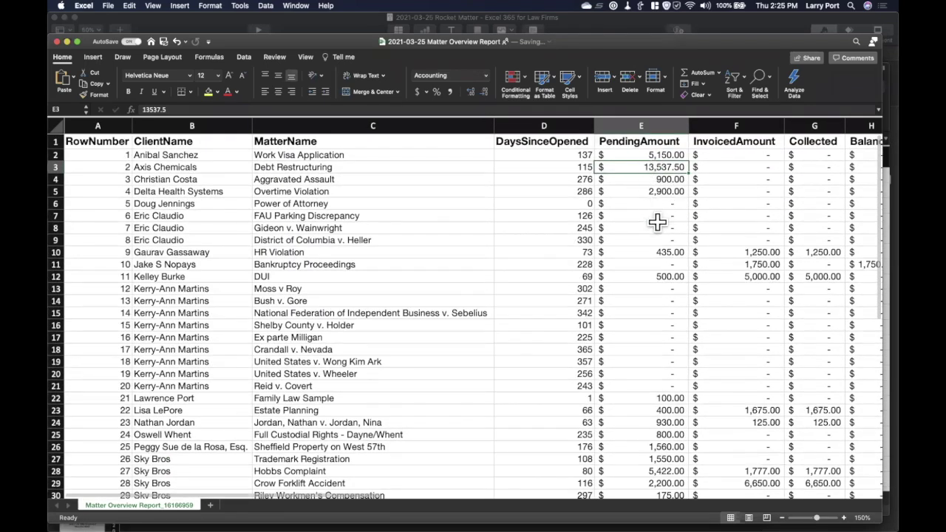
pyautogui.scroll(-10, 658, 217)
pyautogui.click(465, 300)
pyautogui.write('=A3')
pyautogui.press('BackSpace')
pyautogui.press('BackSpace')
pyautogui.press('BackSpace')
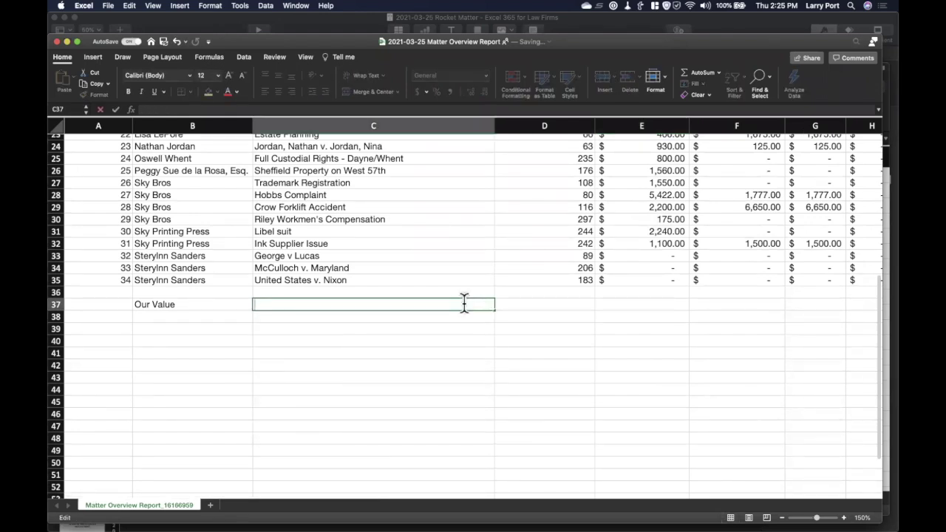
pyautogui.write('=')
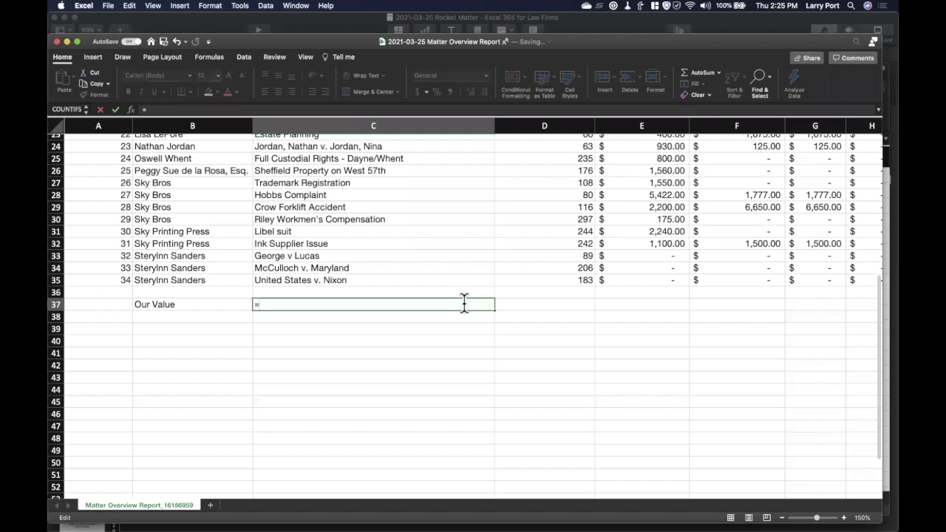
pyautogui.write('E`1')
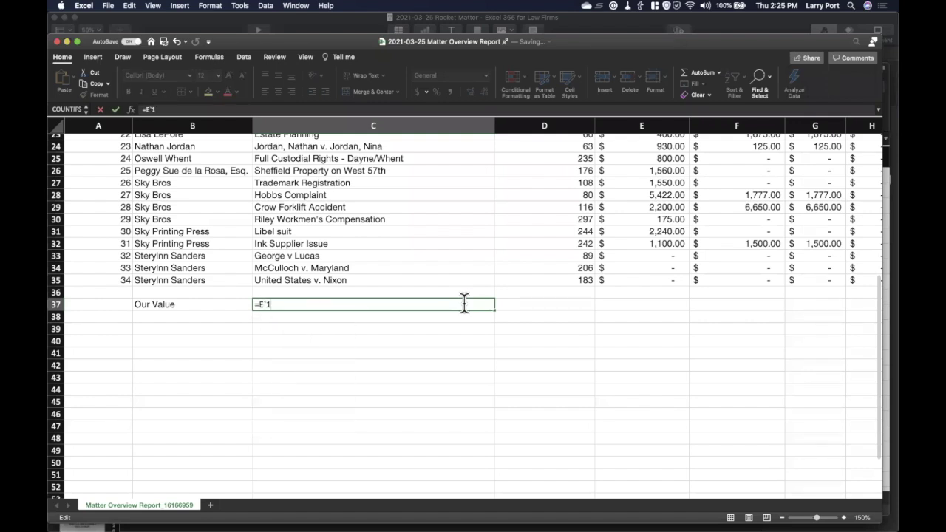
pyautogui.press('BackSpace')
pyautogui.press('BackSpace')
pyautogui.write('36')
pyautogui.press('Return')
# Recheck the reference of the Debt Restructuring pending amount and correct the formula in cell C37 to =E3
pyautogui.scroll(10, 466, 305)
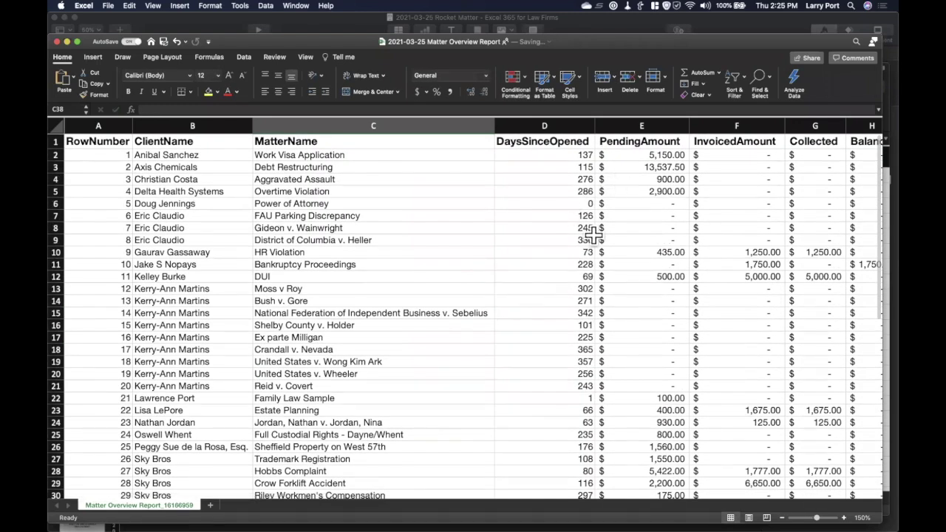
pyautogui.click(662, 168)
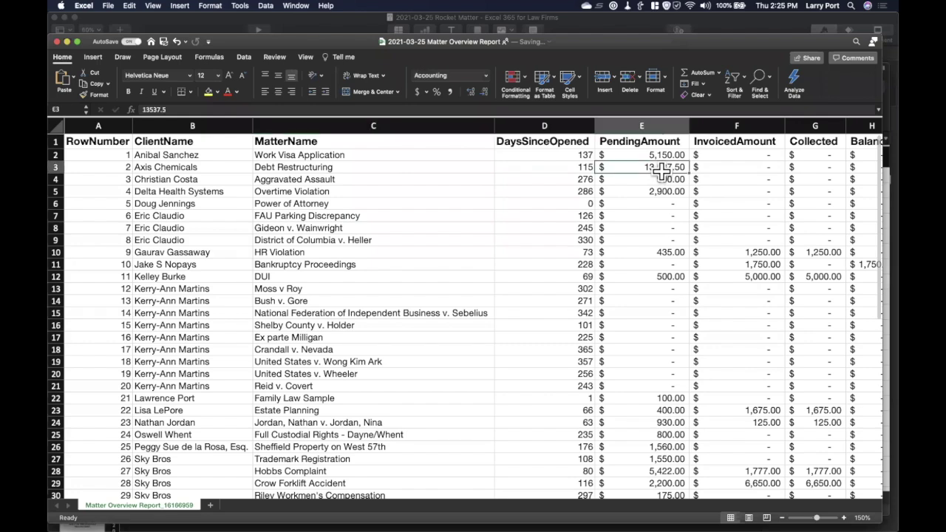
pyautogui.scroll(-12, 662, 168)
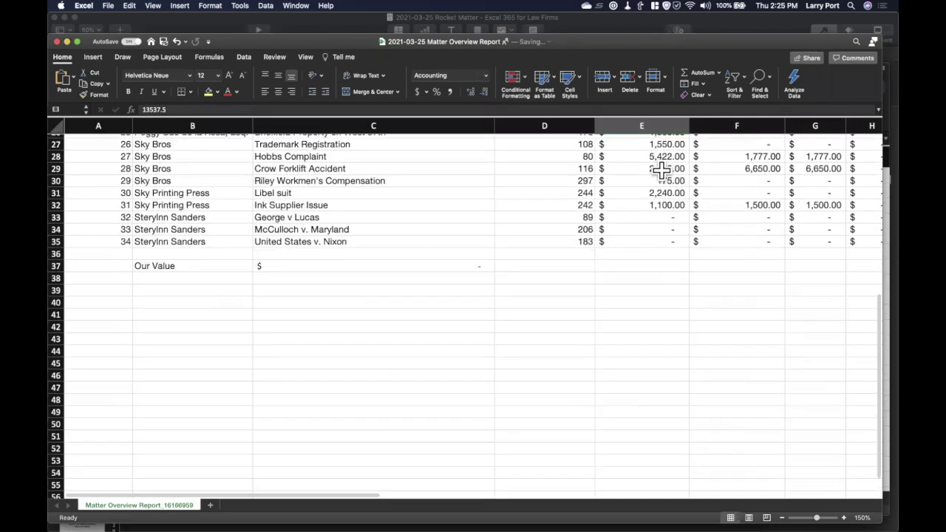
pyautogui.click(408, 265)
pyautogui.write('E3')
pyautogui.press('Return')
pyautogui.press('Up')
pyautogui.write('=')
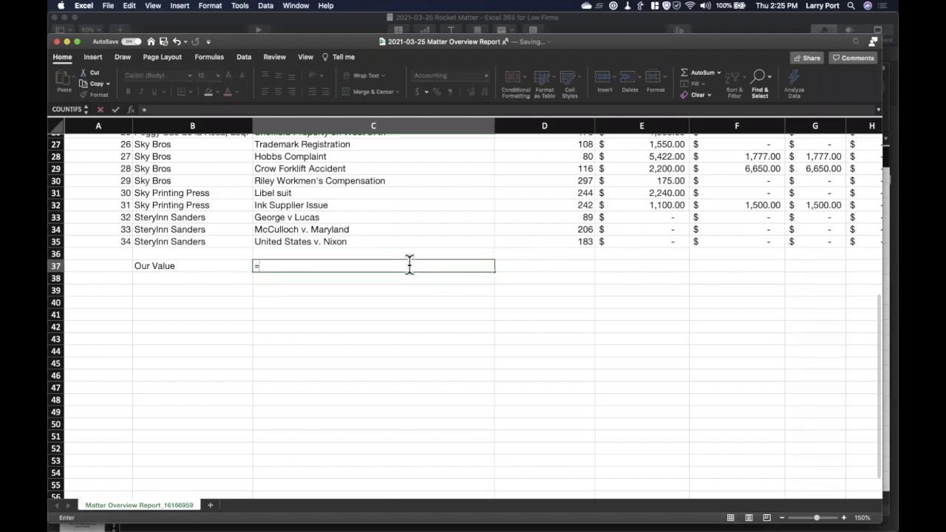
pyautogui.write('E3')
pyautogui.press('Return')
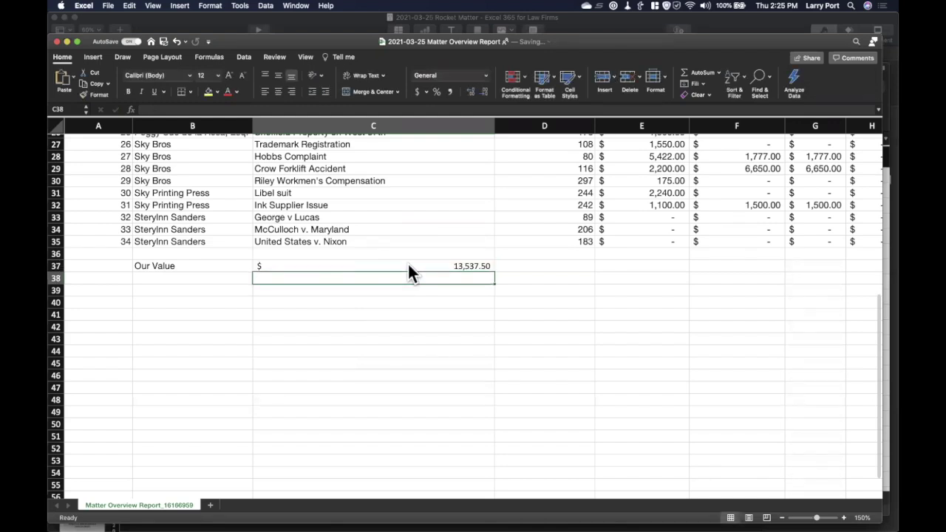
# Clear cell C37 and enter a formula that references the Crow Forklift Accident pending amount in E29
pyautogui.click(409, 266)
pyautogui.press('Delete')
pyautogui.write('=')
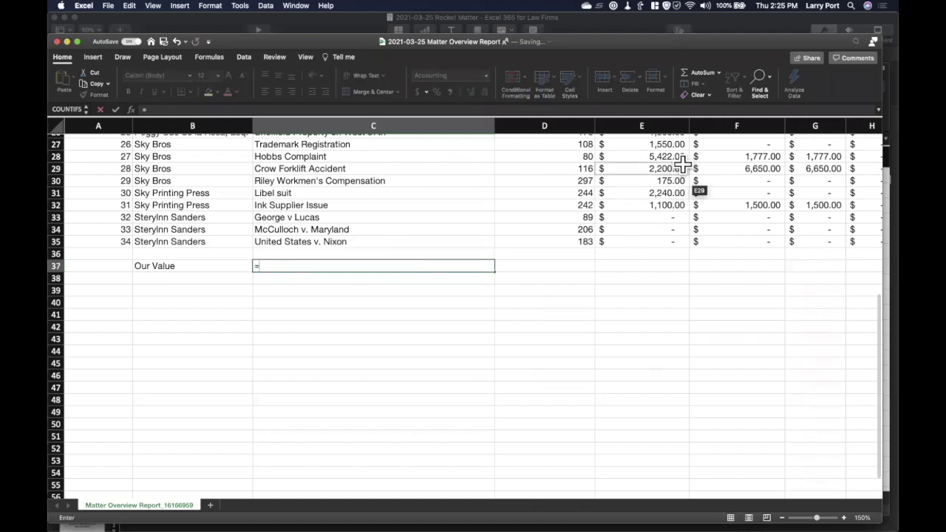
pyautogui.click(681, 168)
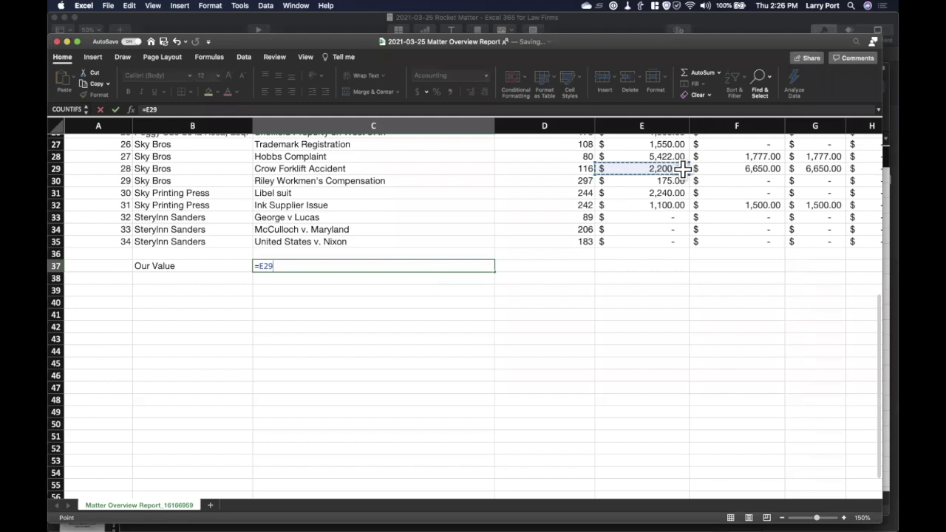
pyautogui.press('Return')
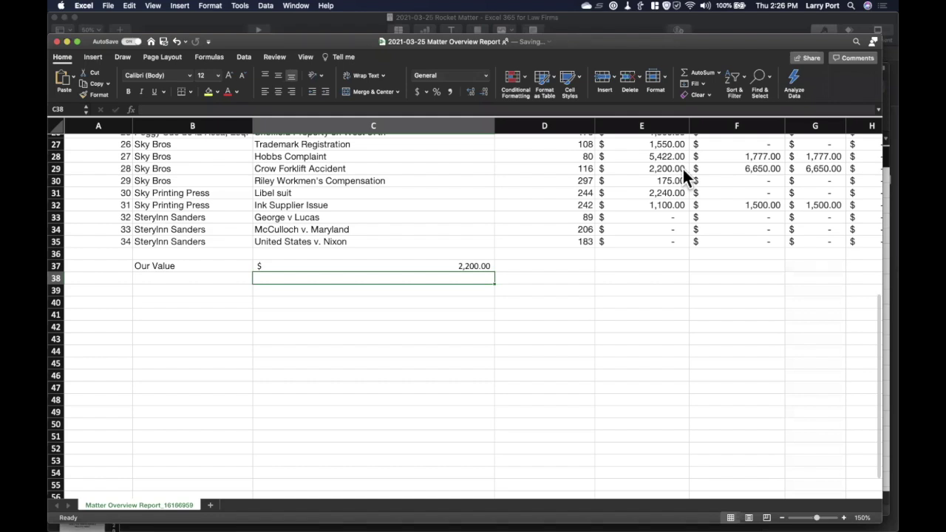
# Extend the formula in cell C37 to =E29*2 so it doubles the referenced pending amount
pyautogui.click(488, 266)
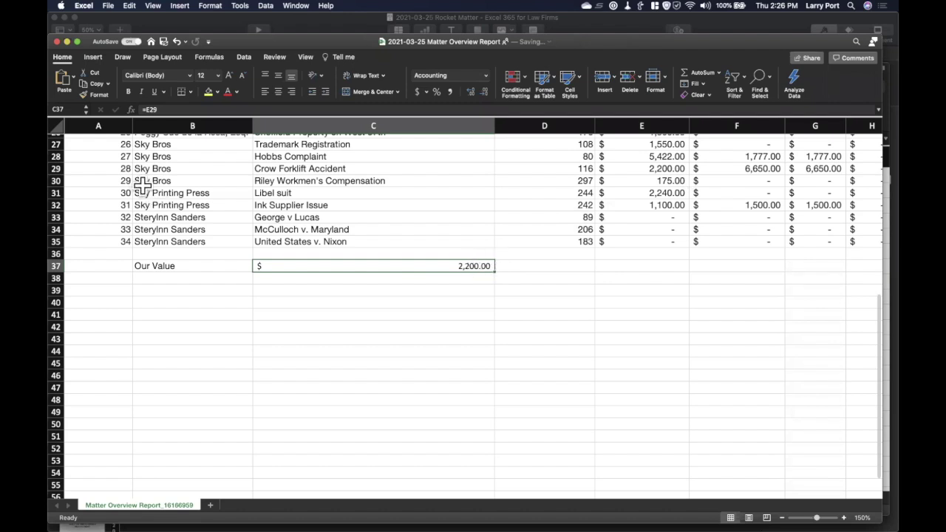
pyautogui.click(150, 107)
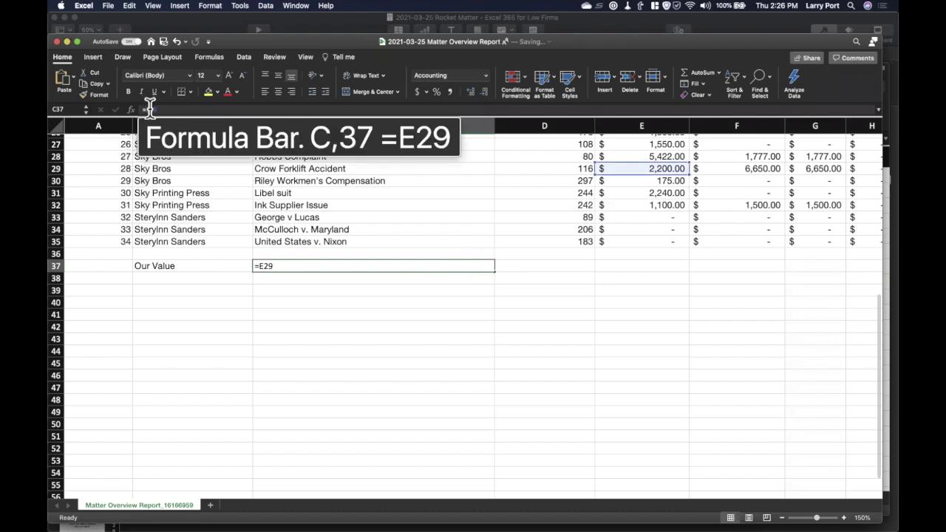
pyautogui.click(275, 266)
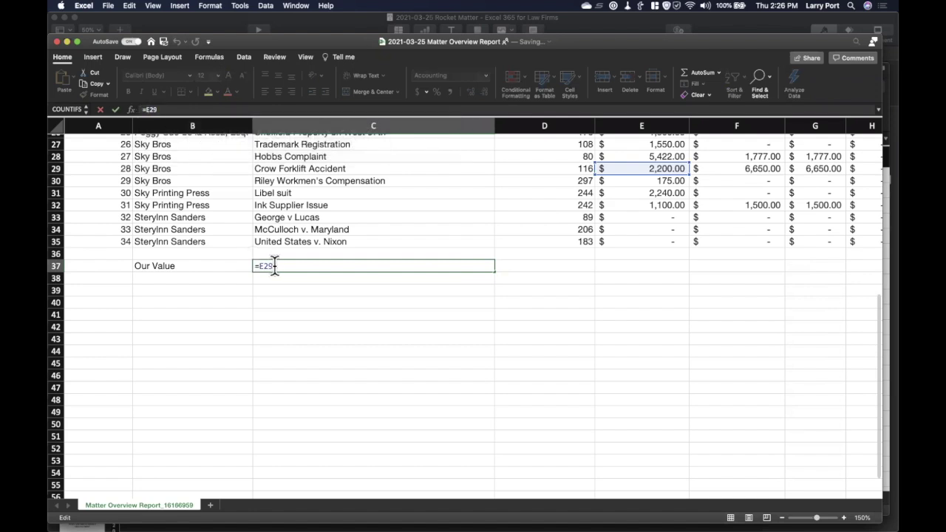
pyautogui.write('*2')
pyautogui.press('Return')
pyautogui.click(420, 266)
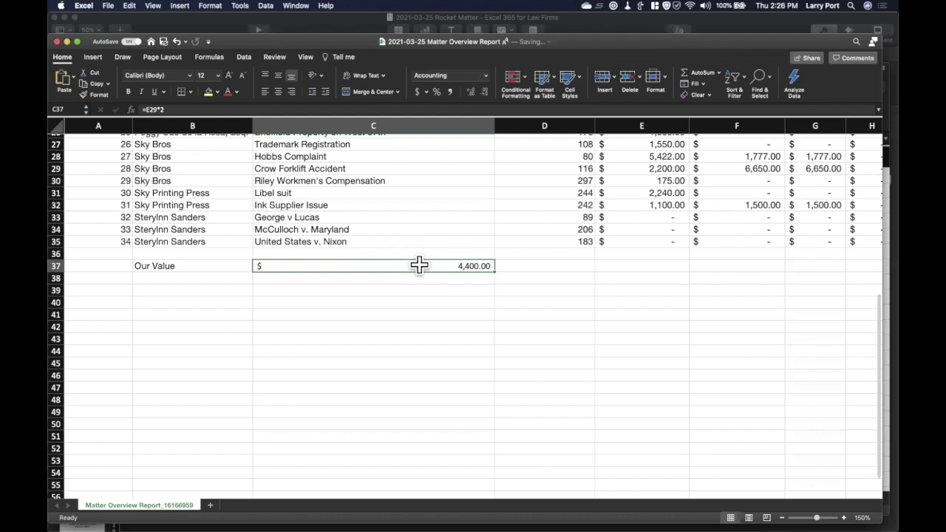
# Examine the multiplication formula in cell C37 without changing it, and select cell B38
pyautogui.click(159, 109)
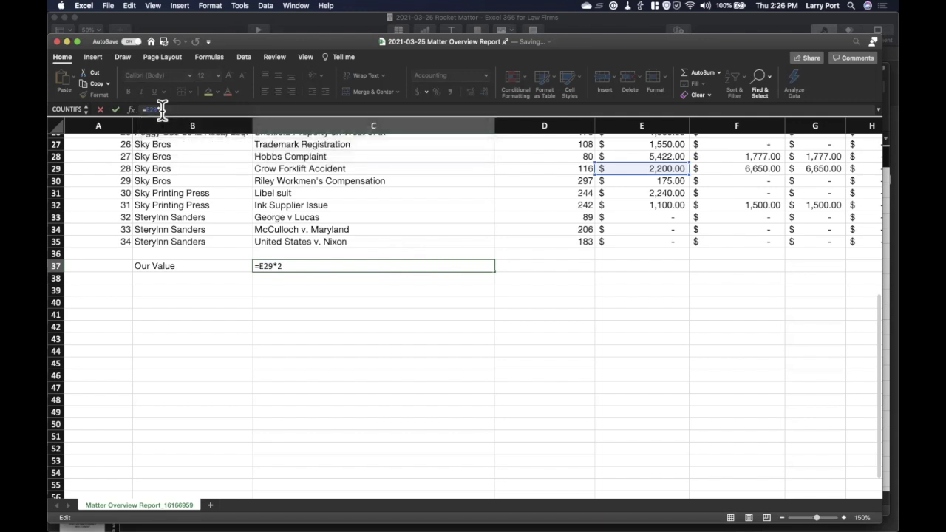
pyautogui.press('Return')
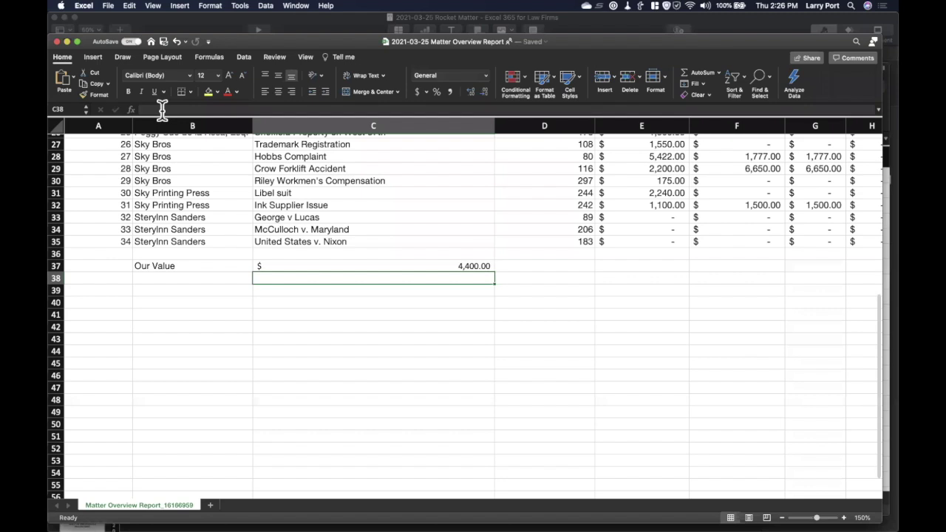
pyautogui.press('Left')
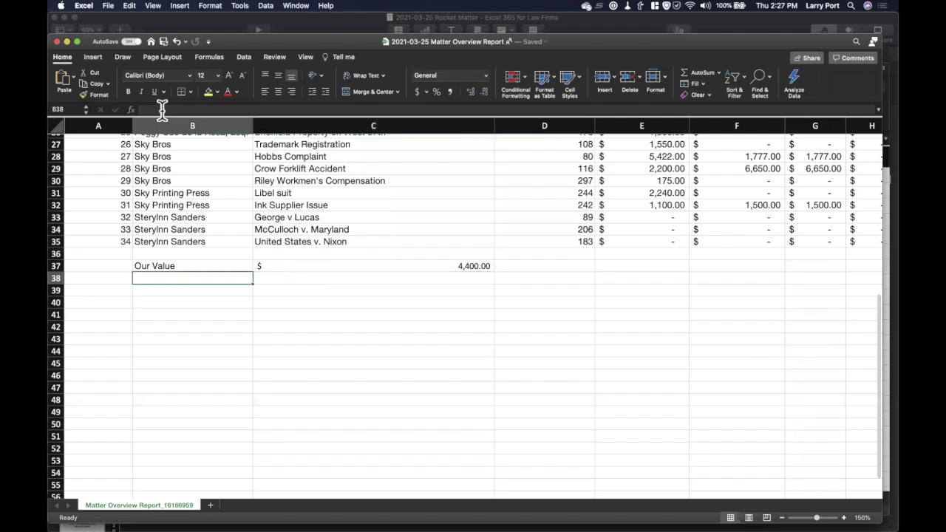
# Label cell B38 "Next Value" and copy the formula from C37 into C38
pyautogui.write('Next Value')
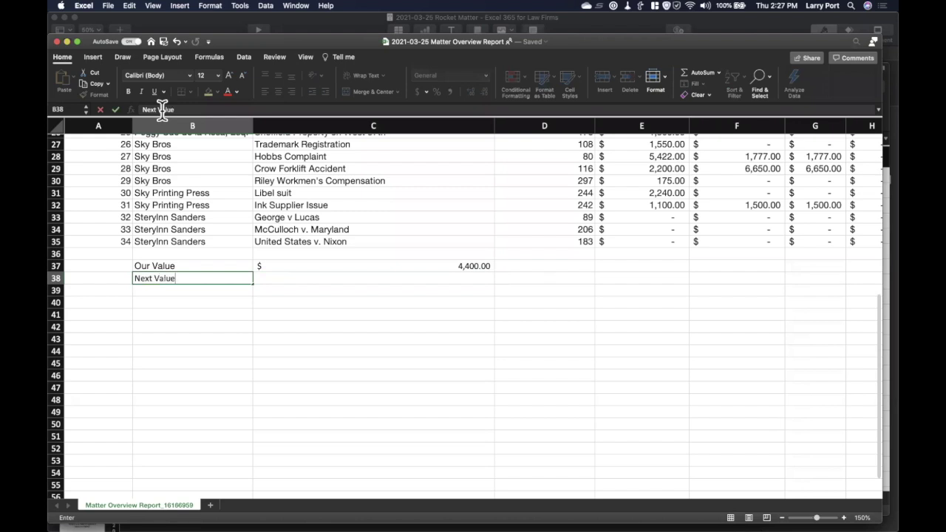
pyautogui.press('Tab')
pyautogui.press('Up')
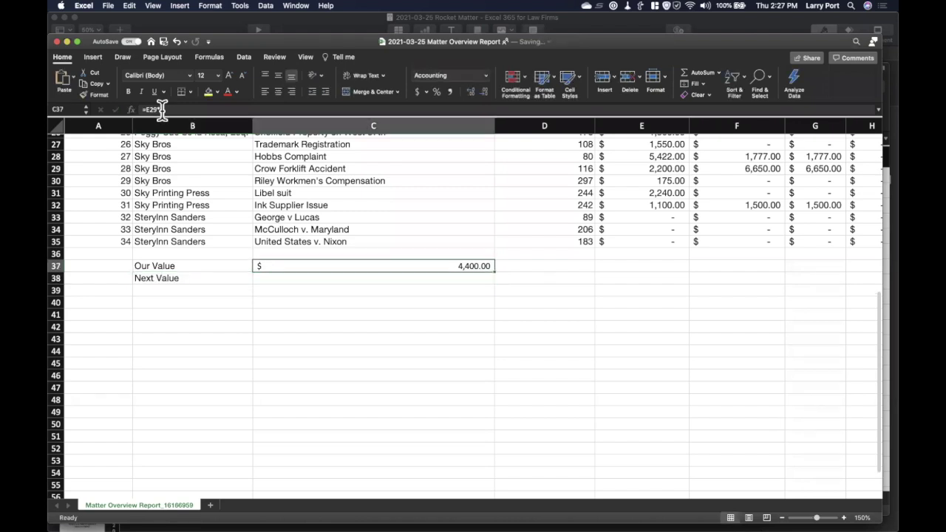
pyautogui.press('super+c')
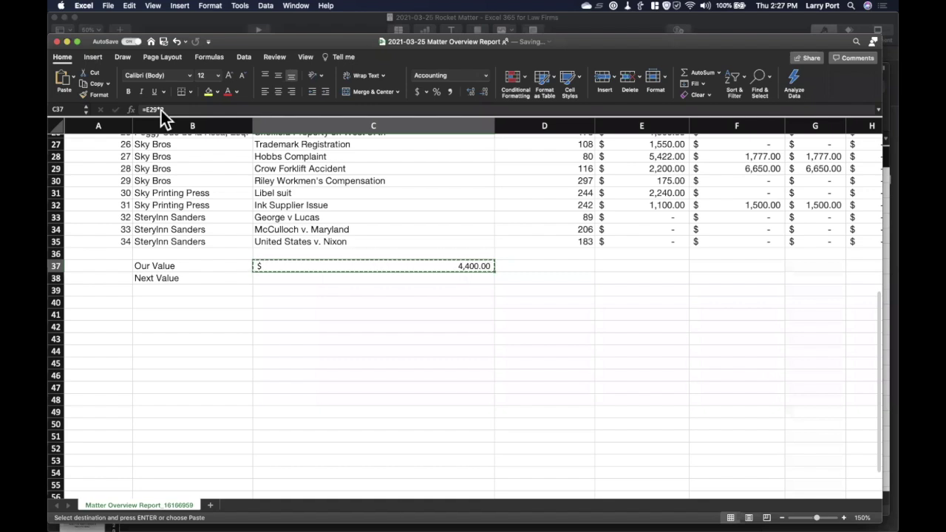
pyautogui.press('Down')
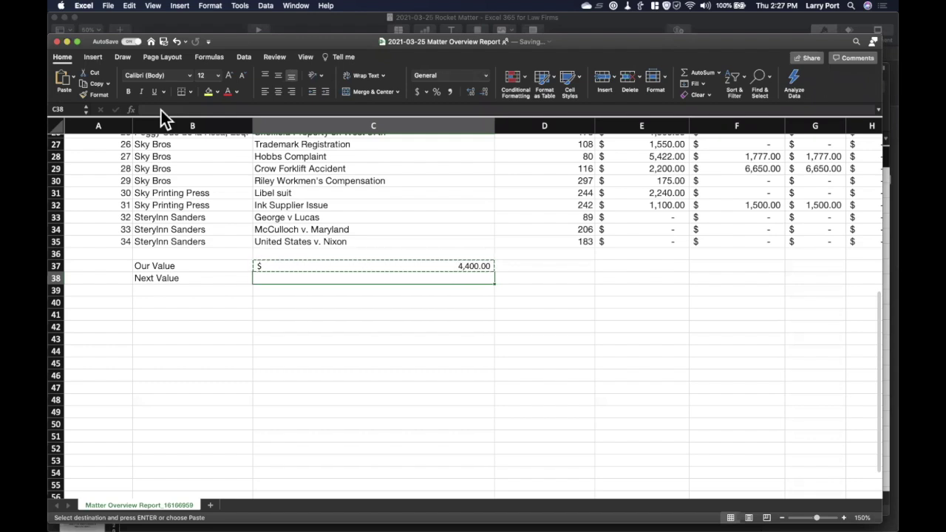
pyautogui.press('super+v')
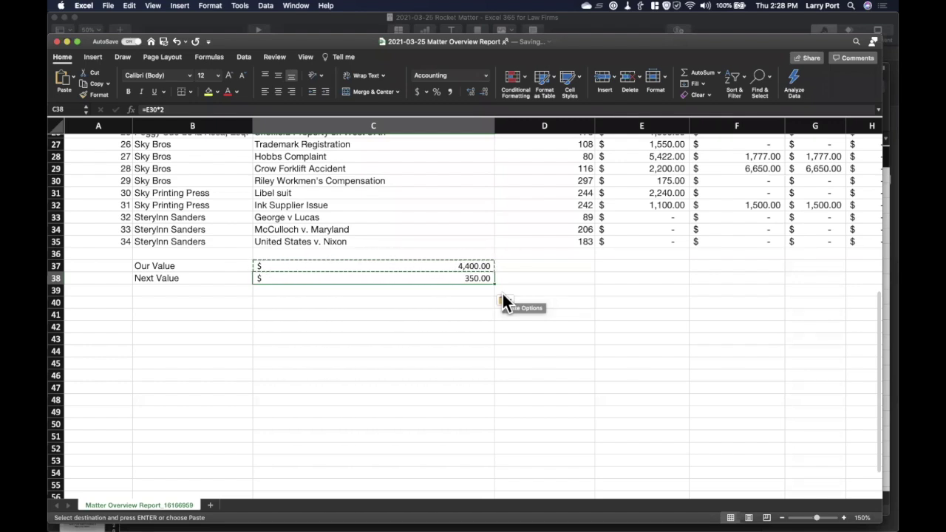
# Compare the pending amounts in E28 and E29 with the cell reference used by C38's formula, leaving the formula unedited
pyautogui.click(666, 157)
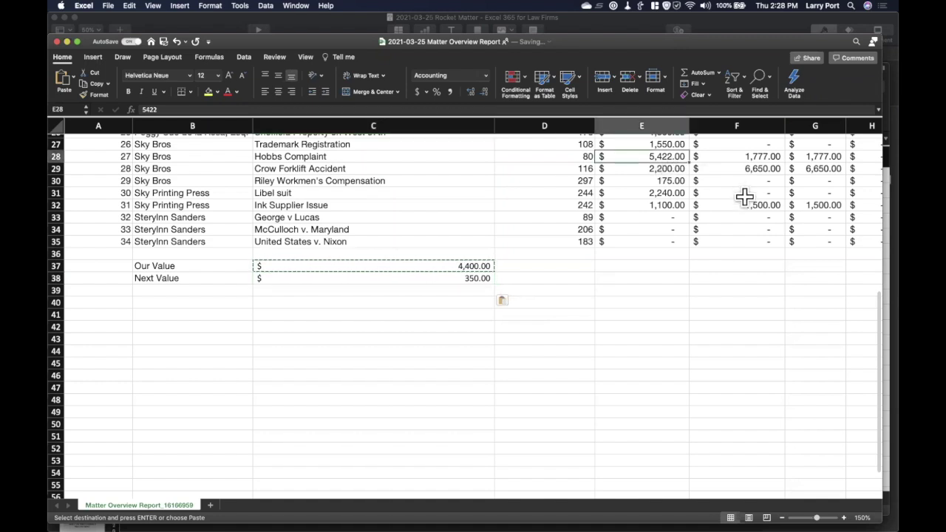
pyautogui.press('Down')
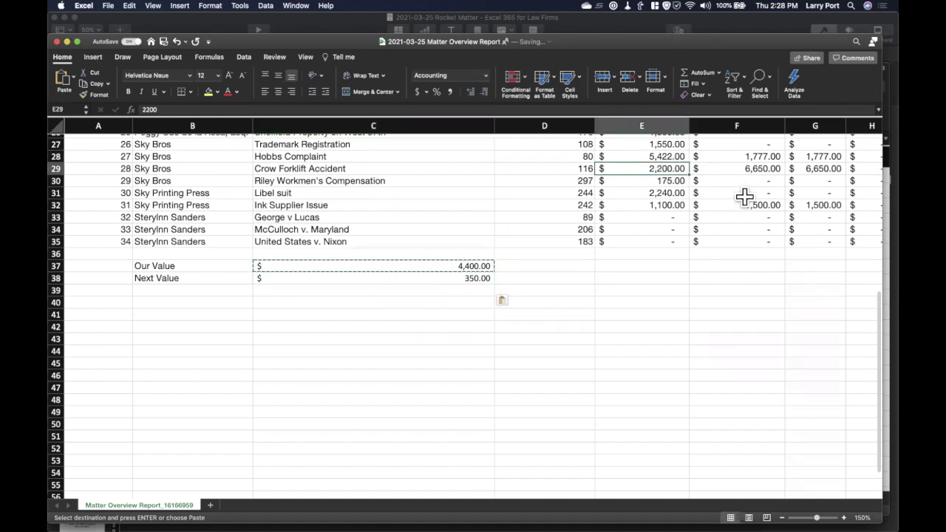
pyautogui.click(482, 278)
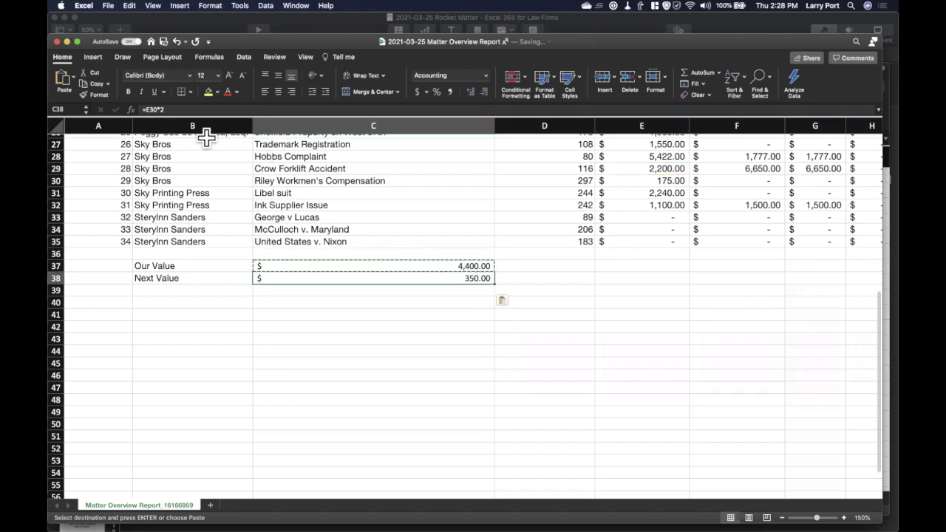
pyautogui.click(154, 110)
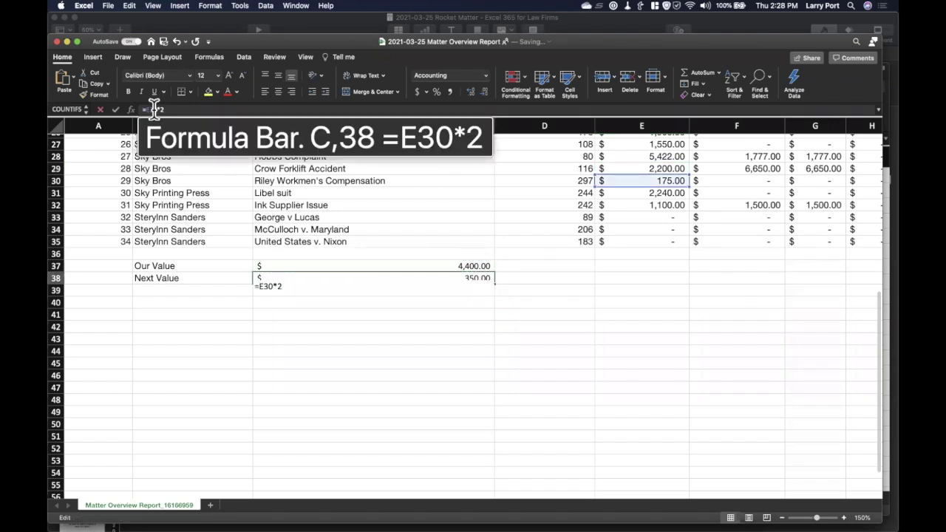
pyautogui.press('super')
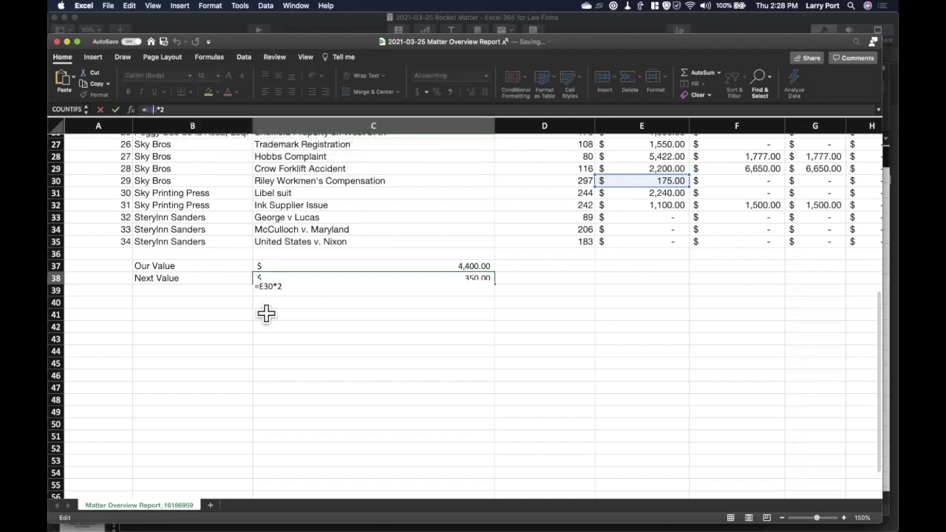
pyautogui.press('Escape')
# Copy the formula from C38 into cells C39 and C40
pyautogui.press('super+c')
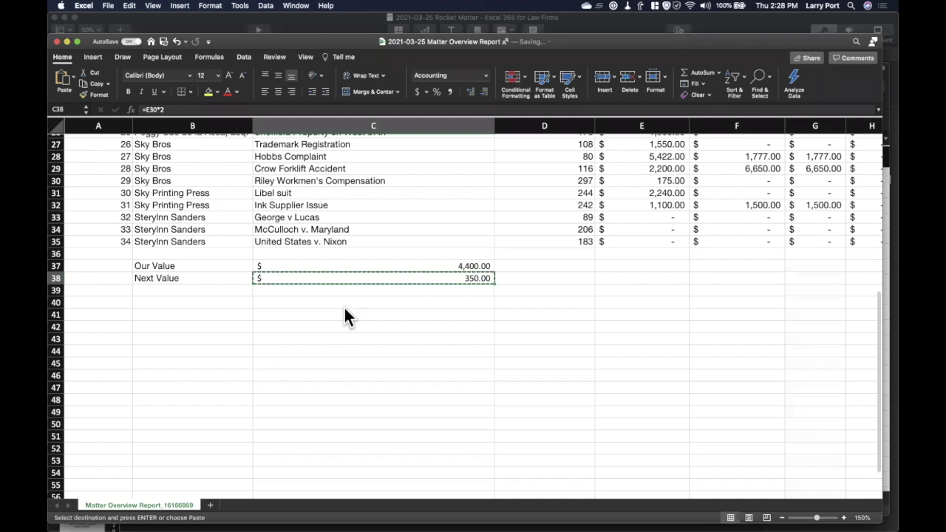
pyautogui.press('Down')
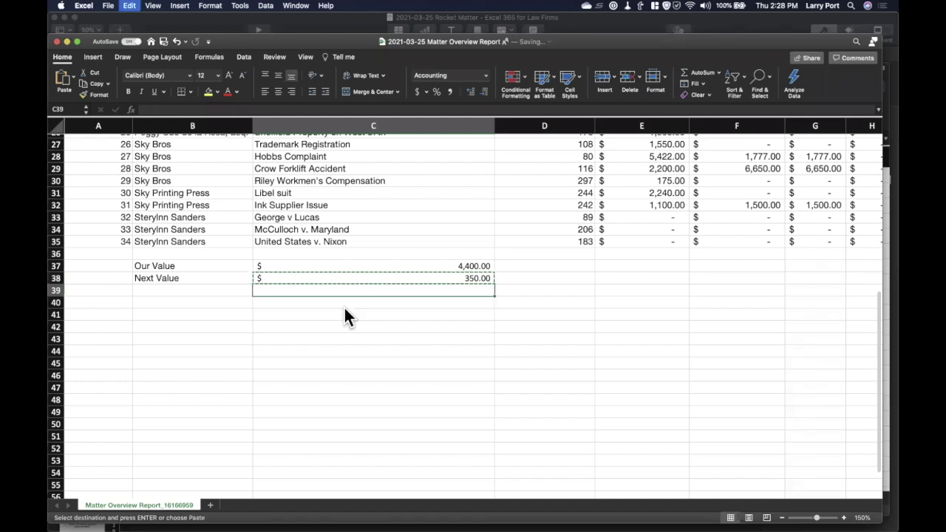
pyautogui.press('super+v')
pyautogui.press('Down')
pyautogui.press('super+v')
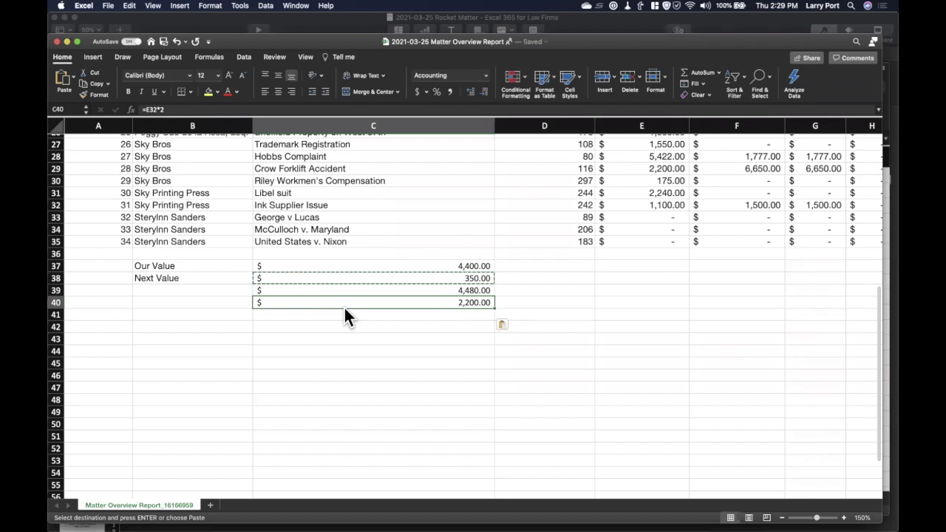
# Clear the contents of cells C37 through C40
pyautogui.click(439, 271)
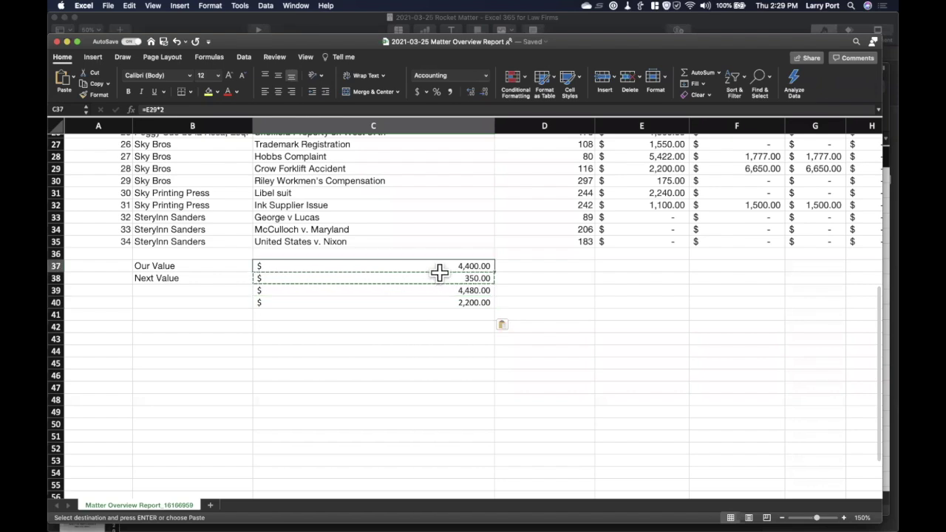
pyautogui.hotkey('shift', 'Down')
pyautogui.hotkey('shift', 'Down')
pyautogui.hotkey('shift', 'Down')
pyautogui.press('Delete')
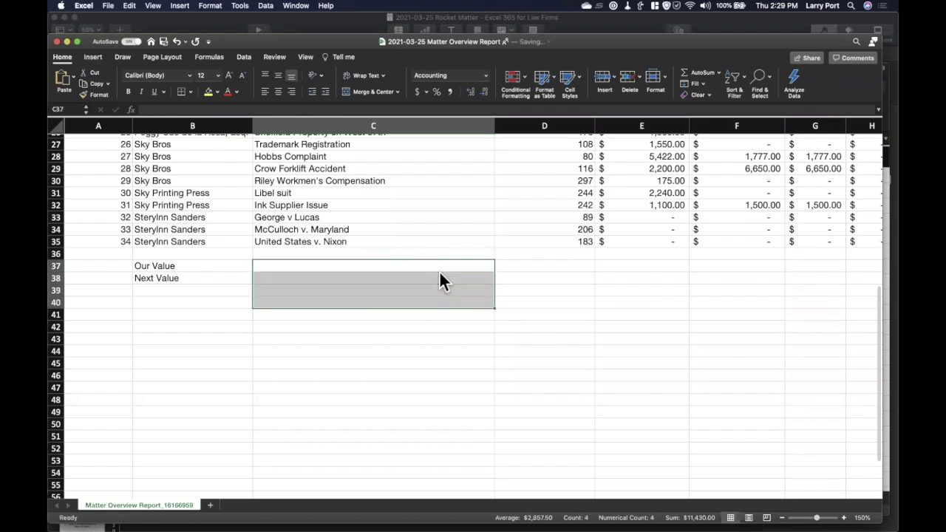
# Insert a blank column between PendingAmount and InvoicedAmount
pyautogui.scroll(10, 440, 281)
pyautogui.hscroll(3, 439, 281)
pyautogui.hscroll(2, 440, 275)
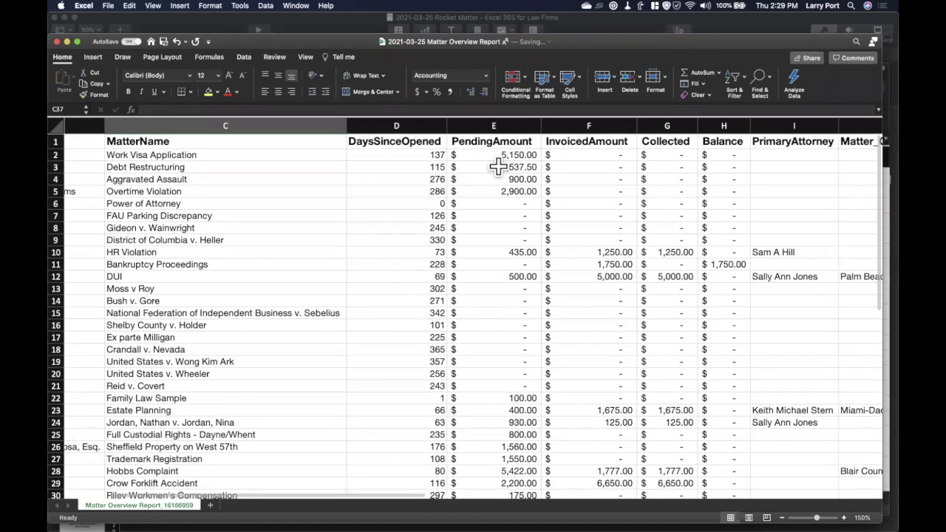
pyautogui.click(518, 126)
pyautogui.click(597, 128)
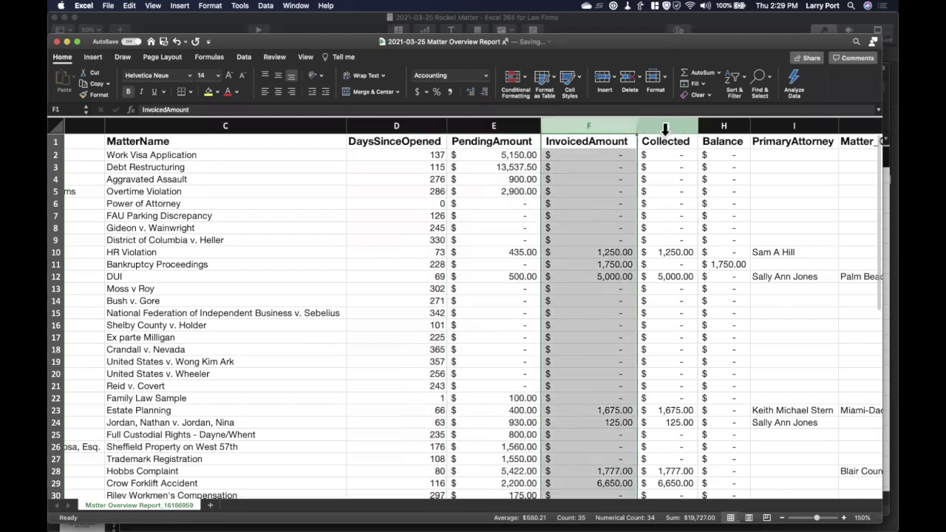
pyautogui.rightClick(584, 126)
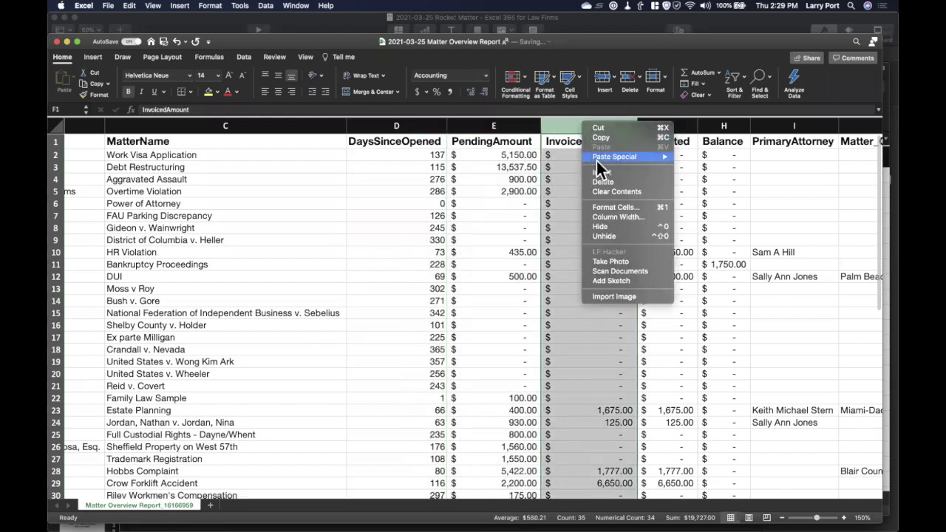
pyautogui.click(602, 173)
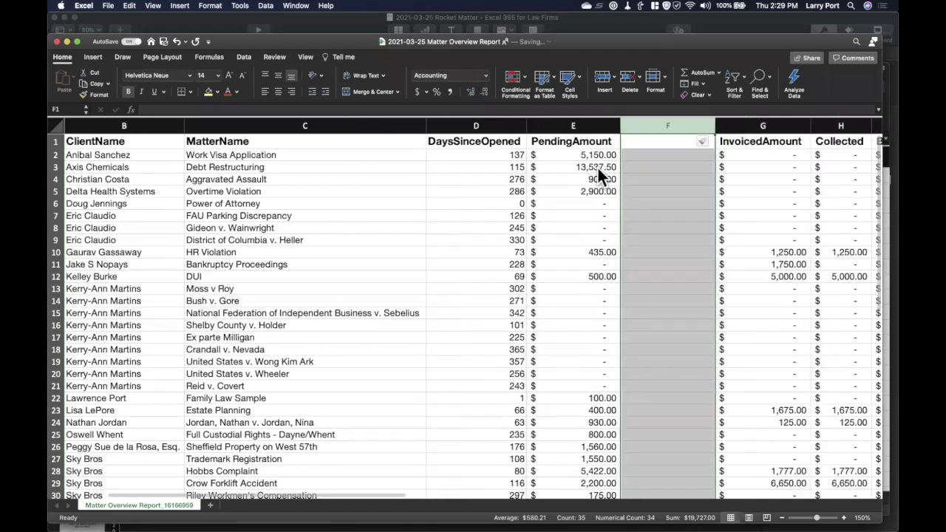
# Title the blank column F "With Price Change" and autofit its width to the heading
pyautogui.write('With')
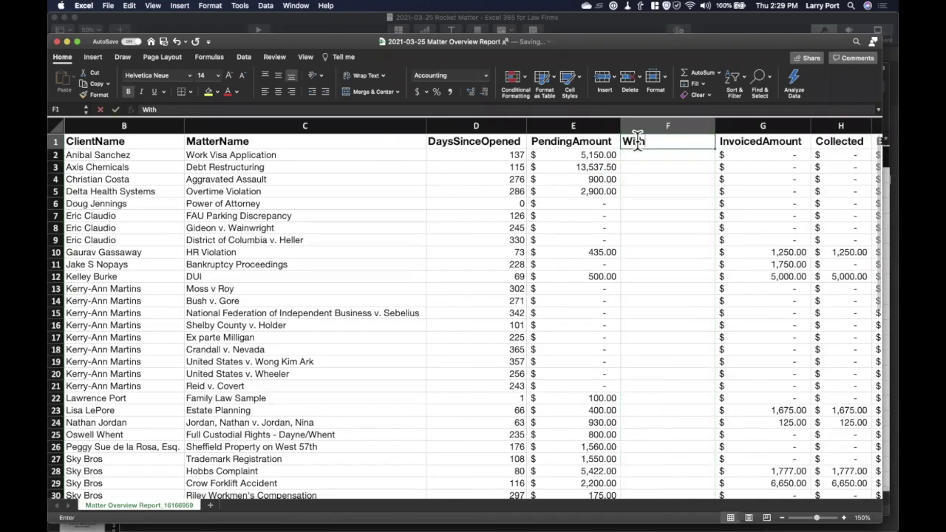
pyautogui.write(' Price Change')
pyautogui.press('Return')
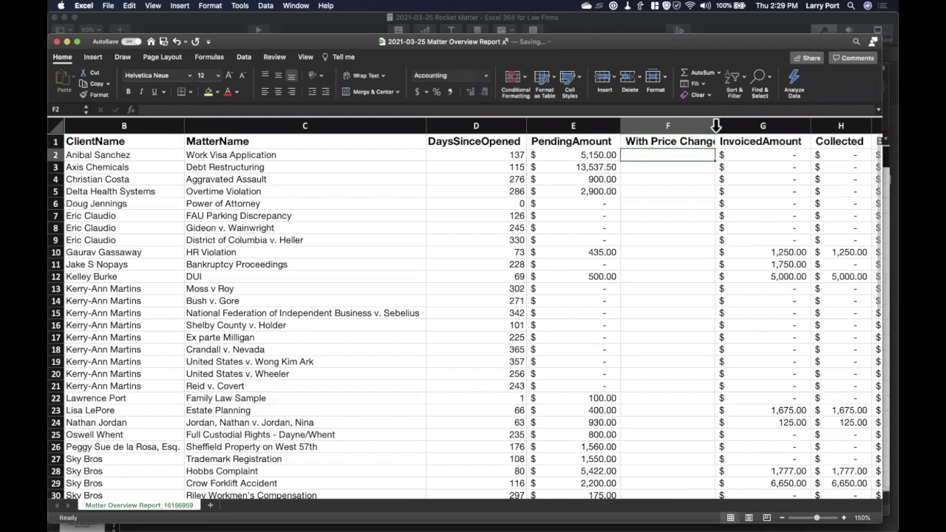
pyautogui.doubleClick(715, 126)
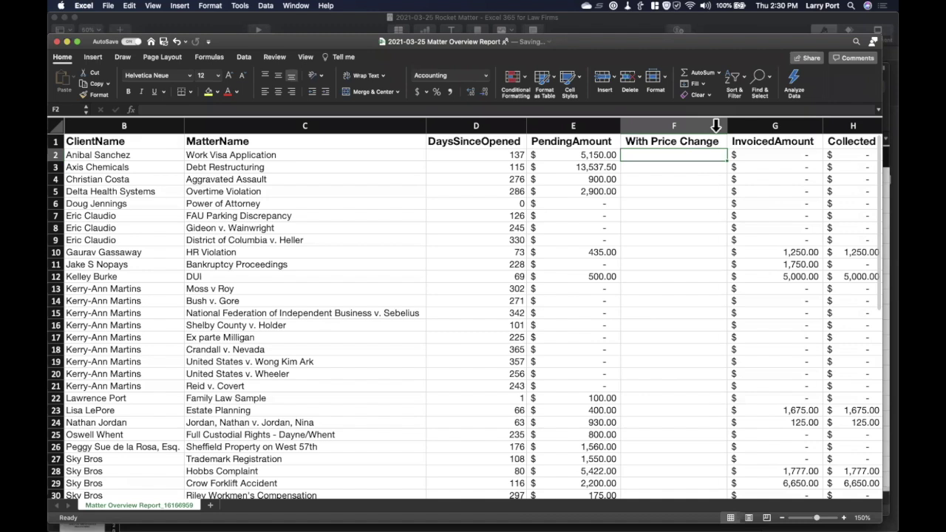
# Enter the formula =E2*1.20 in F2 to raise the Work Visa Application pending amount by 20 percent
pyautogui.write('=')
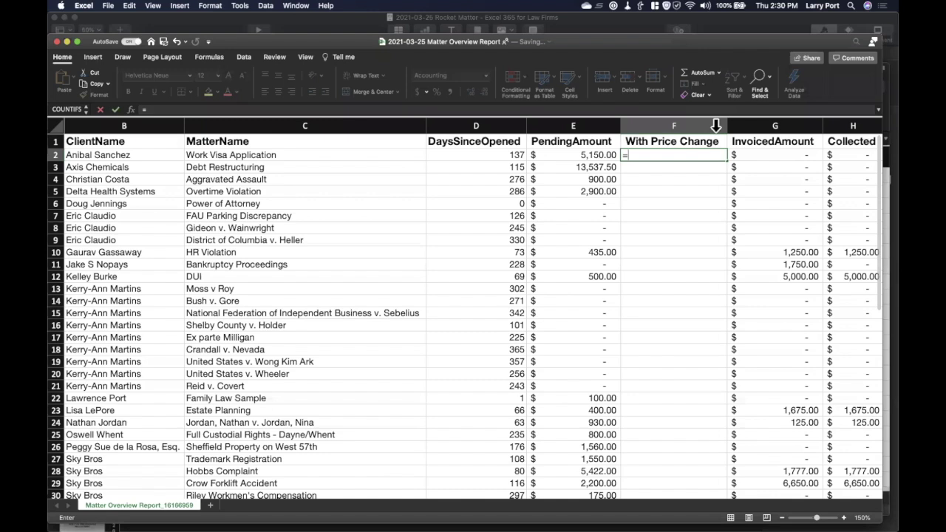
pyautogui.click(608, 154)
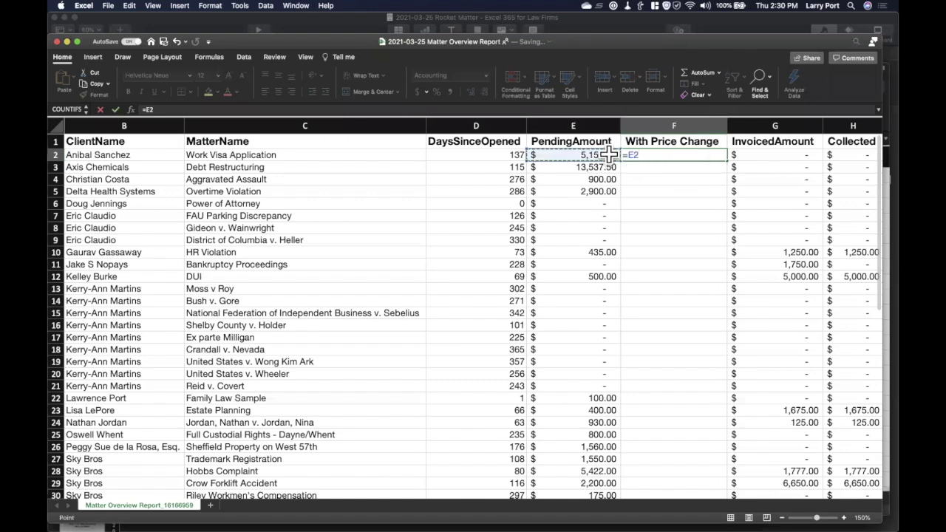
pyautogui.write('*1.20')
pyautogui.press('Return')
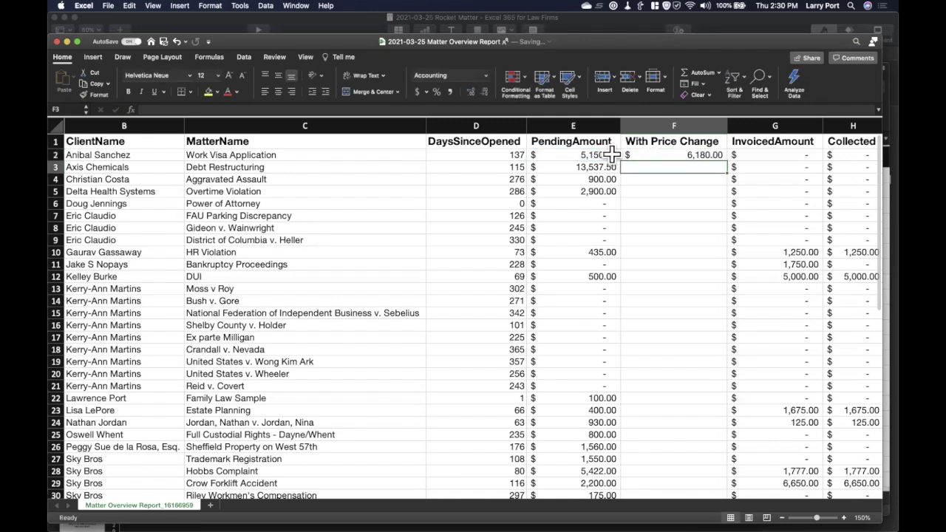
# Copy the price change formula from F2 into F3 for the Debt Restructuring matter
pyautogui.click(658, 154)
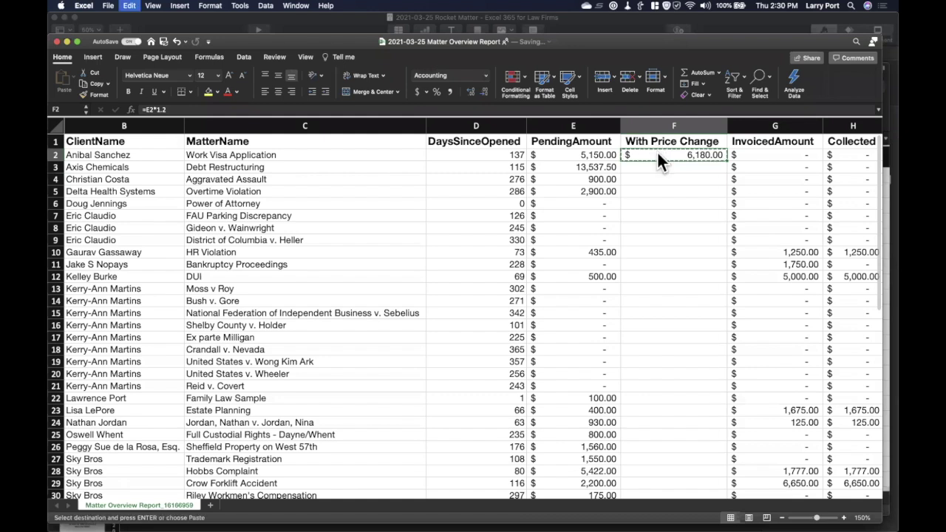
pyautogui.press('super+c')
pyautogui.press('Down')
pyautogui.press('super+v')
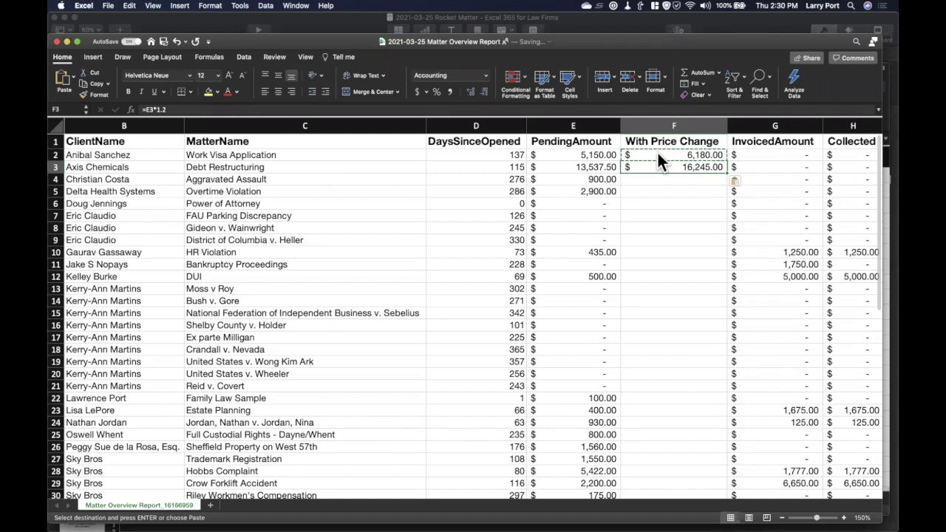
# Copy the formula from F3 into F4:F35 to cover all remaining matters in the With Price Change column
pyautogui.press('Down')
pyautogui.press('super+c')
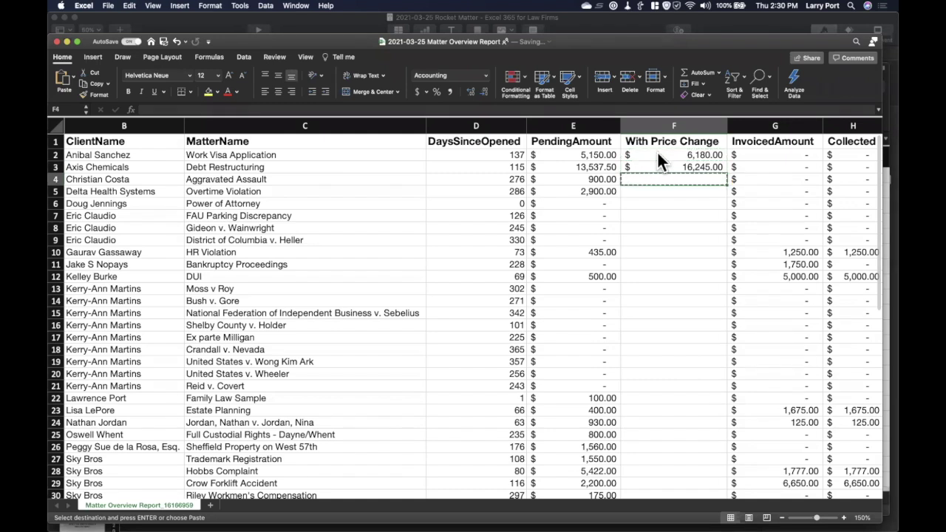
pyautogui.press('Up')
pyautogui.press('super+c')
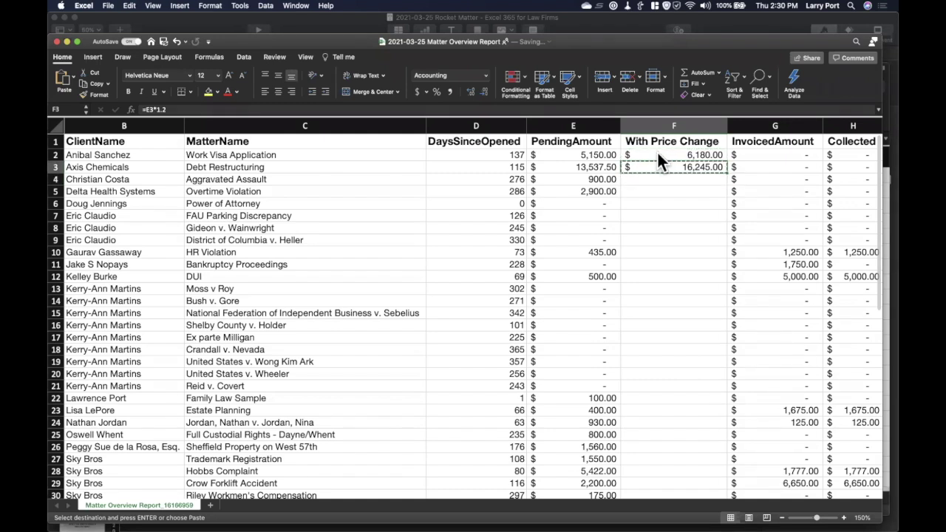
pyautogui.press('Down')
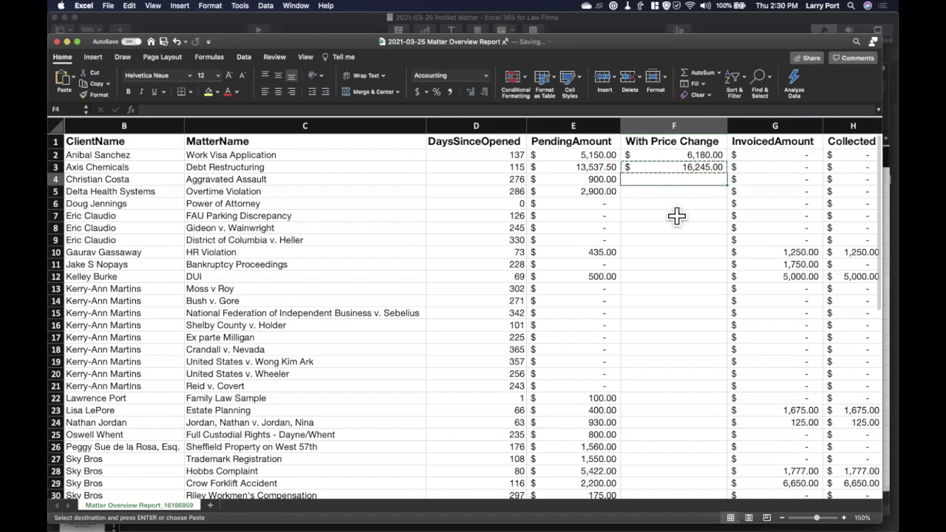
pyautogui.scroll(-3, 677, 216)
pyautogui.scroll(-6, 677, 216)
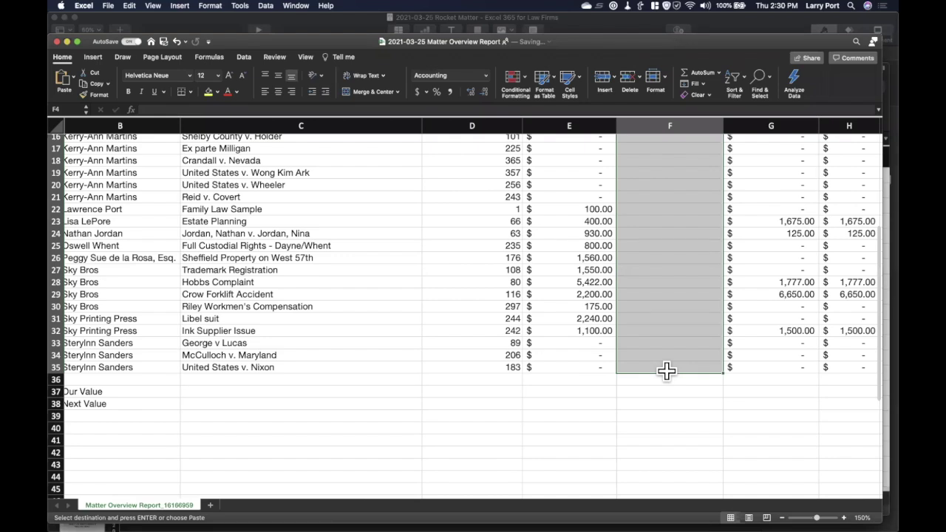
pyautogui.press('super+v')
pyautogui.scroll(5, 669, 377)
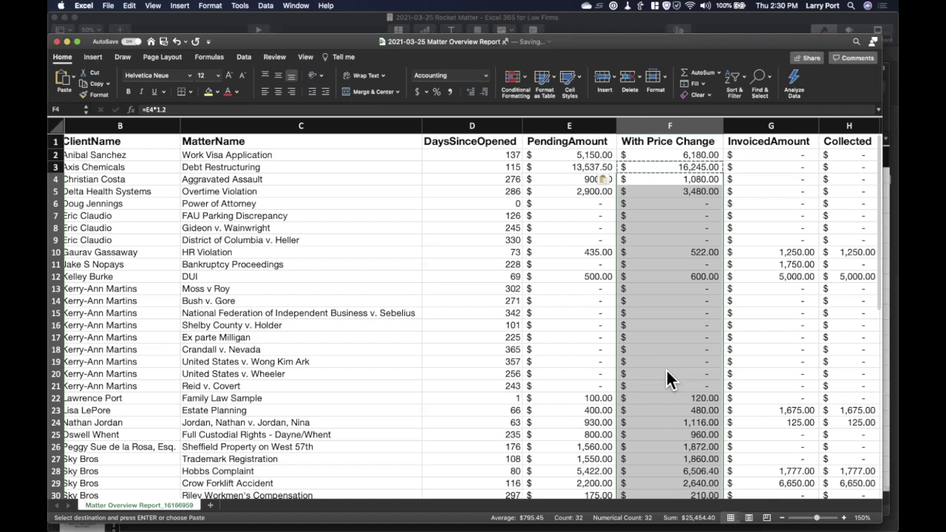
# Check the copied price change formula in F14 and the original one in F2
pyautogui.click(691, 301)
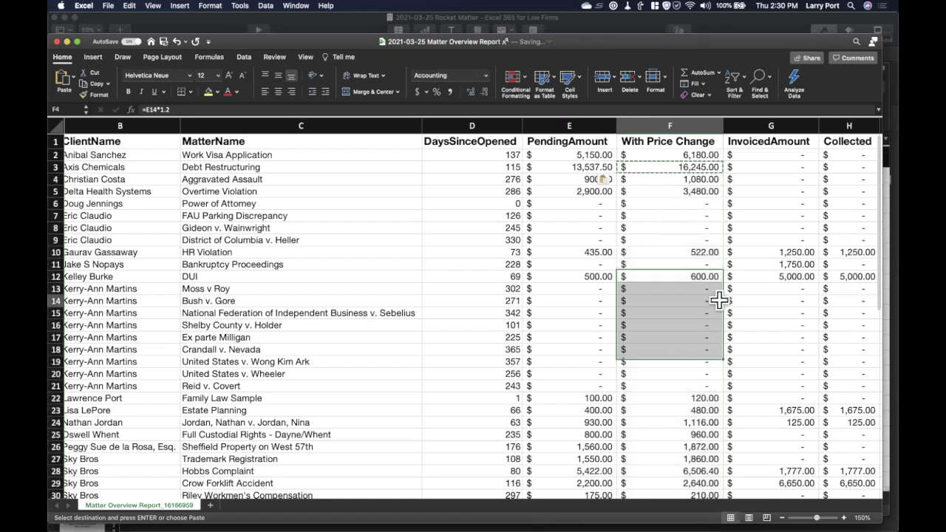
pyautogui.hscroll(-3, 720, 301)
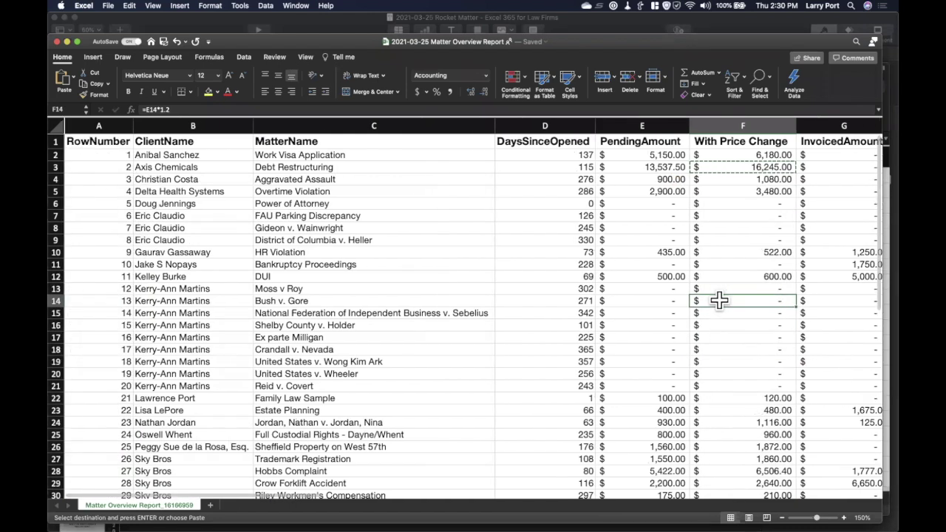
pyautogui.click(744, 154)
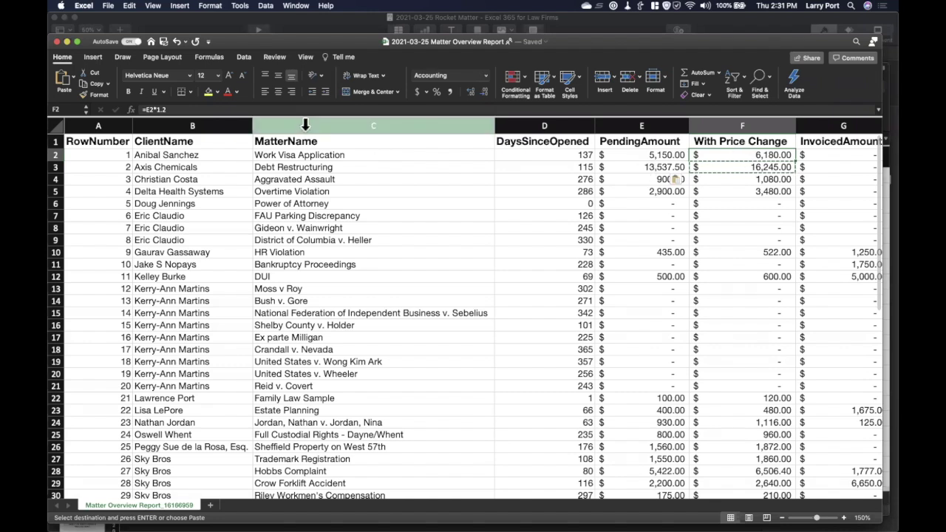
# Label B37 below the matter list "Price Increase" and enter 1.25 beside it in C37
pyautogui.click(157, 109)
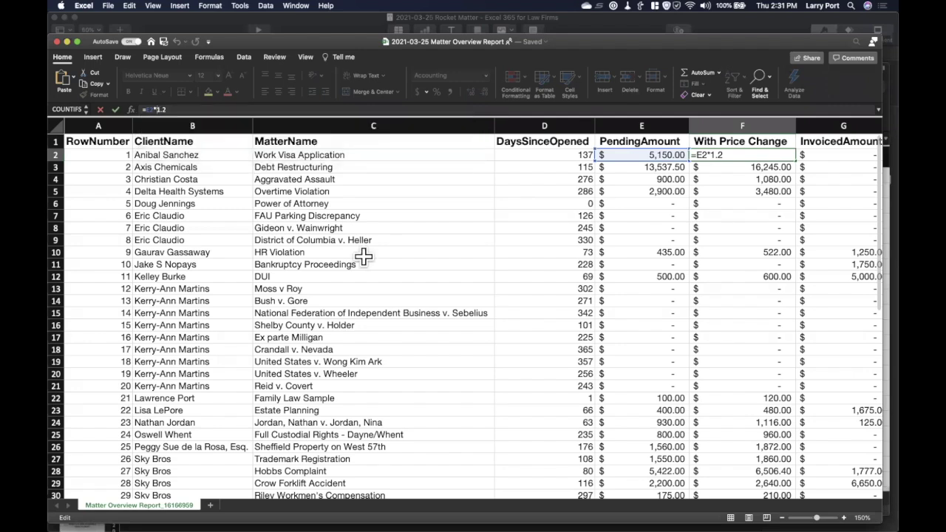
pyautogui.scroll(-7, 363, 253)
pyautogui.scroll(-1, 364, 253)
pyautogui.click(195, 296)
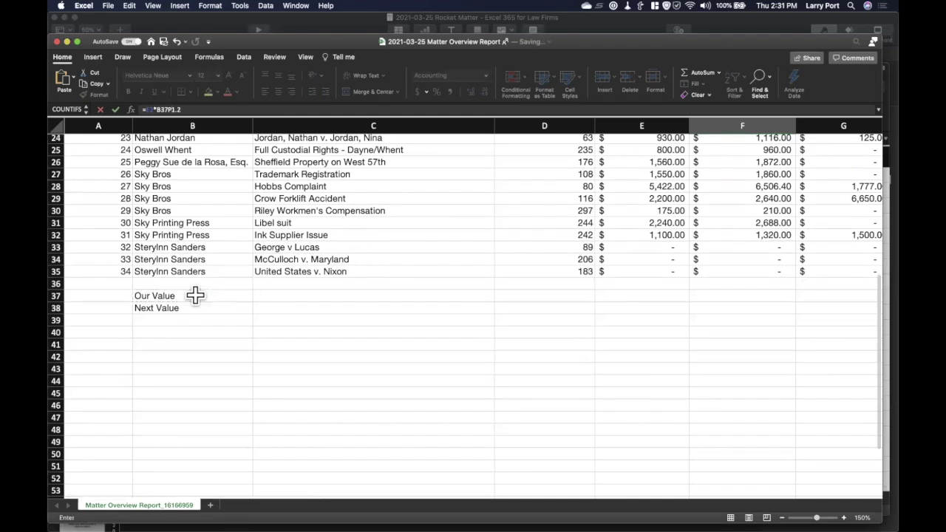
pyautogui.click(185, 296)
pyautogui.write('Price Increase')
pyautogui.press('Tab')
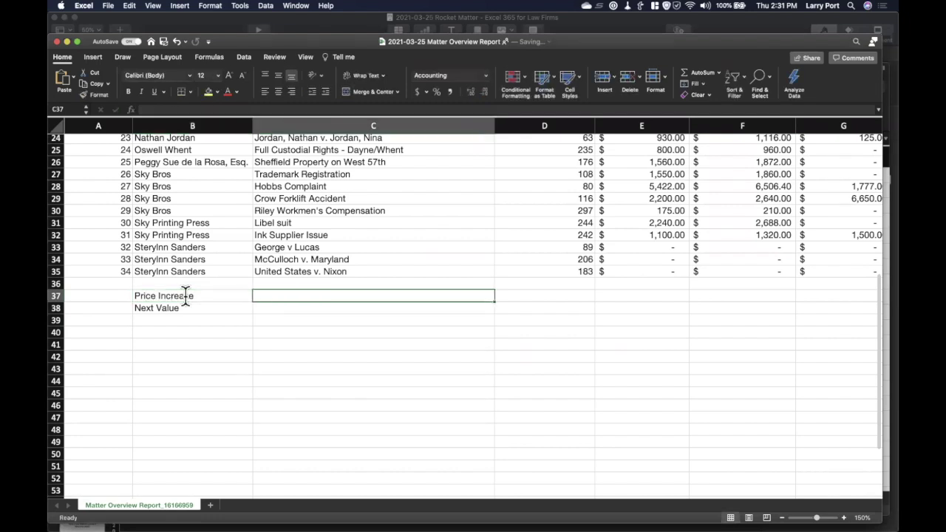
pyautogui.write('1.25')
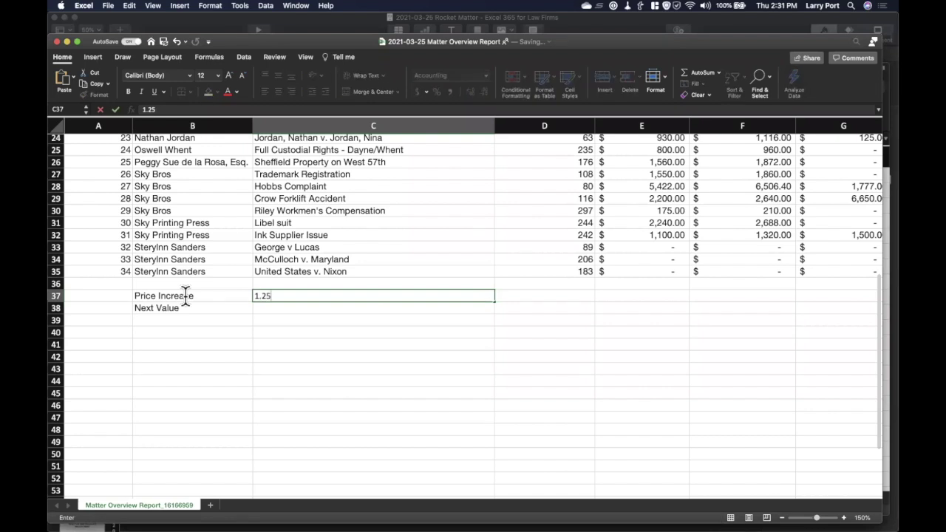
pyautogui.press('Return')
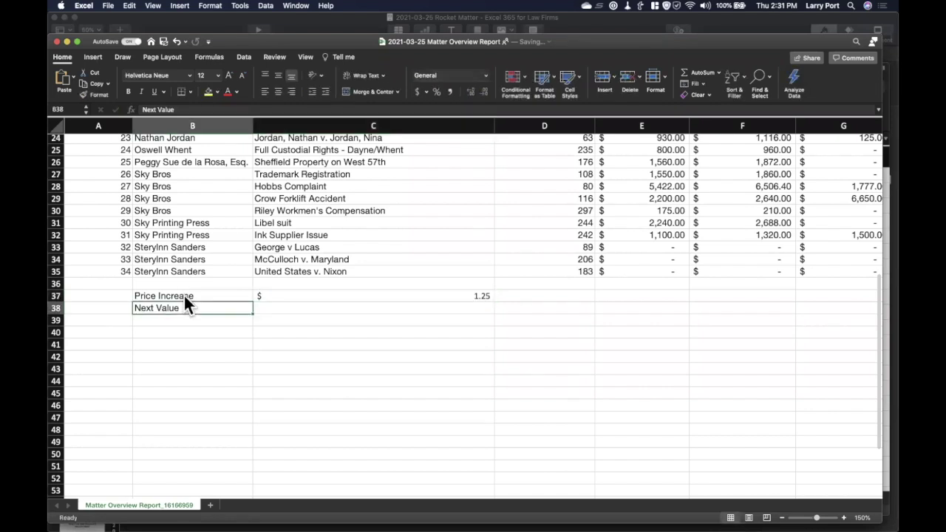
# Change the Price Increase value in C37 to the Number format
pyautogui.press('Up')
pyautogui.press('Right')
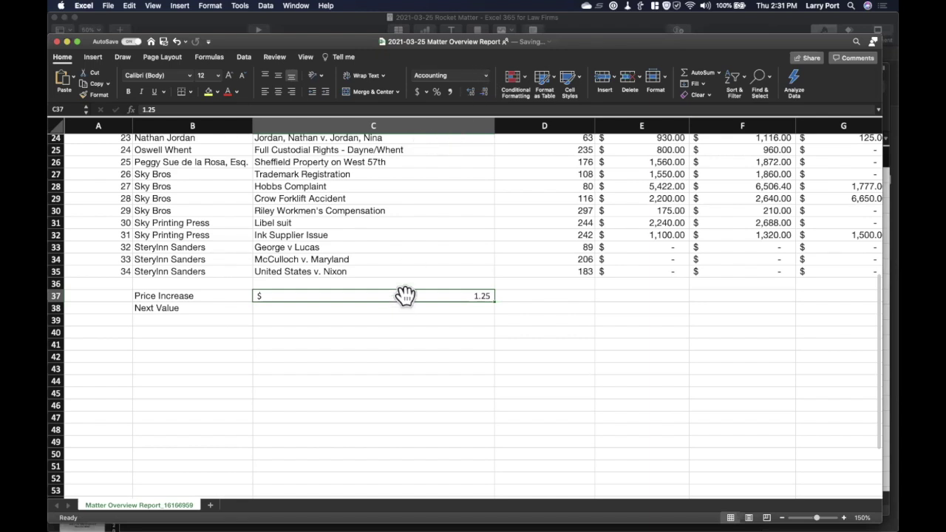
pyautogui.click(484, 75)
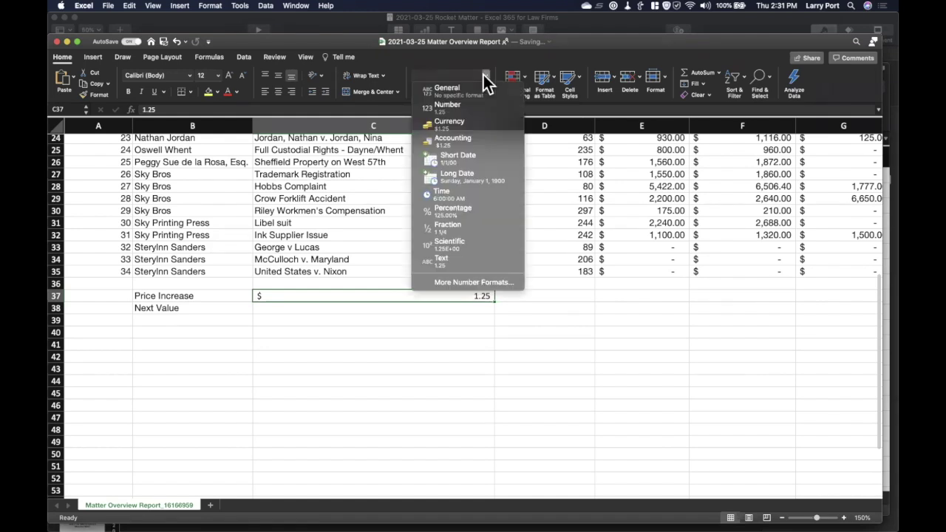
pyautogui.click(472, 109)
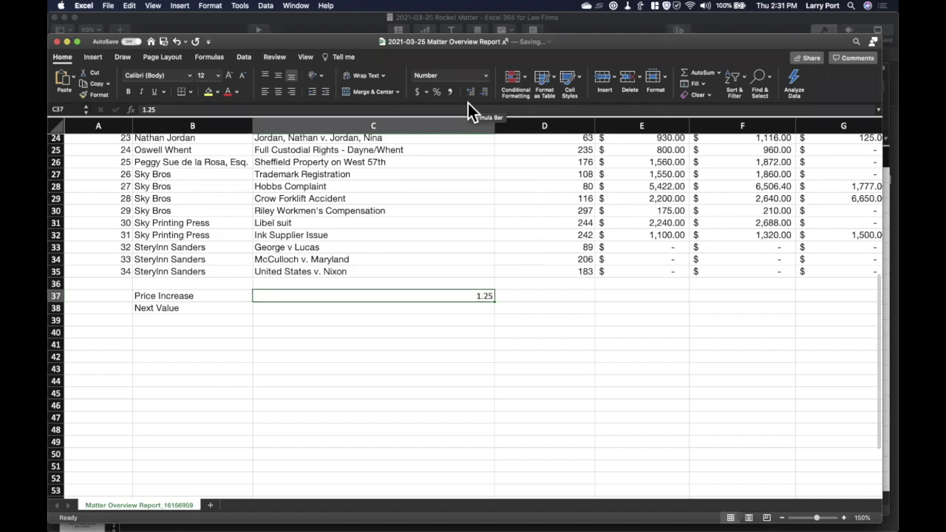
# Delete the "Next Value" label from B38 and select the Price Increase value in C37
pyautogui.click(233, 308)
pyautogui.press('Delete')
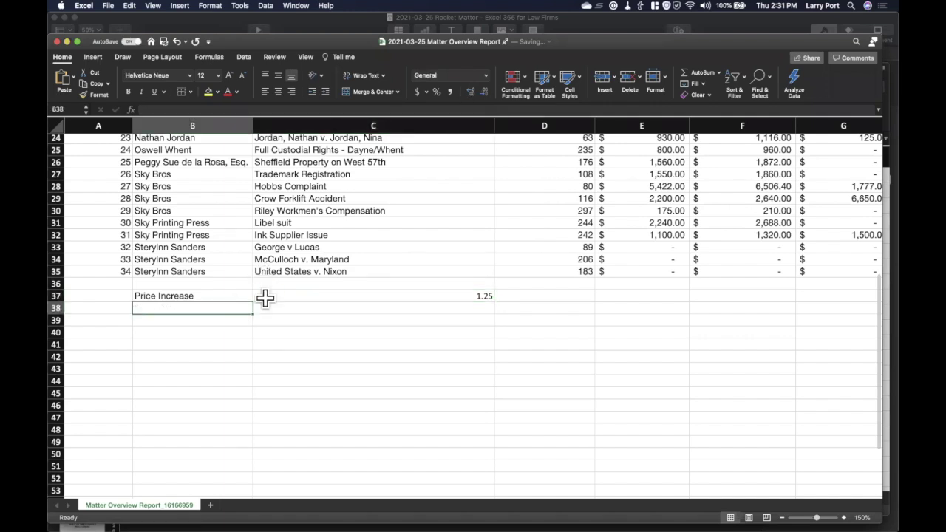
pyautogui.click(386, 295)
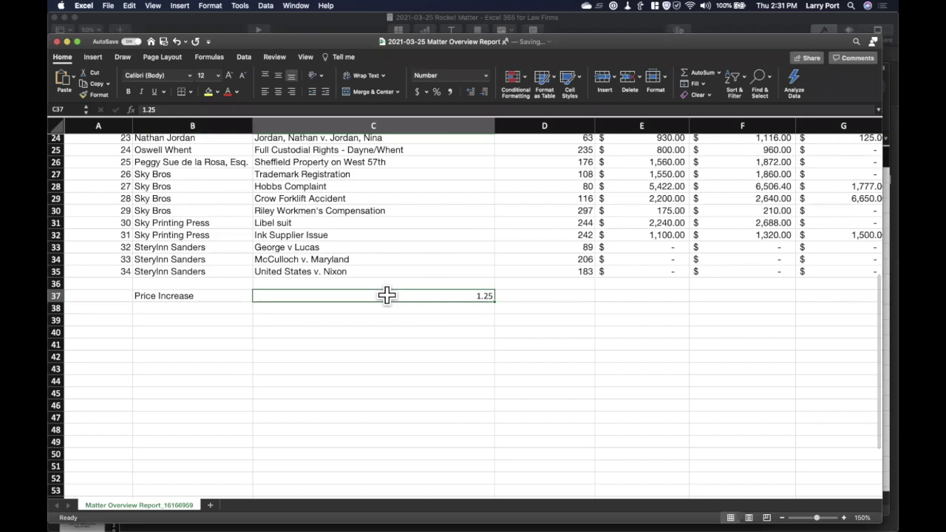
# Replace the F2 formula with =E2*C37 so the Work Visa Application amount uses the Price Increase cell
pyautogui.scroll(10, 387, 295)
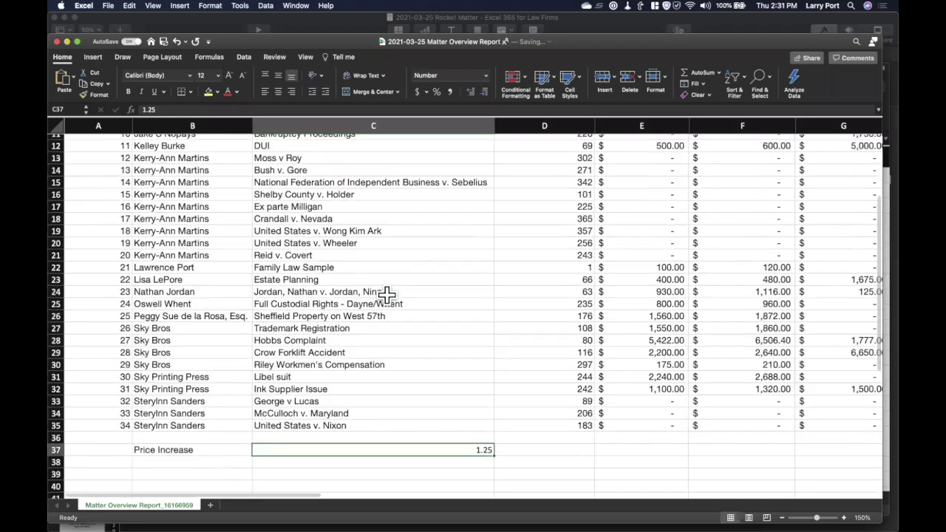
pyautogui.click(724, 156)
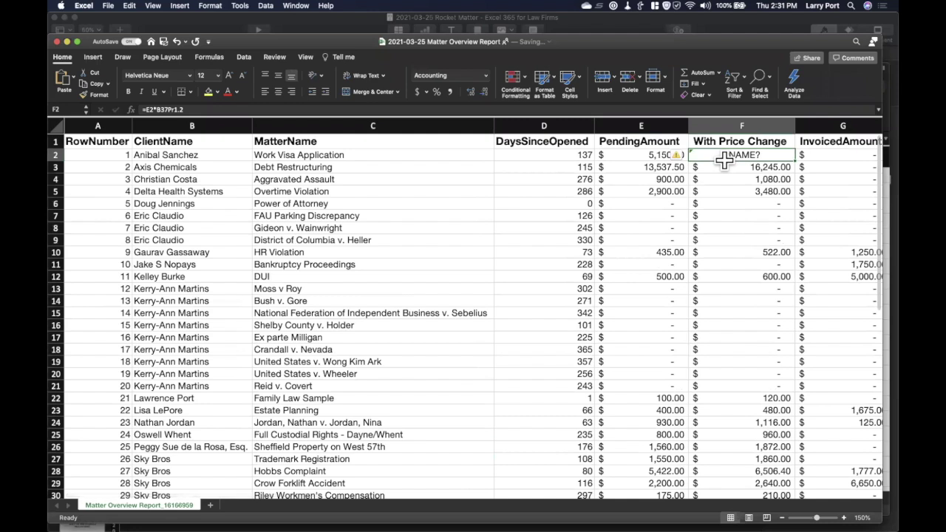
pyautogui.write('=')
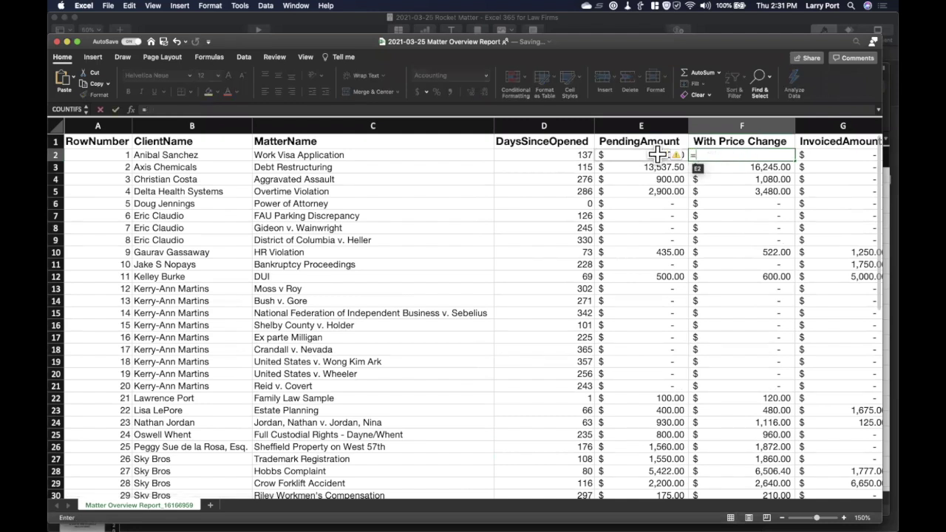
pyautogui.click(658, 155)
pyautogui.write('*')
pyautogui.scroll(-10, 667, 291)
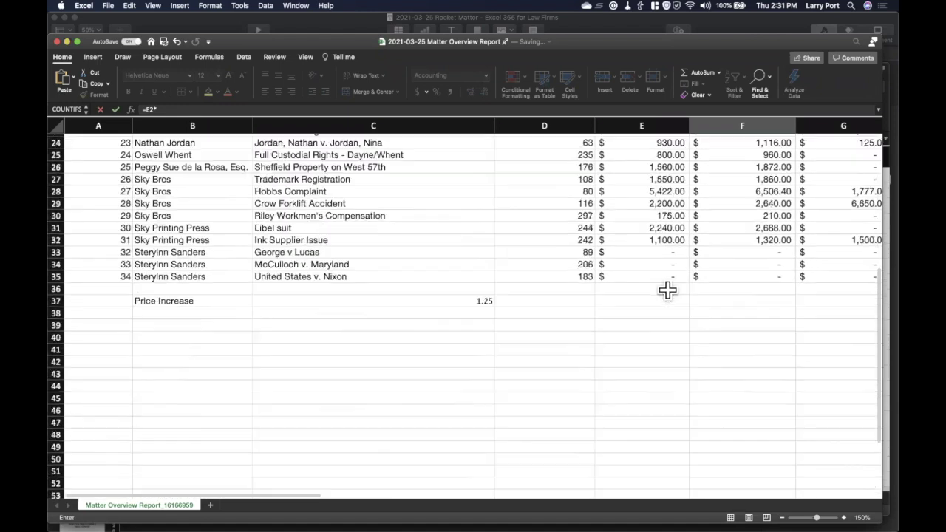
pyautogui.click(477, 269)
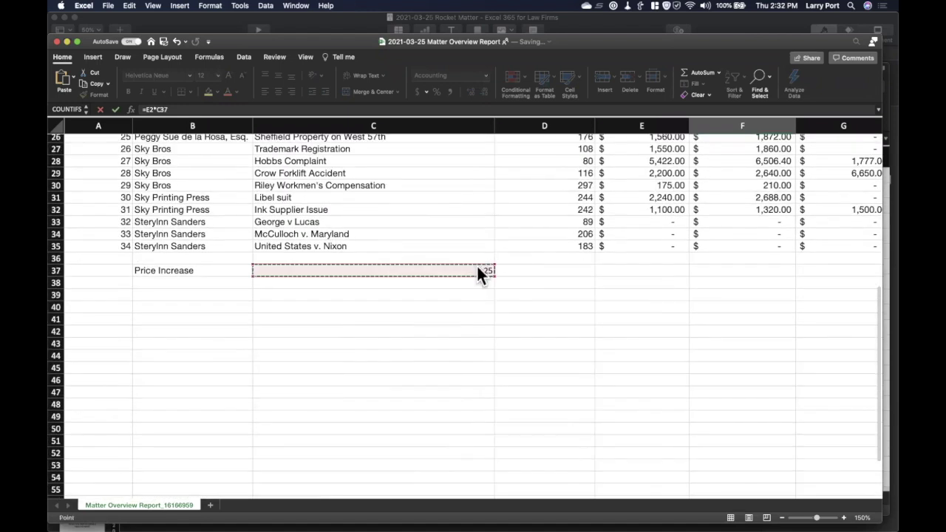
pyautogui.press('Return')
pyautogui.scroll(1, 476, 264)
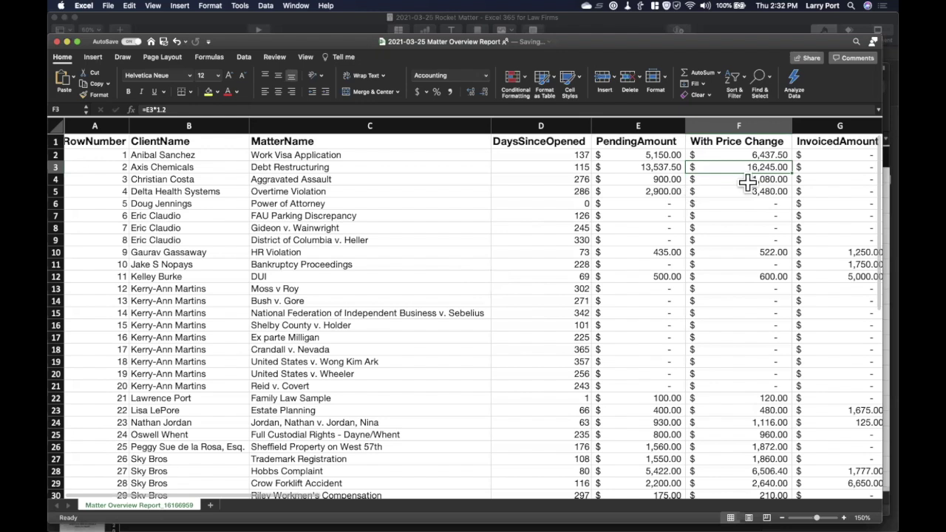
# Check the formula in F2 against the address of the Price Increase cell it references
pyautogui.click(766, 156)
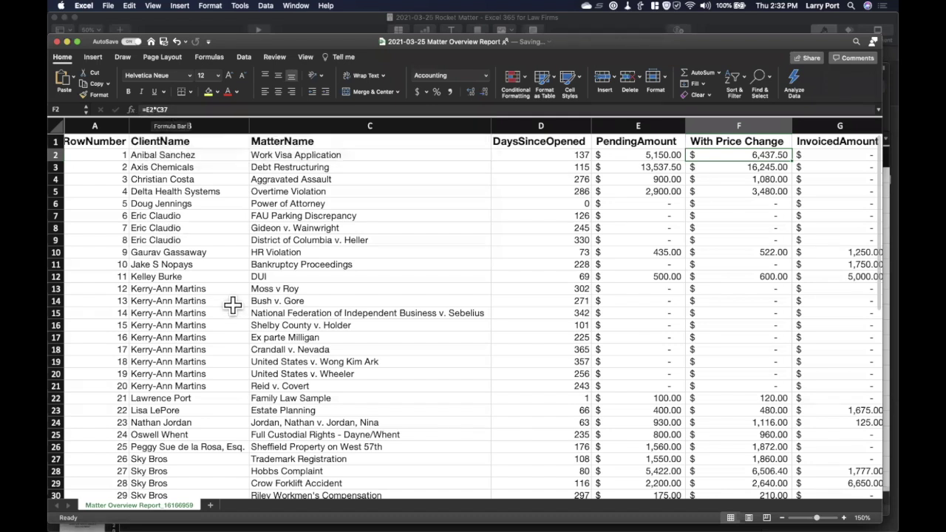
pyautogui.scroll(-8, 232, 303)
pyautogui.click(476, 375)
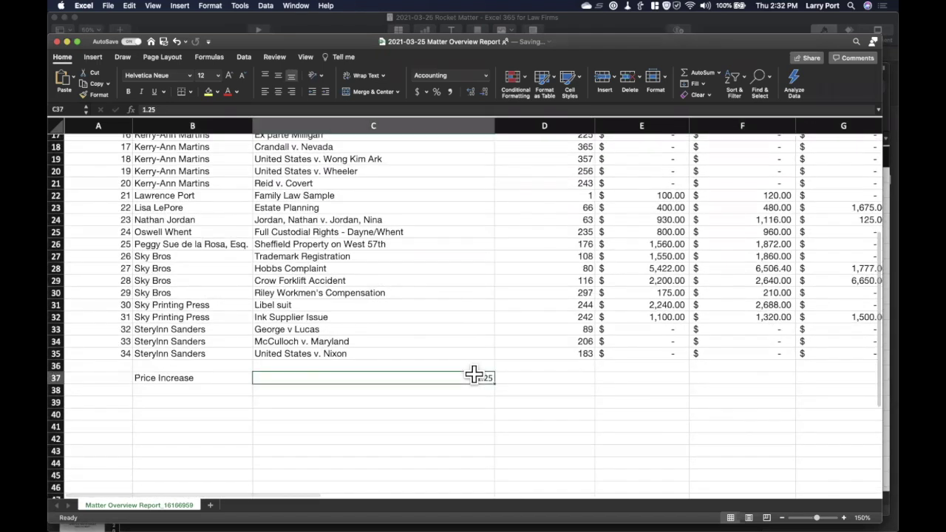
pyautogui.click(59, 109)
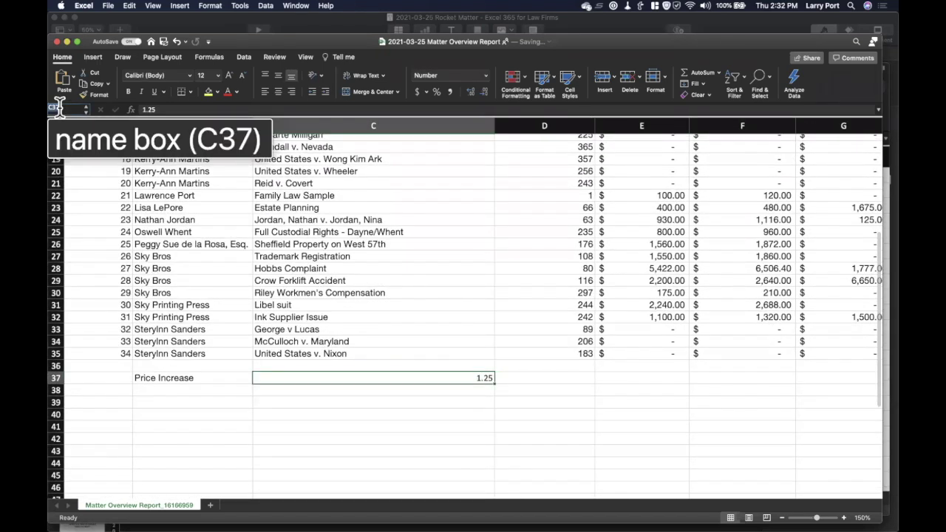
# Copy the formula from F2 into F3 for the Debt Restructuring matter
pyautogui.scroll(8, 422, 338)
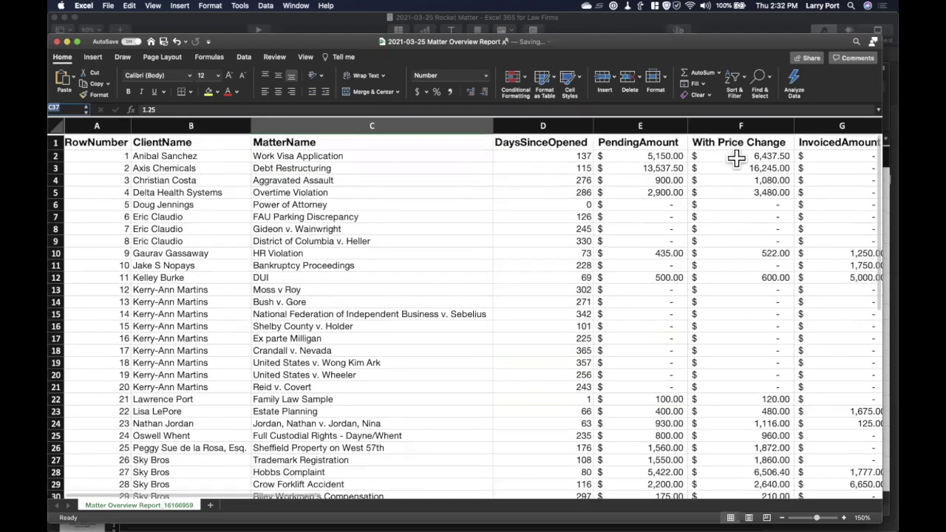
pyautogui.click(742, 155)
pyautogui.press('super+c')
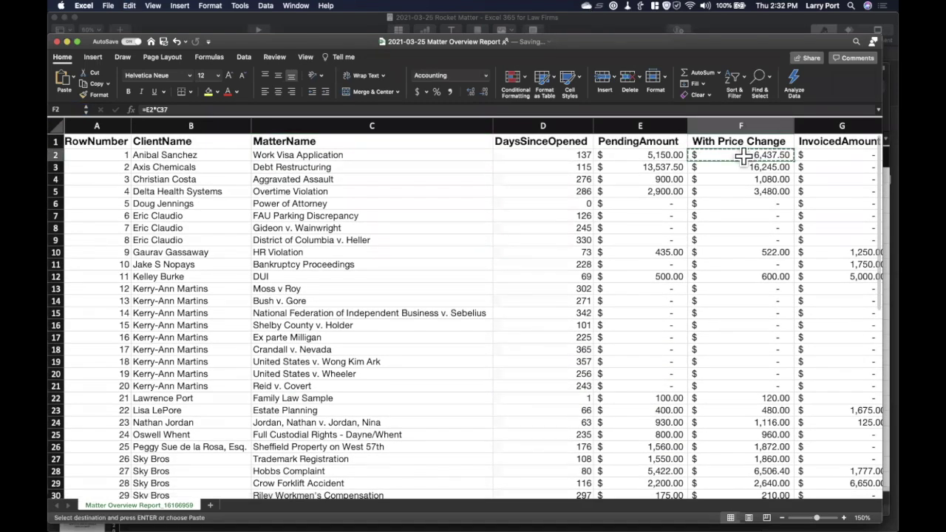
pyautogui.click(752, 166)
pyautogui.press('super+v')
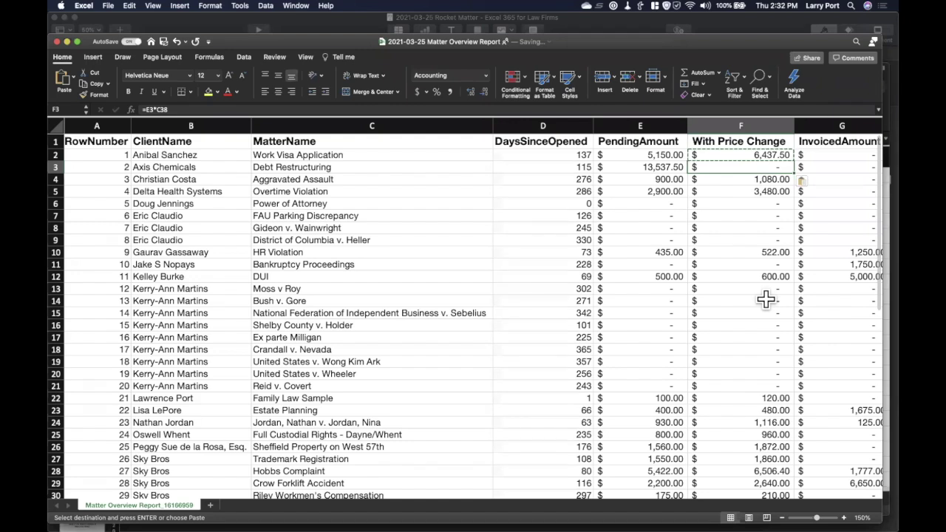
# Inspect cell C38 below the Price Increase value and the pending amount in E3, both referenced by the copied formula
pyautogui.scroll(-1, 766, 299)
pyautogui.scroll(-10, 766, 299)
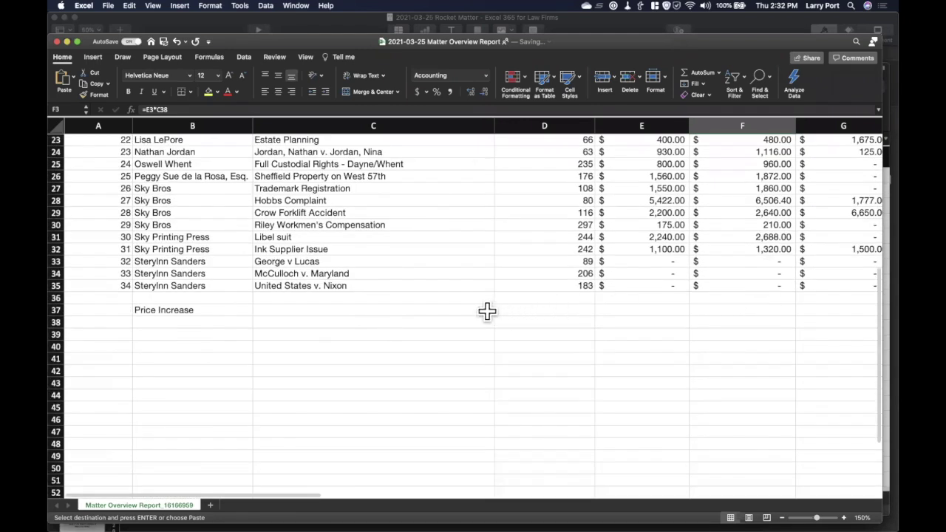
pyautogui.click(488, 311)
pyautogui.press('Return')
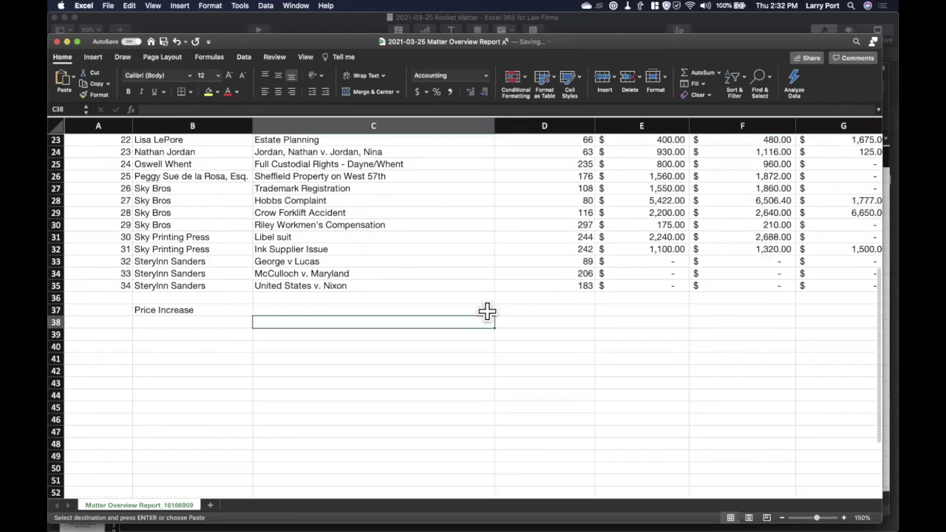
pyautogui.scroll(10, 489, 358)
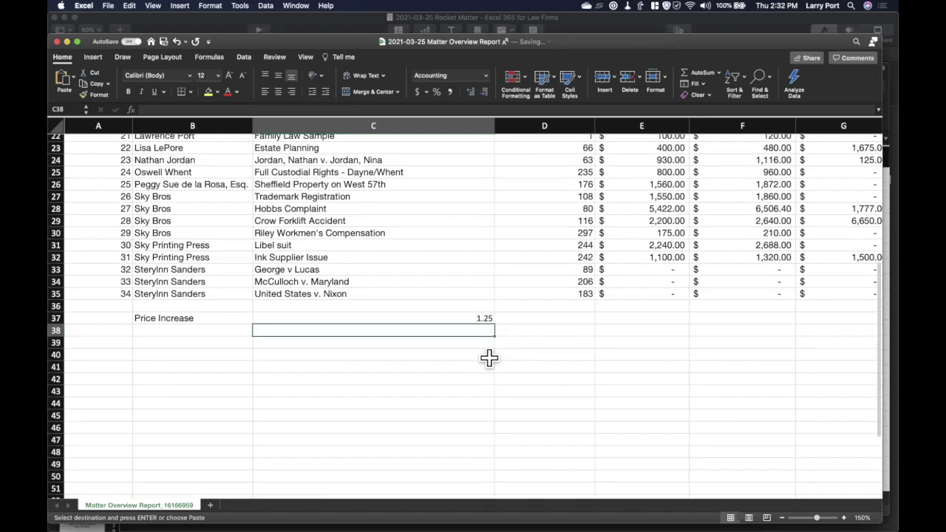
pyautogui.click(669, 168)
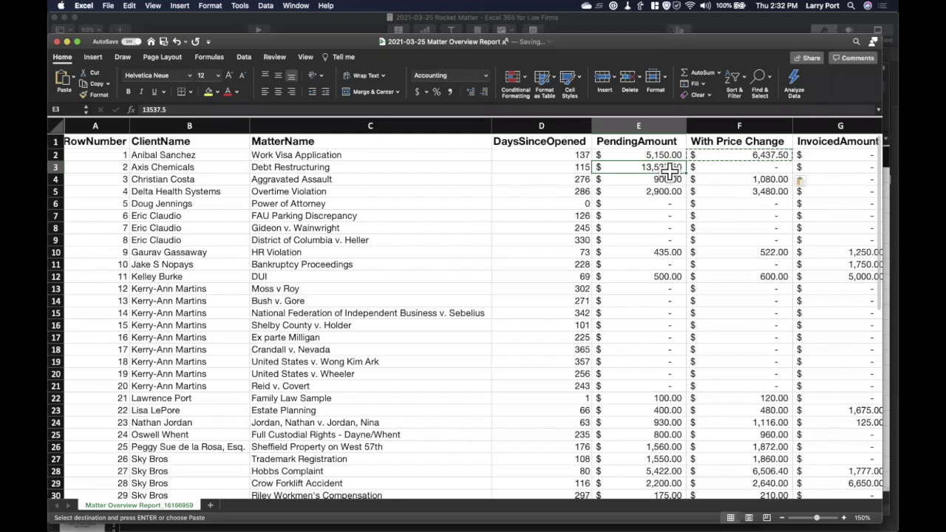
# Switch to Keynote, present the References slide through the B12 and $B$12 explanations, and exit the slideshow
pyautogui.press('super+Tab')
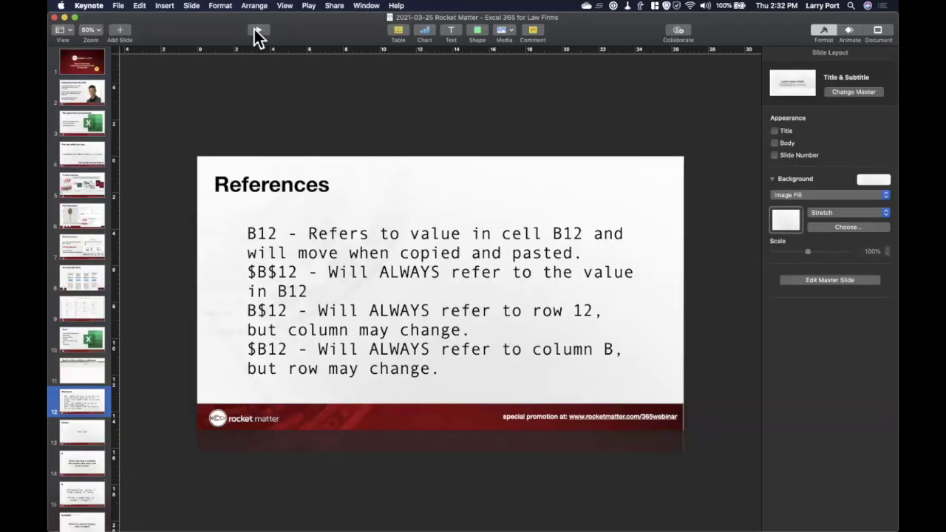
pyautogui.click(255, 30)
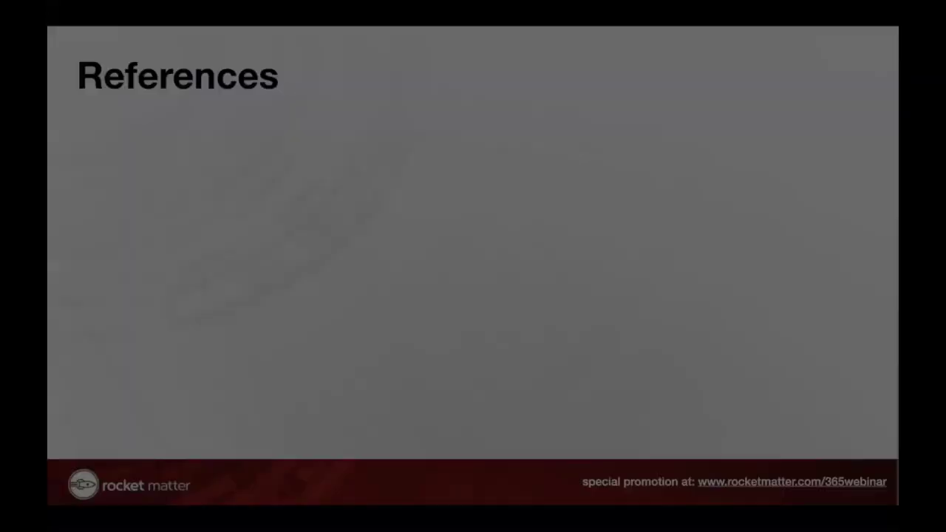
pyautogui.press('Right')
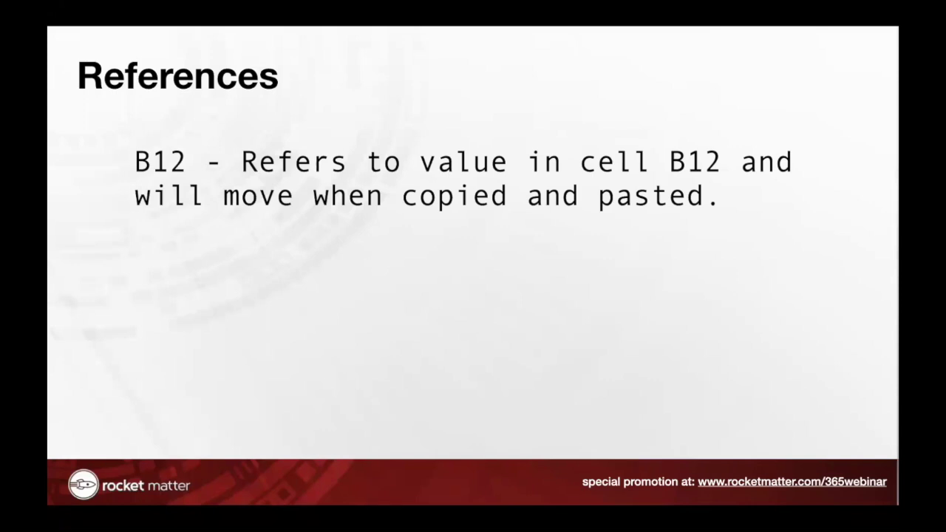
pyautogui.press('Right')
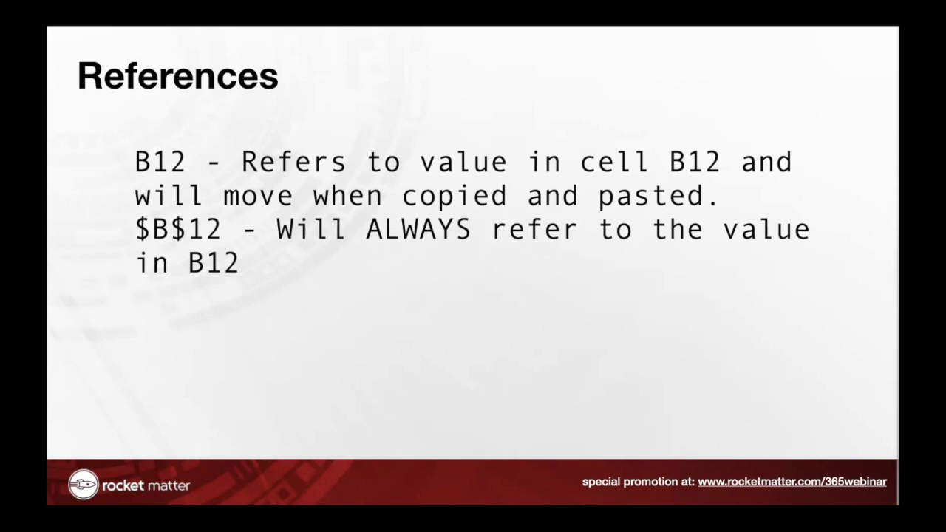
pyautogui.press('Escape')
# Switch back to Excel and make the Price Increase reference in F2 absolute, so the formula reads =E2*$C$37
pyautogui.press('super+Tab')
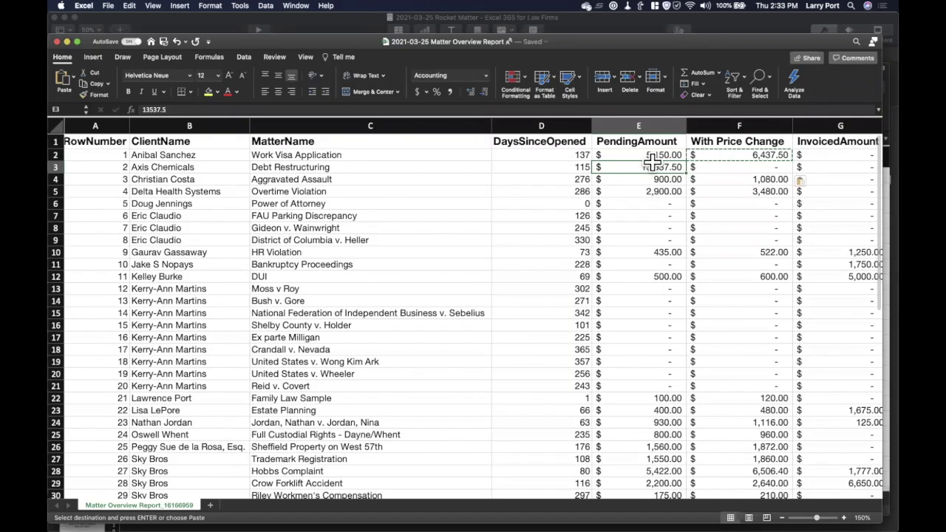
pyautogui.click(741, 156)
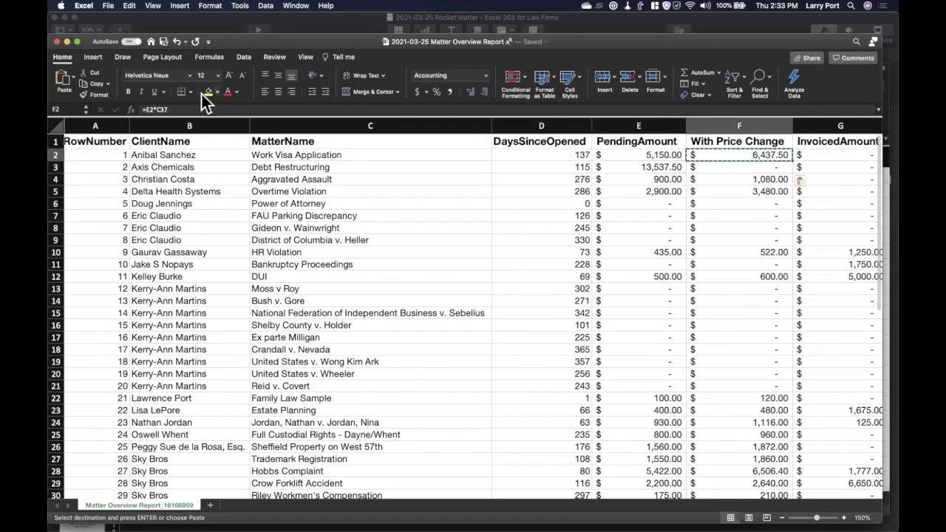
pyautogui.click(163, 109)
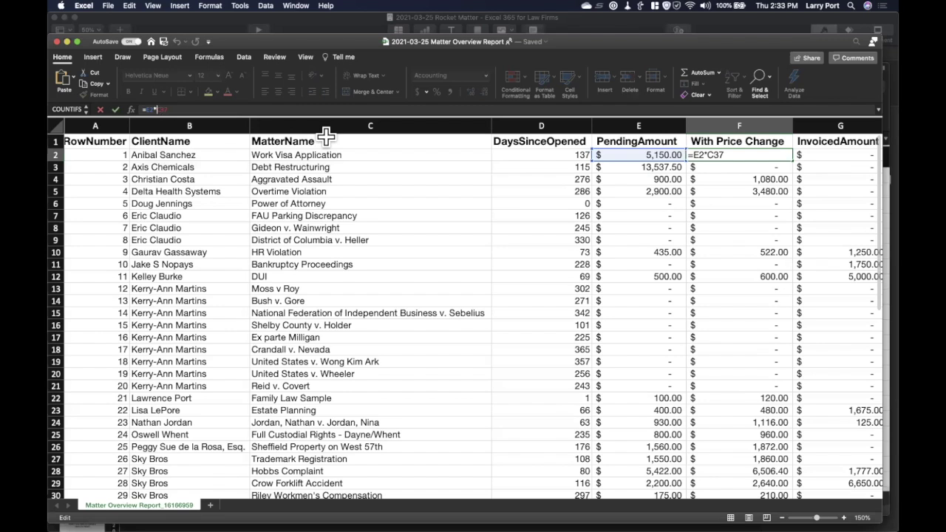
pyautogui.write('$C$')
pyautogui.press('Return')
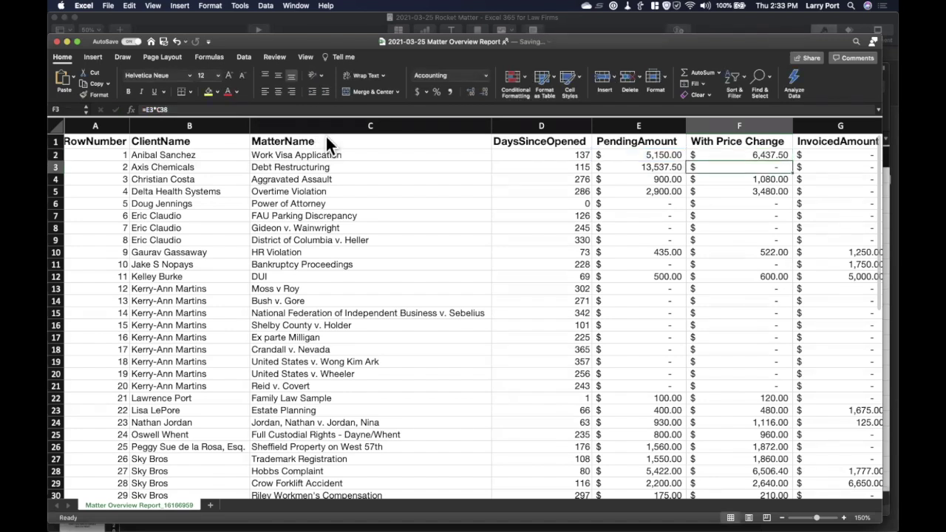
pyautogui.click(776, 155)
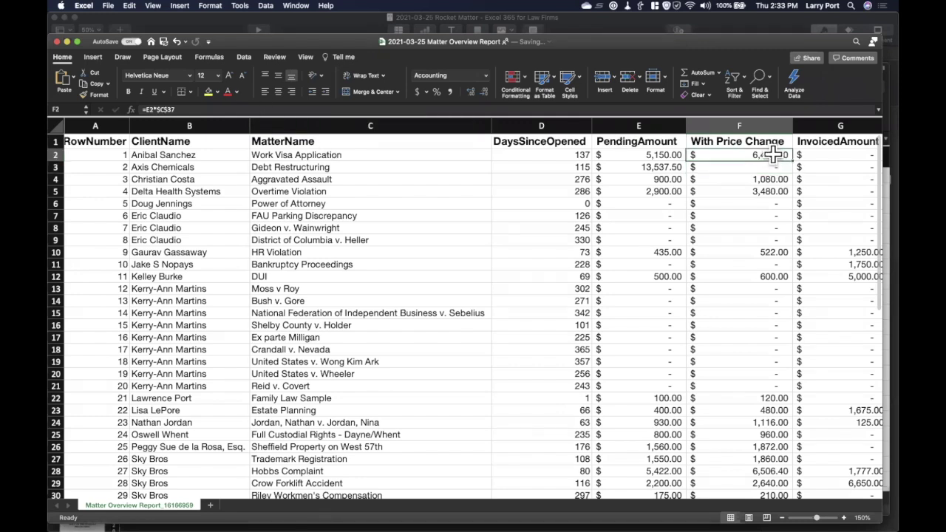
# Check the absolute reference in F2's formula and copy the formula into F3 for the Debt Restructuring matter
pyautogui.click(166, 109)
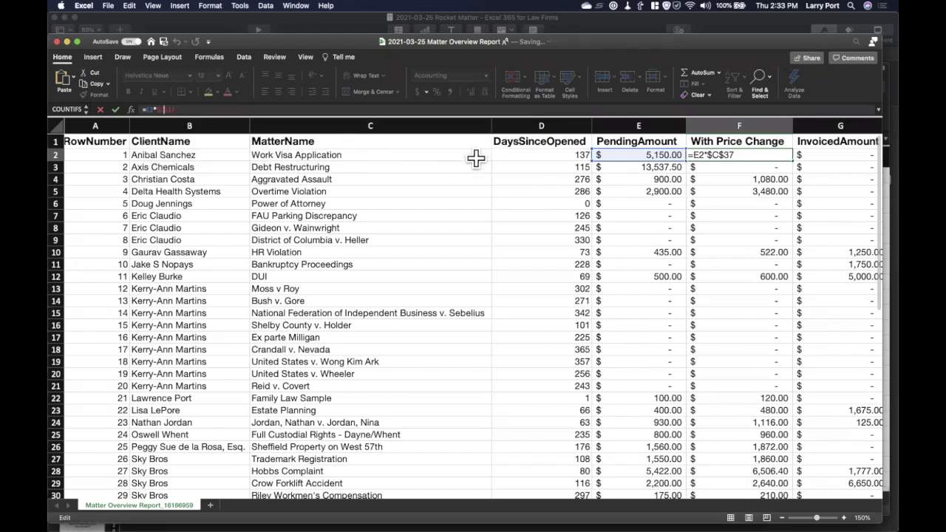
pyautogui.press('Return')
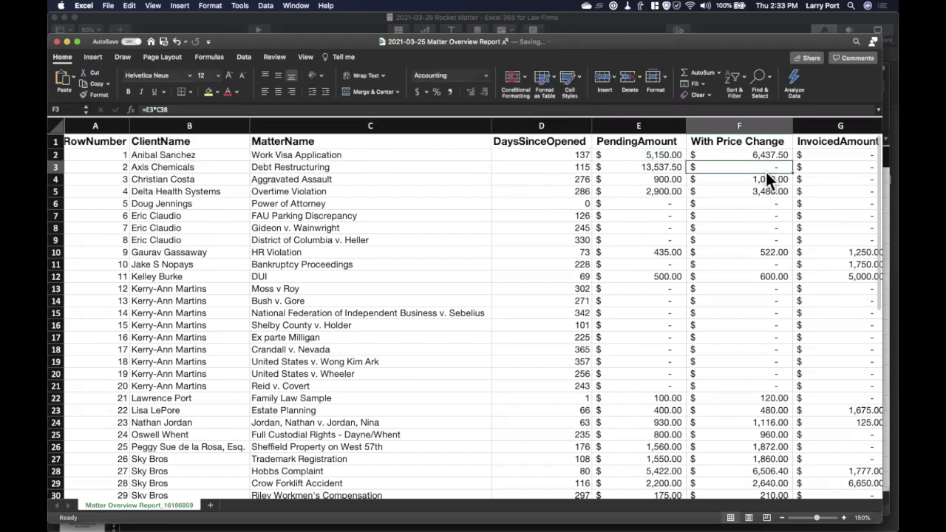
pyautogui.press('Up')
pyautogui.press('cmd+c')
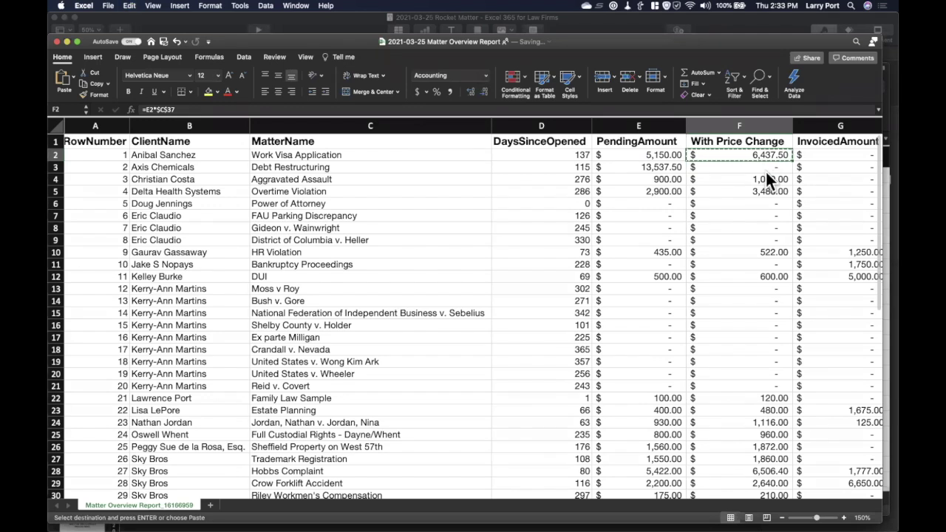
pyautogui.click(766, 169)
pyautogui.press('super+v')
# Paste the copied With Price Change formula into F4:F35 and check the formula in F6
pyautogui.press('Down')
pyautogui.hotkey('shift', 'Down')
pyautogui.hotkey('shift', 'Down')
pyautogui.hotkey('shift', 'Down')
pyautogui.hotkey('shift', 'Down')
pyautogui.hotkey('shift', 'Down')
pyautogui.hotkey('shift', 'Down')
pyautogui.hotkey('shift', 'Down')
pyautogui.hotkey('shift', 'Down')
pyautogui.hotkey('shift', 'Down')
pyautogui.hotkey('shift', 'Down')
pyautogui.hotkey('shift', 'Down')
pyautogui.hotkey('shift', 'Down')
pyautogui.hotkey('shift', 'Down')
pyautogui.hotkey('shift', 'Down')
pyautogui.hotkey('shift', 'Down')
pyautogui.hotkey('shift', 'Down')
pyautogui.hotkey('shift', 'Down')
pyautogui.hotkey('shift', 'Down')
pyautogui.hotkey('shift', 'Down')
pyautogui.hotkey('shift', 'Down')
pyautogui.hotkey('shift', 'Down')
pyautogui.hotkey('shift', 'Down')
pyautogui.hotkey('shift', 'Down')
pyautogui.hotkey('shift', 'Down')
pyautogui.hotkey('shift', 'Down')
pyautogui.hotkey('shift', 'Down')
pyautogui.hotkey('shift', 'Down')
pyautogui.hotkey('shift', 'Down')
pyautogui.hotkey('shift', 'Down')
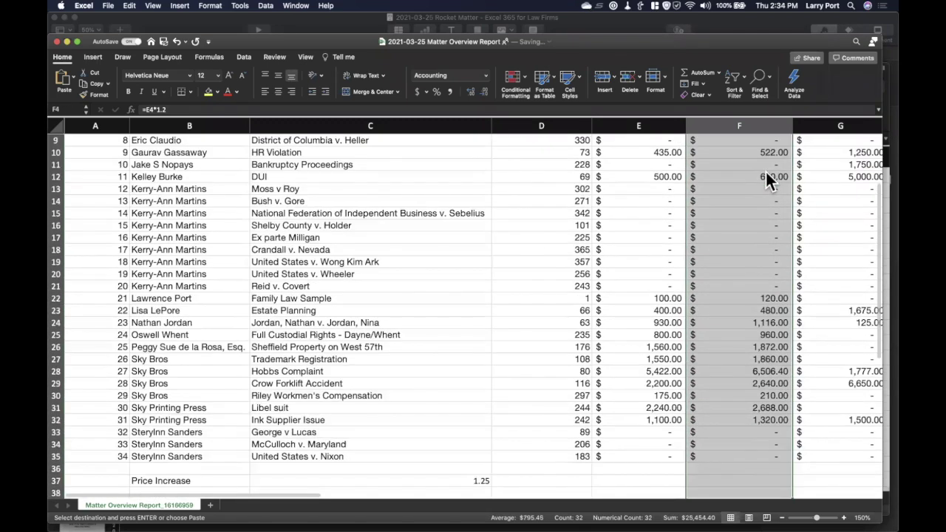
pyautogui.hotkey('shift', 'Up')
pyautogui.hotkey('shift', 'Up')
pyautogui.hotkey('shift', 'Up')
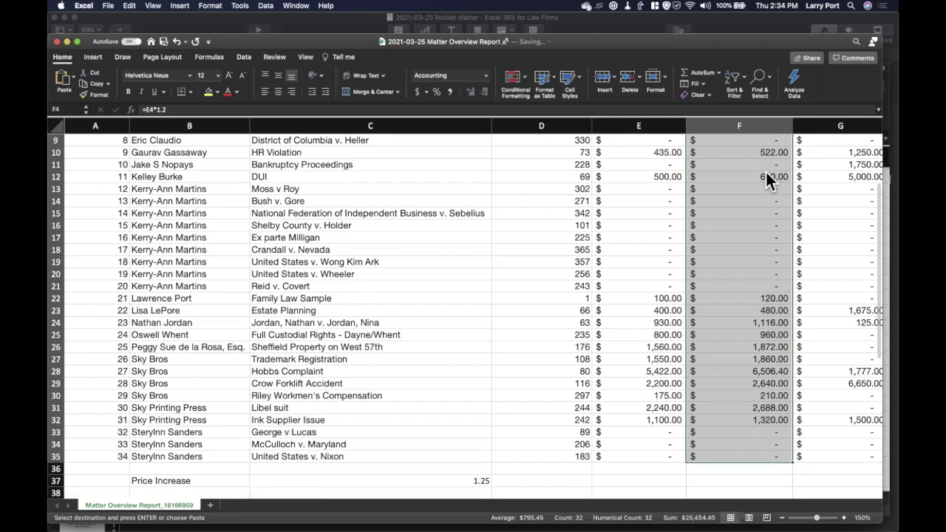
pyautogui.press('super+v')
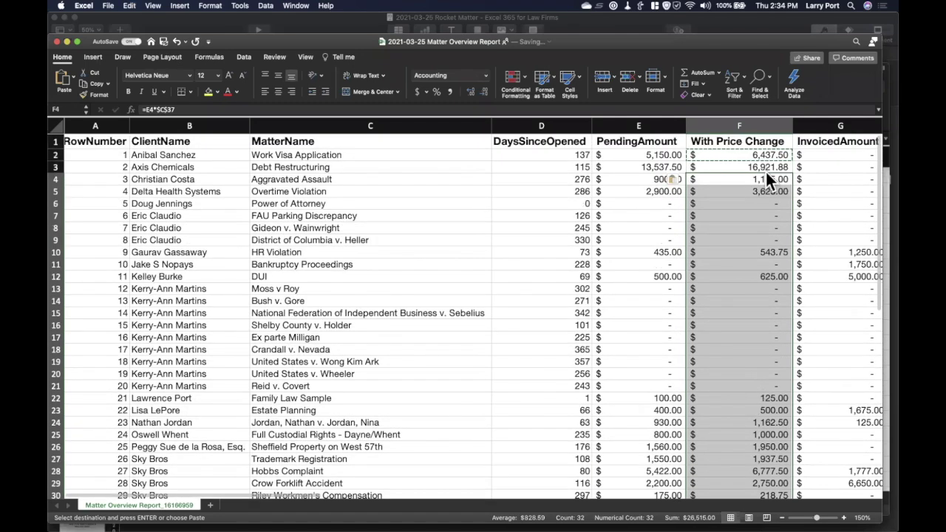
pyautogui.click(770, 198)
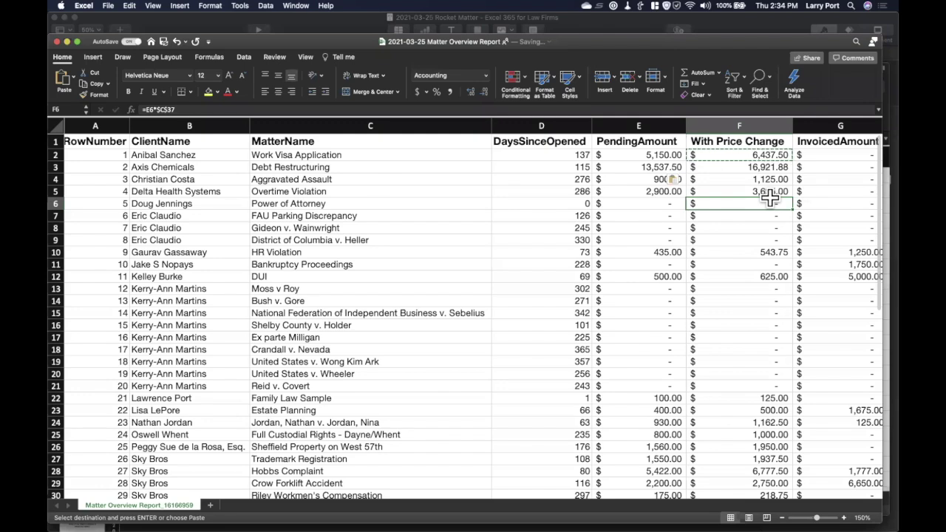
# Set the Price Increase value in C37 to 1.1 and return to the With Price Change amounts
pyautogui.scroll(-5, 770, 196)
pyautogui.click(437, 446)
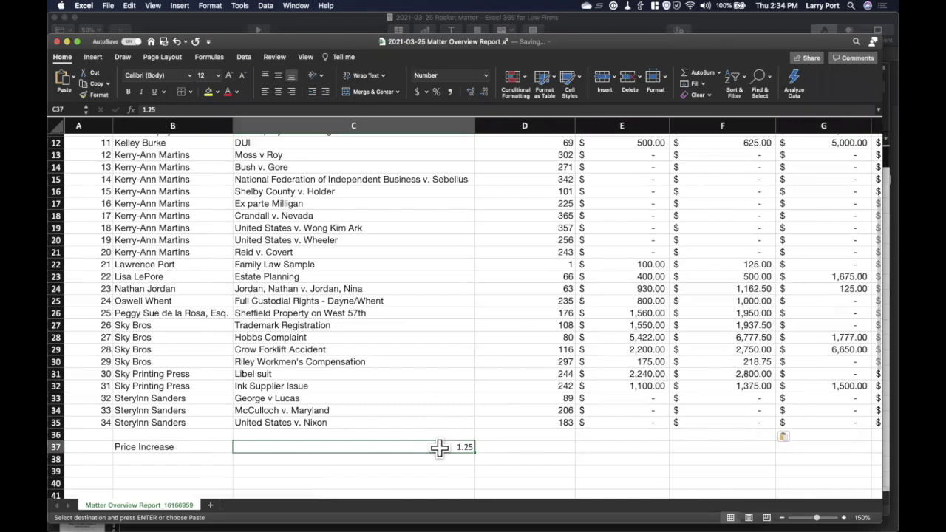
pyautogui.scroll(5, 439, 447)
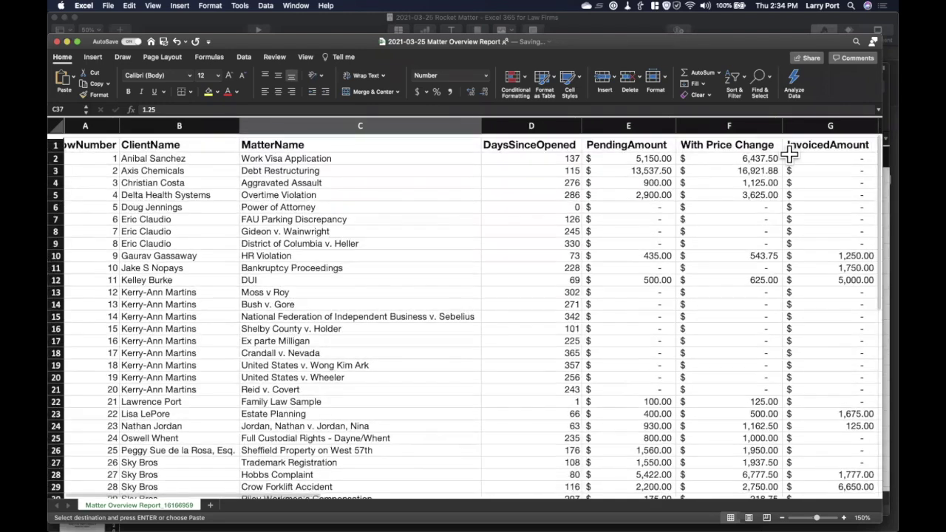
pyautogui.scroll(-10, 646, 311)
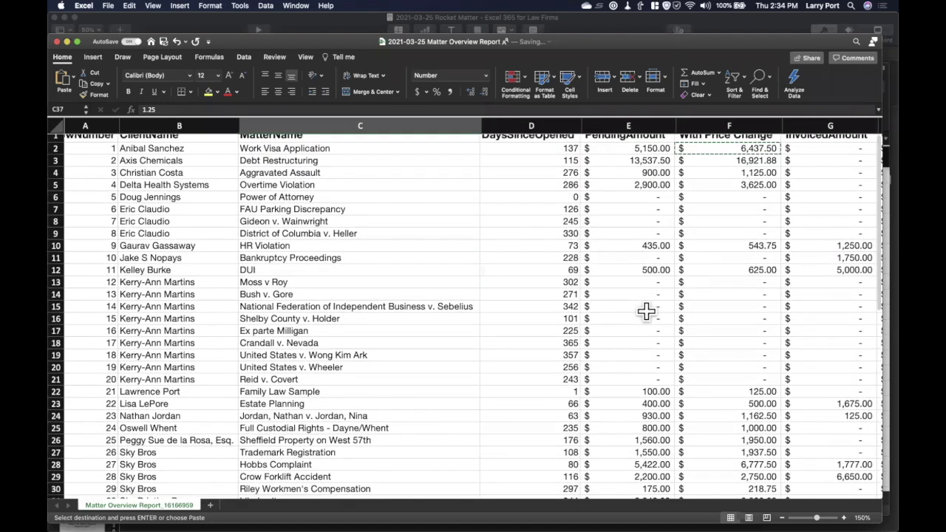
pyautogui.write('1.1')
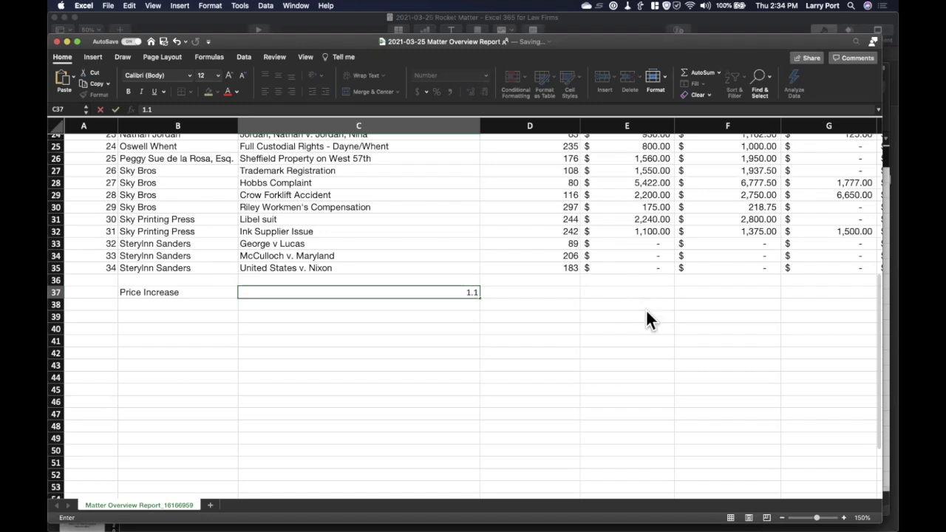
pyautogui.press('Return')
pyautogui.scroll(10, 745, 299)
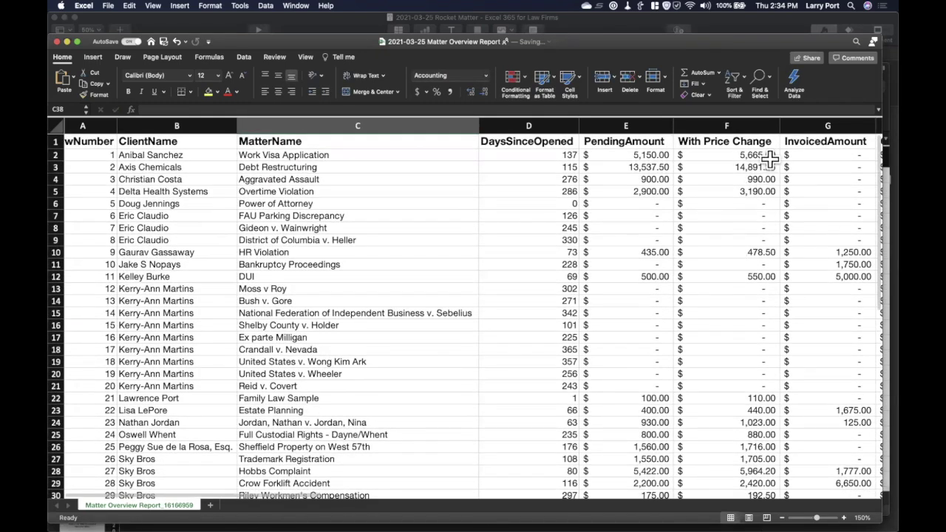
# Examine the formula in F2 and the Price Increase cell below the matter list that it references
pyautogui.click(769, 156)
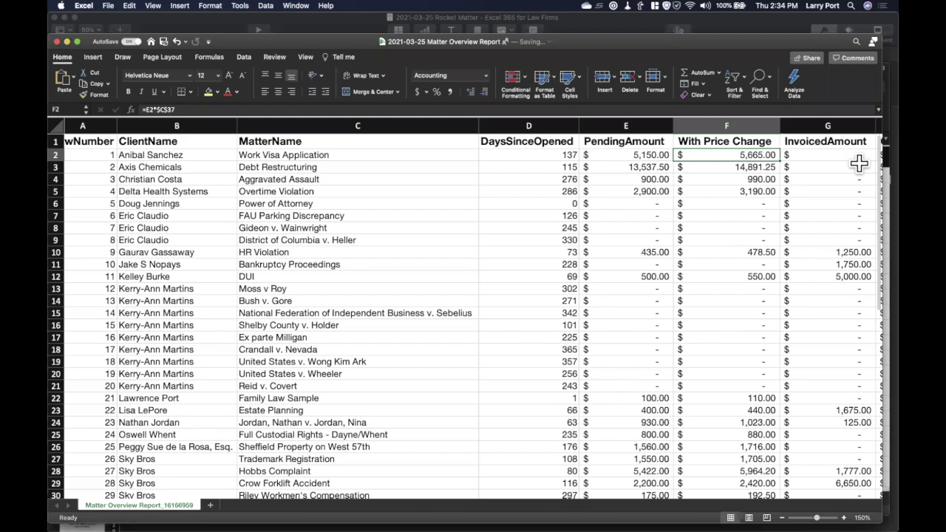
pyautogui.scroll(-10, 745, 308)
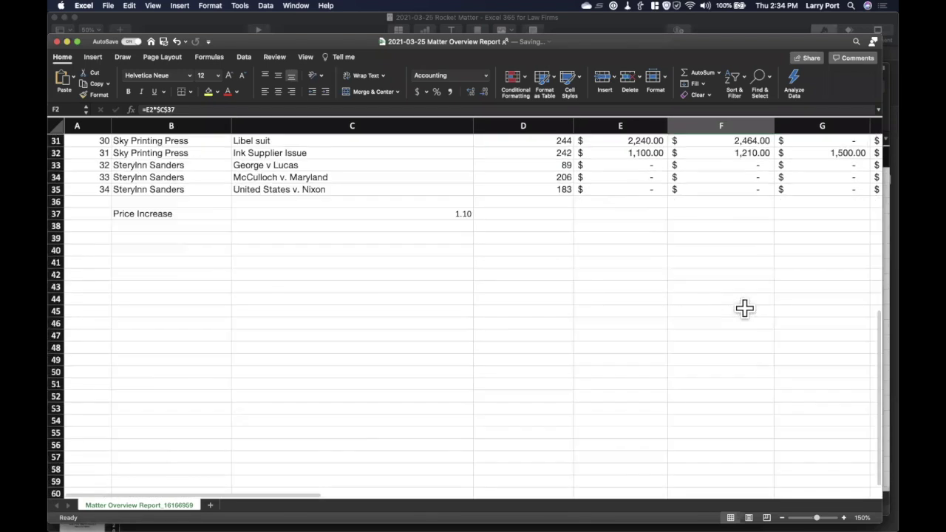
pyautogui.scroll(3, 744, 308)
pyautogui.scroll(-1, 745, 309)
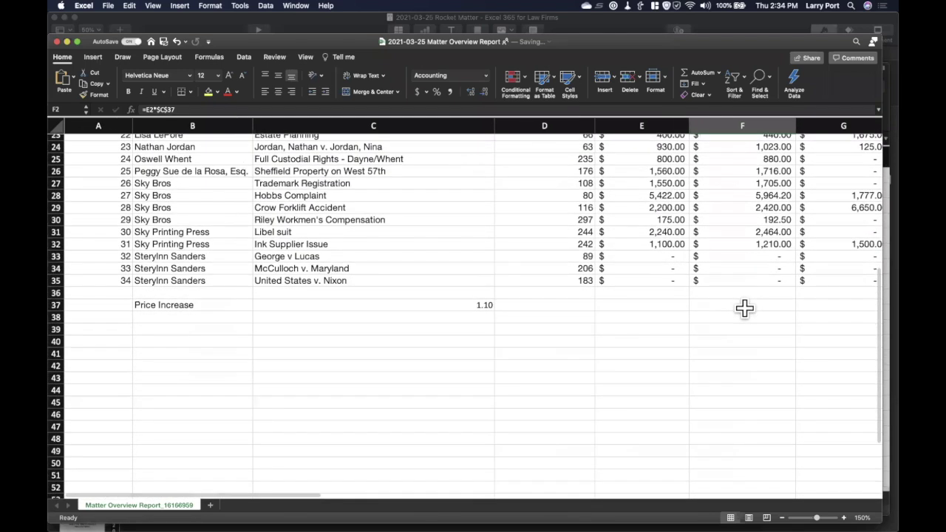
pyautogui.scroll(10, 745, 308)
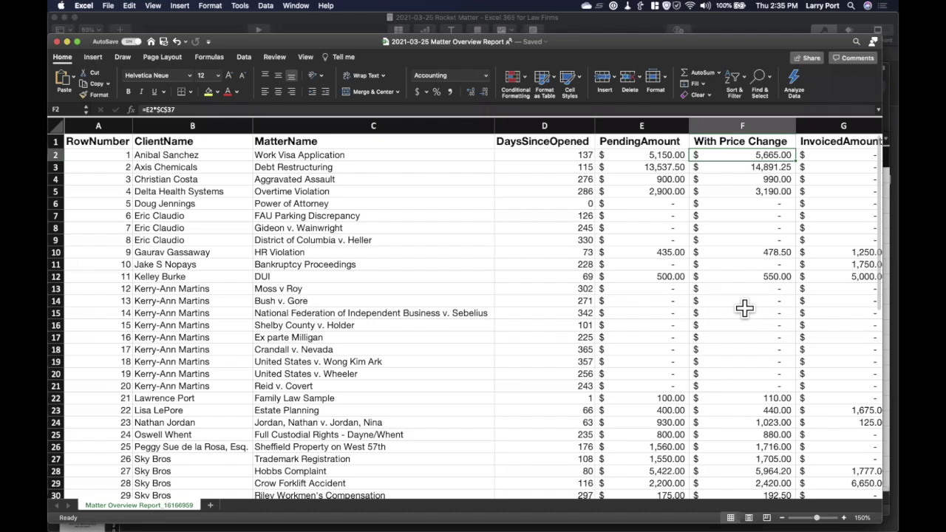
# Add a new worksheet named Assumptions and place it before the Matter Overview Report sheet
pyautogui.click(210, 506)
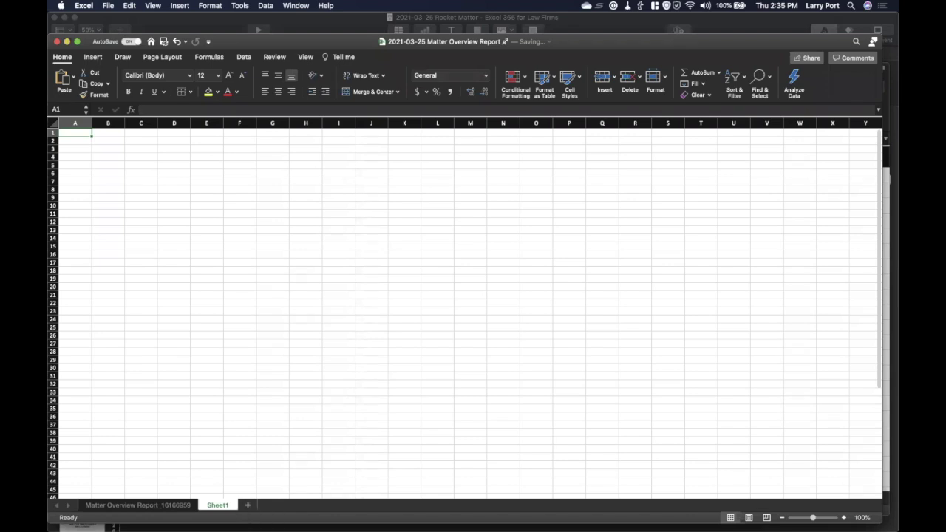
pyautogui.doubleClick(214, 505)
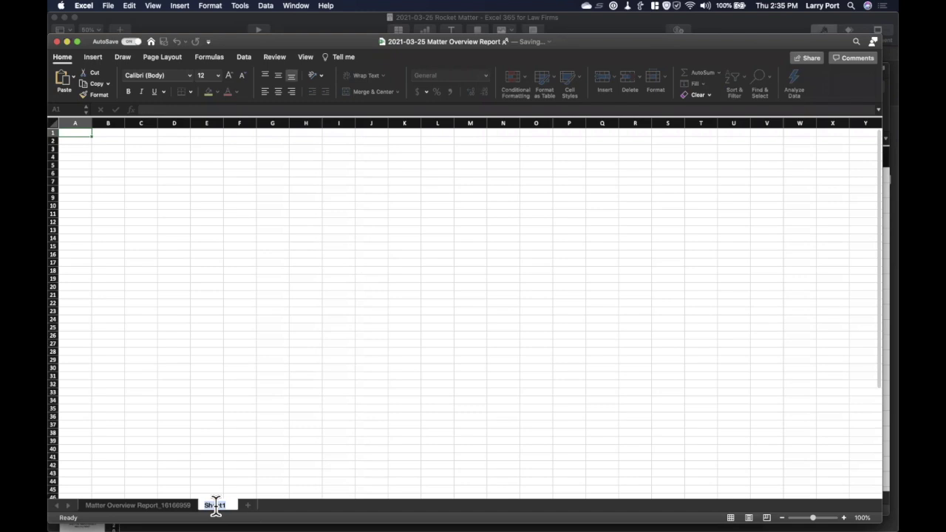
pyautogui.write('A')
pyautogui.press('BackSpace')
pyautogui.write('Assemptions')
pyautogui.press('Return')
pyautogui.moveTo(243, 507); pyautogui.dragTo(111, 505)
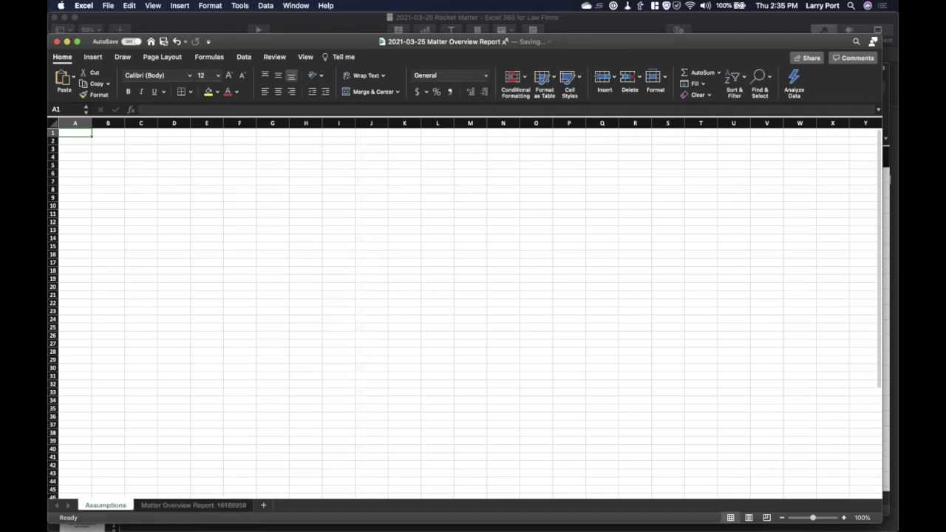
# Move the Price Increase label and value from B37:C37 of the report sheet to A1:B1 of the Assumptions sheet
pyautogui.click(158, 506)
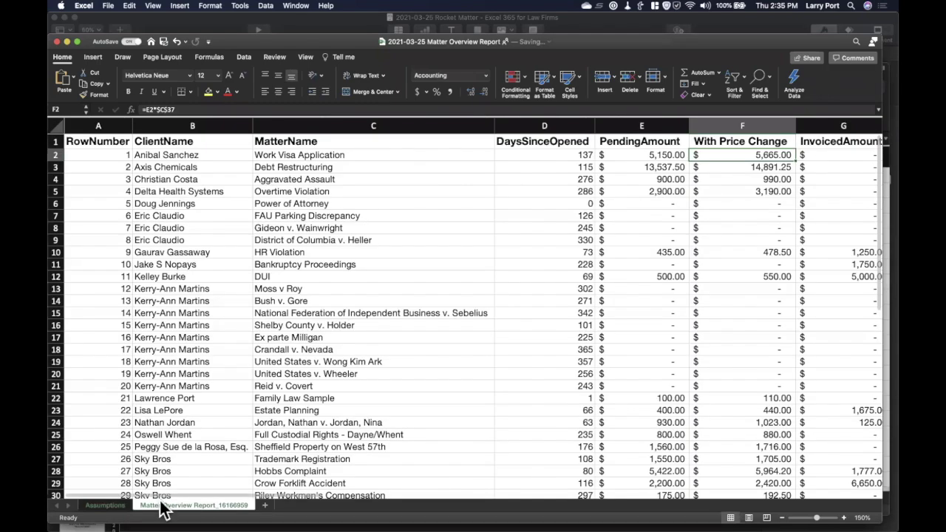
pyautogui.scroll(-8, 200, 425)
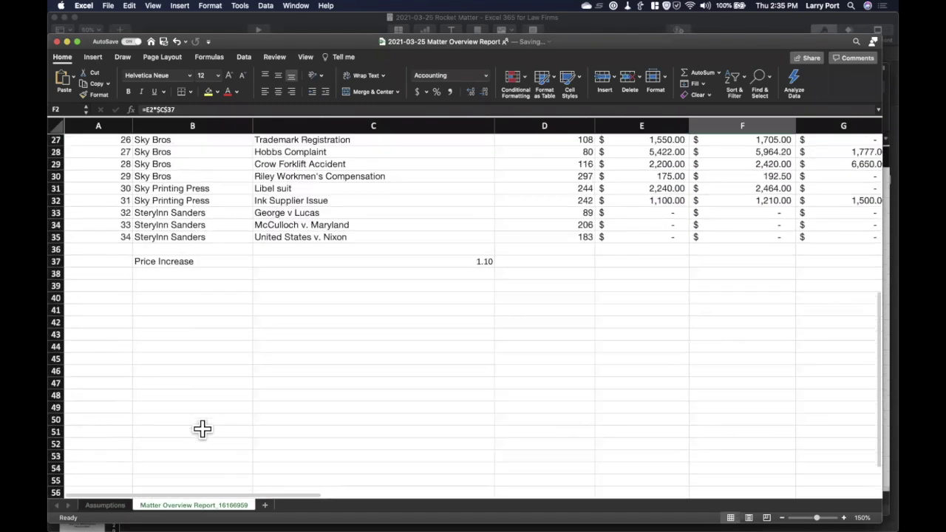
pyautogui.click(190, 263)
pyautogui.keyDown('shift'); pyautogui.click(446, 260); pyautogui.keyUp('shift')
pyautogui.press('super+c')
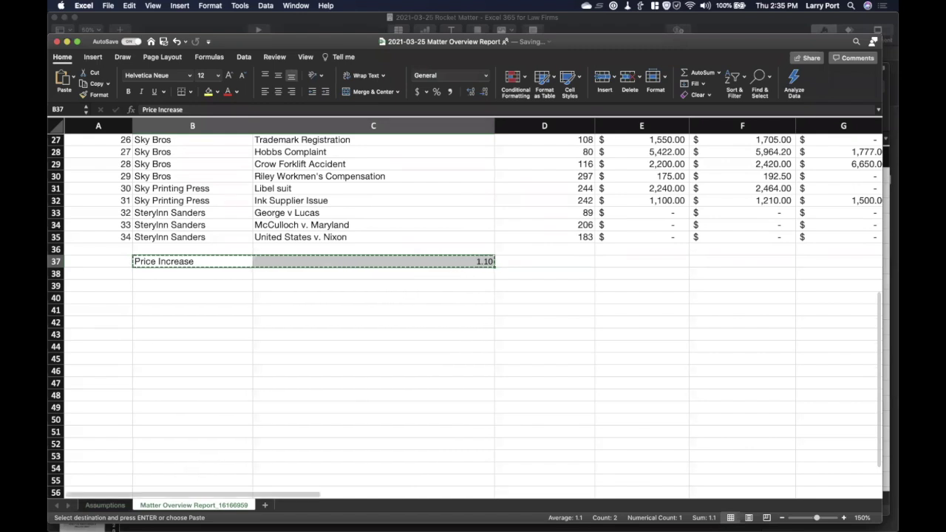
pyautogui.click(105, 505)
pyautogui.press('Return')
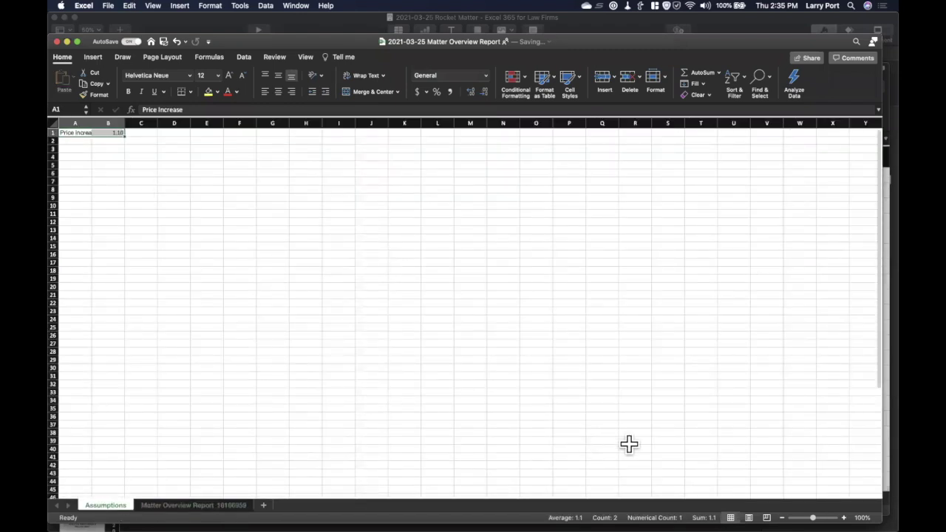
# Zoom the Assumptions sheet to 150% and widen column A to fit the Price Increase label
pyautogui.click(844, 517)
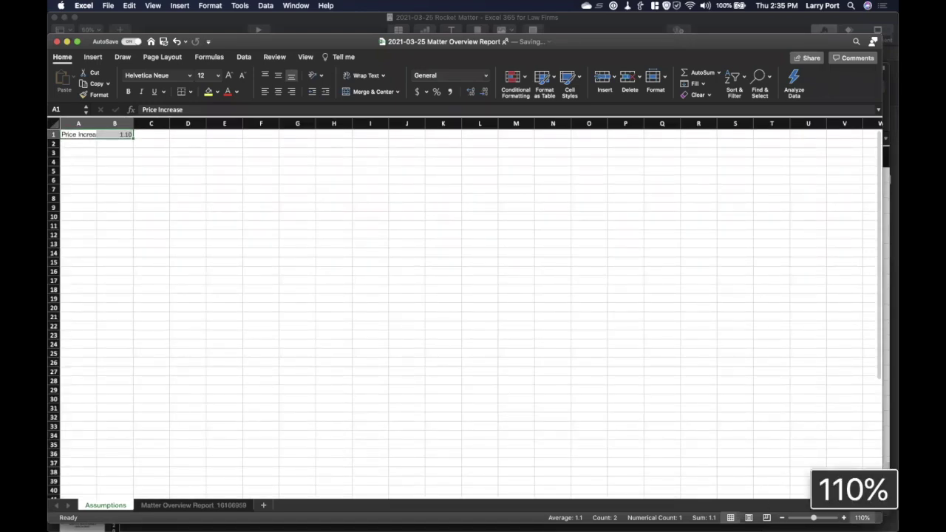
pyautogui.click(862, 518)
pyautogui.click(437, 148)
pyautogui.click(492, 249)
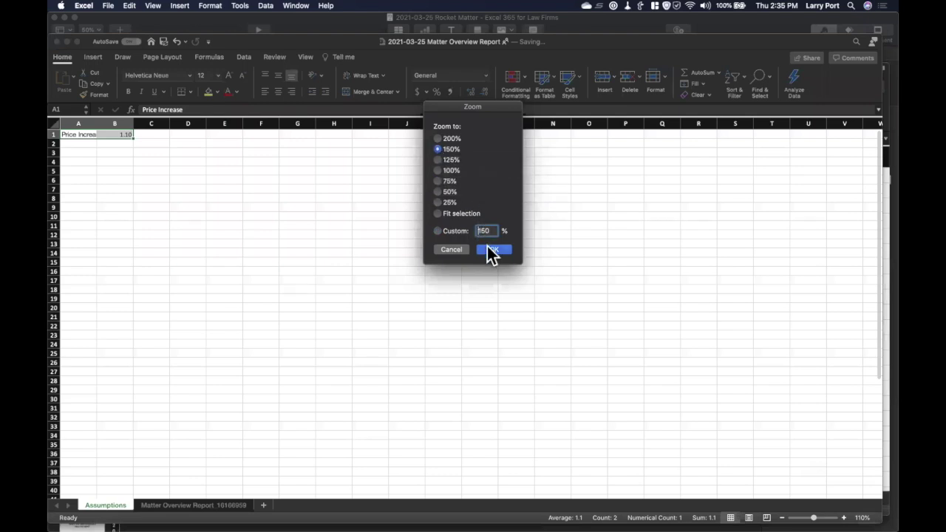
pyautogui.moveTo(114, 123); pyautogui.dragTo(129, 125)
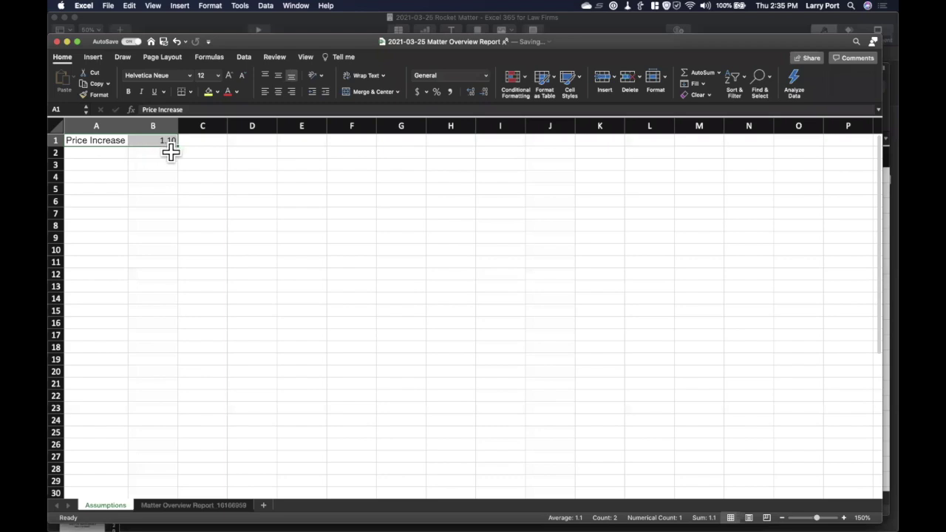
# Examine the cross-sheet reference in F2 of the report sheet and the Price Increase cell it points to on Assumptions
pyautogui.click(194, 505)
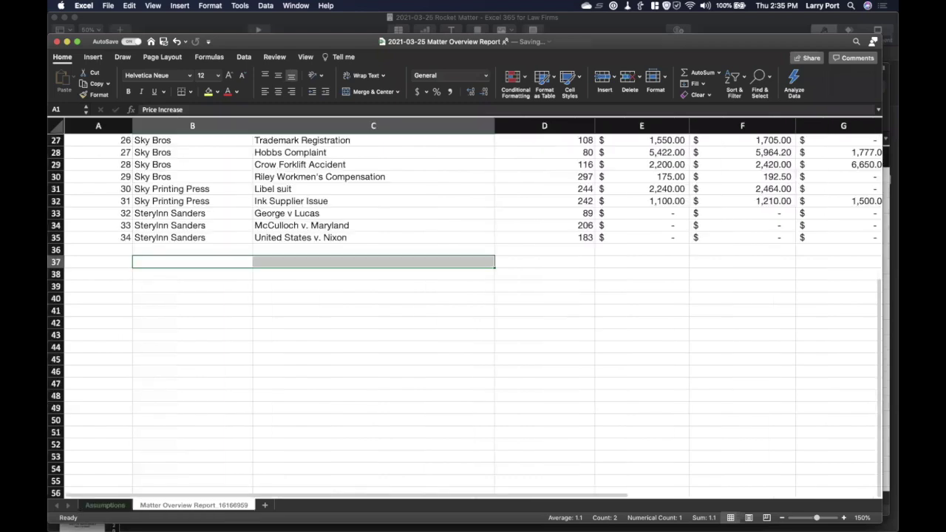
pyautogui.scroll(10, 412, 379)
pyautogui.hscroll(3, 412, 378)
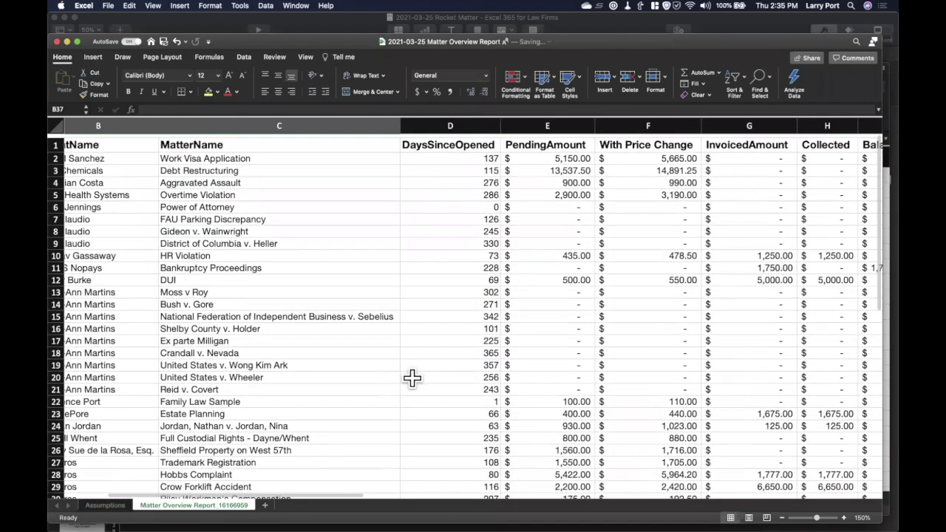
pyautogui.click(687, 154)
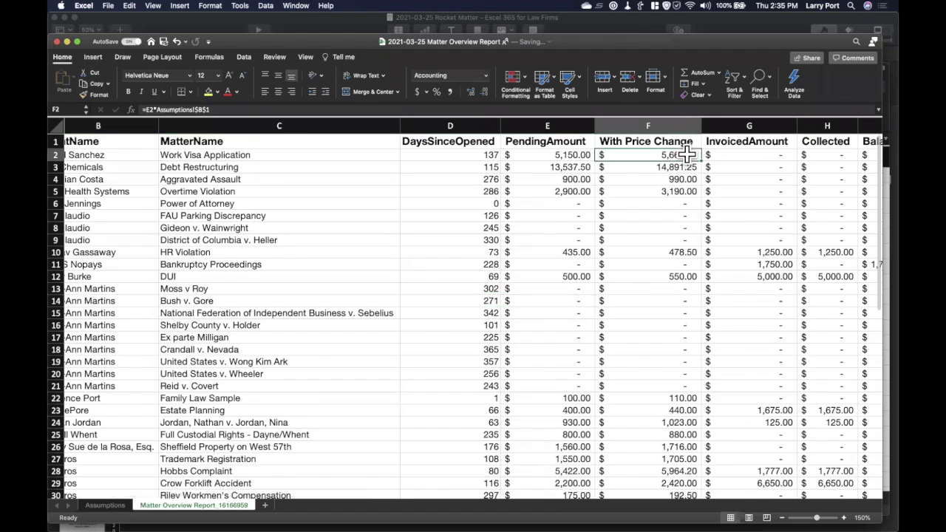
pyautogui.click(172, 109)
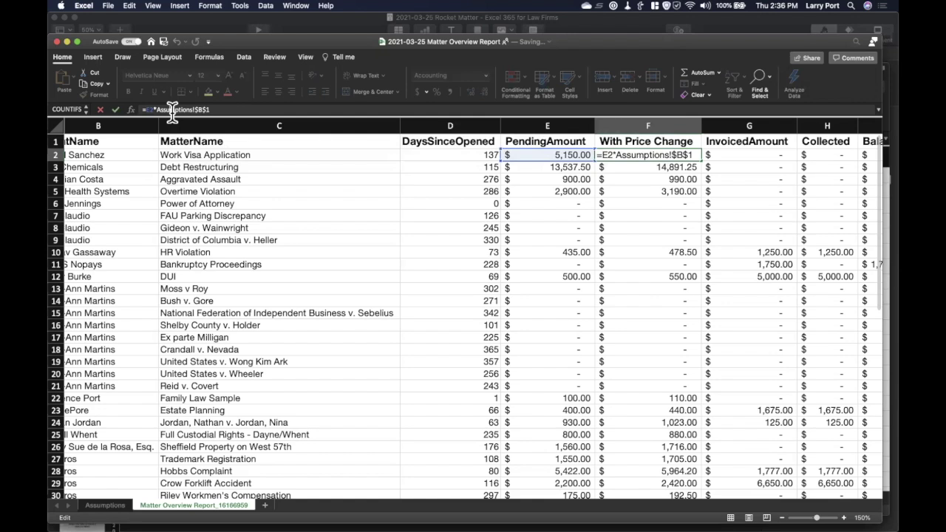
pyautogui.click(118, 507)
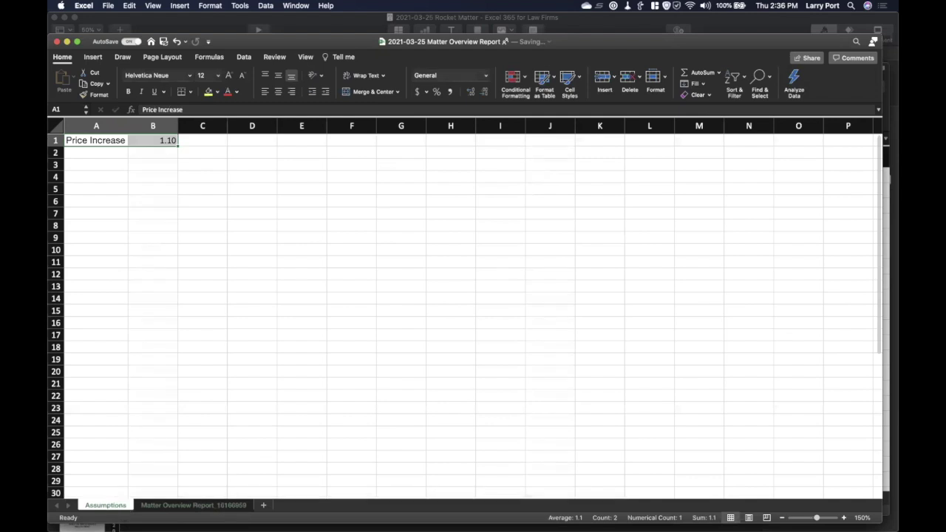
pyautogui.click(170, 508)
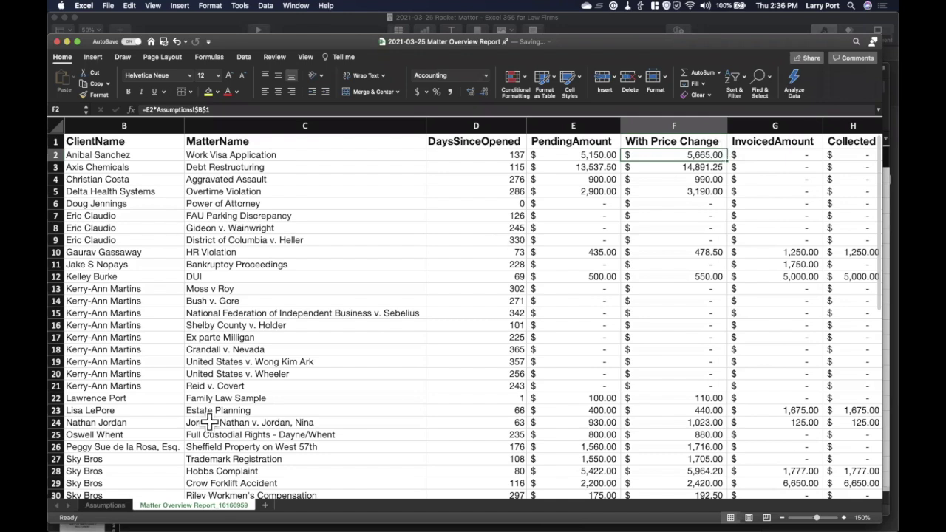
# Set the Price Increase value in B1 of the Assumptions sheet to 1.3 and return to the report sheet
pyautogui.hotkey('ctrl', 'pageup')
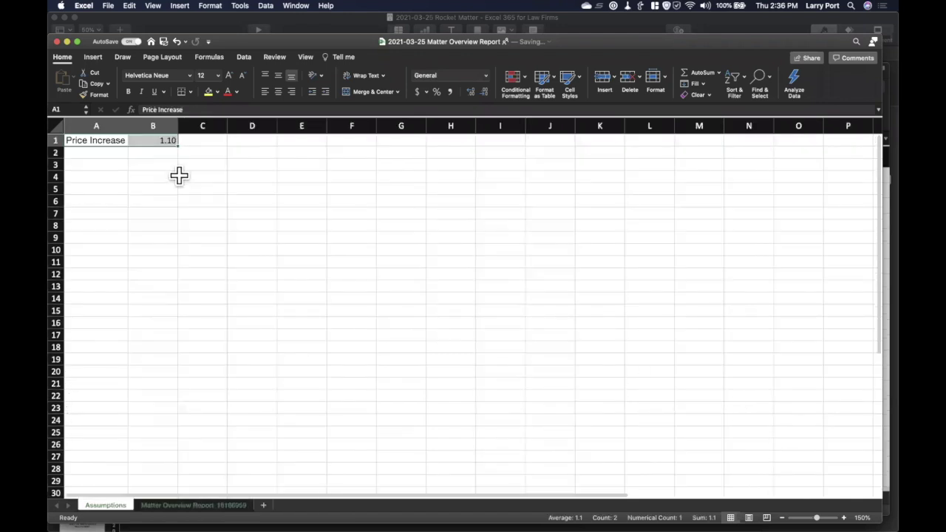
pyautogui.click(165, 141)
pyautogui.write('1.3')
pyautogui.press('Return')
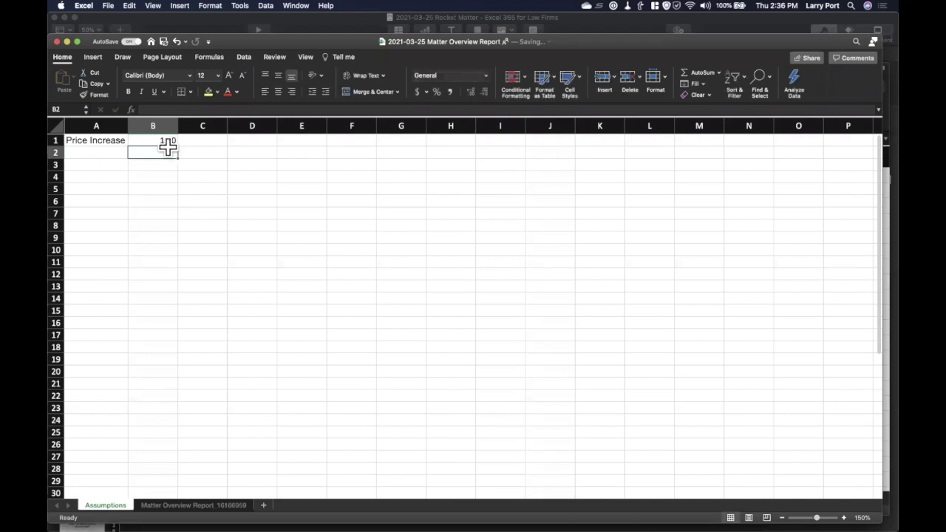
pyautogui.click(185, 507)
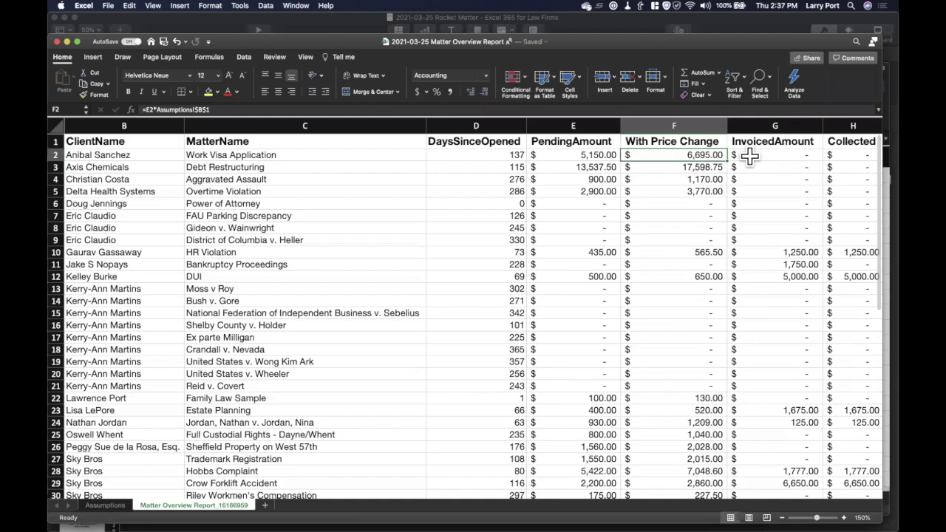
# Switch to Keynote and present the References slide, revealing the rules for B12, $B$12 and B$12
pyautogui.press('super+Tab')
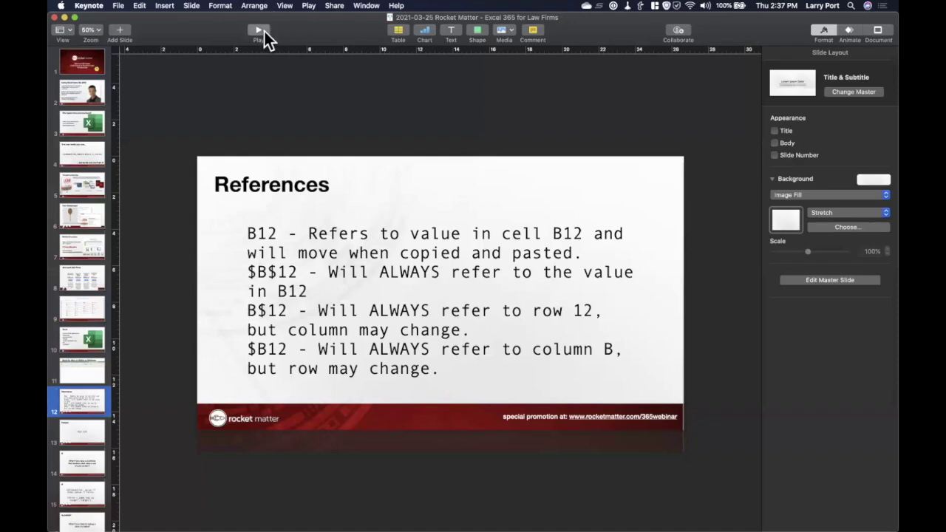
pyautogui.click(264, 31)
pyautogui.press('Right')
pyautogui.press('Right')
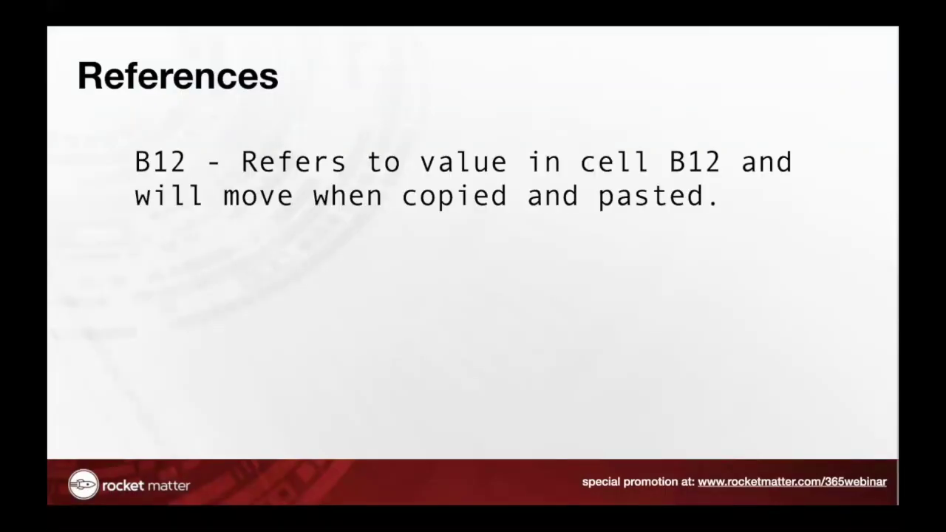
pyautogui.click(344, 255)
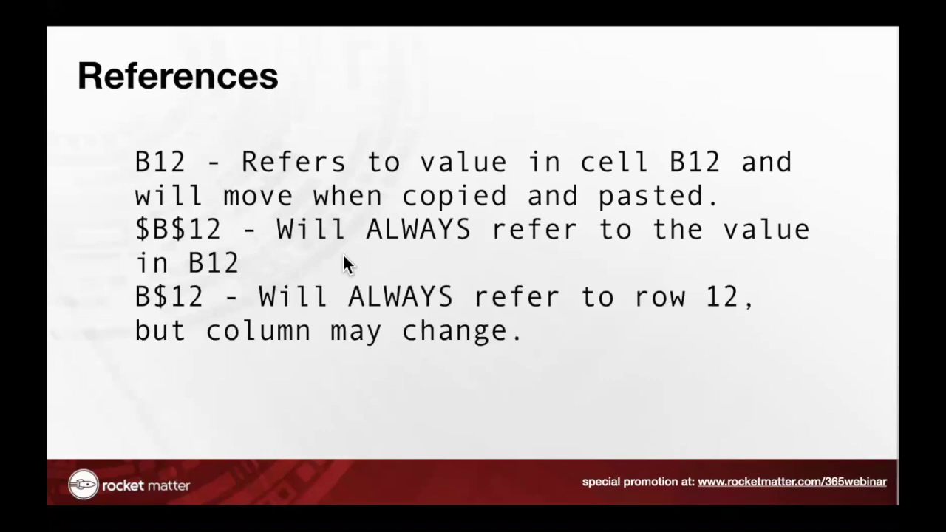
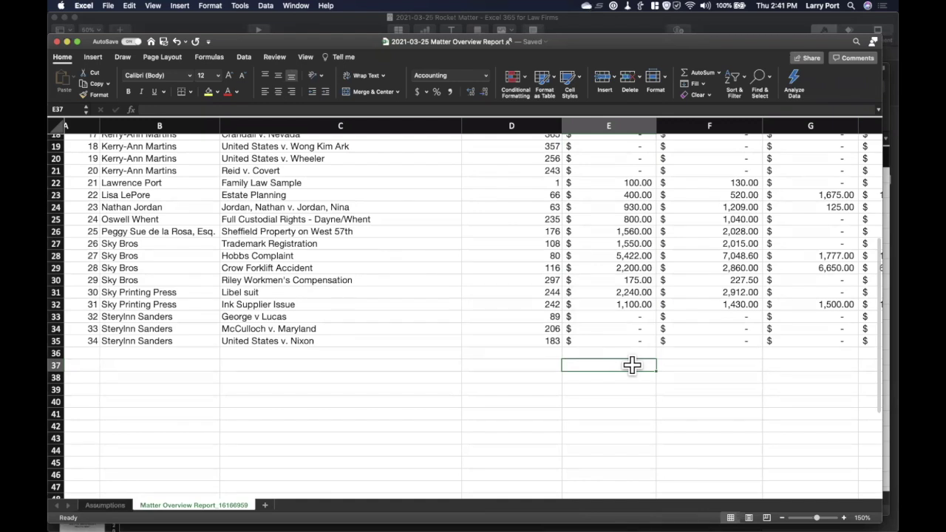
# Enter the label Total in D37 of the report sheet, below the matter rows
pyautogui.press('Left')
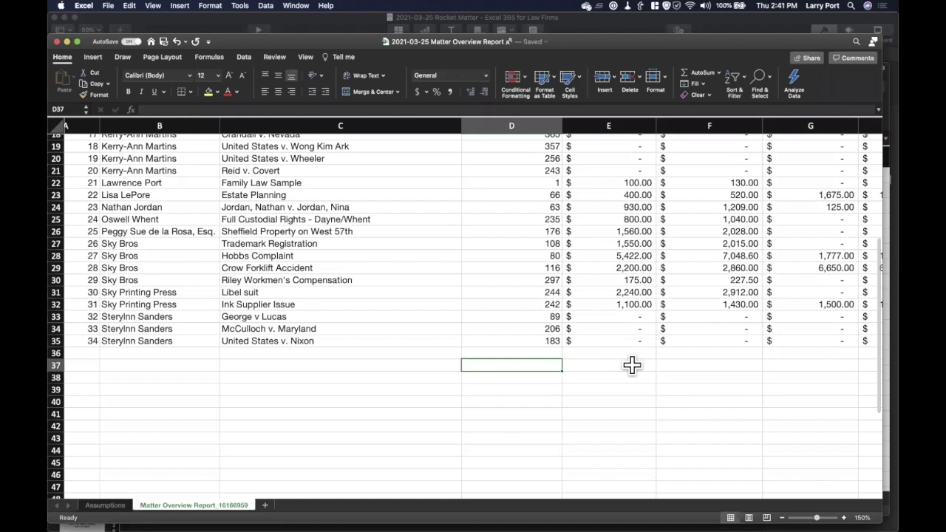
pyautogui.write('SUMN')
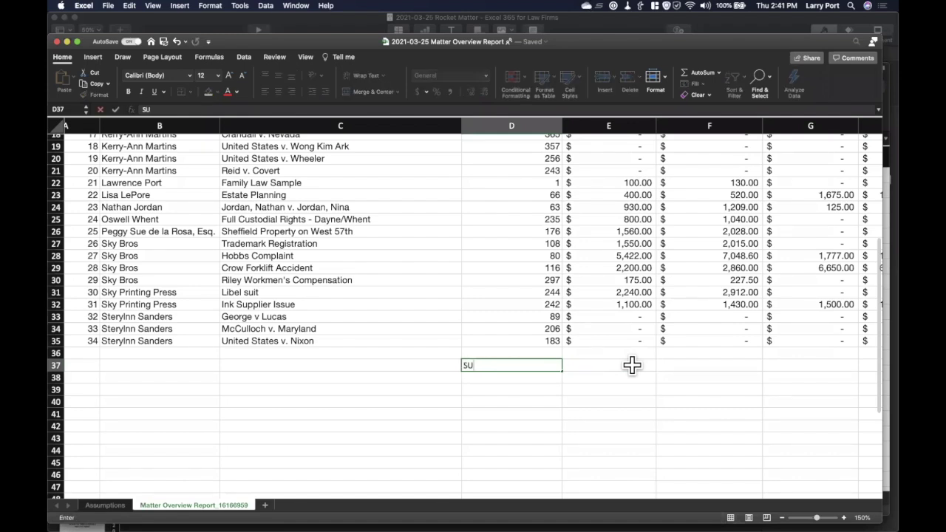
pyautogui.press('BackSpace')
pyautogui.press('BackSpace')
pyautogui.press('BackSpace')
pyautogui.press('BackSpace')
pyautogui.write('Total')
pyautogui.press('Tab')
pyautogui.press('Left')
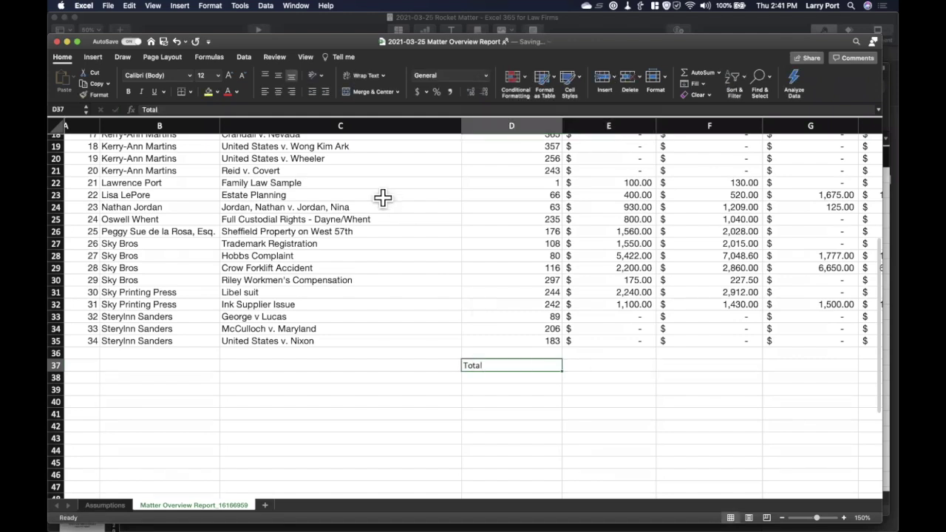
# Format the Total label in D37 as bold with a font size of 20
pyautogui.click(230, 76)
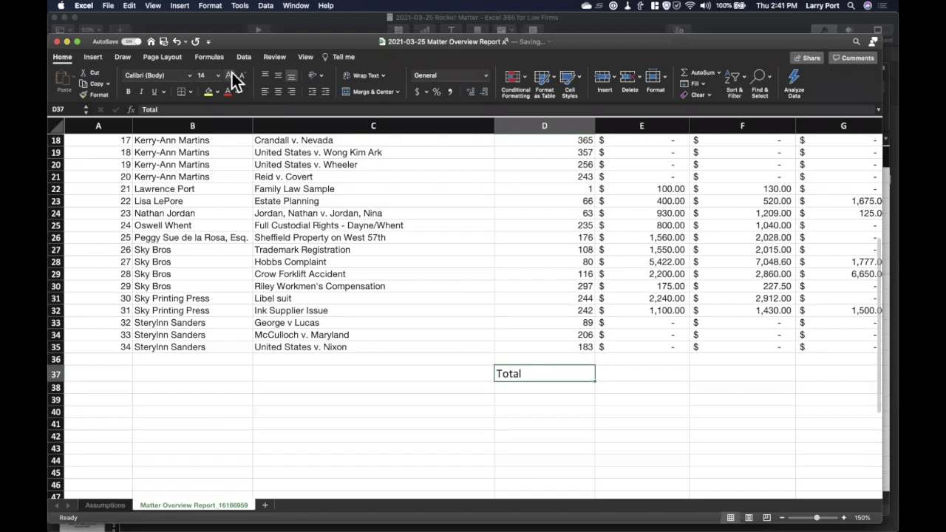
pyautogui.click(231, 76)
pyautogui.click(230, 76)
pyautogui.hscroll(5, 437, 238)
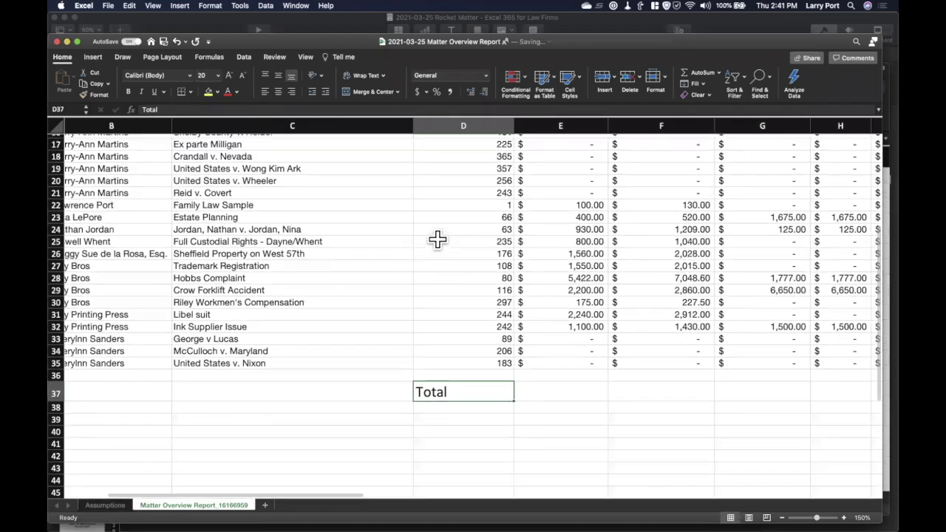
pyautogui.scroll(-2, 436, 239)
pyautogui.hscroll(1, 436, 238)
pyautogui.press('super+b')
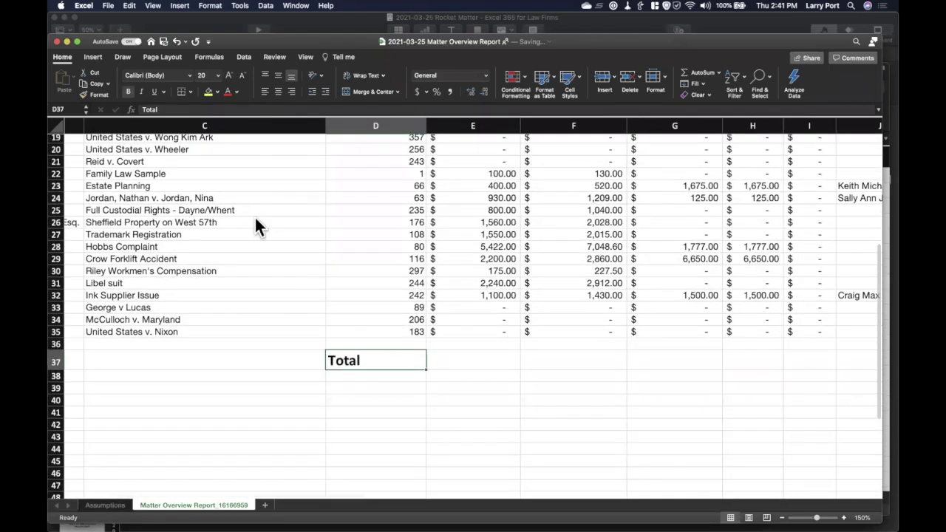
# Enter the formula =SUM(E2:E35) in E37 to total the PendingAmount column
pyautogui.click(471, 360)
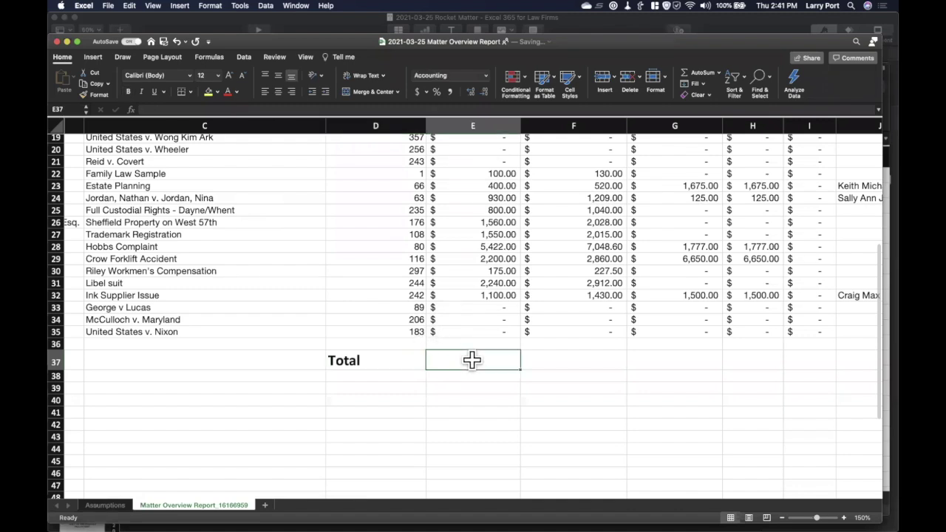
pyautogui.write('=')
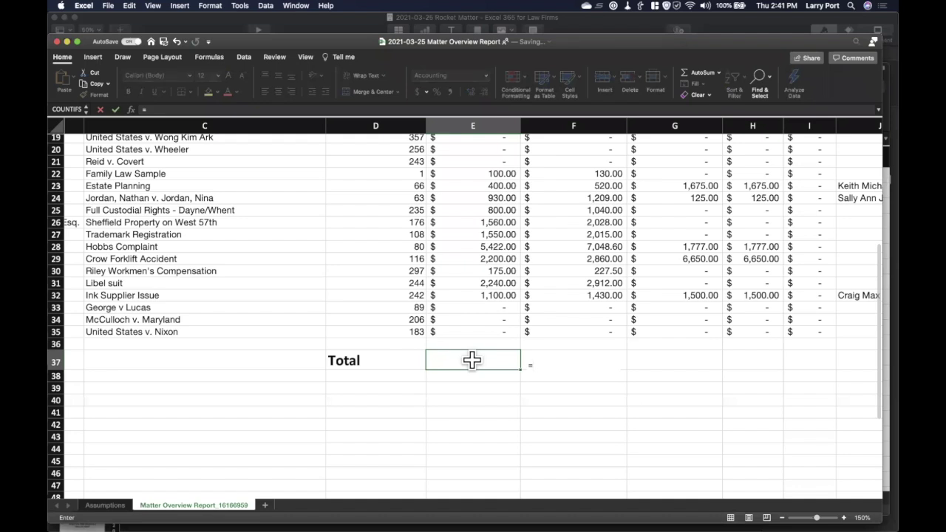
pyautogui.write('SUM')
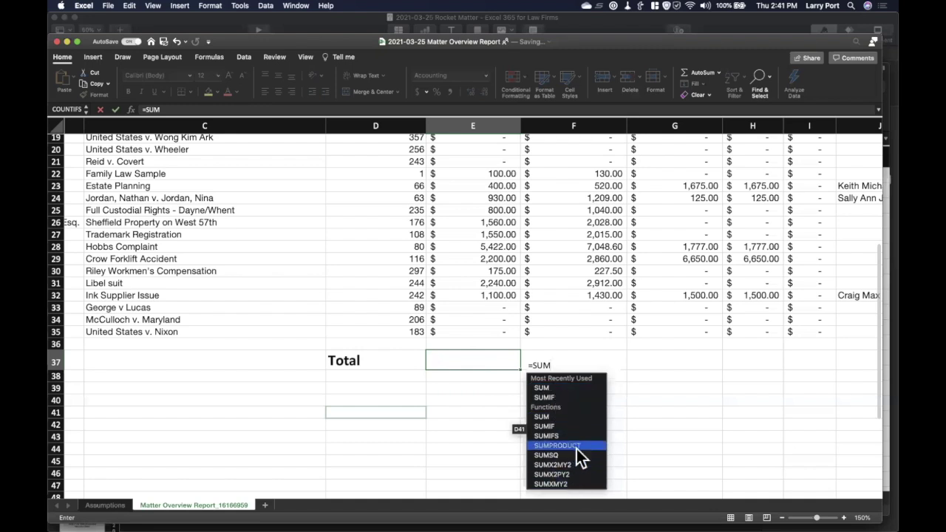
pyautogui.doubleClick(547, 388)
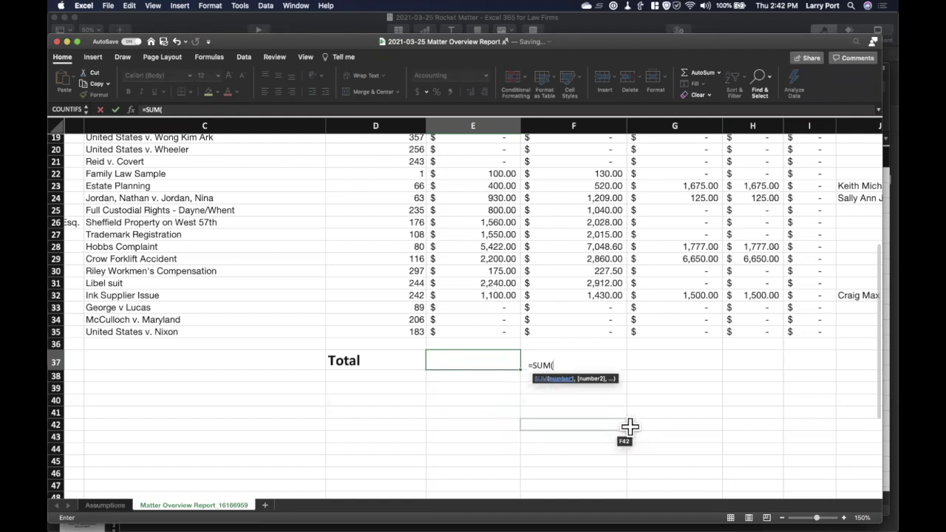
pyautogui.write('E')
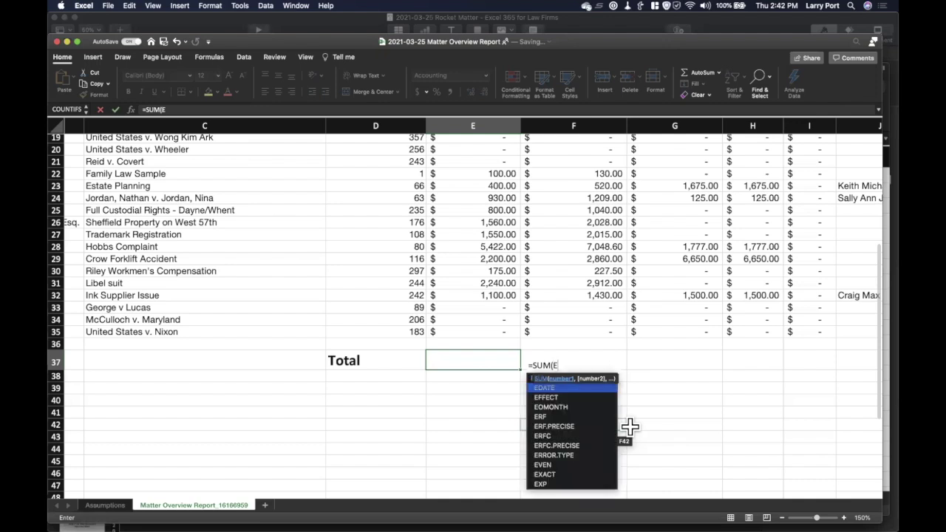
pyautogui.write('2:')
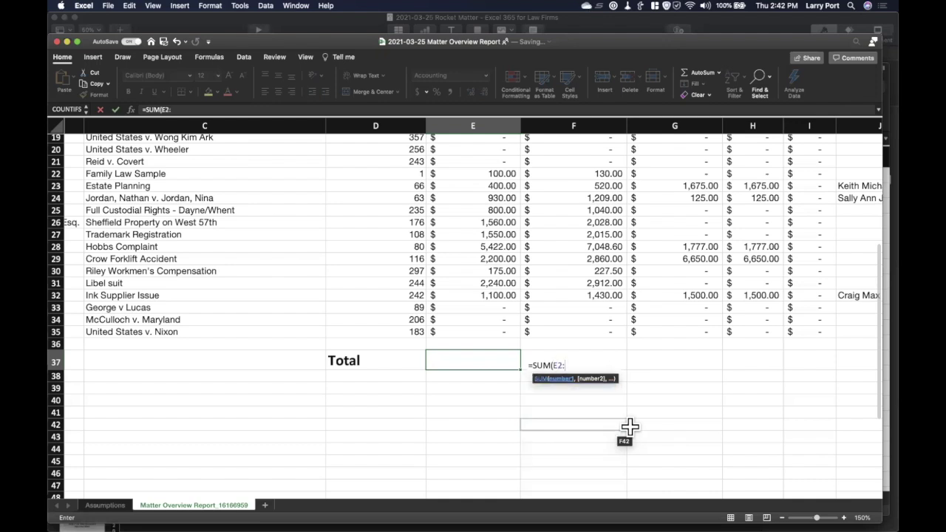
pyautogui.write('E35')
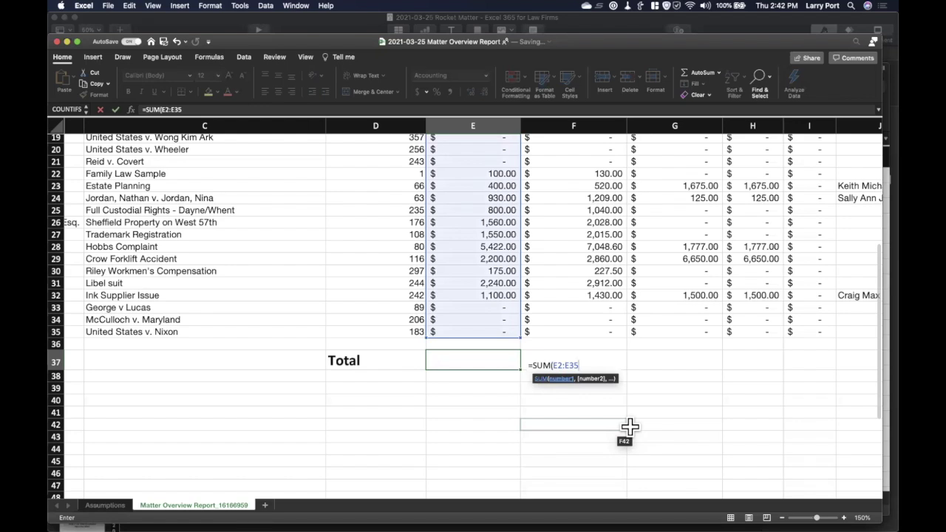
pyautogui.write(')')
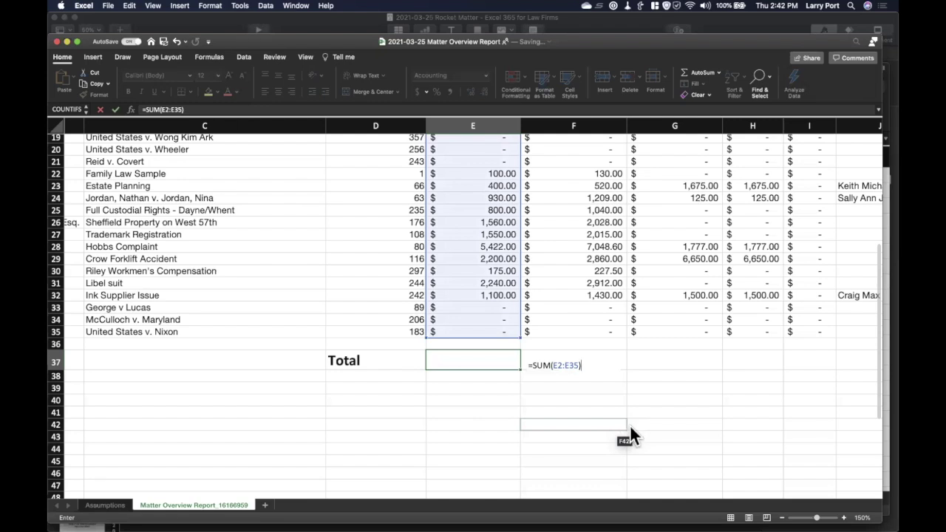
pyautogui.press('Return')
# Increase the font size of the PendingAmount total in E37 to 16
pyautogui.click(604, 362)
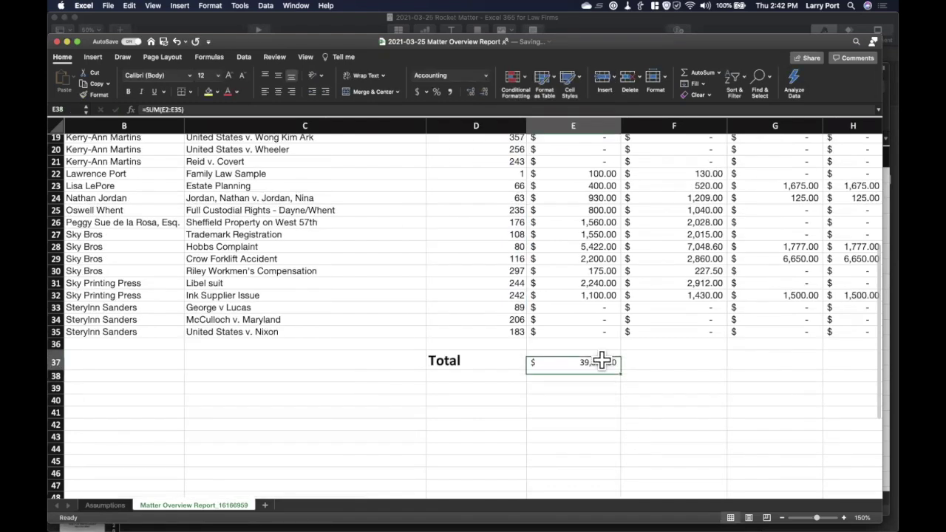
pyautogui.click(228, 76)
pyautogui.click(229, 75)
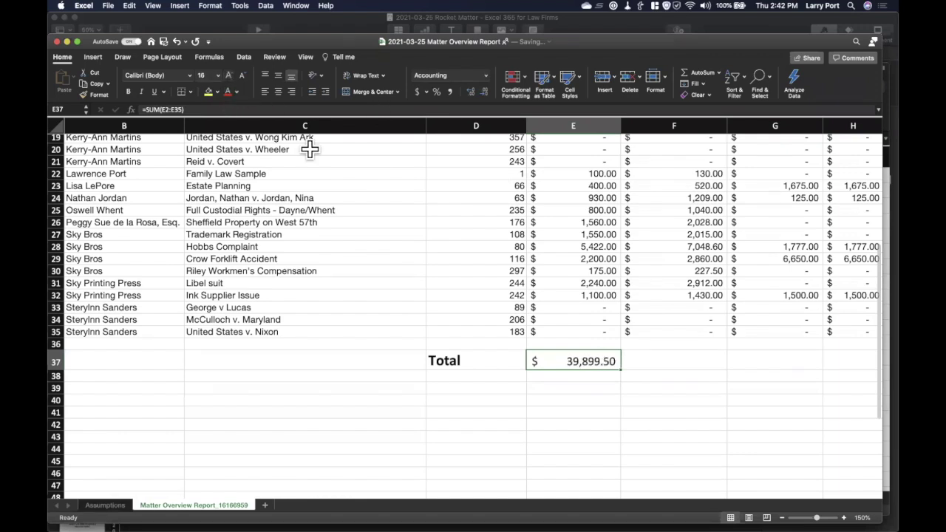
# Try entering SUM(F2:F35) without a leading equals sign in F37, and clear the cell
pyautogui.scroll(2, 398, 250)
pyautogui.hscroll(5, 398, 249)
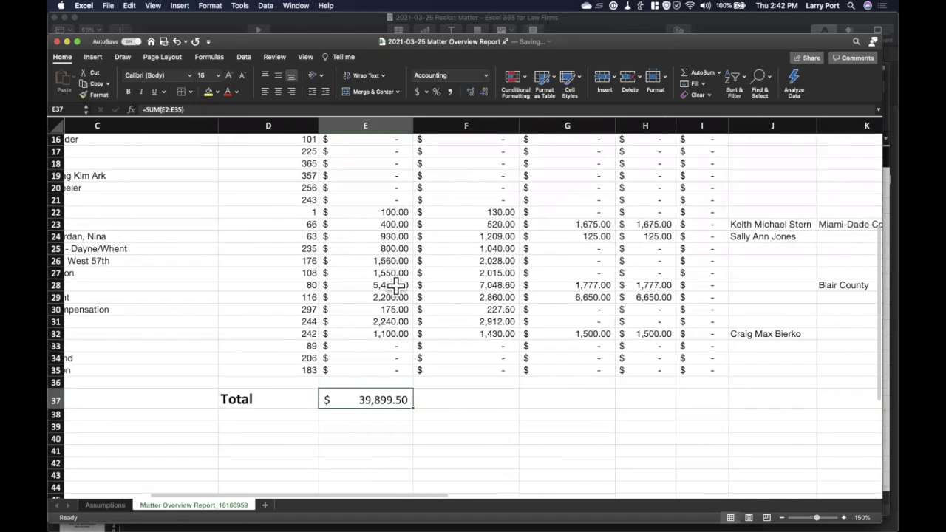
pyautogui.click(453, 399)
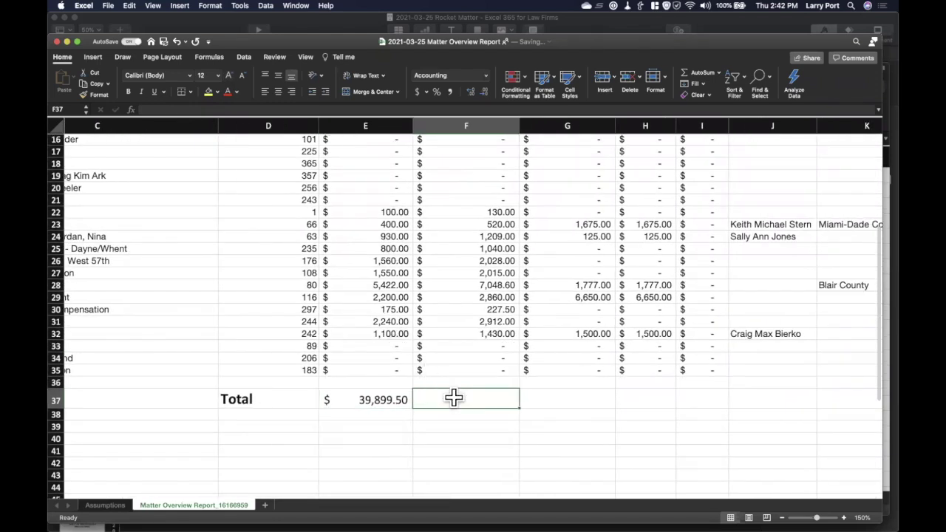
pyautogui.write('SUM')
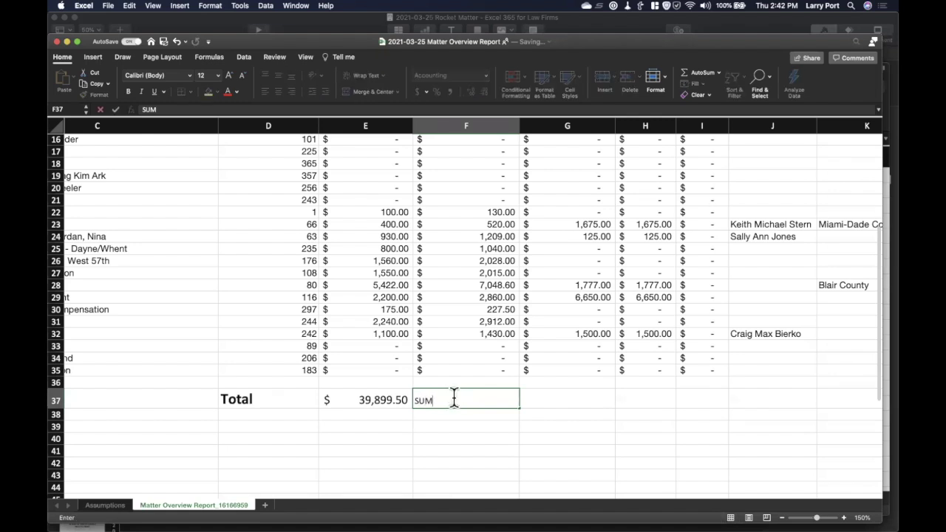
pyautogui.write('(F2:F35)')
pyautogui.press('Return')
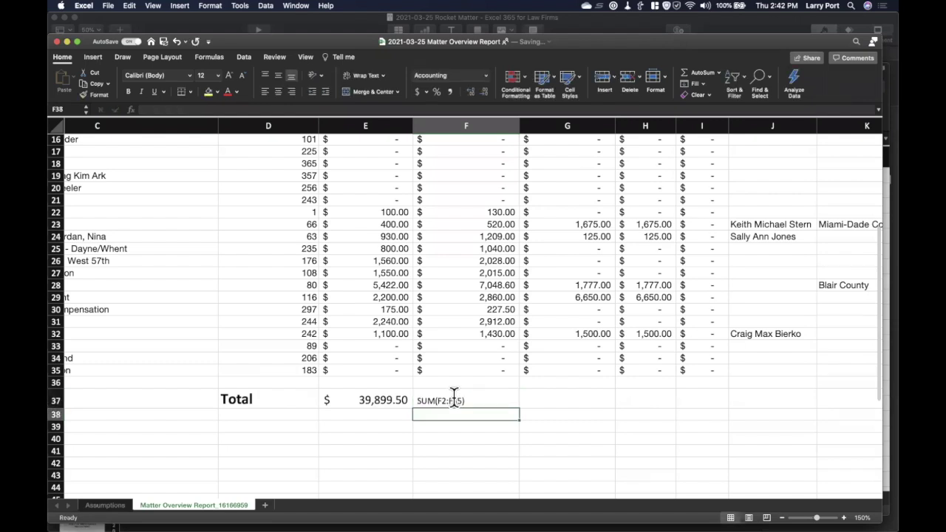
pyautogui.click(494, 400)
pyautogui.press('Delete')
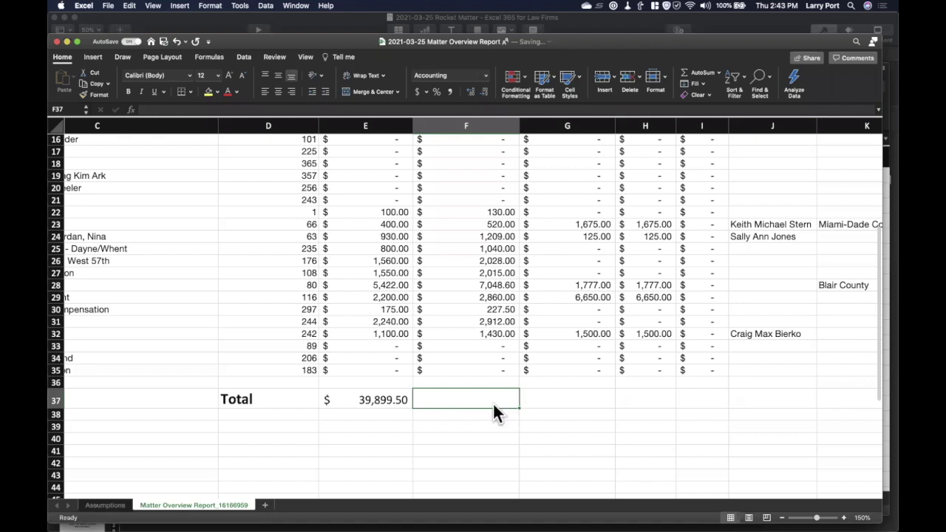
# Begin a SUM formula with a leading equals sign in F37 for the With Price Change column
pyautogui.write('=')
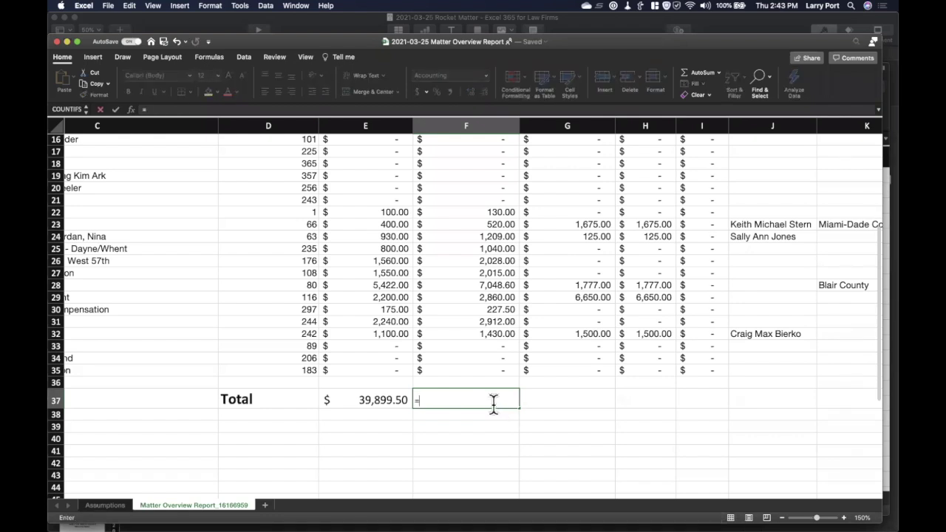
pyautogui.write('SUM')
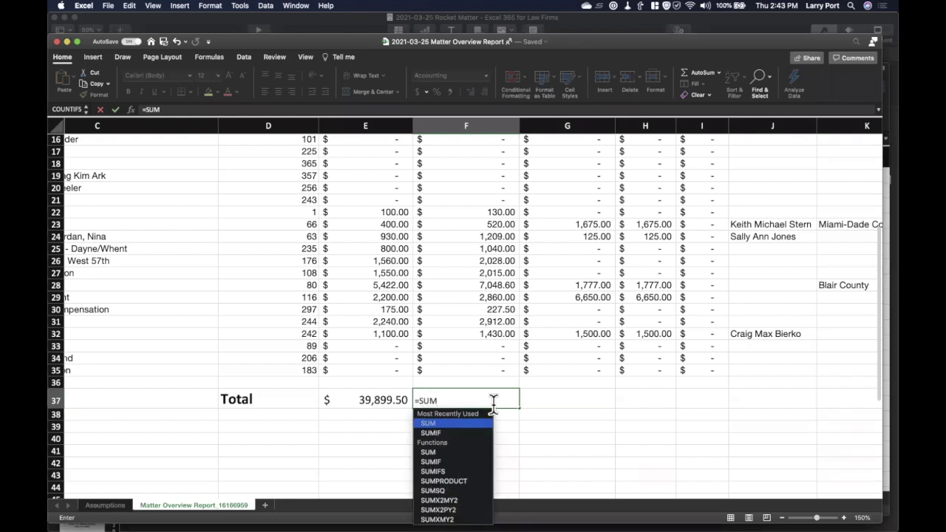
pyautogui.write('(')
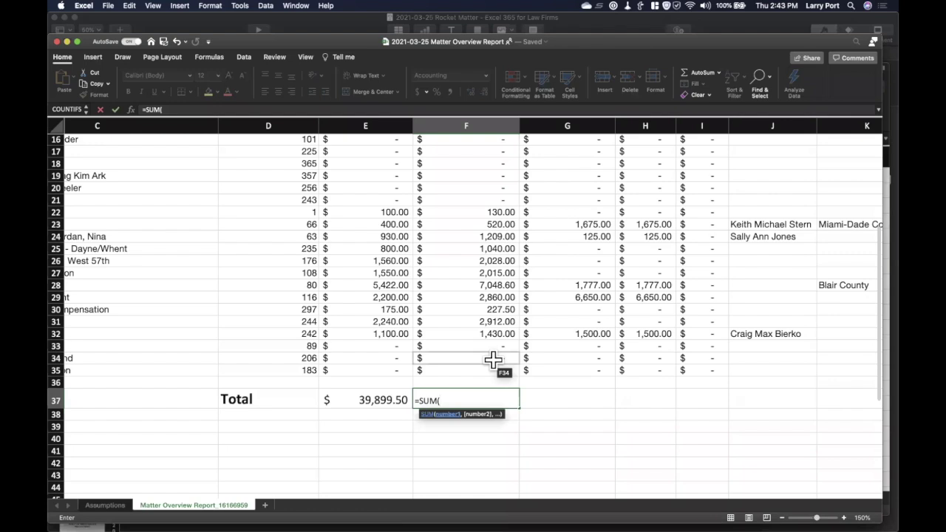
# Complete the total in F37 as =SUM(F2:F35) and set its font size to 14
pyautogui.scroll(5, 493, 360)
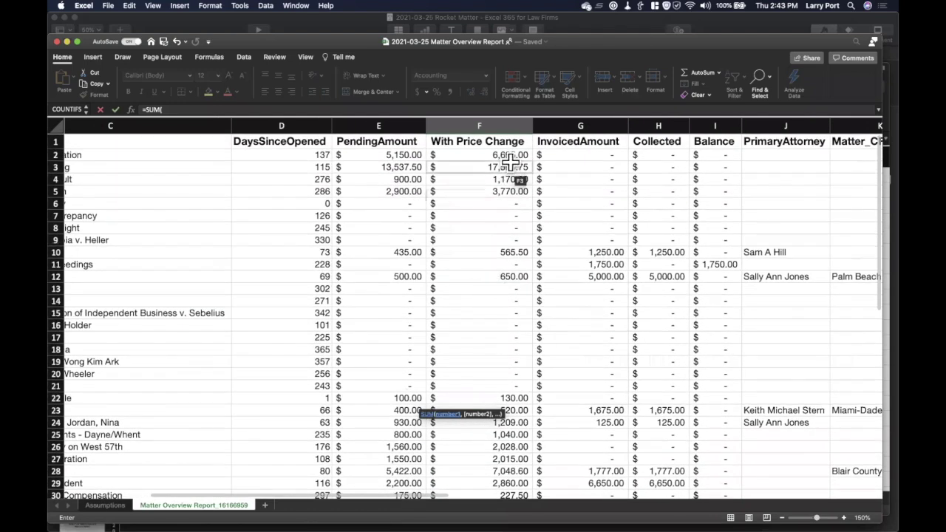
pyautogui.click(511, 157)
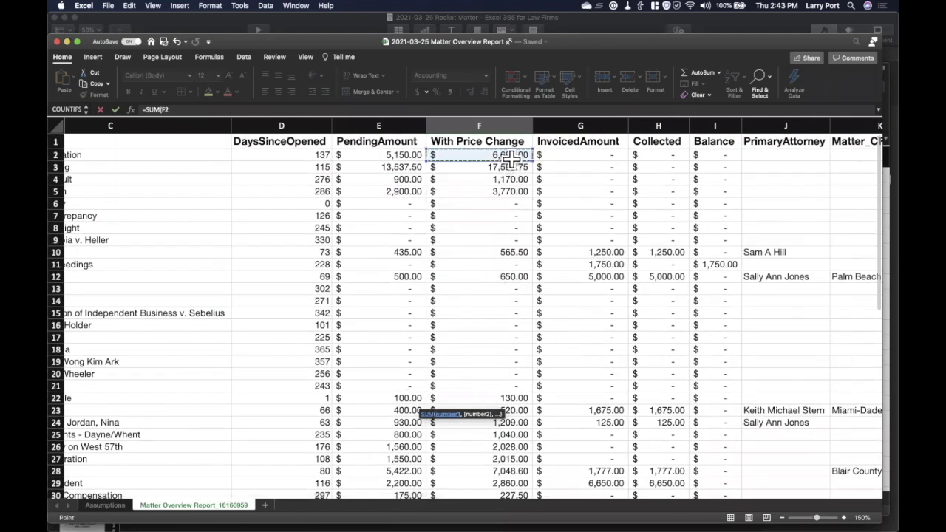
pyautogui.scroll(-1, 503, 225)
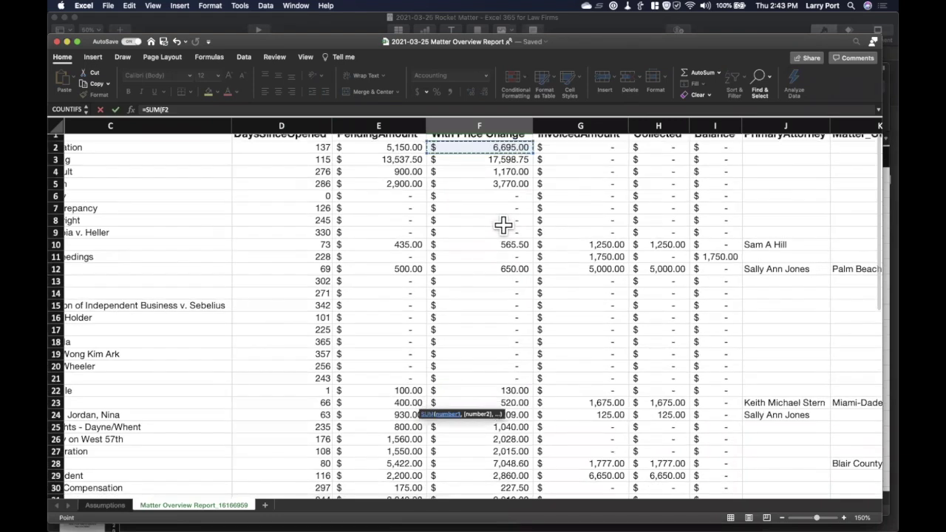
pyautogui.scroll(-8, 504, 224)
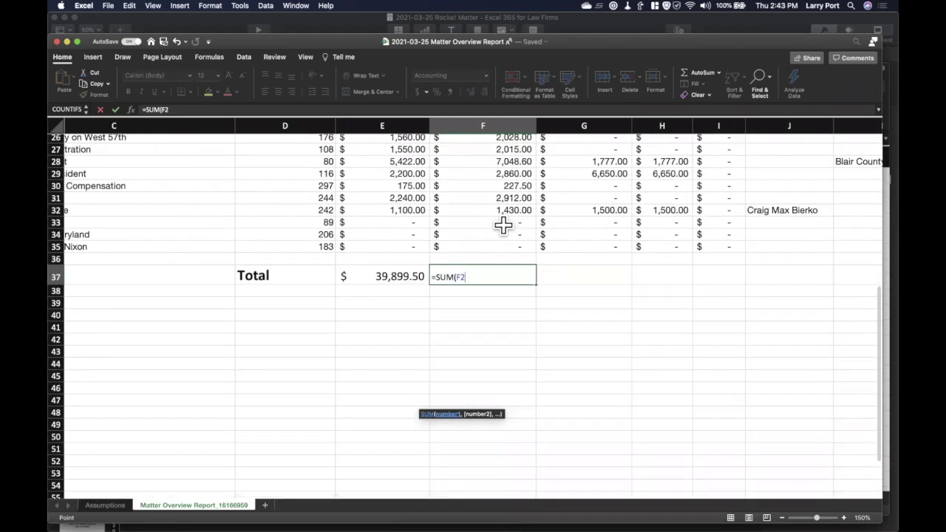
pyautogui.keyDown('shift'); pyautogui.click(506, 248); pyautogui.keyUp('shift')
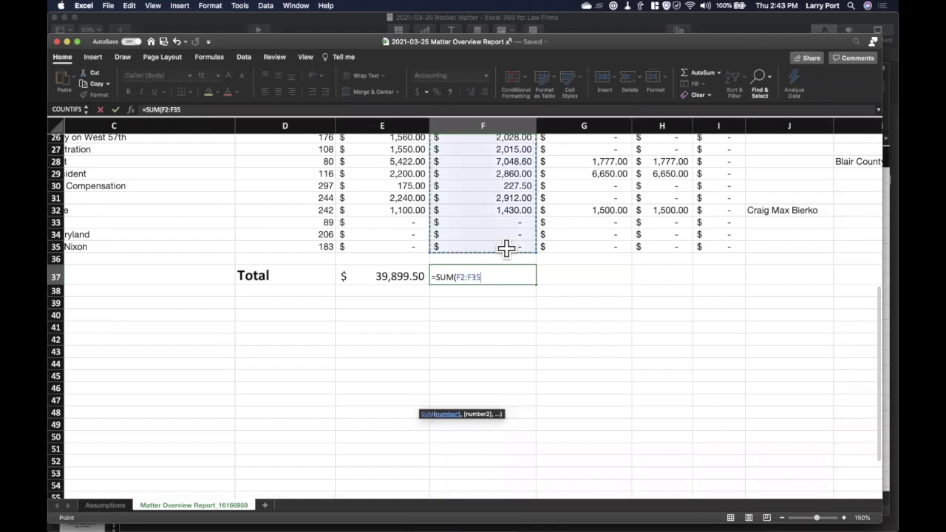
pyautogui.write(')')
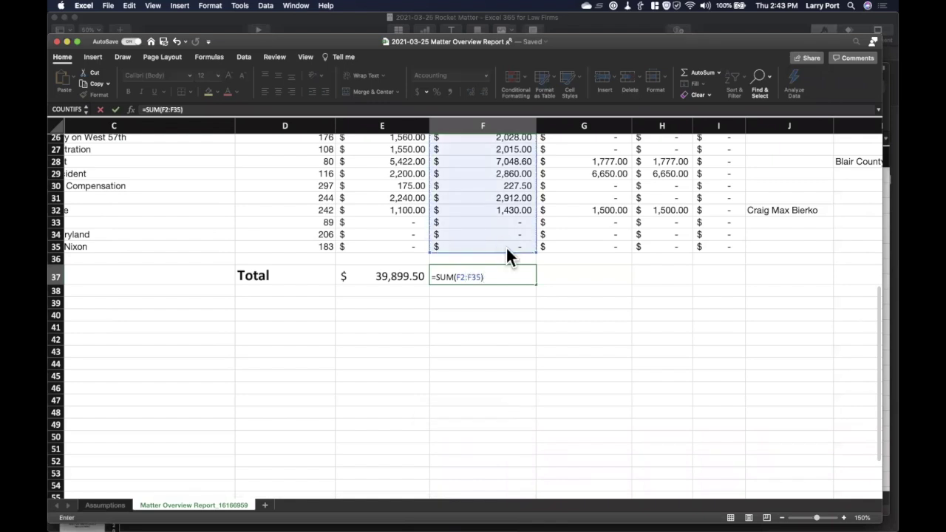
pyautogui.press('Return')
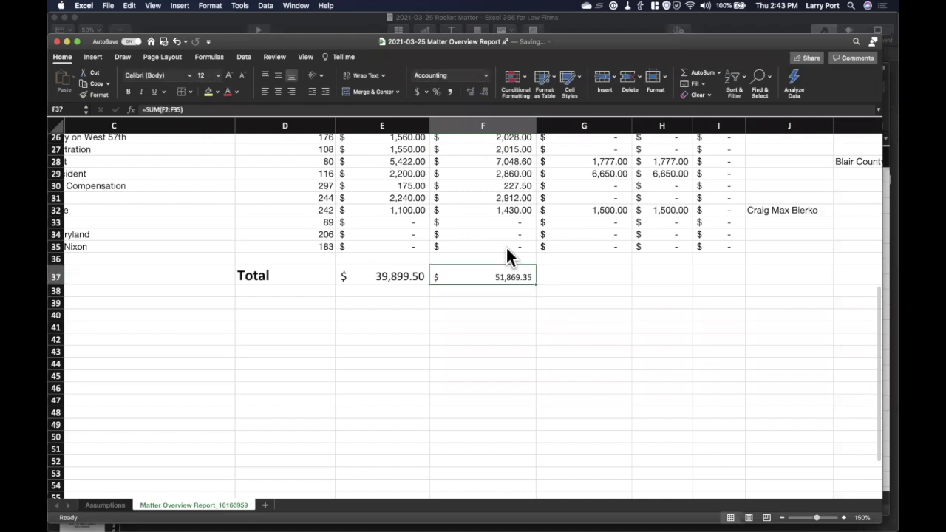
pyautogui.click(229, 76)
# Review the price increase on the Assumptions sheet, and examine the formula behind the F37 total on the Matter Overview Report sheet
pyautogui.click(103, 505)
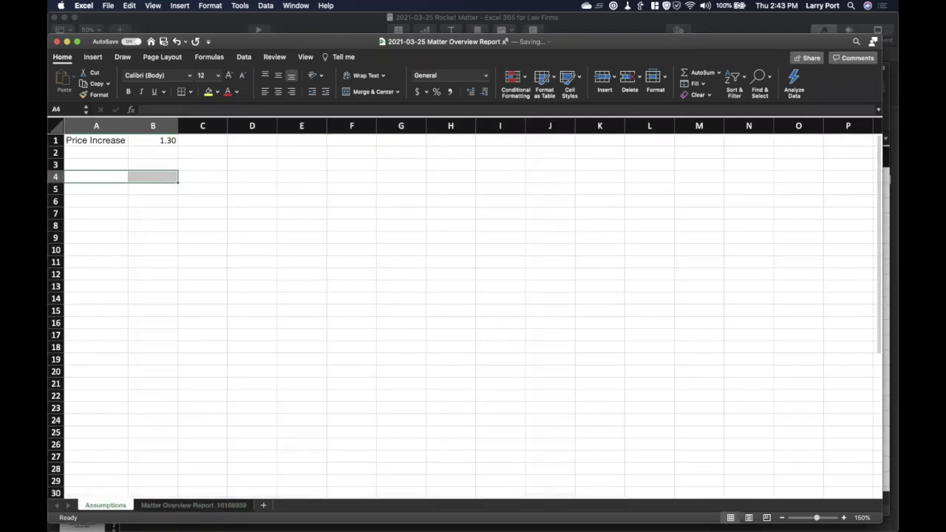
pyautogui.click(194, 505)
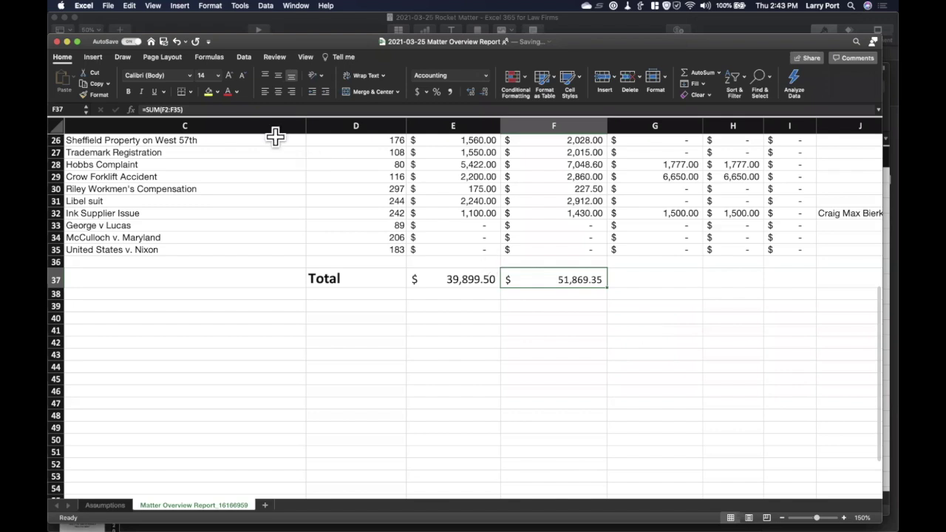
pyautogui.click(171, 109)
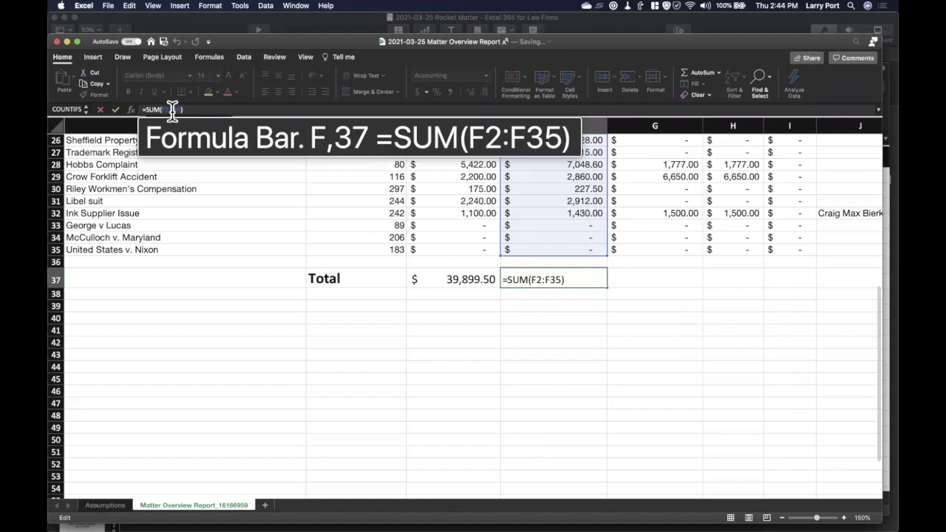
pyautogui.click(115, 110)
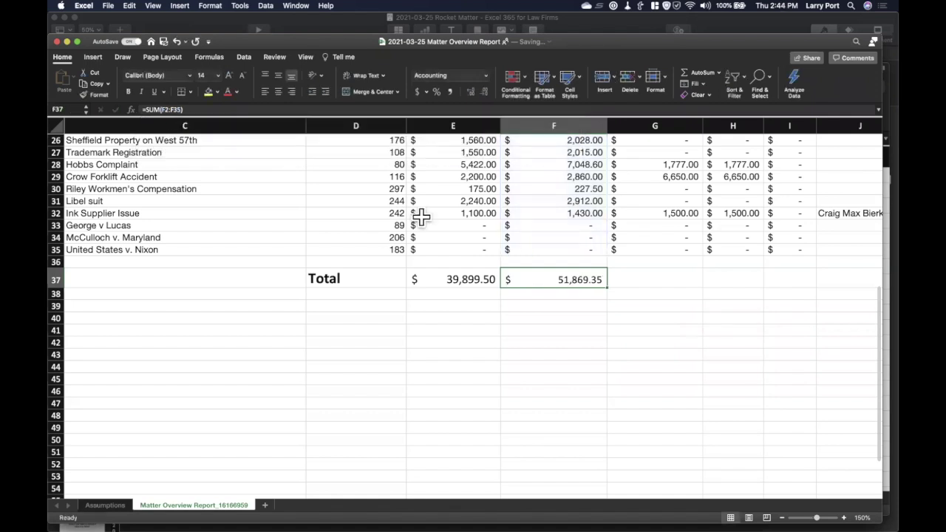
# Copy the With Price Change total formula across row 37 into the InvoicedAmount and Collected columns, checking the range it sums
pyautogui.press('super+c')
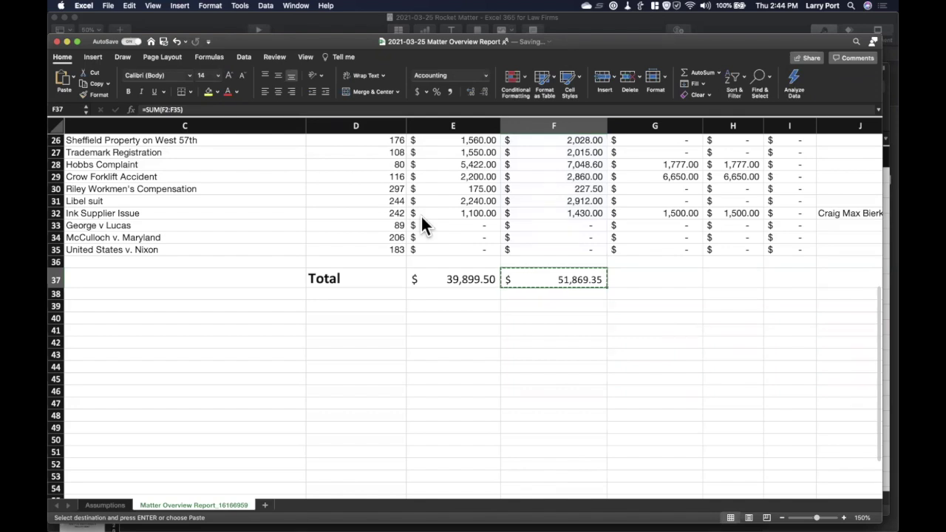
pyautogui.press('Right')
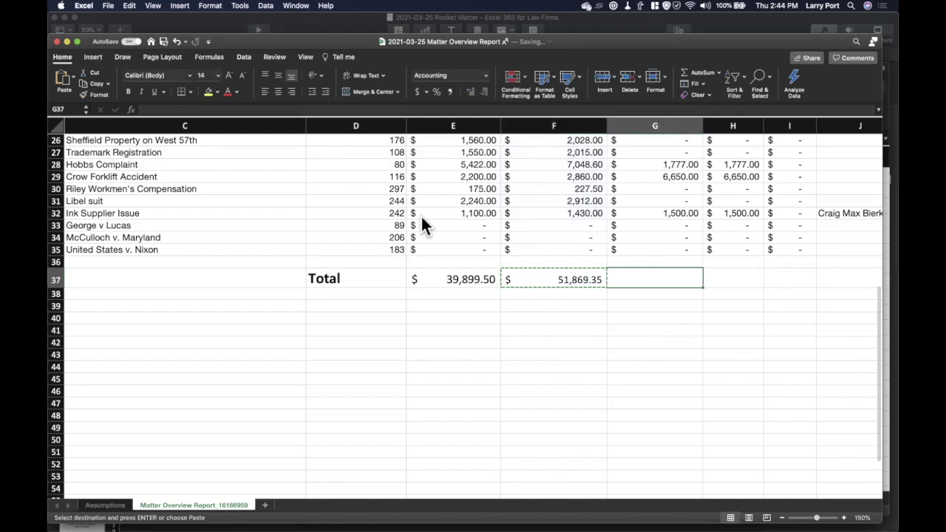
pyautogui.press('super+v')
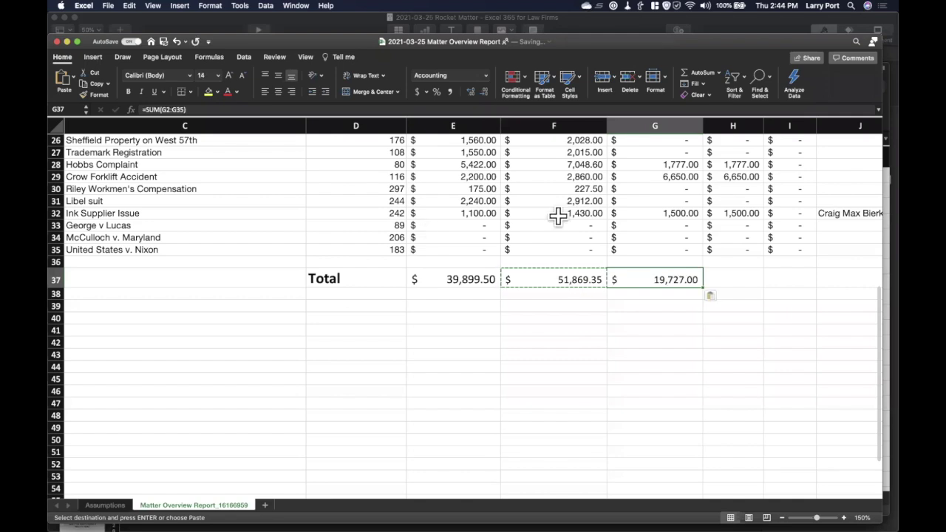
pyautogui.click(177, 109)
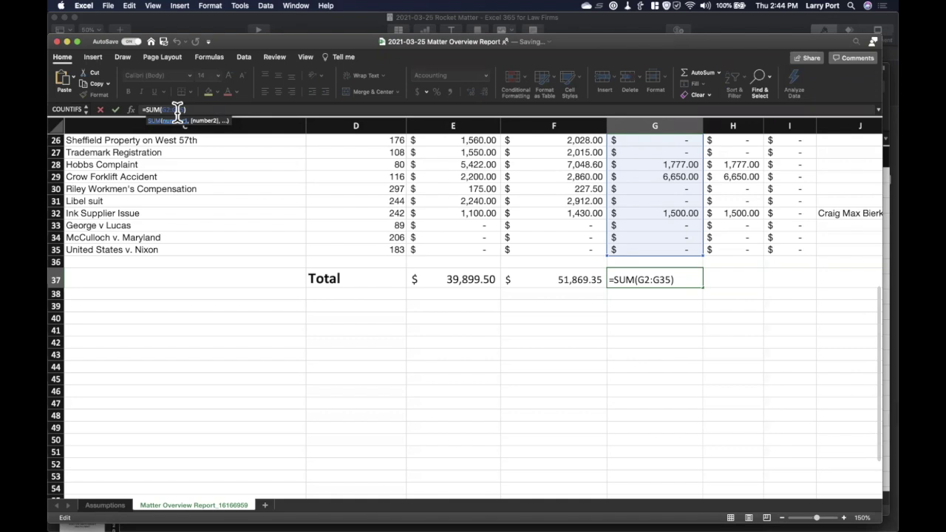
pyautogui.press('super+Return')
pyautogui.press('super+c')
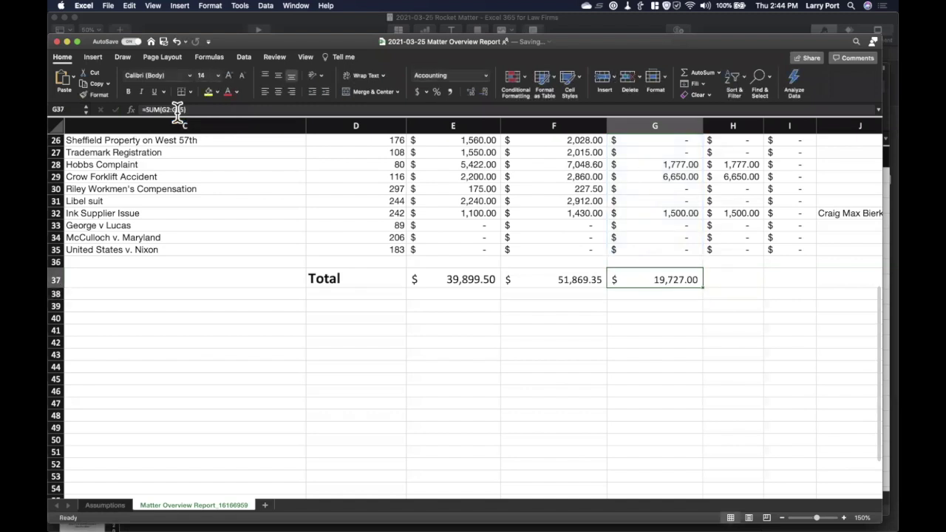
pyautogui.press('Right')
pyautogui.press('super+v')
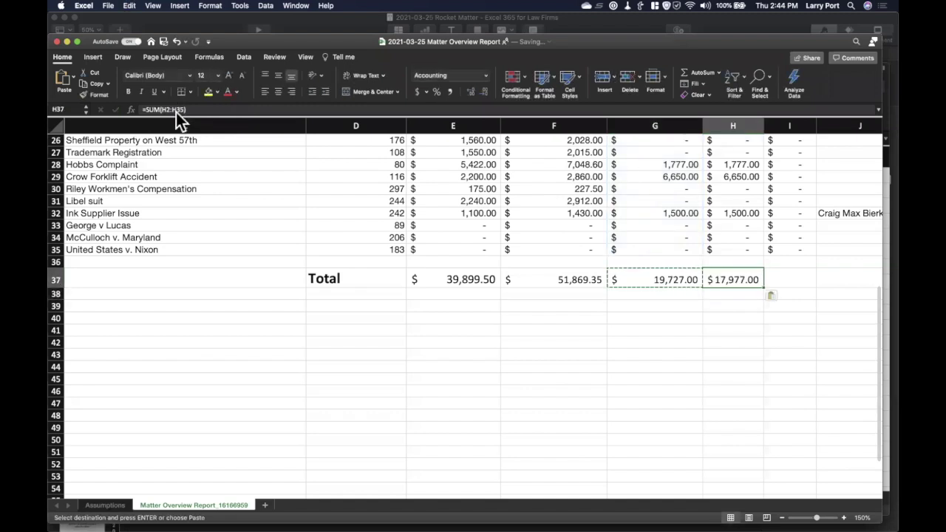
# Narrow the With Price Change column to a width of 20.33
pyautogui.scroll(10, 665, 211)
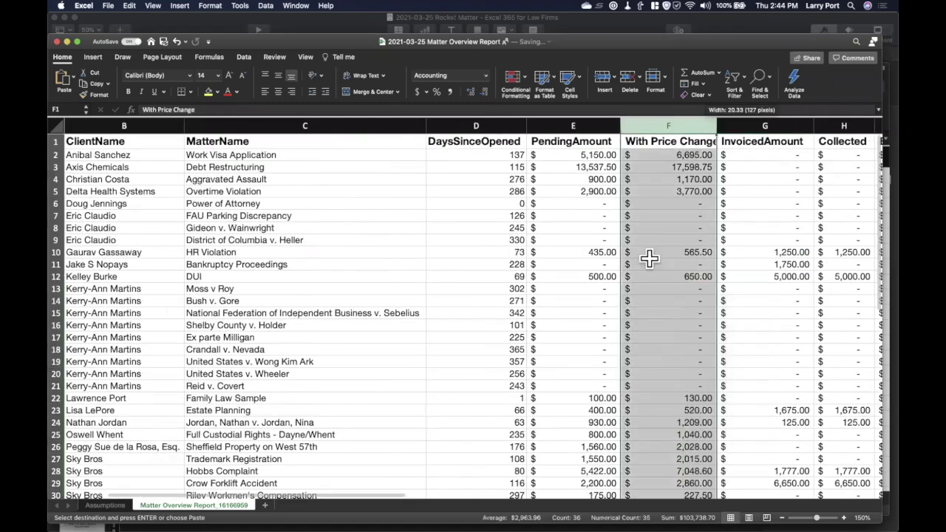
pyautogui.scroll(-10, 651, 259)
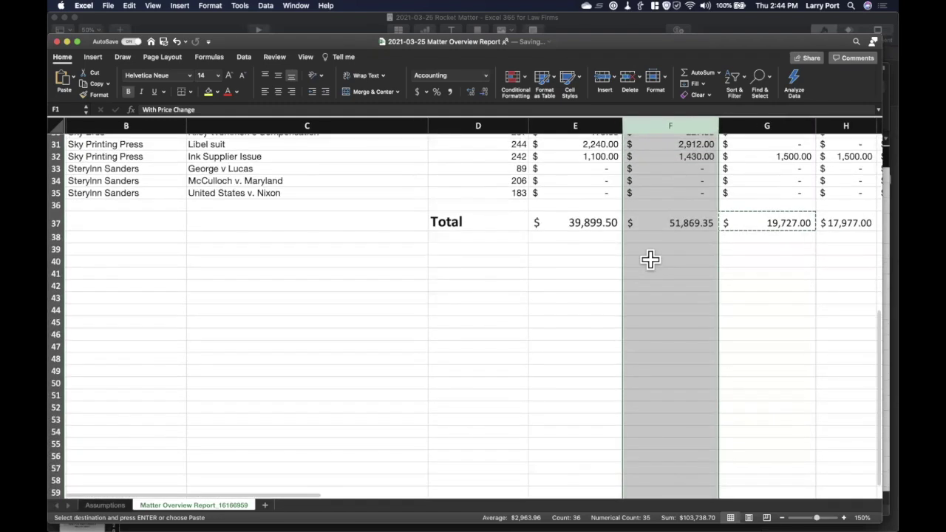
pyautogui.click(651, 259)
pyautogui.click(492, 237)
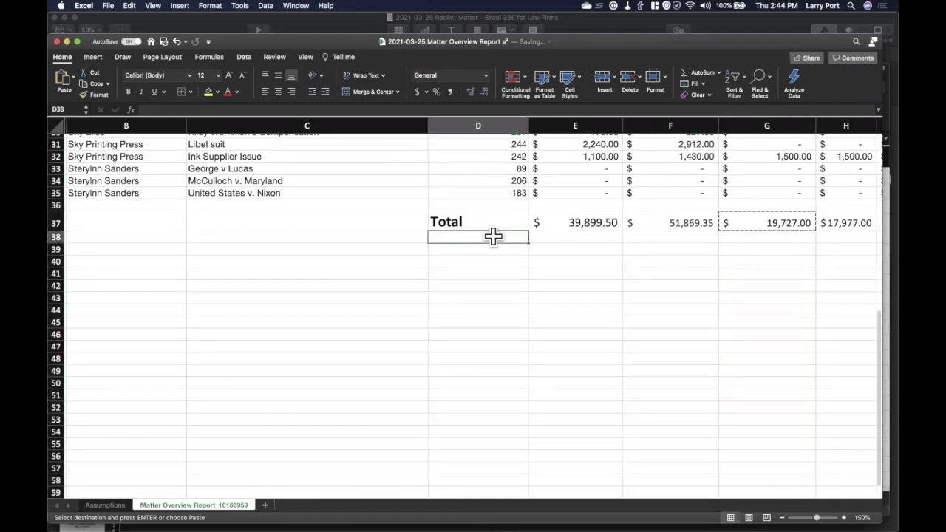
pyautogui.scroll(1, 493, 235)
pyautogui.scroll(10, 493, 236)
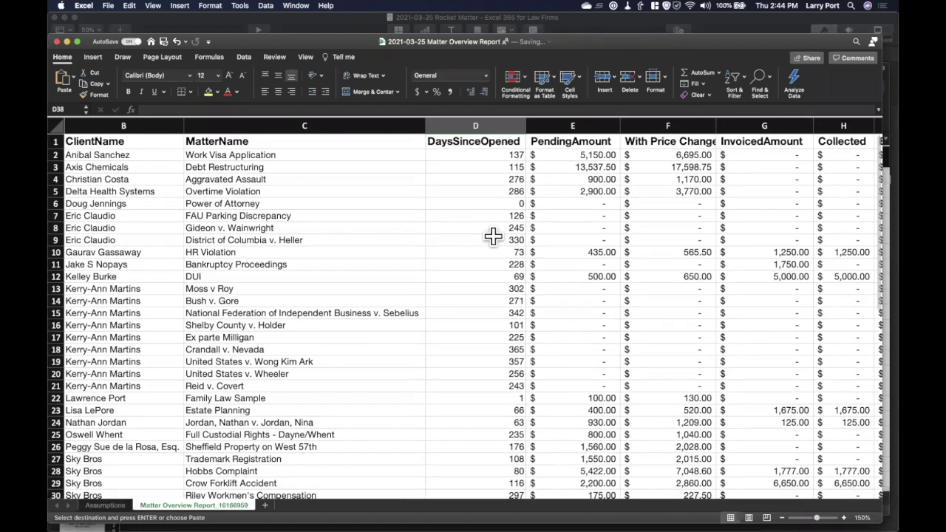
pyautogui.write('A')
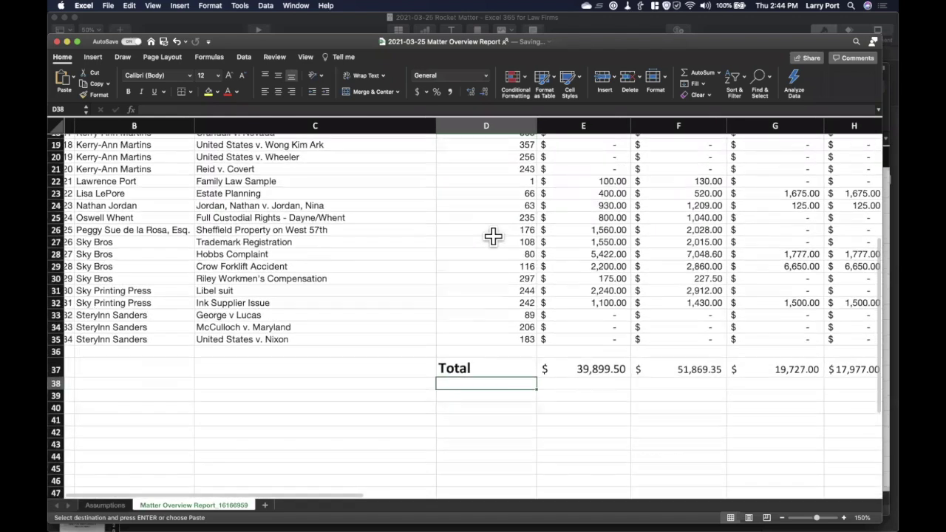
pyautogui.press('Escape')
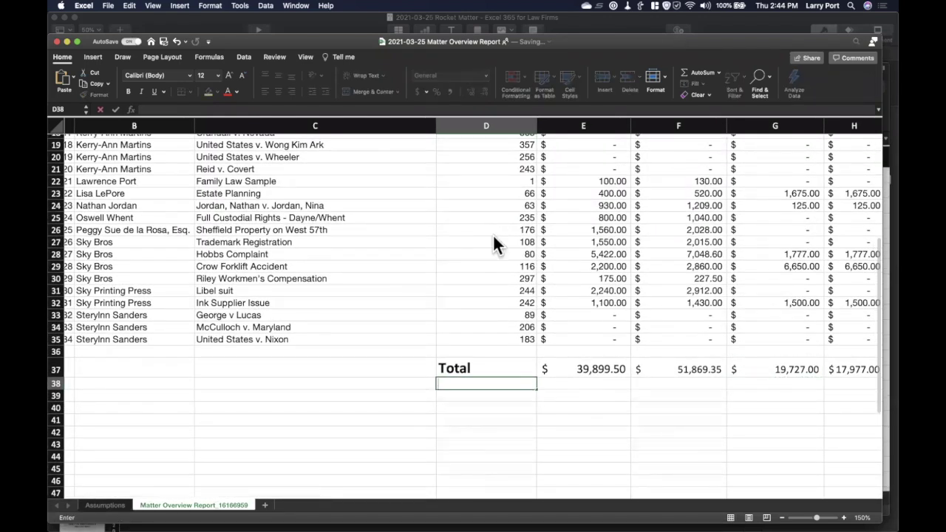
# Copy the Total label from D37 into D38 and change the copy's text to Average
pyautogui.press('Up')
pyautogui.press('cmd+c')
pyautogui.press('Down')
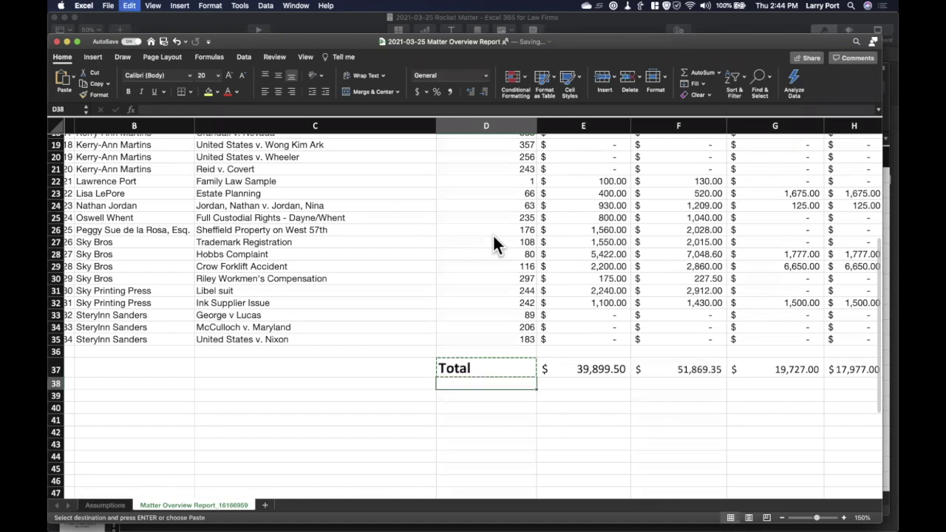
pyautogui.press('cmd+v')
pyautogui.write('Tot')
pyautogui.press('BackSpace')
pyautogui.press('BackSpace')
pyautogui.press('BackSpace')
pyautogui.write('Average')
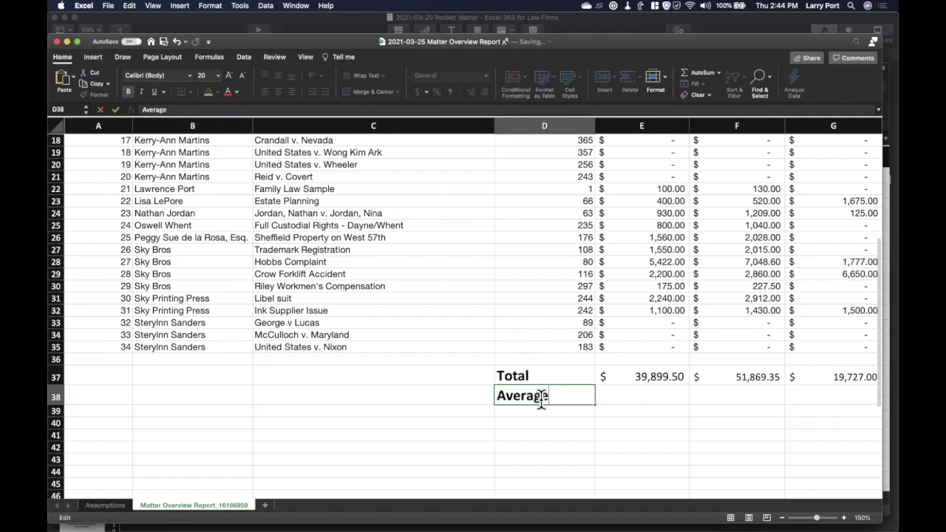
pyautogui.press('Return')
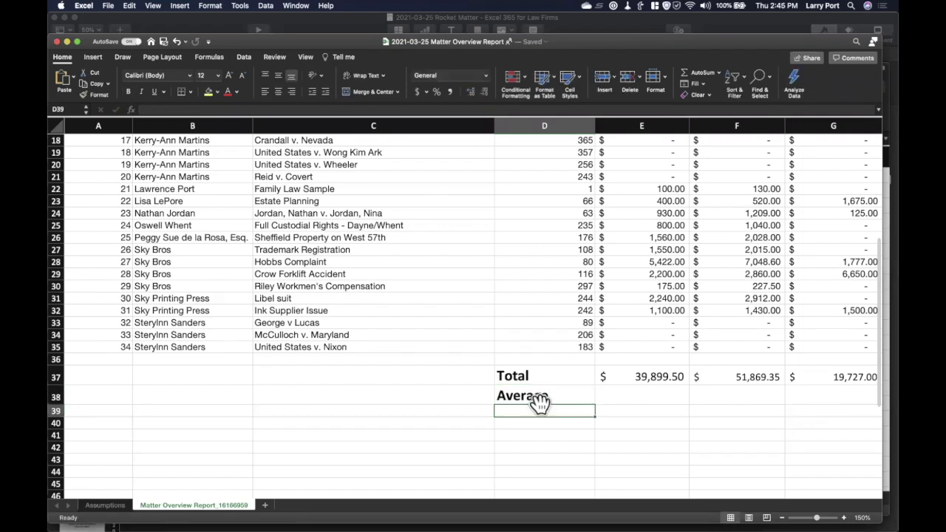
# Copy the Average label into D39 and change the copy's text to Minimum
pyautogui.click(540, 397)
pyautogui.press('super+c')
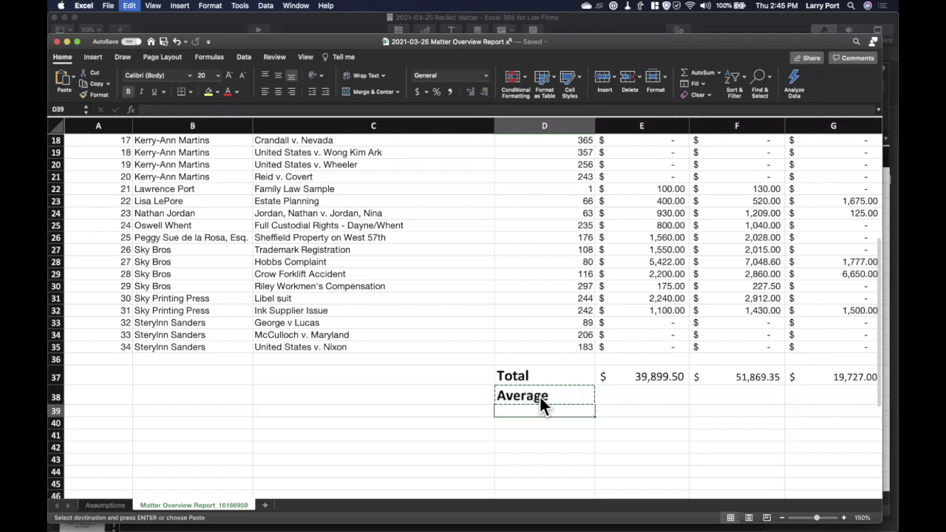
pyautogui.click(537, 407)
pyautogui.press('super+v')
pyautogui.doubleClick(537, 412)
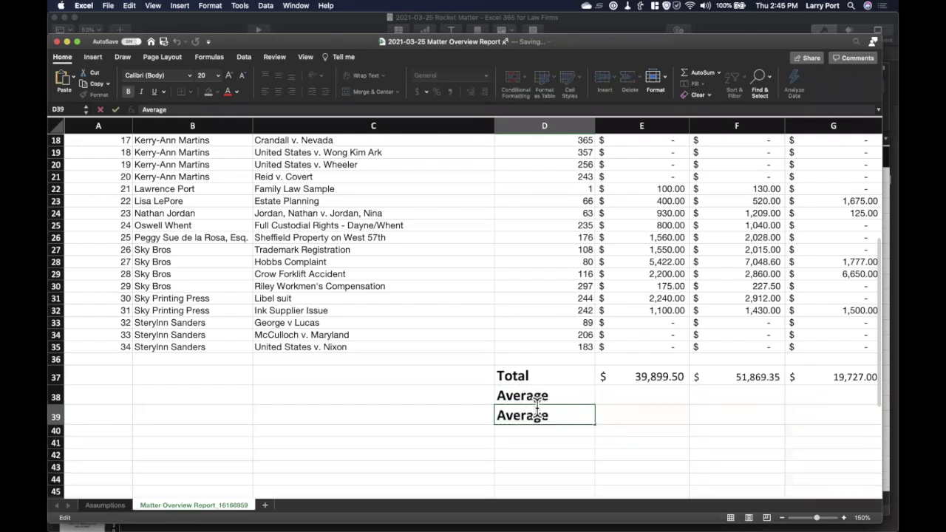
pyautogui.write('Minimum')
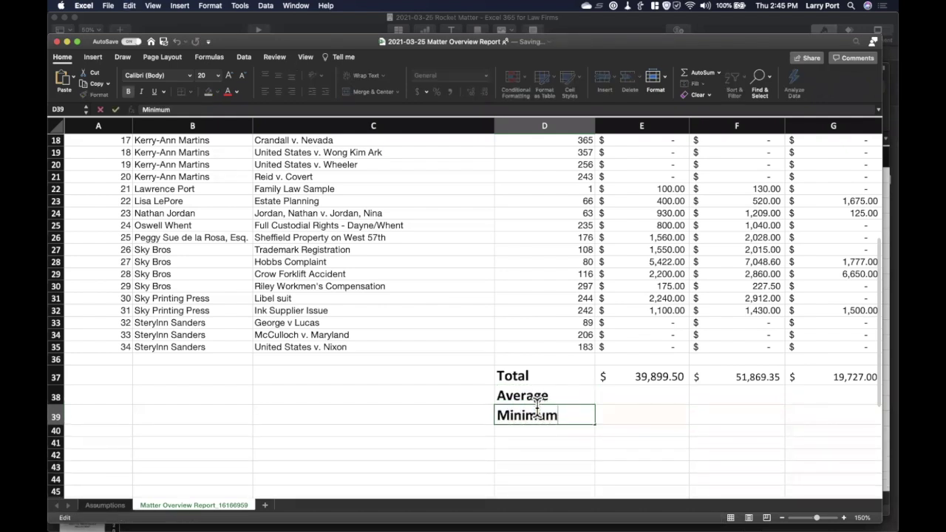
pyautogui.press('Return')
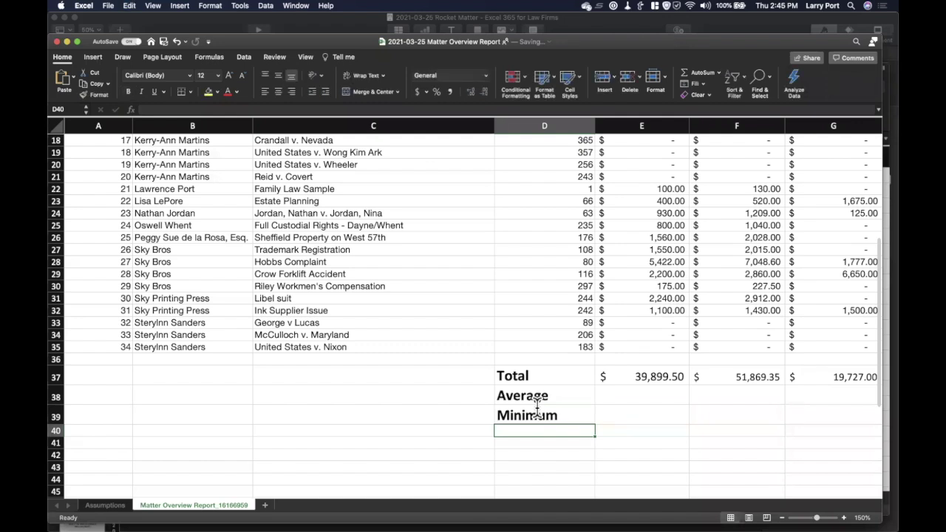
# Paste the copied label into D40 and change its text to Maximum
pyautogui.press('super+v')
pyautogui.doubleClick(556, 435)
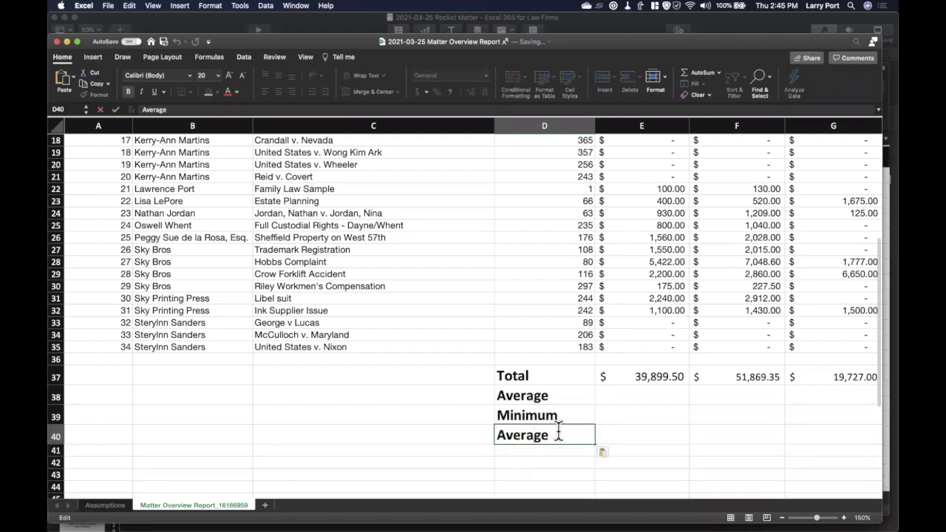
pyautogui.moveTo(554, 435); pyautogui.dragTo(459, 432)
pyautogui.write('Maximum')
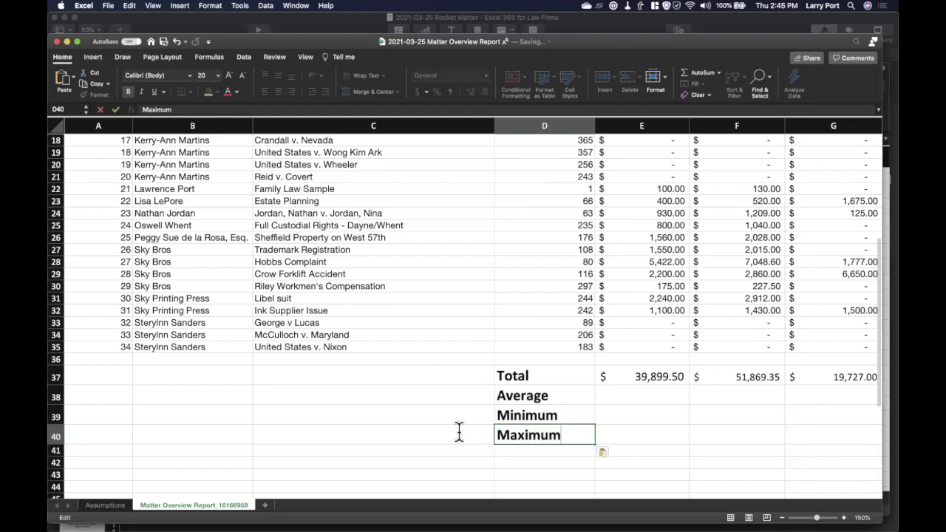
pyautogui.hscroll(5, 459, 432)
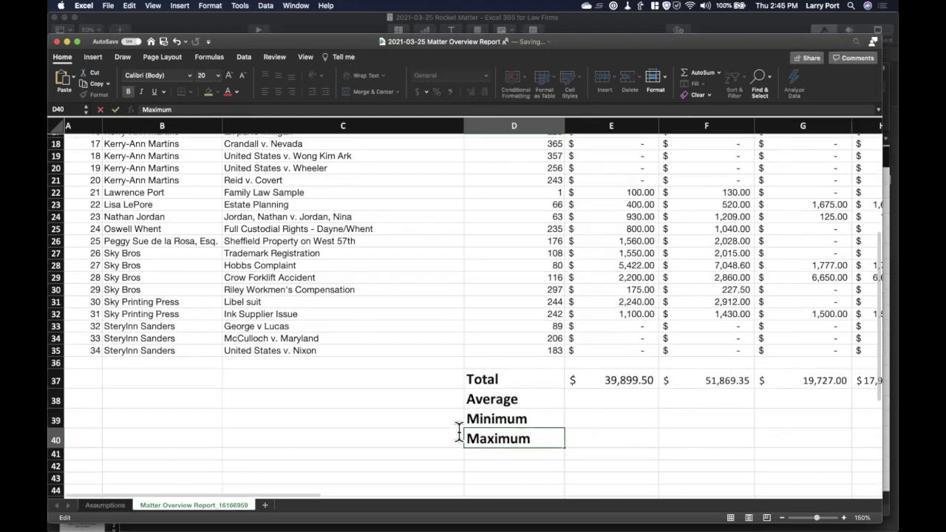
pyautogui.scroll(-2, 459, 429)
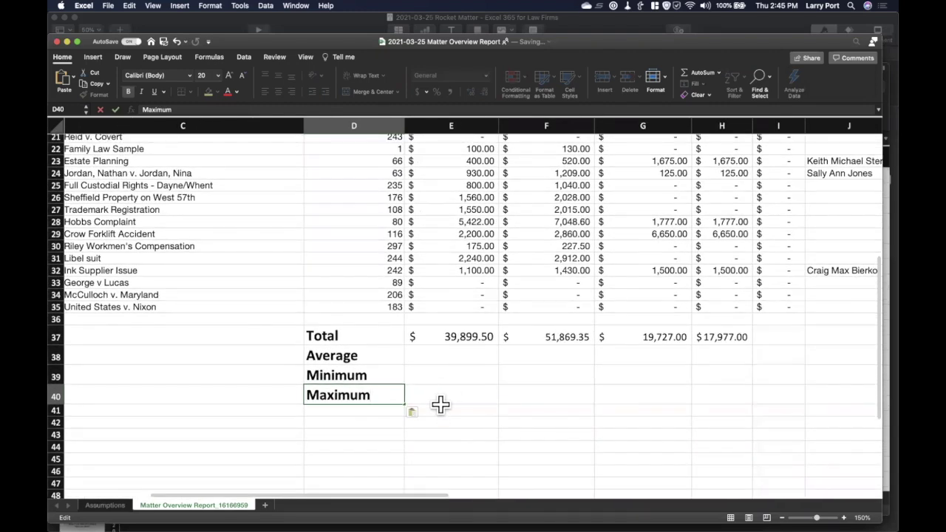
pyautogui.click(441, 401)
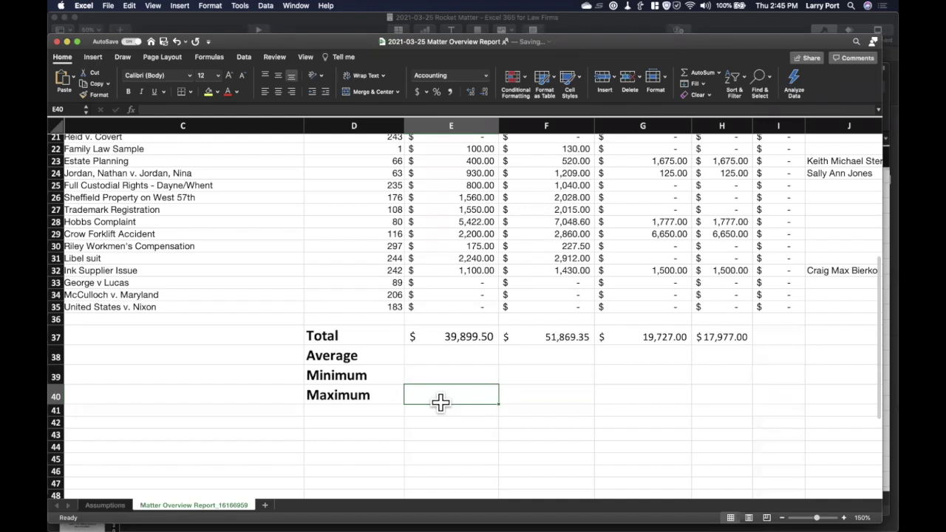
# Enter an AVERAGE formula over the absolute range $E$2:$E$35 in cell E38 for the PendingAmount column
pyautogui.press('Up')
pyautogui.press('Up')
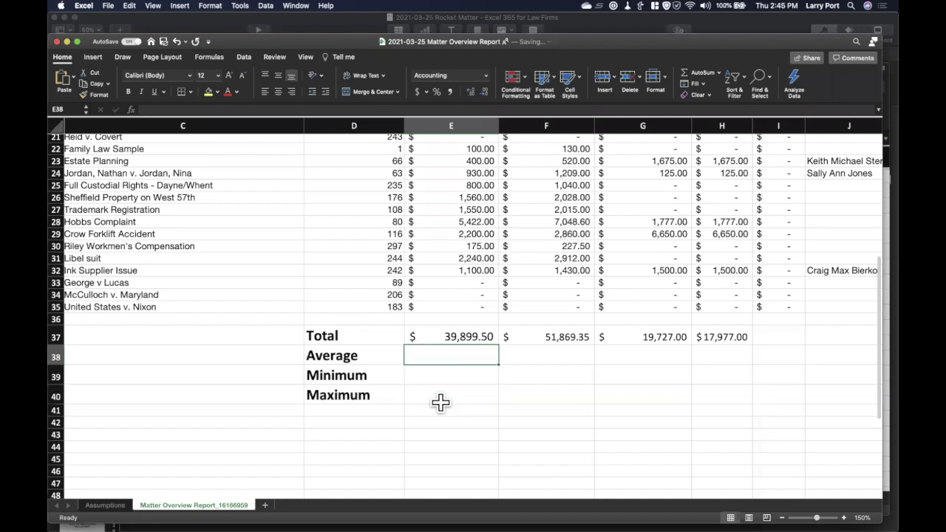
pyautogui.write('=')
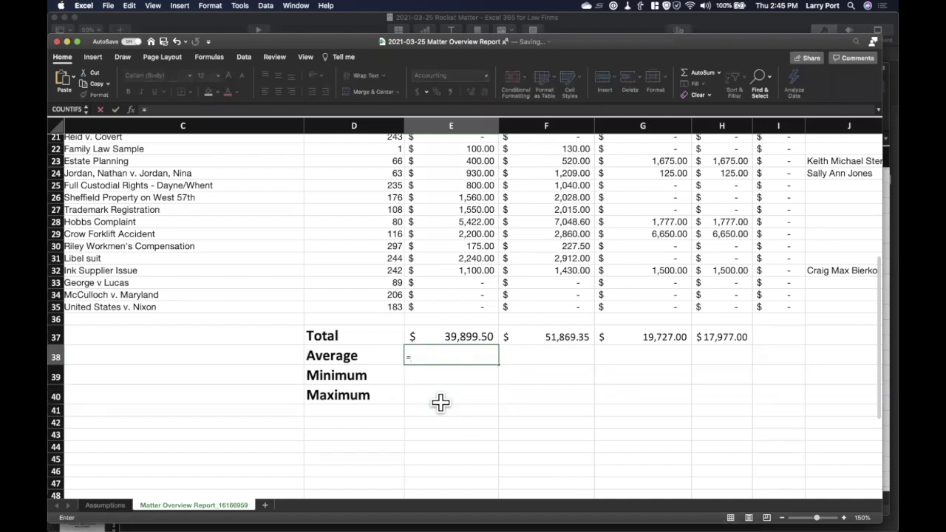
pyautogui.write('AVERAG')
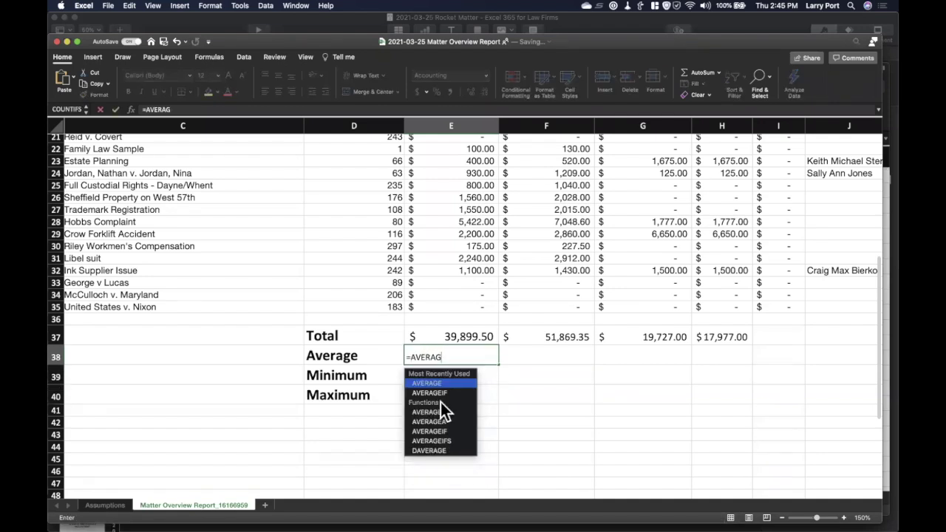
pyautogui.write('E(')
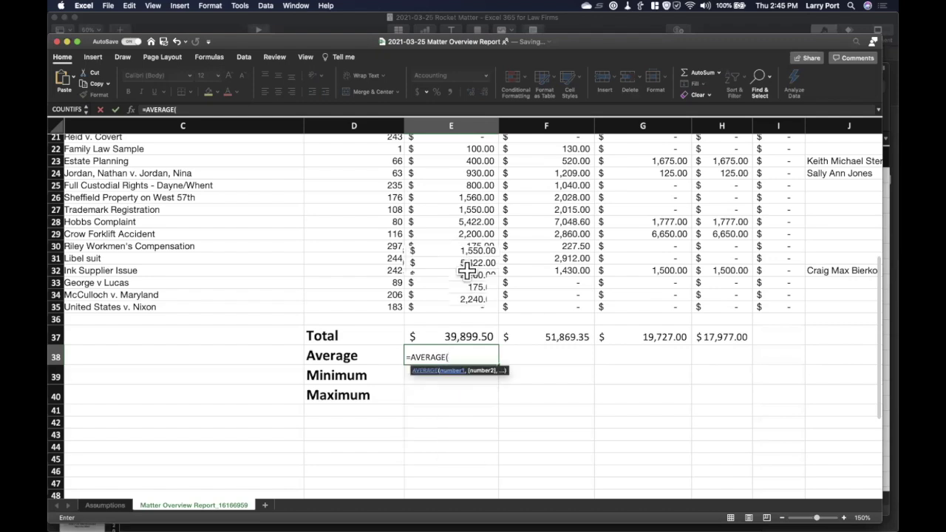
pyautogui.scroll(5, 467, 270)
pyautogui.scroll(-1, 467, 271)
pyautogui.click(481, 154)
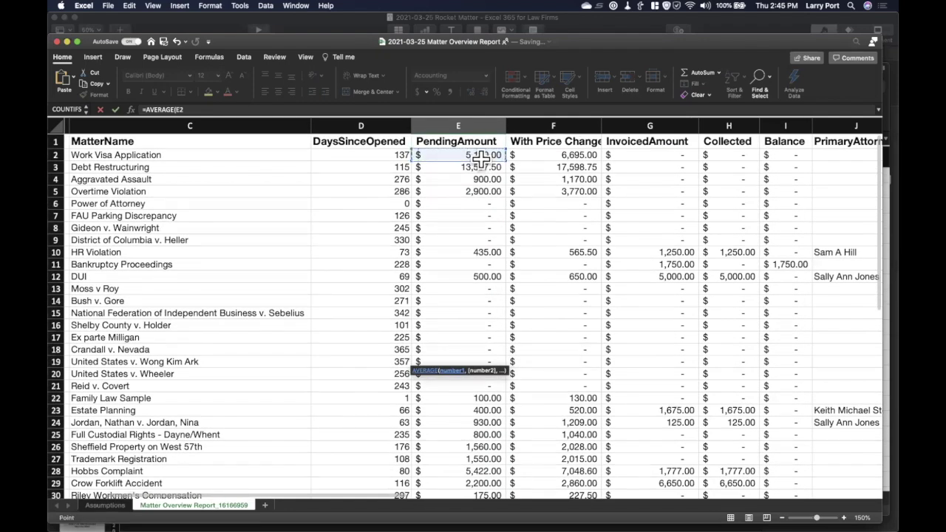
pyautogui.scroll(-1, 481, 160)
pyautogui.scroll(-10, 481, 160)
pyautogui.press('F4')
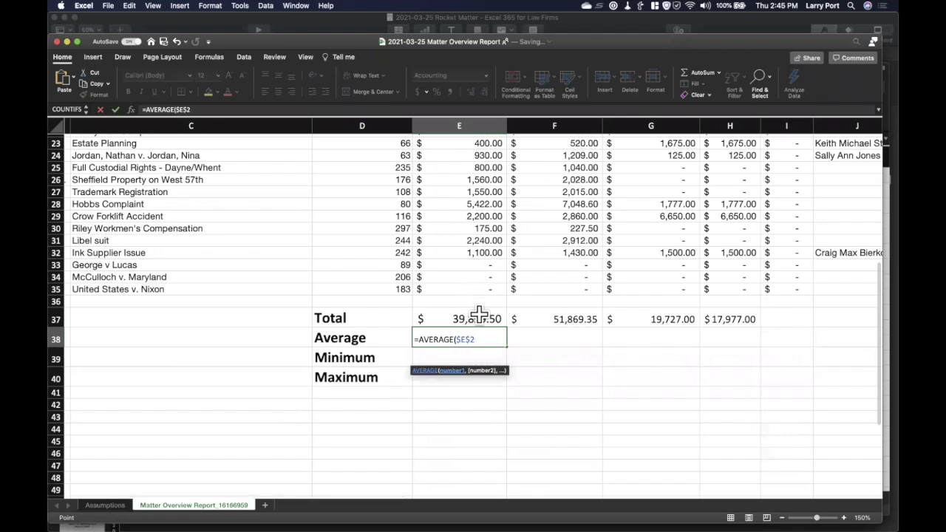
pyautogui.keyDown('shift'); pyautogui.click(484, 290); pyautogui.keyUp('shift')
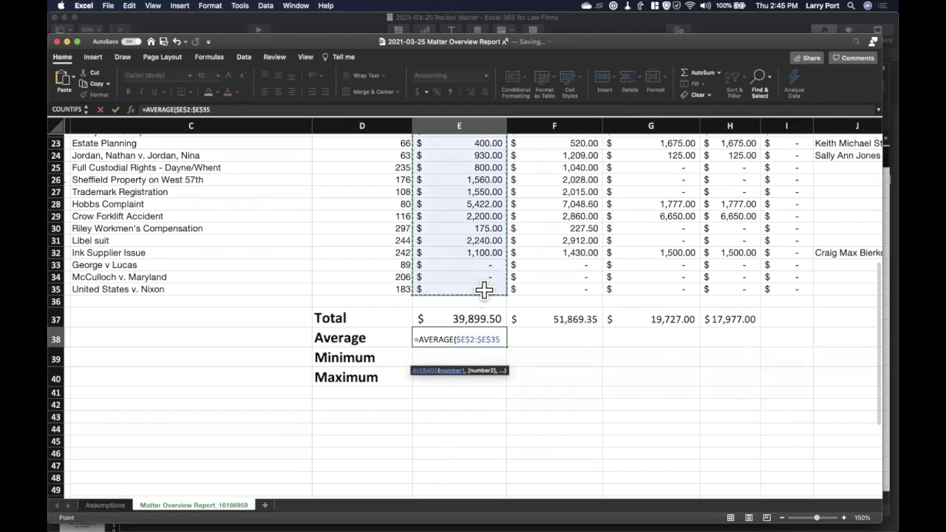
pyautogui.write(')')
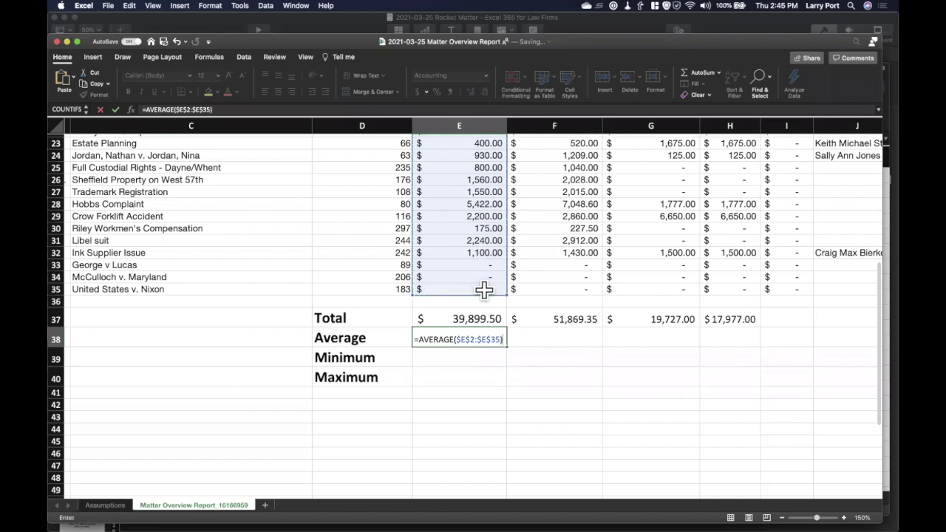
pyautogui.press('Return')
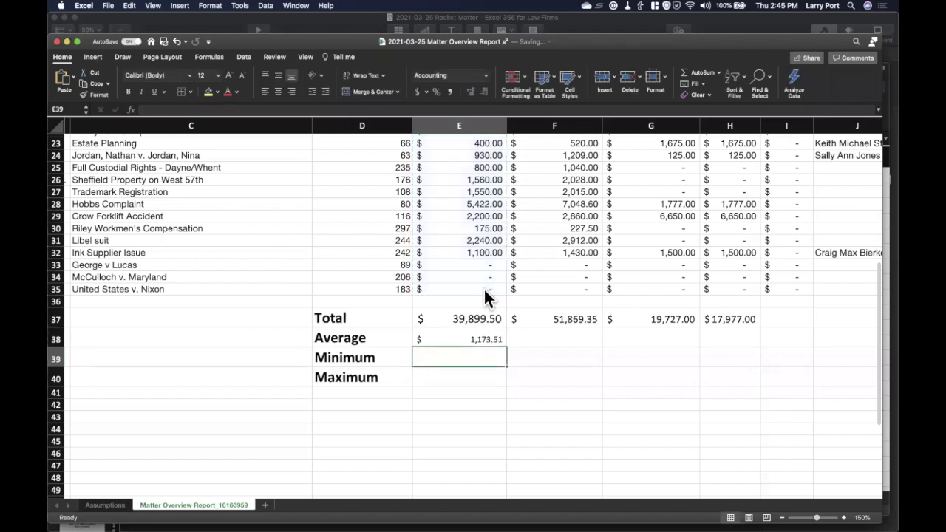
# Change the range in E38's AVERAGE formula to E$2:E$35 so only the rows stay fixed
pyautogui.press('Up')
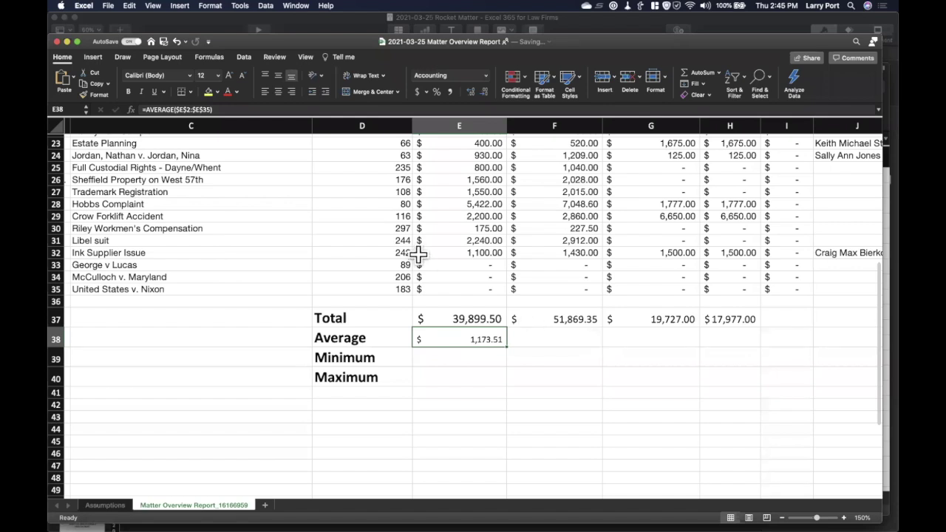
pyautogui.click(184, 109)
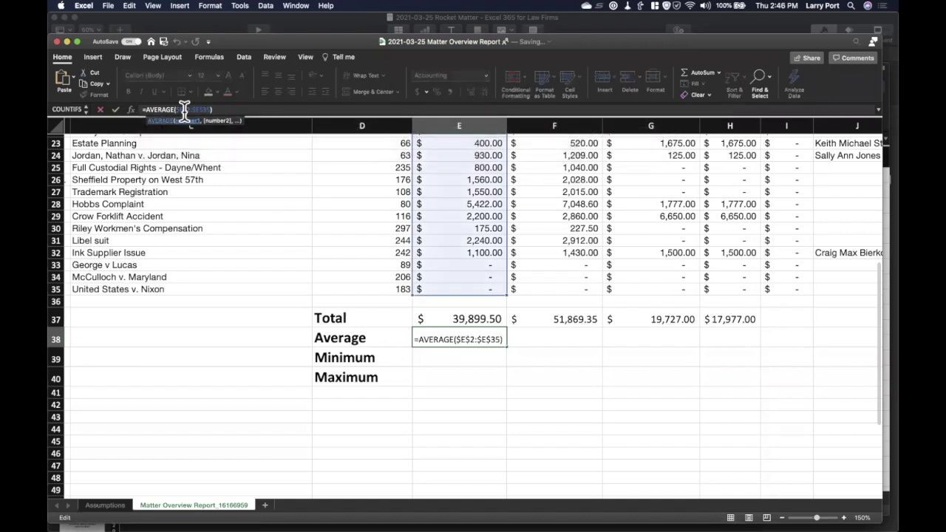
pyautogui.press('F4')
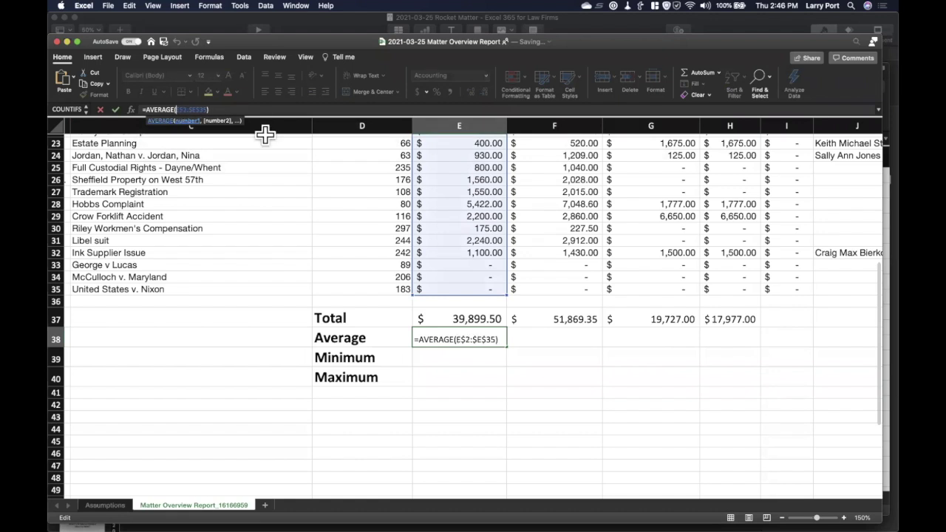
pyautogui.press('F4')
pyautogui.press('Return')
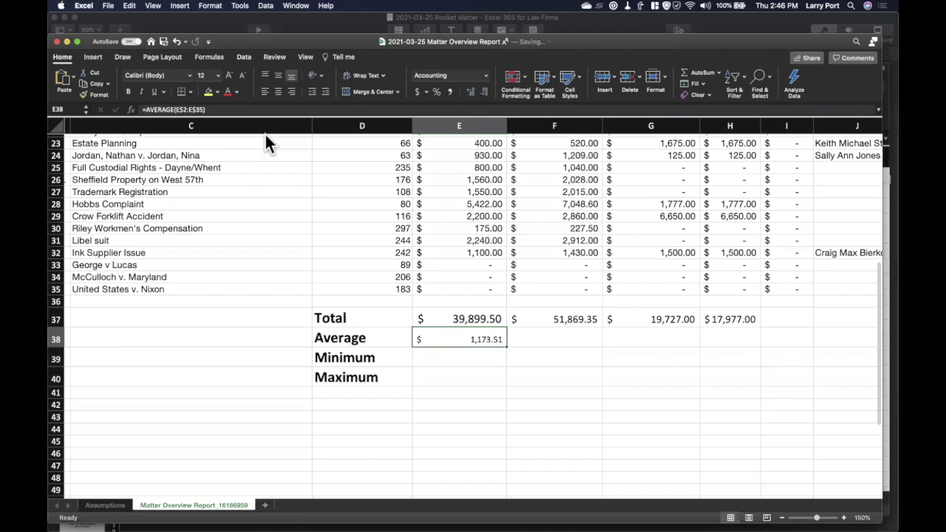
# Copy the average formula from E38 into F38, G38 and H38
pyautogui.press('super+c')
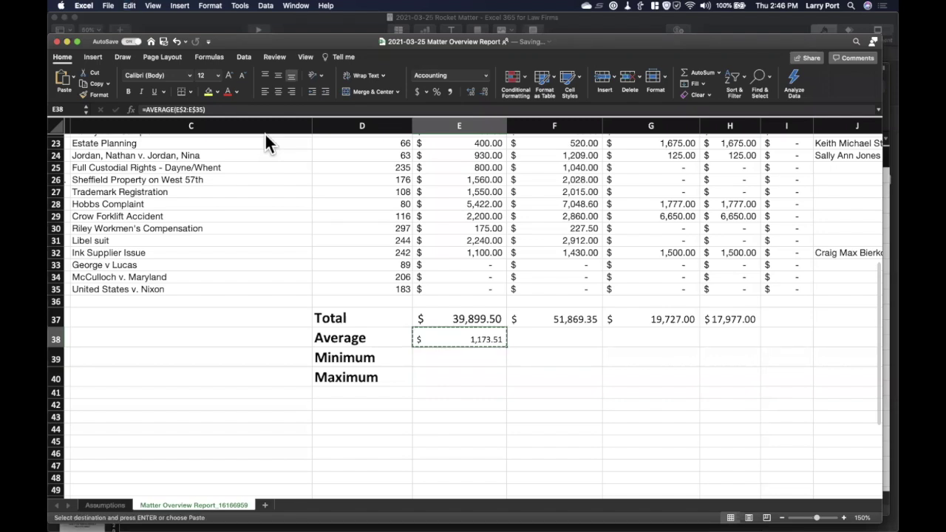
pyautogui.press('Right')
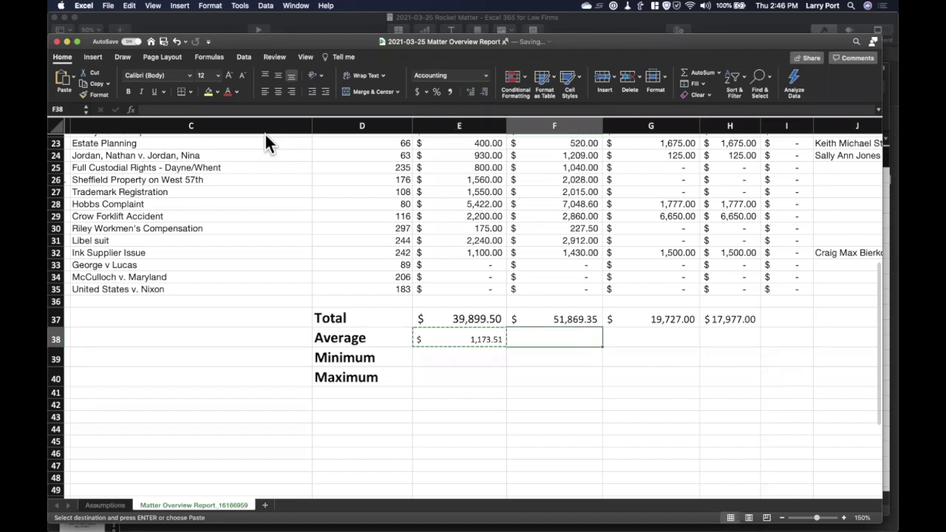
pyautogui.press('super+v')
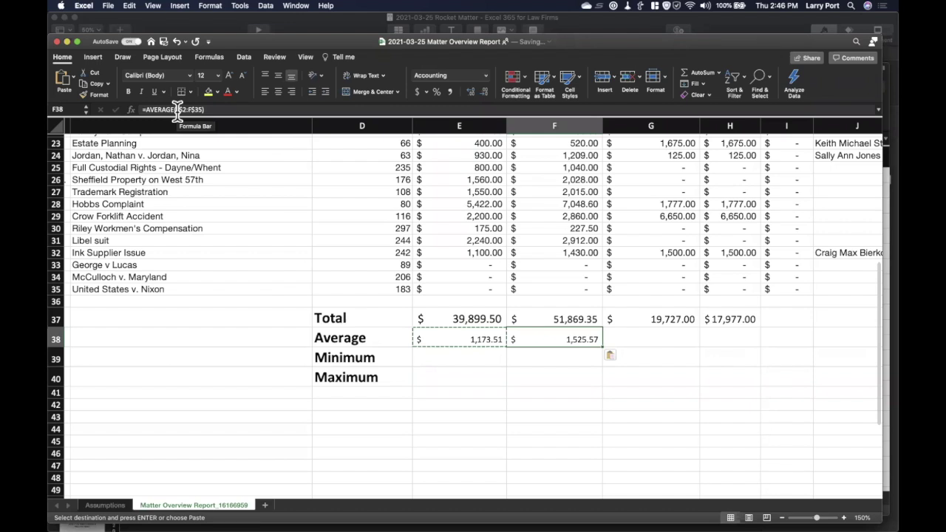
pyautogui.press('Right')
pyautogui.press('super+v')
pyautogui.press('Right')
pyautogui.press('super+v')
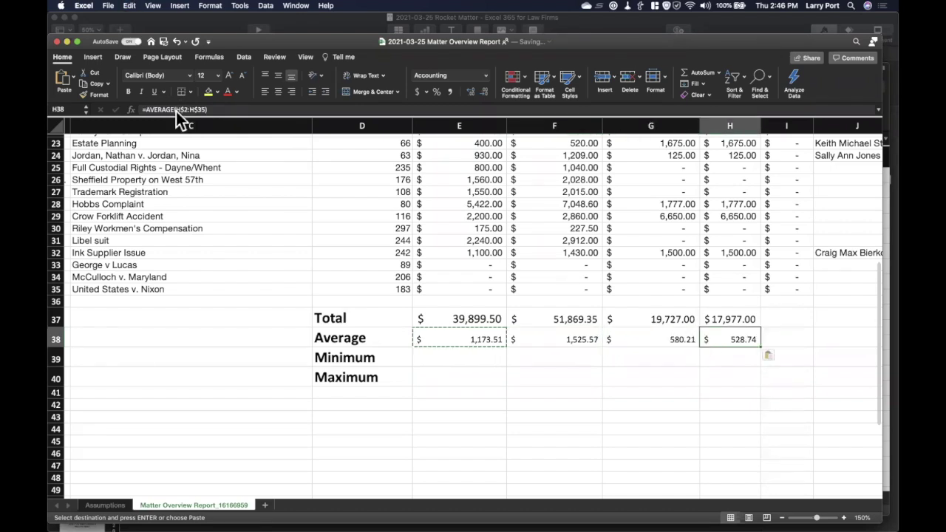
# Enter the formula =MIN(E$2:E$35) in cell E39 of the Minimum row
pyautogui.press('Left')
pyautogui.press('Left')
pyautogui.press('Left')
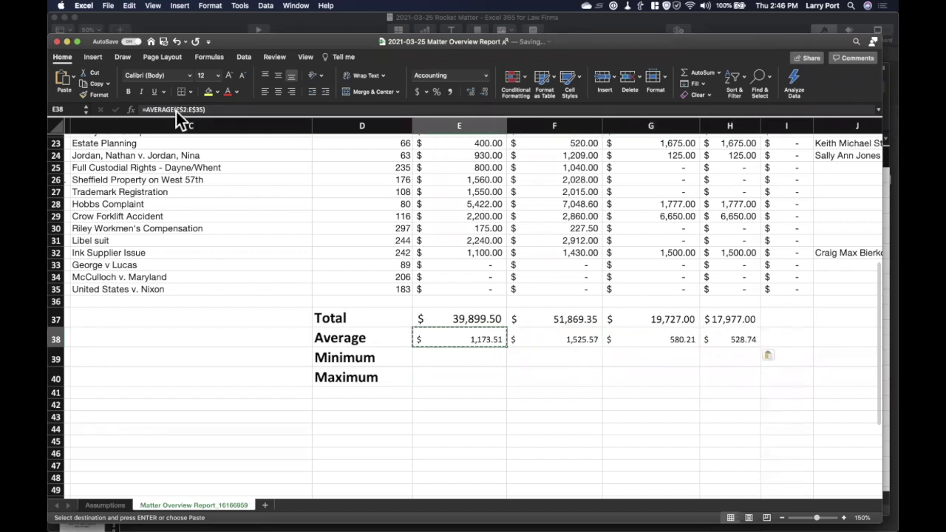
pyautogui.press('super+c')
pyautogui.press('Down')
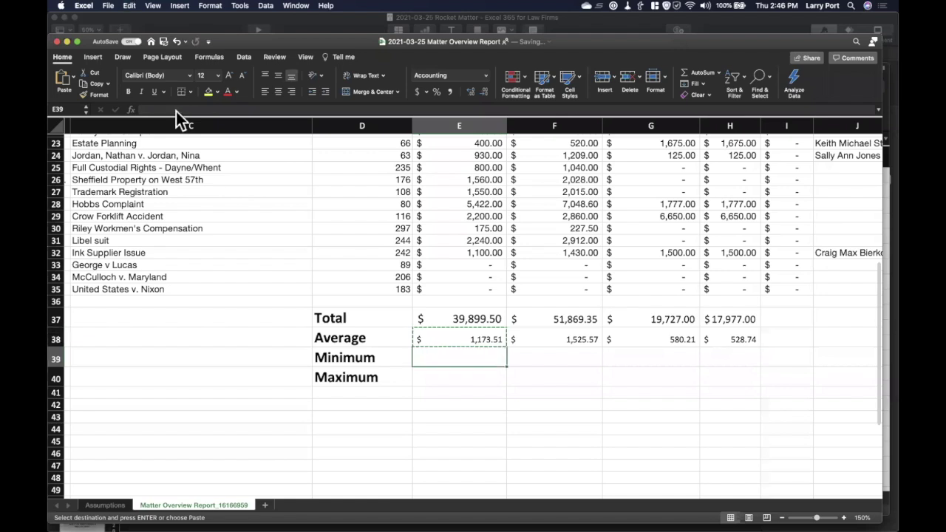
pyautogui.write('=')
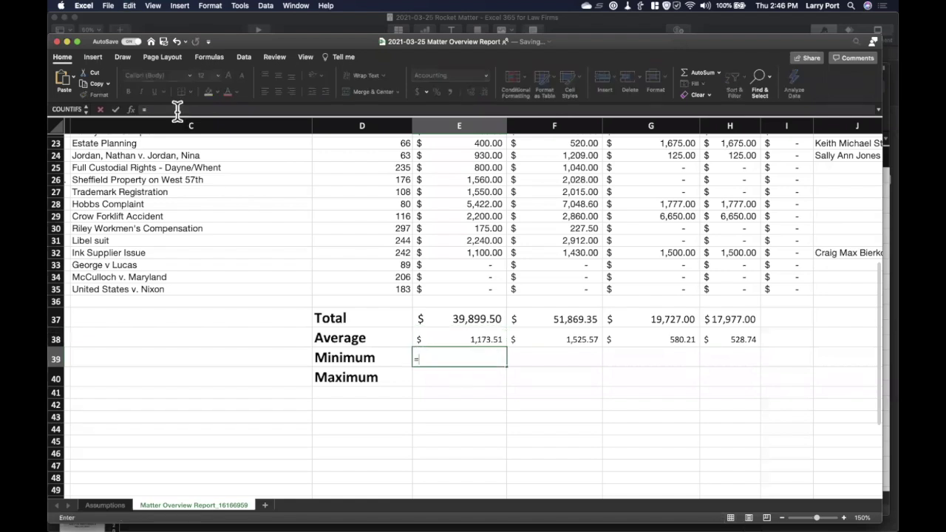
pyautogui.write('M')
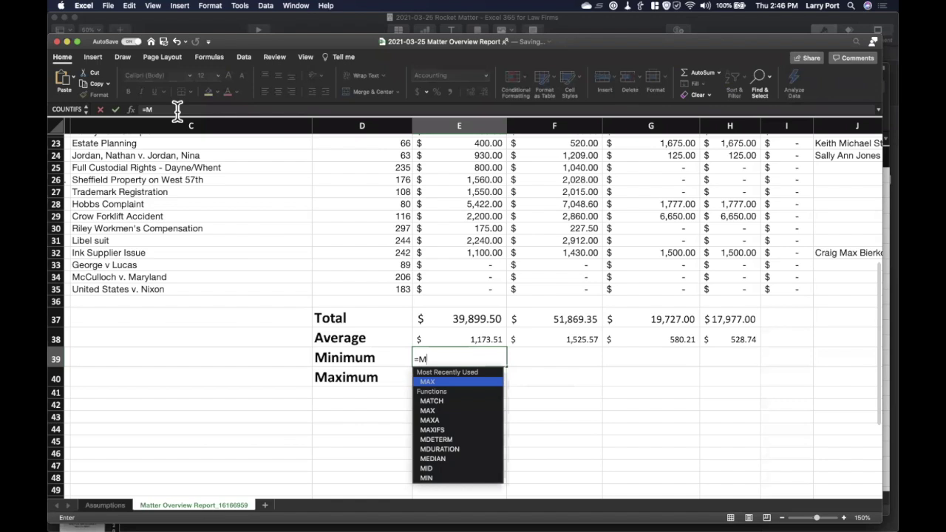
pyautogui.write('IN(')
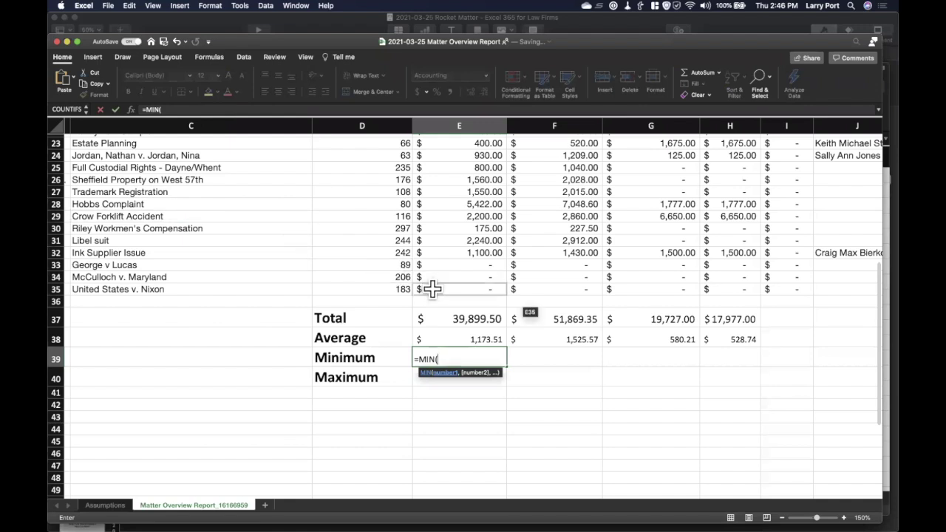
pyautogui.write('E')
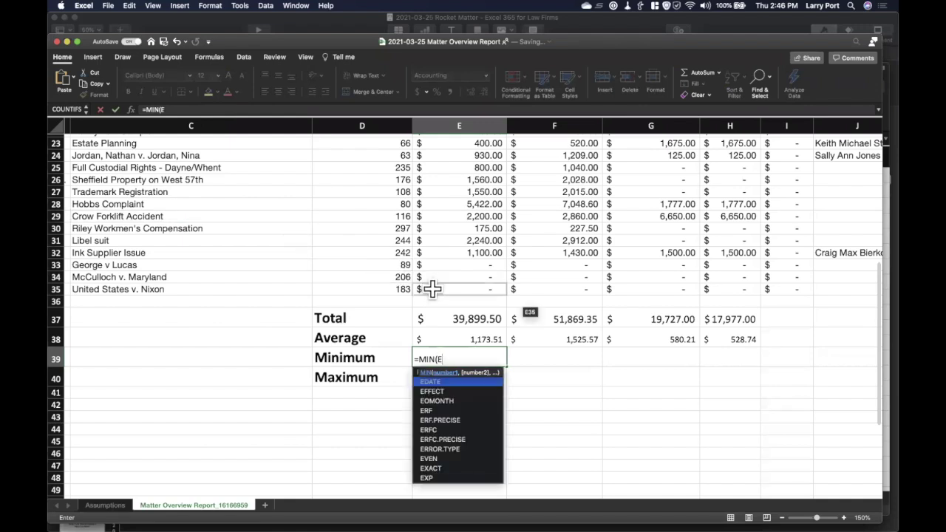
pyautogui.write('$2:')
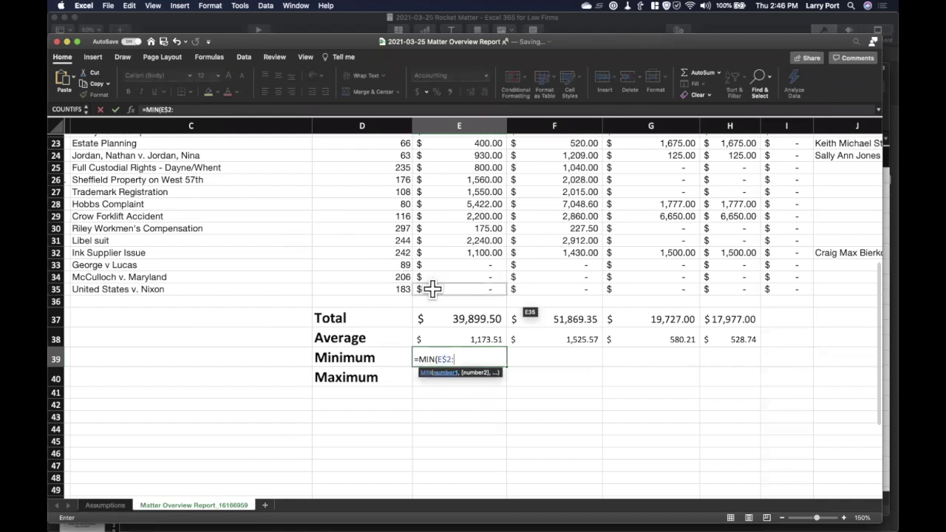
pyautogui.write('E$35')
pyautogui.press('Return')
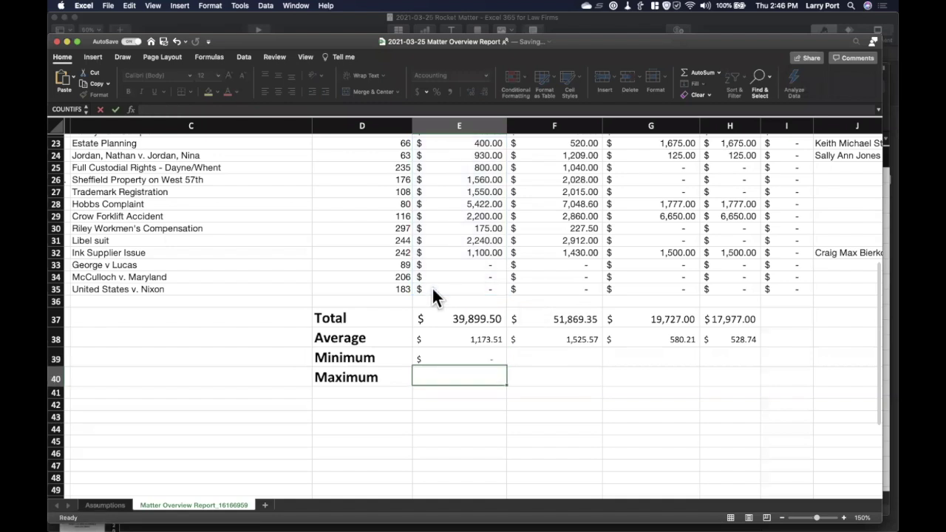
# Copy the minimum formula from E39 into F39, G39 and H39
pyautogui.press('Up')
pyautogui.press('super+c')
pyautogui.press('Right')
pyautogui.press('super+v')
pyautogui.press('Right')
pyautogui.press('super+v')
pyautogui.press('Right')
pyautogui.press('super+v')
# Enter the formula =MAX(E$2:E$35) in cell E40 of the Maximum row
pyautogui.press('Down')
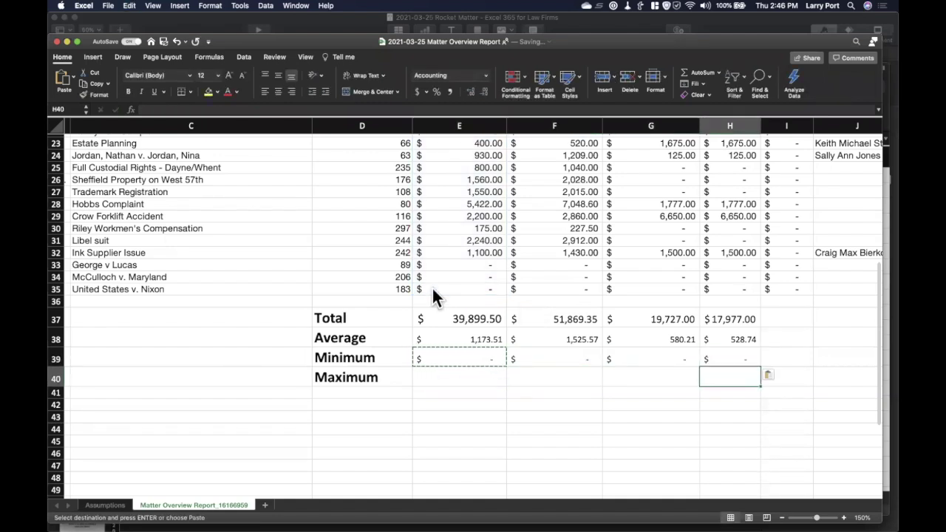
pyautogui.press('Left')
pyautogui.press('Left')
pyautogui.press('Left')
pyautogui.write('=')
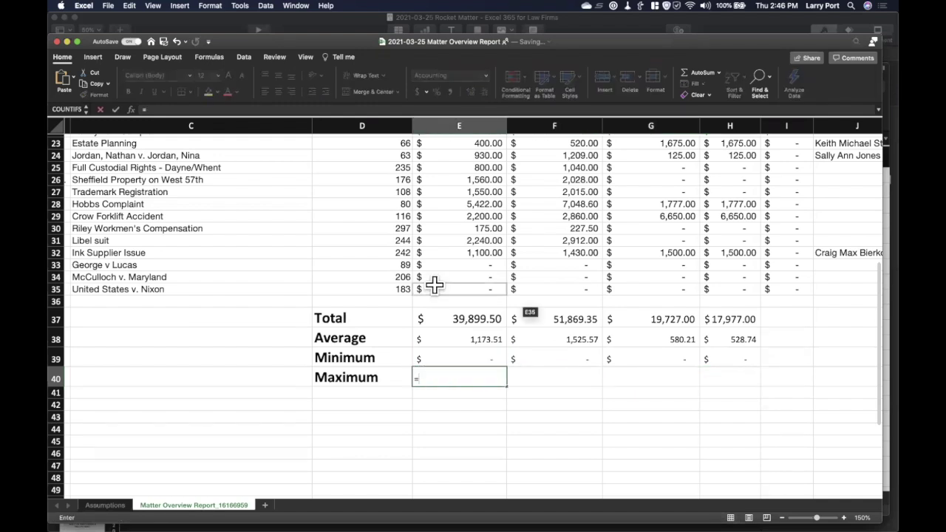
pyautogui.write('MAX(')
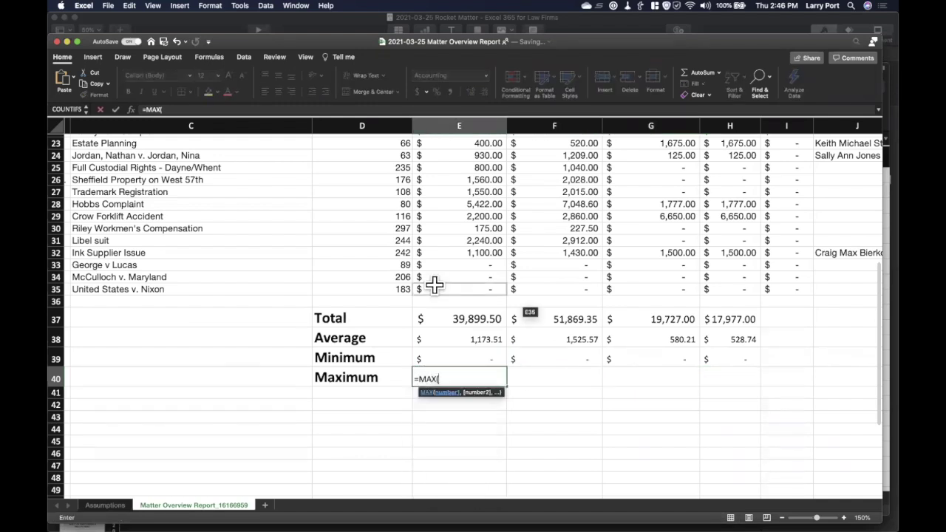
pyautogui.write('E')
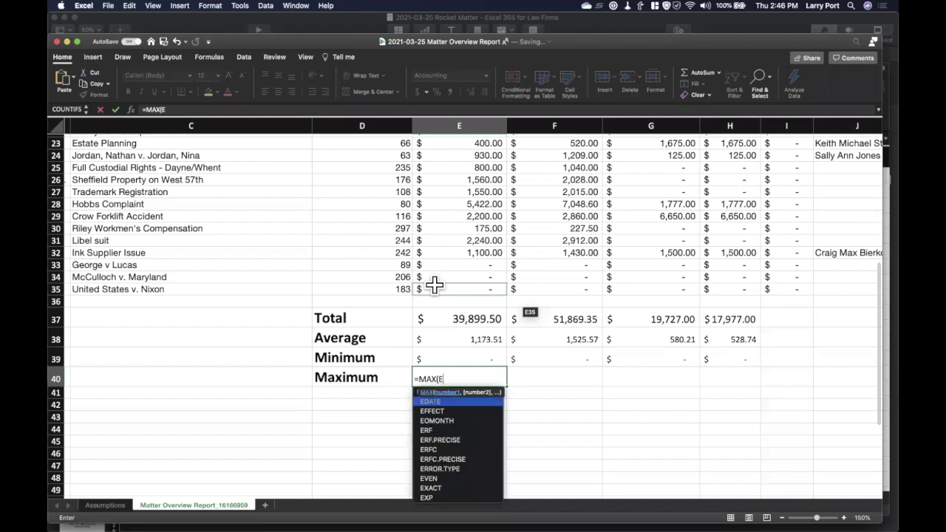
pyautogui.write('$2')
pyautogui.write(':E$')
pyautogui.write('2')
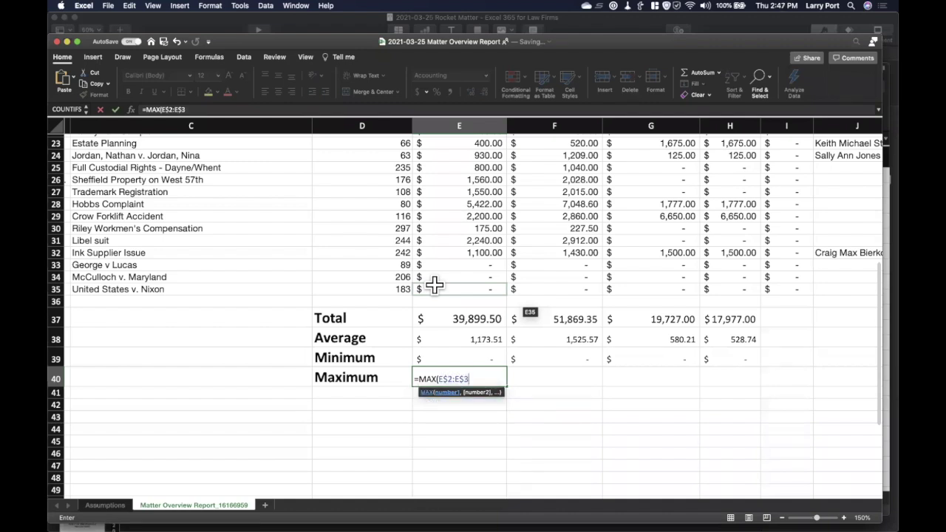
pyautogui.press('BackSpace')
pyautogui.write('35')
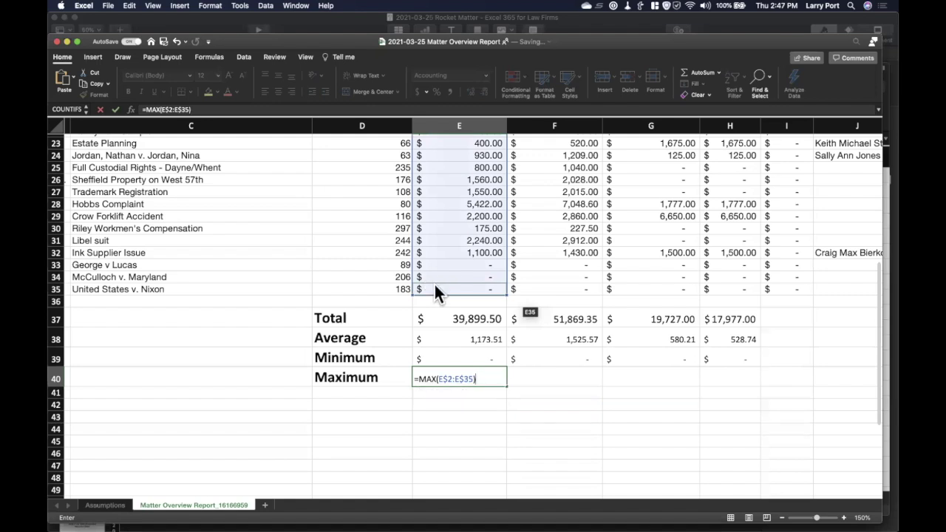
pyautogui.write(')')
pyautogui.press('Return')
# Copy the maximum formula from E40 into F40, G40 and H40
pyautogui.press('Up')
pyautogui.press('super+c')
pyautogui.press('Right')
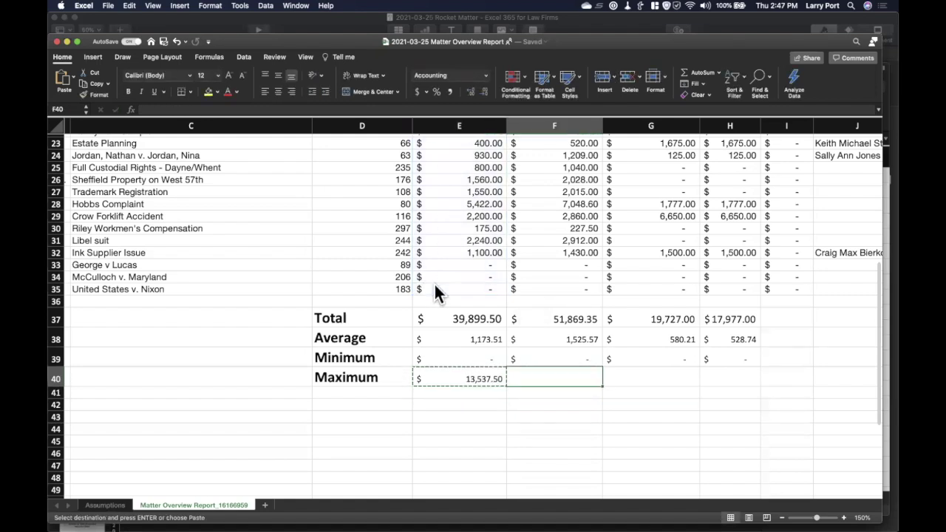
pyautogui.press('super+v')
pyautogui.press('Right')
pyautogui.press('super+v')
pyautogui.press('Right')
pyautogui.press('super+v')
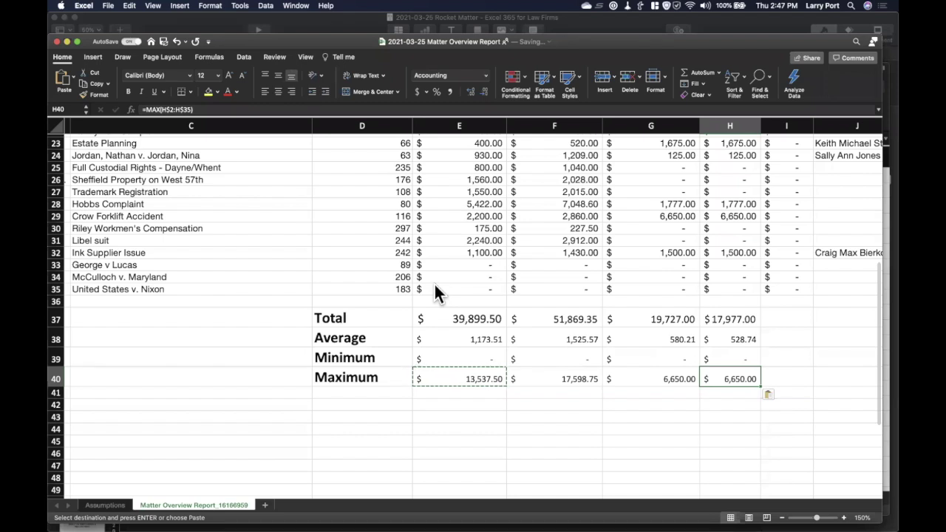
# Increase the font size of the average, minimum and maximum values in E38:H40 to 16
pyautogui.click(439, 339)
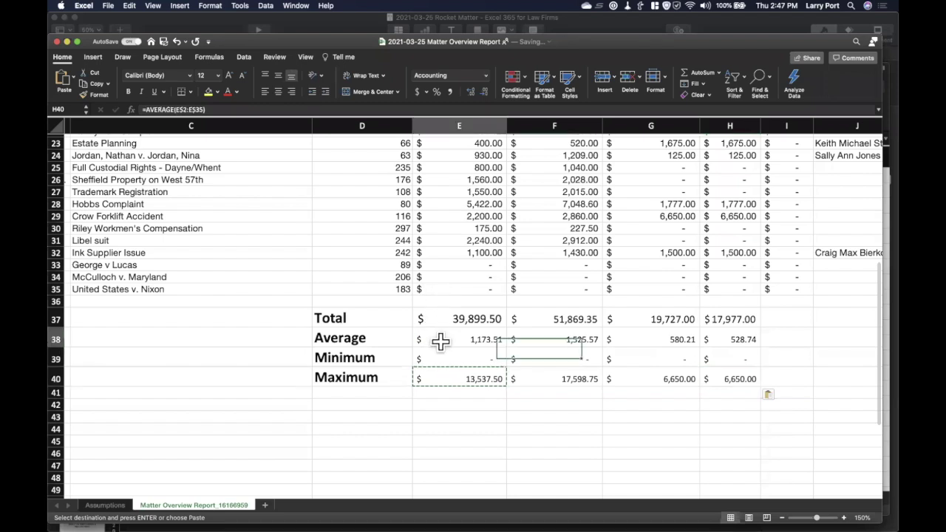
pyautogui.keyDown('shift'); pyautogui.click(732, 380); pyautogui.keyUp('shift')
pyautogui.click(229, 76)
pyautogui.click(228, 76)
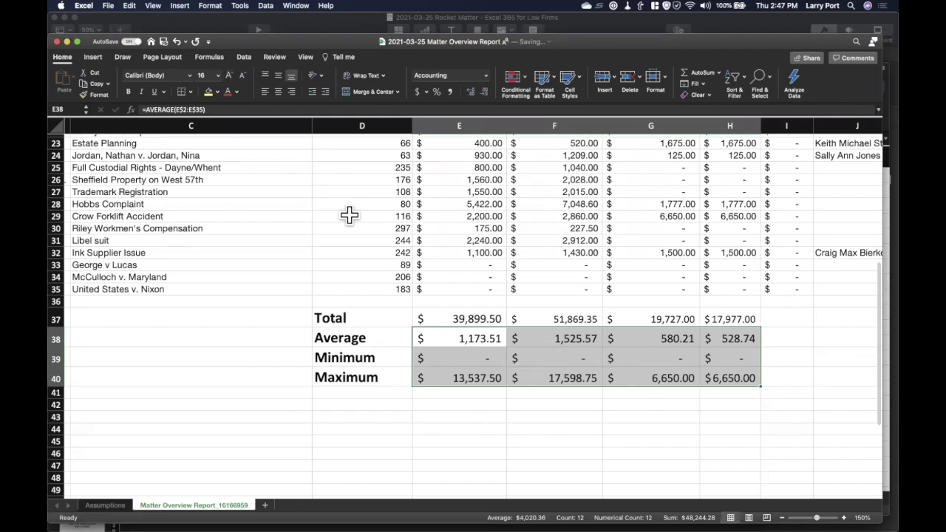
# Freeze the panes above row 2 so the column headings in row 1 stay in view
pyautogui.scroll(10, 350, 213)
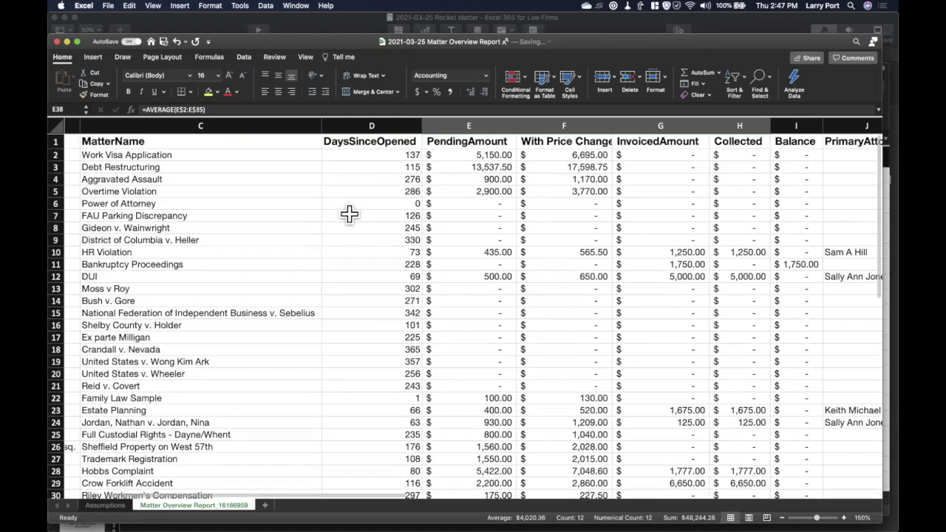
pyautogui.hscroll(2, 350, 214)
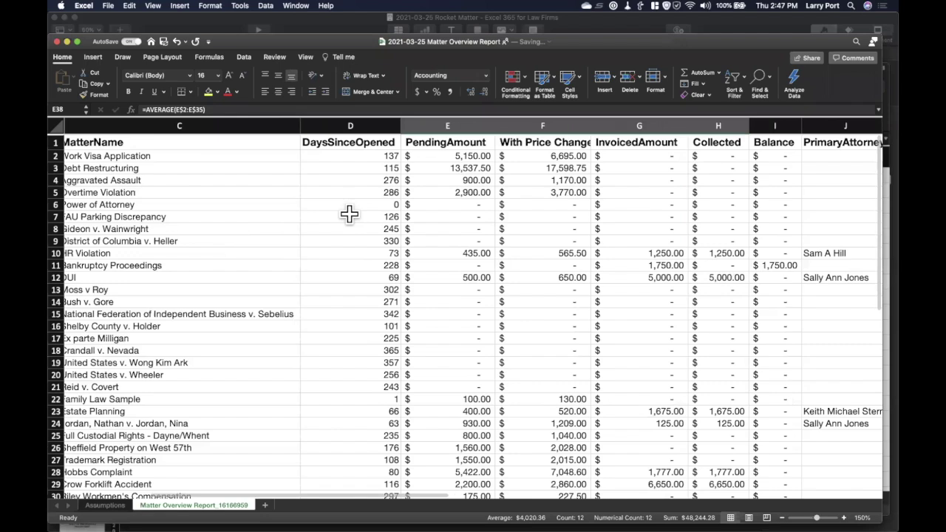
pyautogui.hscroll(-5, 350, 215)
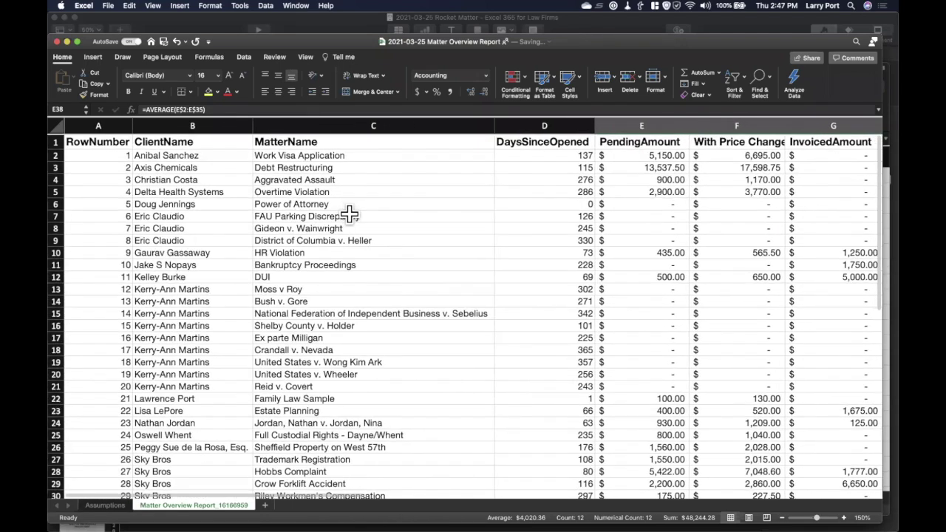
pyautogui.click(56, 156)
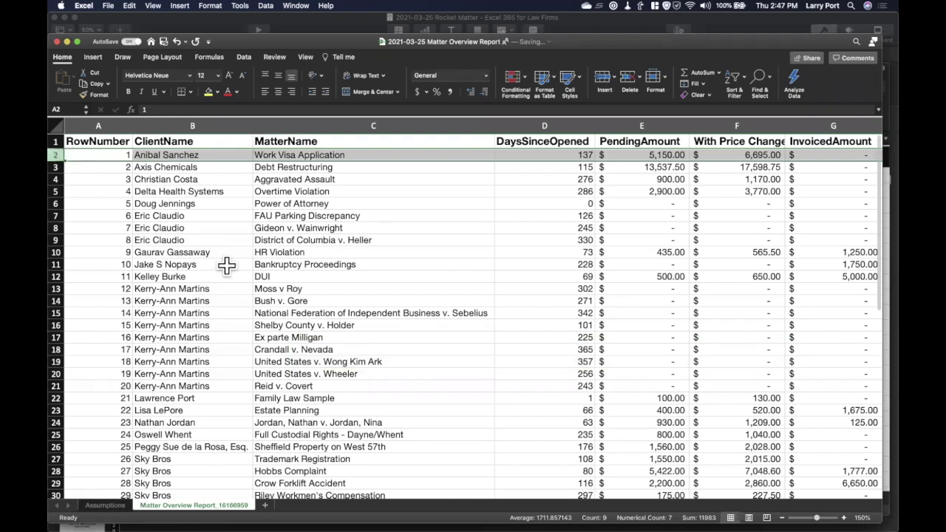
pyautogui.click(327, 6)
pyautogui.write('Free')
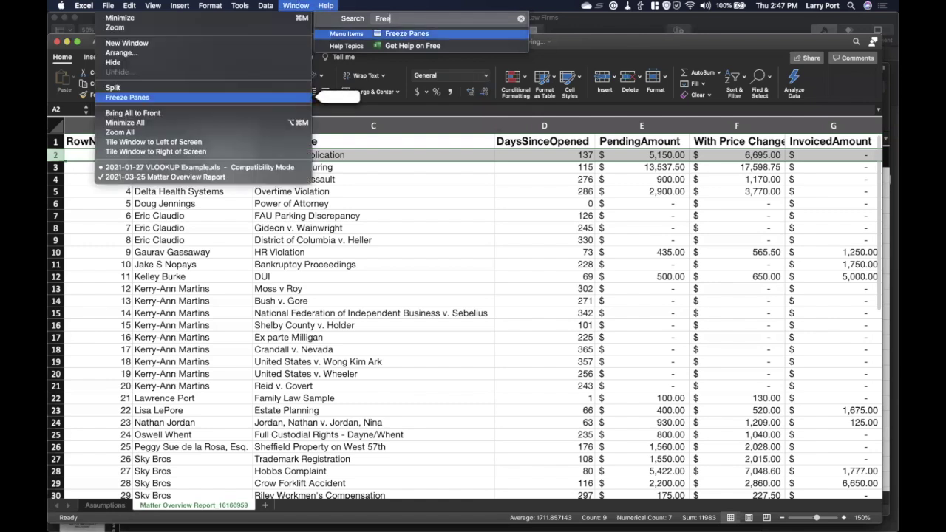
pyautogui.click(377, 11)
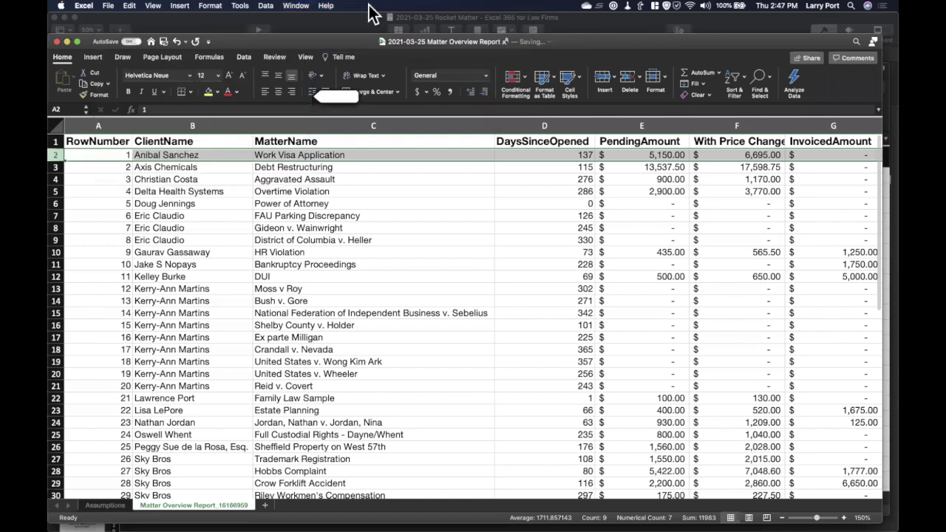
pyautogui.click(301, 6)
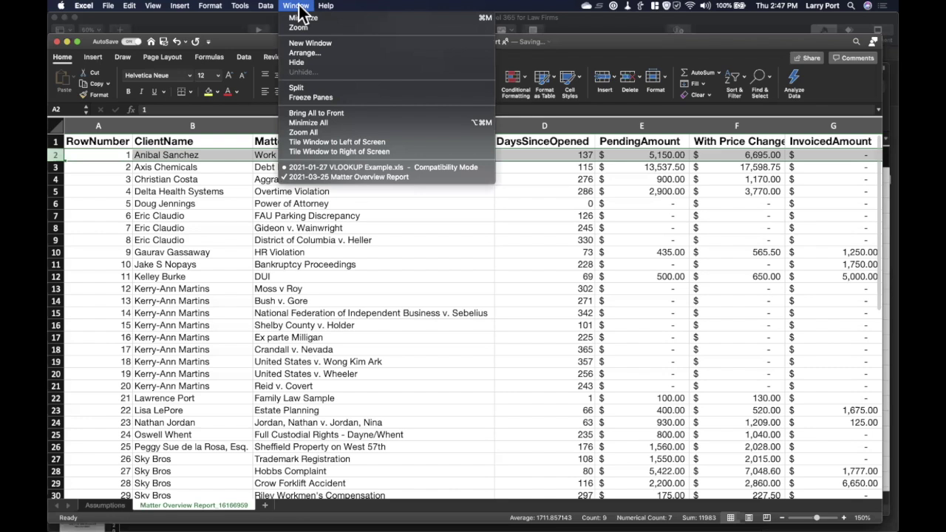
pyautogui.click(312, 97)
# Check the frozen heading row against the lower rows of the report, and unfreeze the panes
pyautogui.scroll(-10, 345, 237)
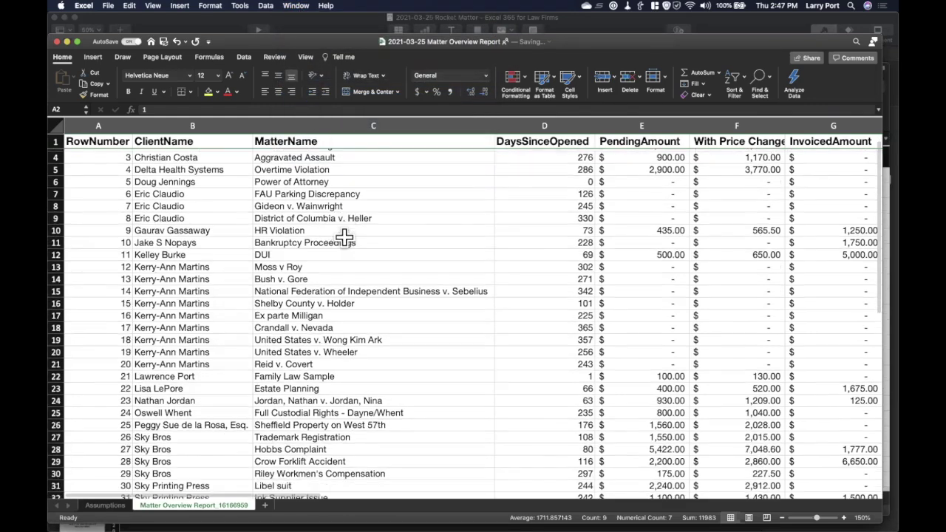
pyautogui.scroll(-5, 344, 236)
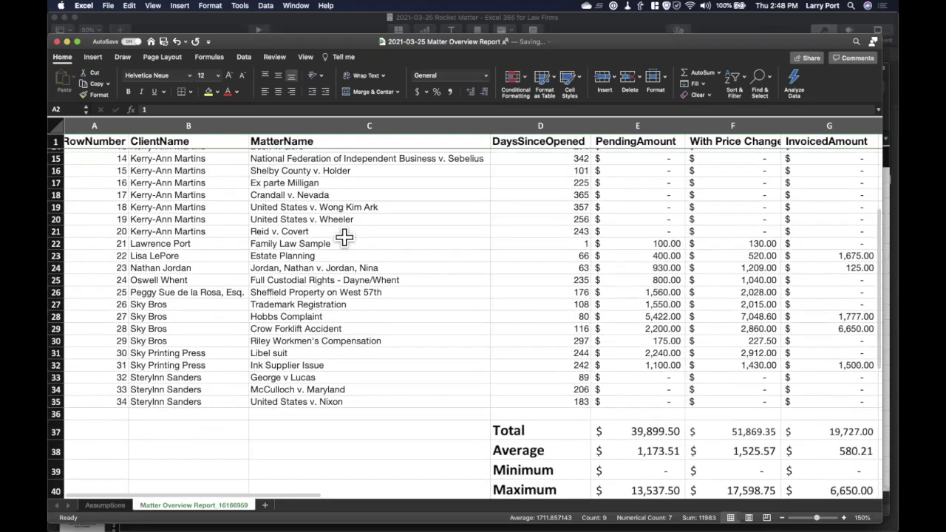
pyautogui.hscroll(2, 344, 237)
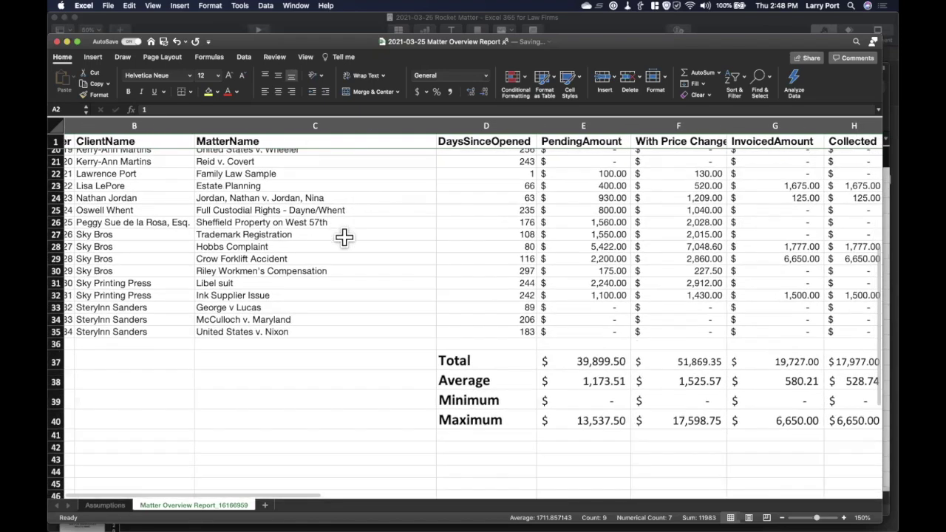
pyautogui.scroll(10, 345, 236)
pyautogui.hscroll(-2, 344, 237)
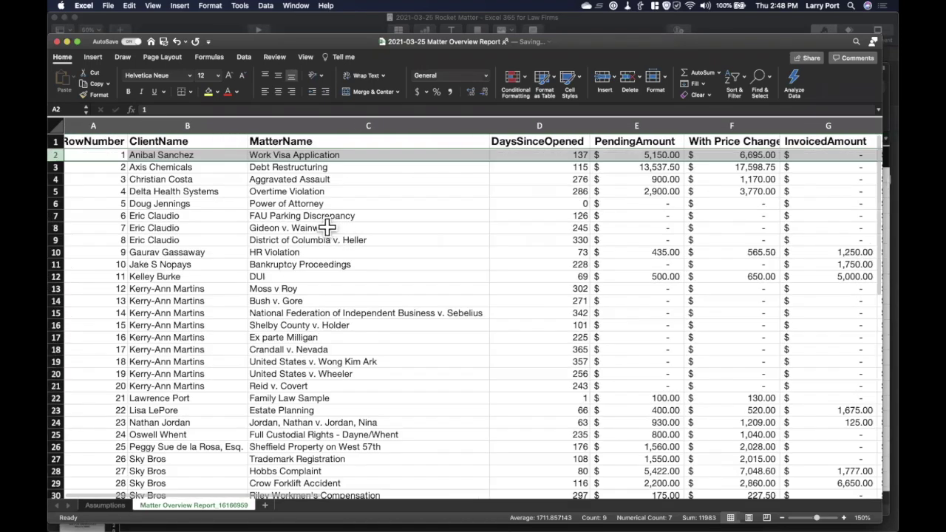
pyautogui.click(294, 6)
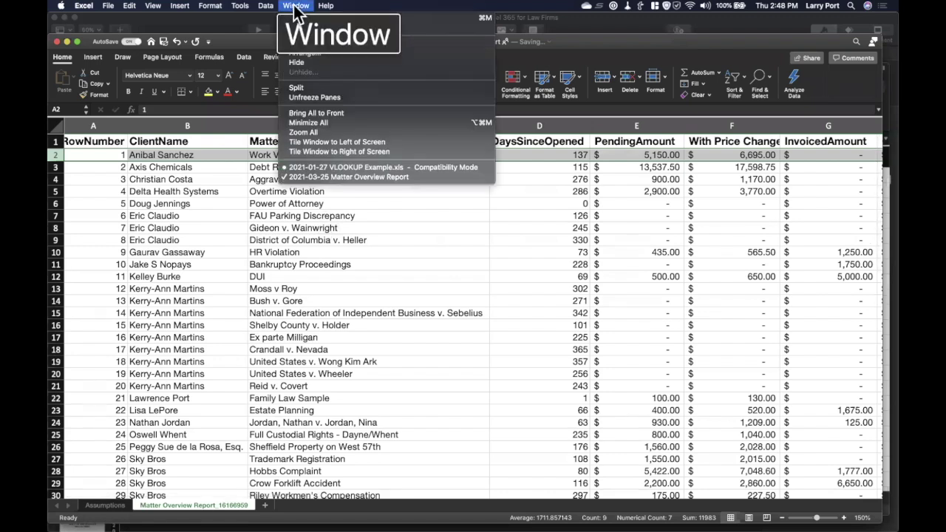
pyautogui.click(314, 97)
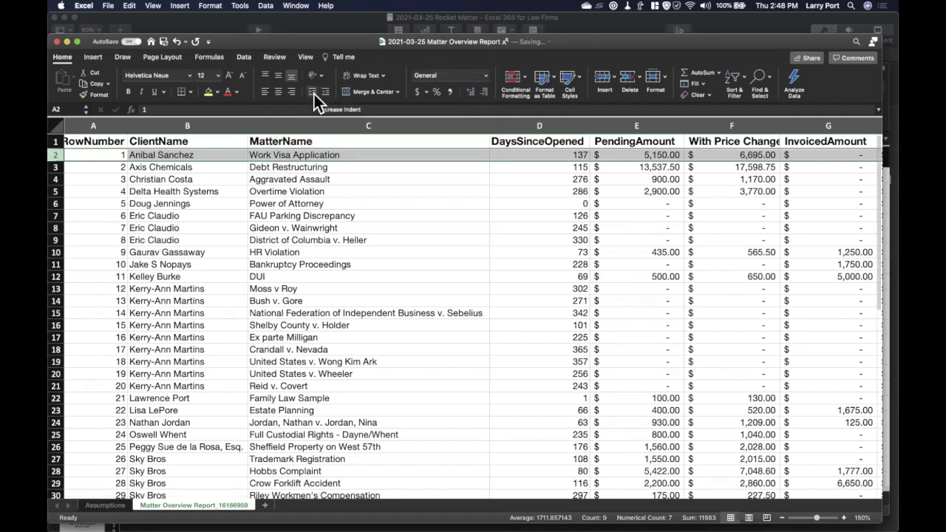
# Freeze the panes before the DaysSinceOpened column so columns A to C stay in view, and check them against the farther columns
pyautogui.click(208, 126)
pyautogui.click(276, 126)
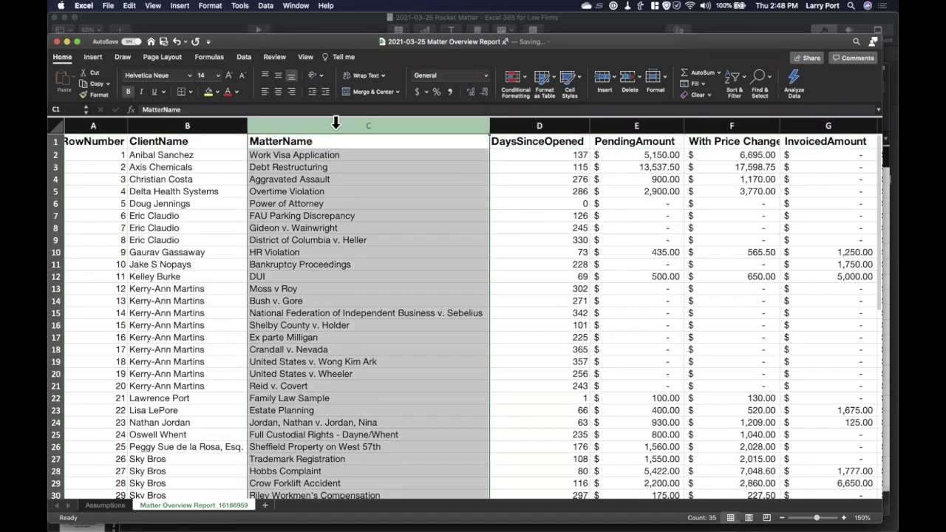
pyautogui.click(512, 127)
pyautogui.click(244, 6)
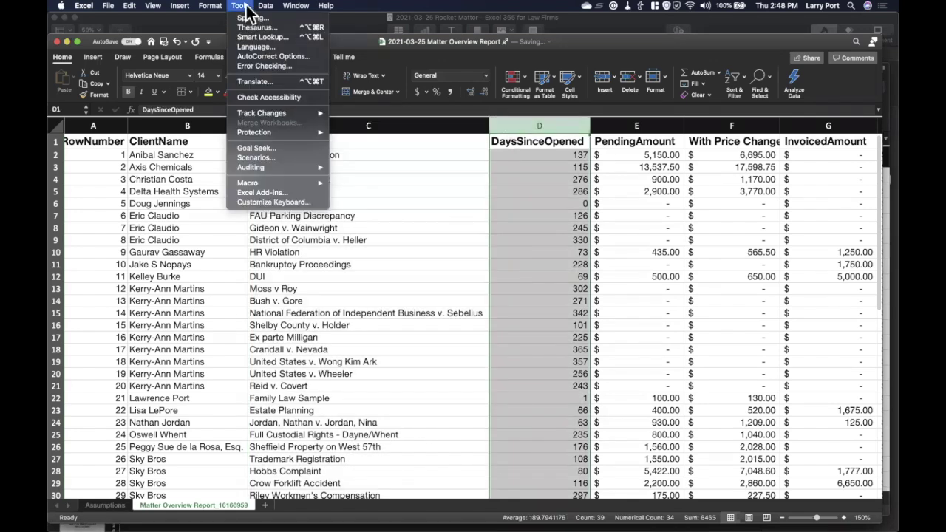
pyautogui.moveTo(296, 6)
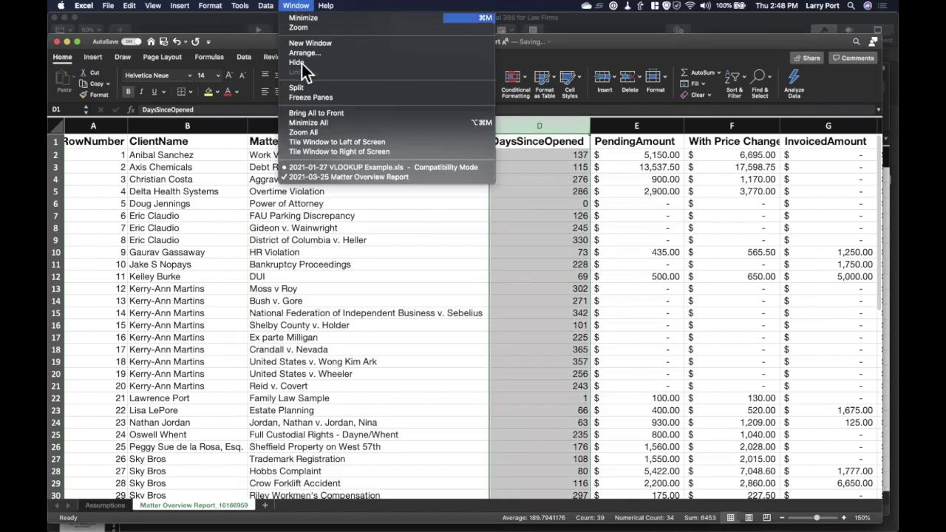
pyautogui.click(308, 96)
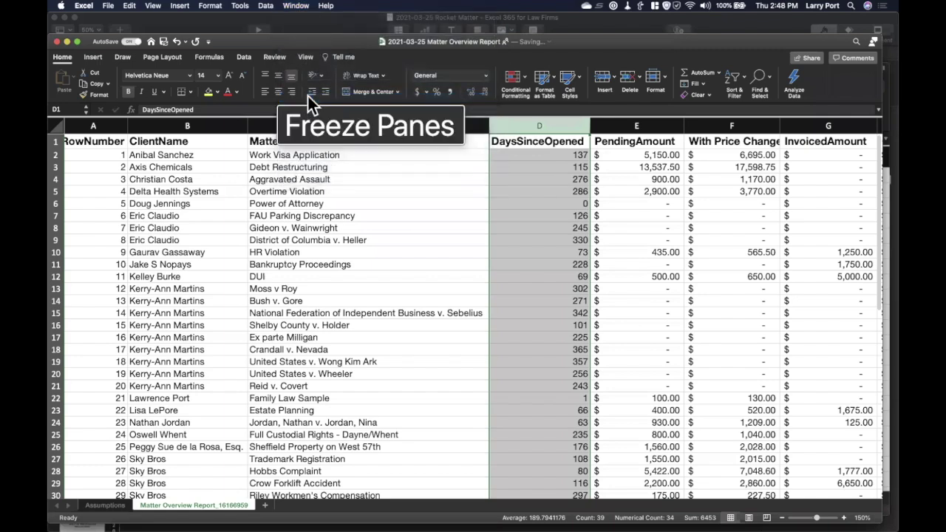
pyautogui.hscroll(2, 614, 220)
pyautogui.hscroll(10, 614, 221)
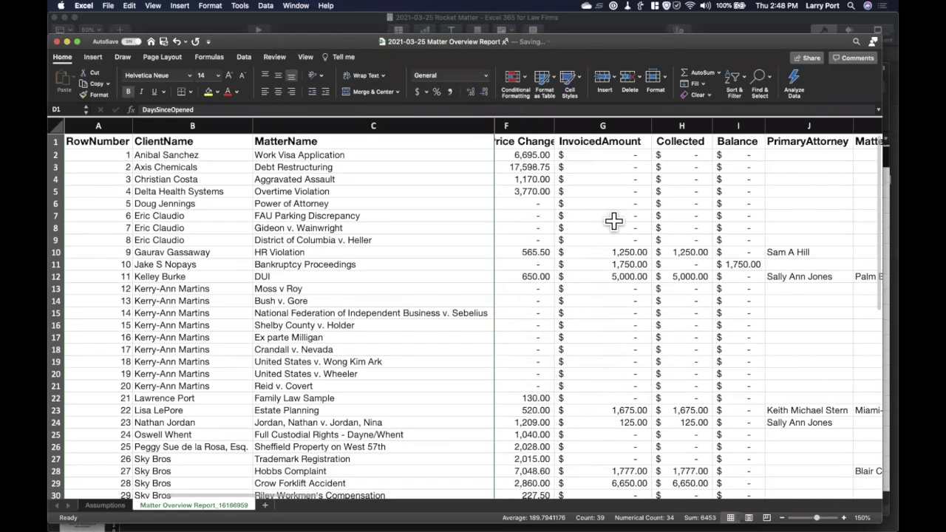
pyautogui.hscroll(-10, 614, 221)
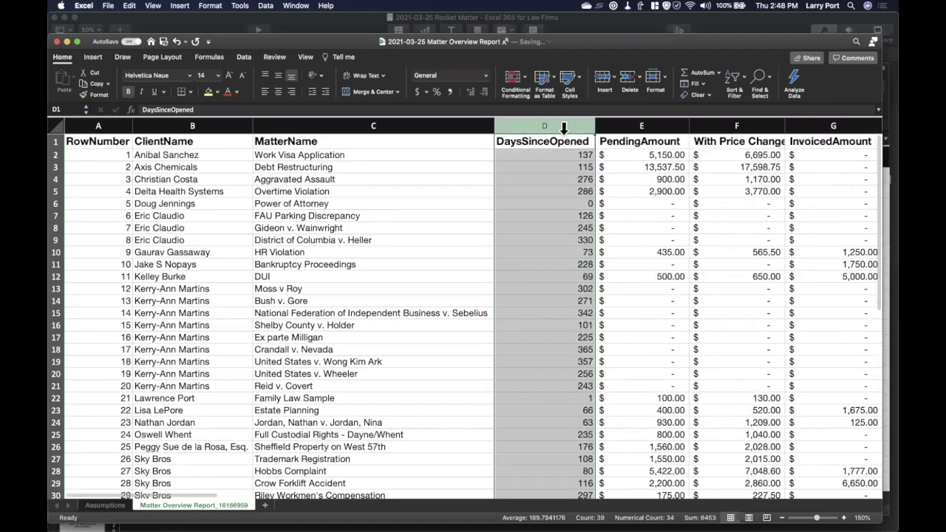
# Unfreeze columns A to C and check that the whole report moves freely
pyautogui.click(296, 6)
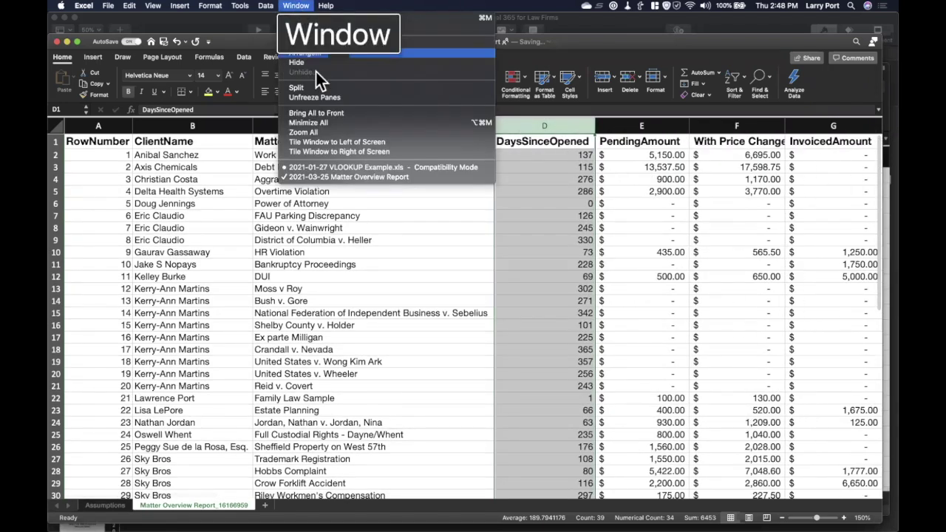
pyautogui.click(320, 92)
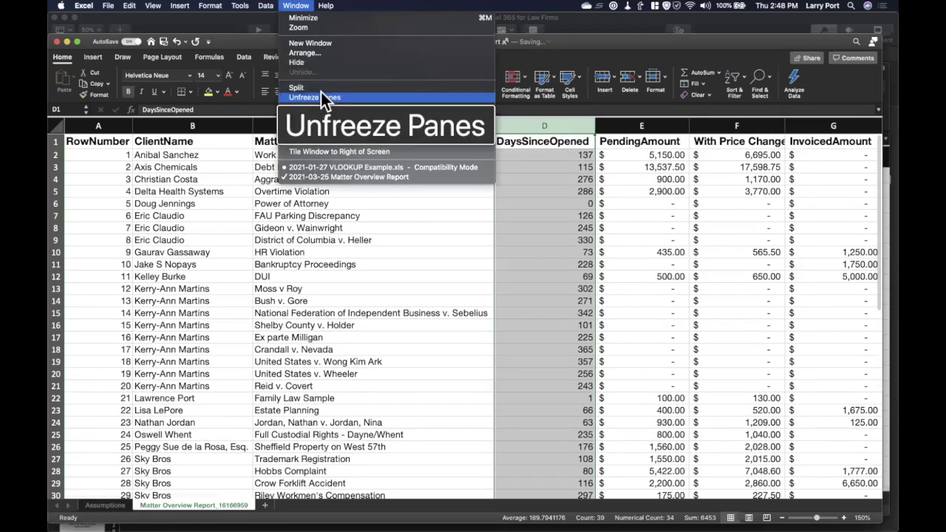
pyautogui.click(338, 239)
pyautogui.scroll(-1, 348, 245)
pyautogui.scroll(-10, 349, 245)
pyautogui.hscroll(5, 349, 245)
pyautogui.hscroll(-3, 348, 244)
pyautogui.scroll(10, 348, 245)
pyautogui.hscroll(-5, 347, 245)
# Switch to Keynote, present the IF slide about a condition deciding a cell's value, and end the slideshow
pyautogui.press('super+Tab')
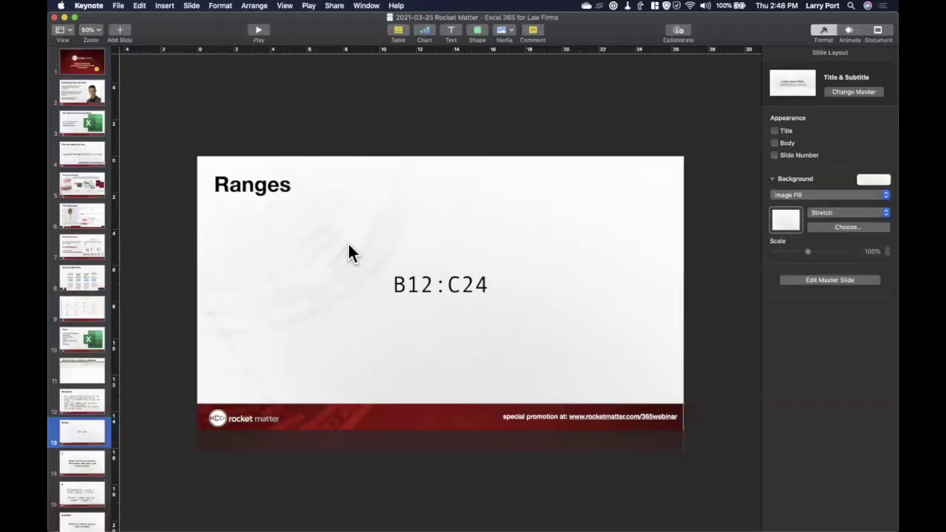
pyautogui.click(84, 454)
pyautogui.scroll(-2, 84, 454)
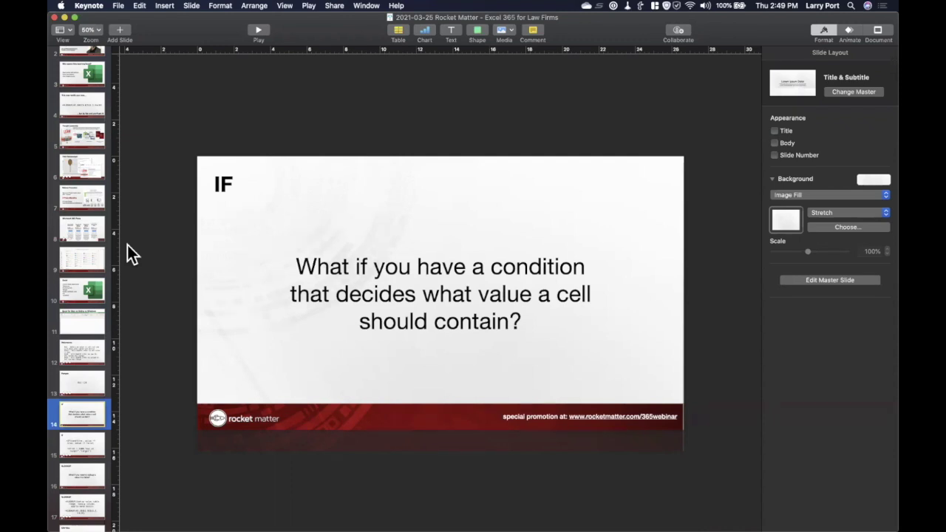
pyautogui.click(255, 31)
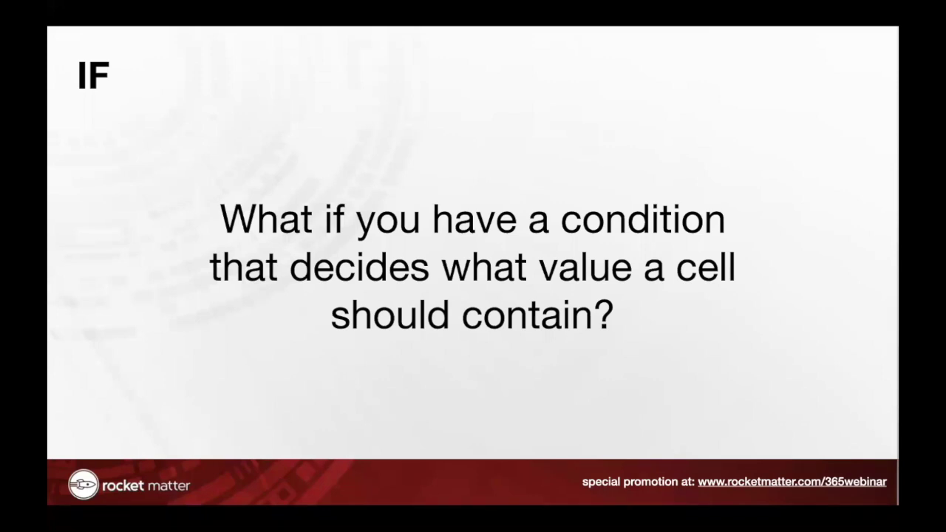
pyautogui.press('Escape')
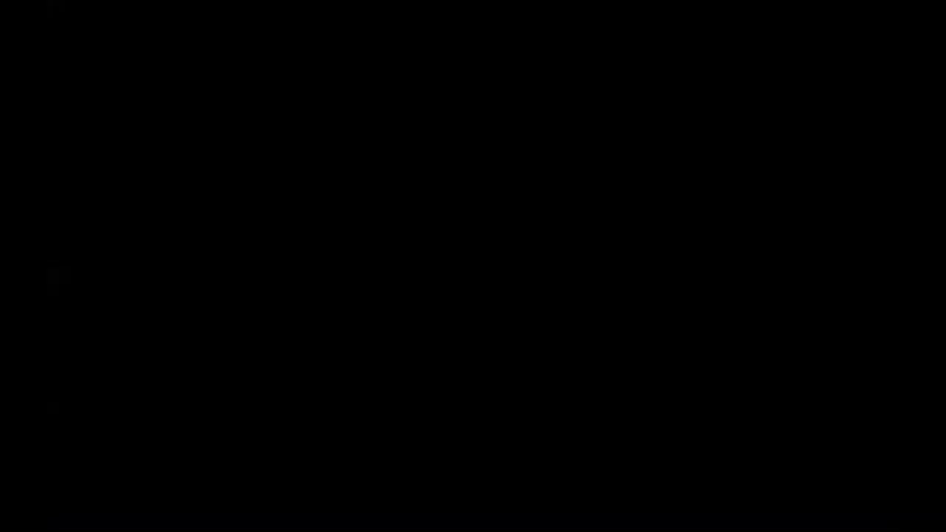
# Switch back to the Matter Overview Report workbook in Excel
pyautogui.press('super+Tab')
pyautogui.press('super+Tab')
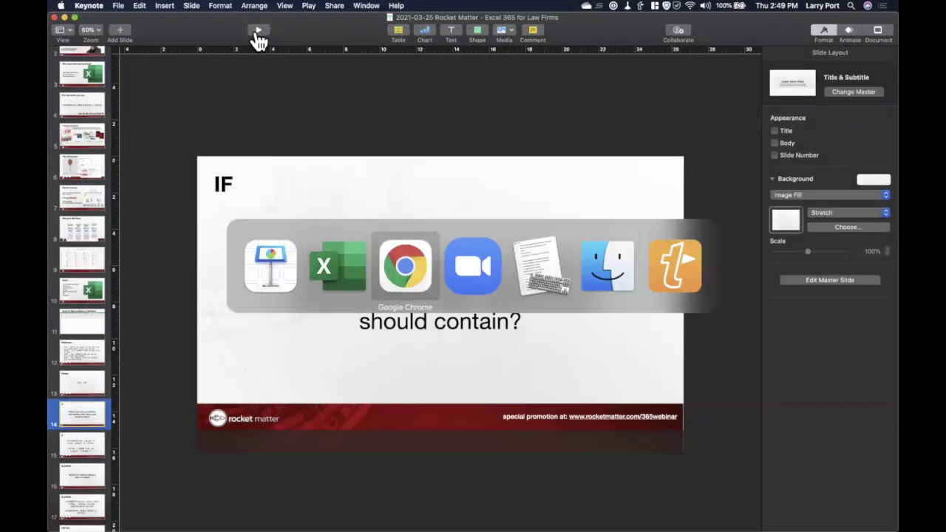
pyautogui.press('super+Tab')
pyautogui.press('super+Tab')
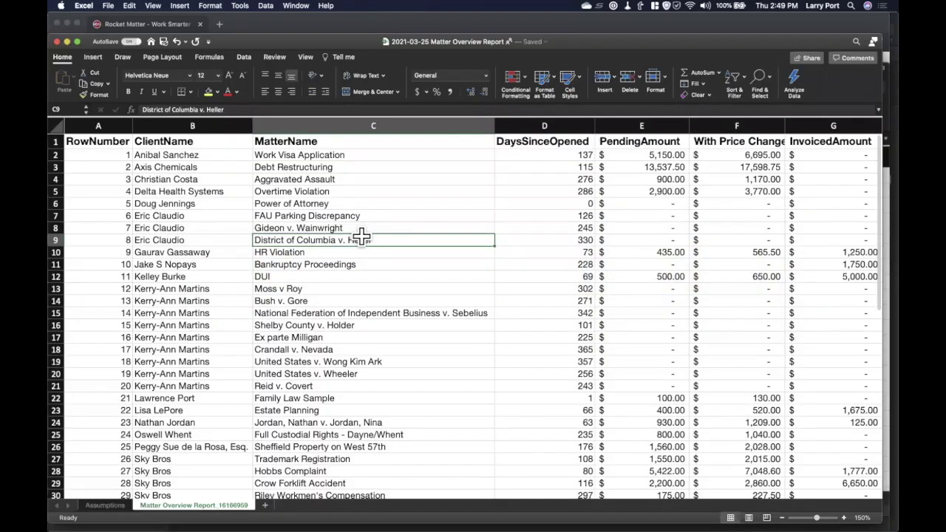
# Insert a blank column before the InvoicedAmount column
pyautogui.hscroll(5, 358, 234)
pyautogui.scroll(-8, 362, 236)
pyautogui.scroll(10, 362, 236)
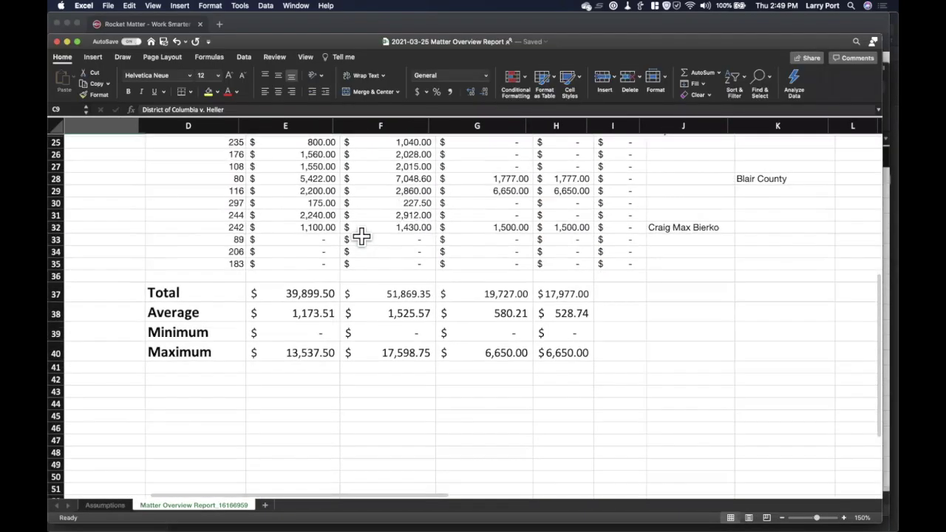
pyautogui.hscroll(-2, 361, 236)
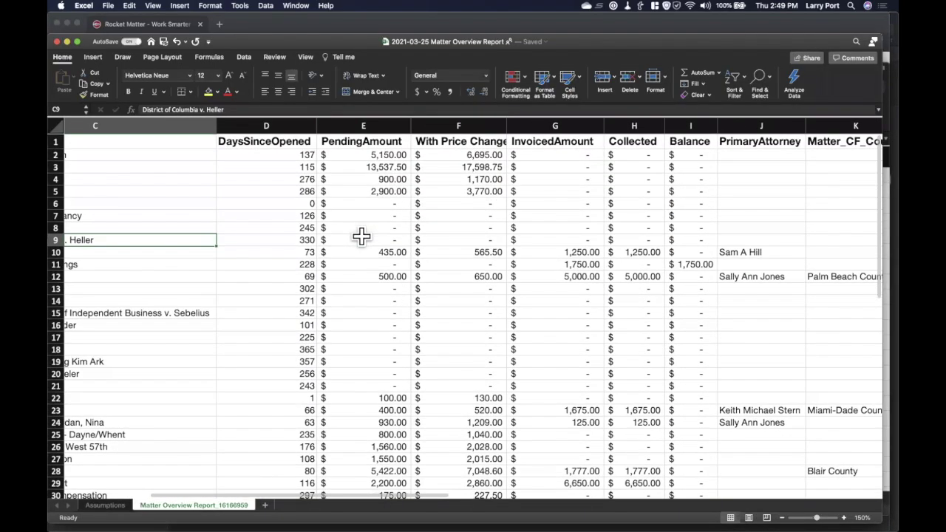
pyautogui.hscroll(-2, 362, 235)
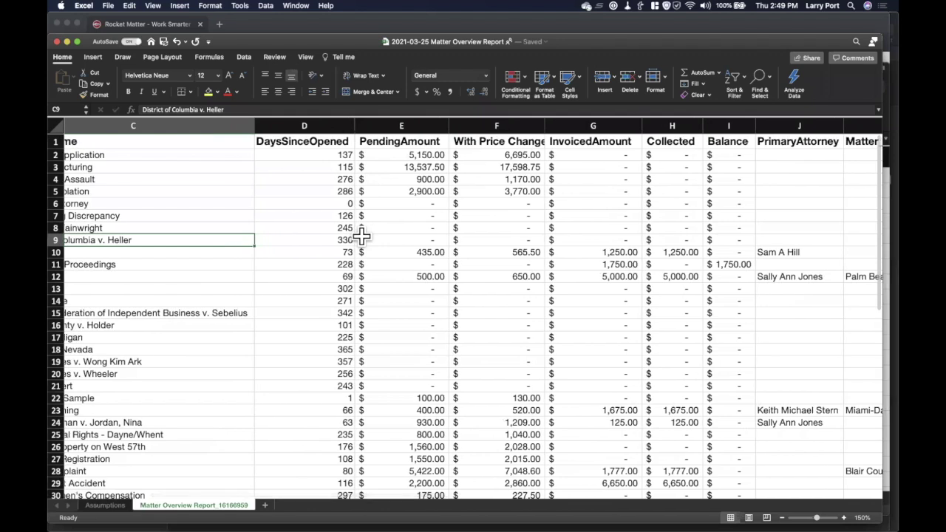
pyautogui.click(489, 129)
pyautogui.click(583, 126)
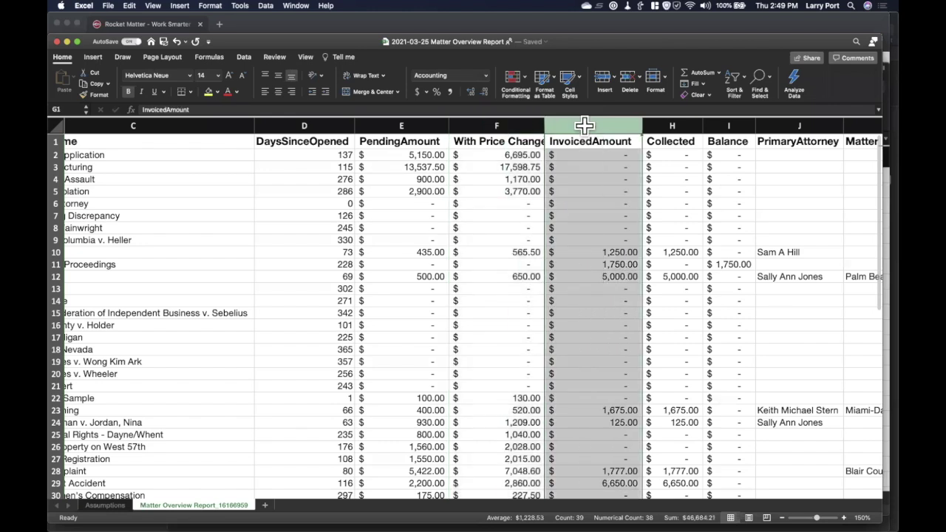
pyautogui.rightClick(584, 124)
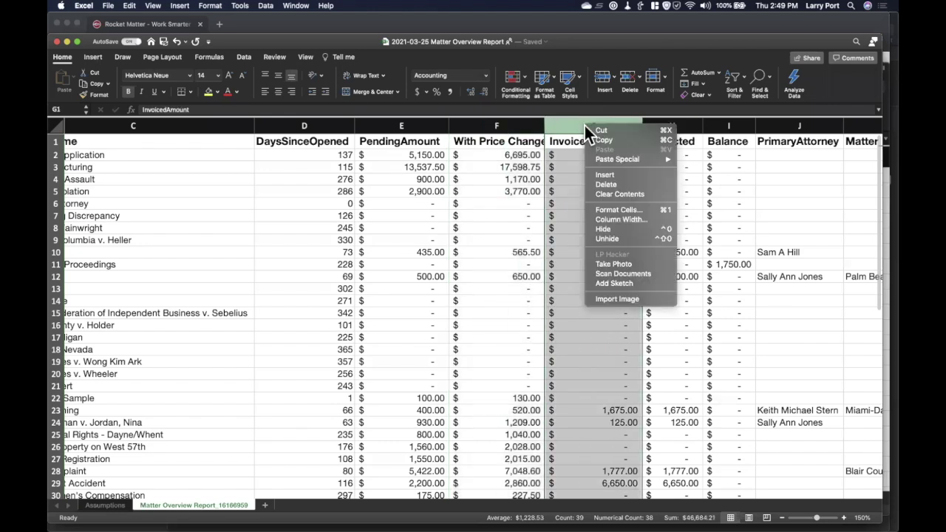
pyautogui.click(617, 174)
# Label the new blank column "50% Off" in cell G1
pyautogui.click(625, 140)
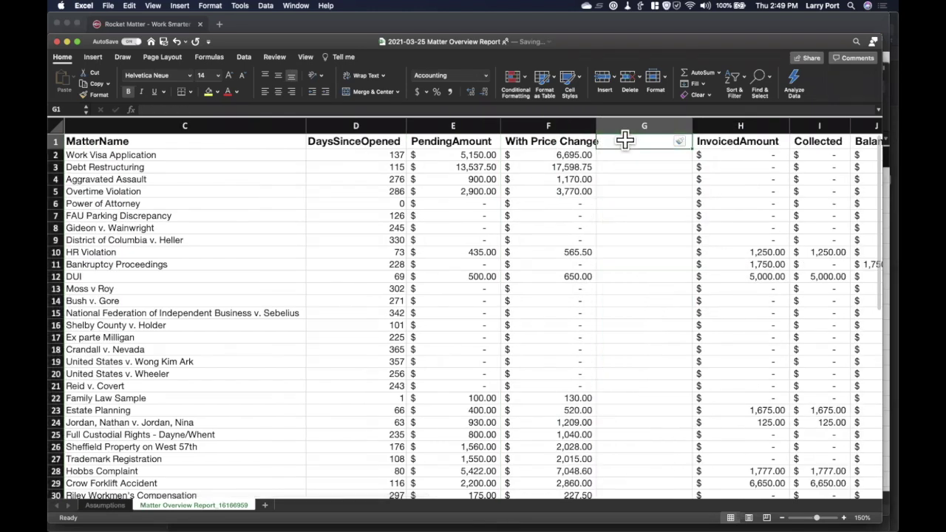
pyautogui.hscroll(5, 625, 141)
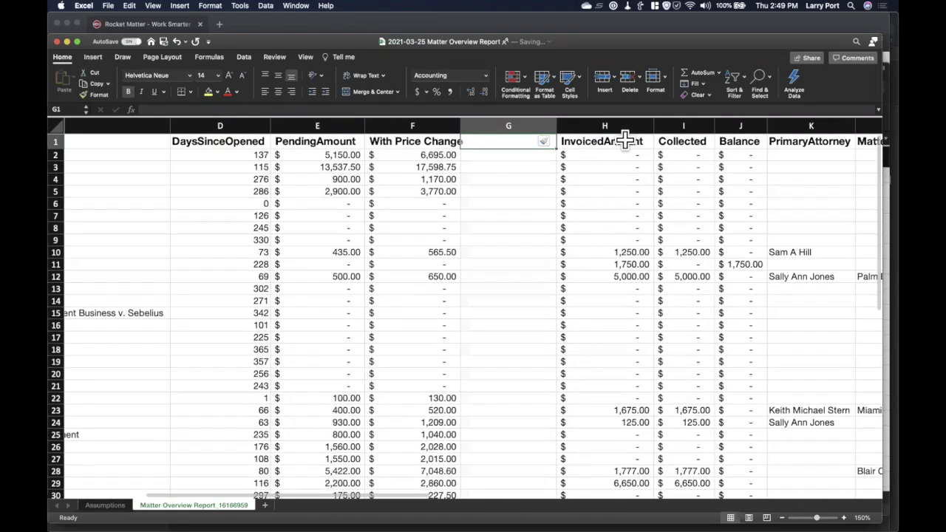
pyautogui.write('Half')
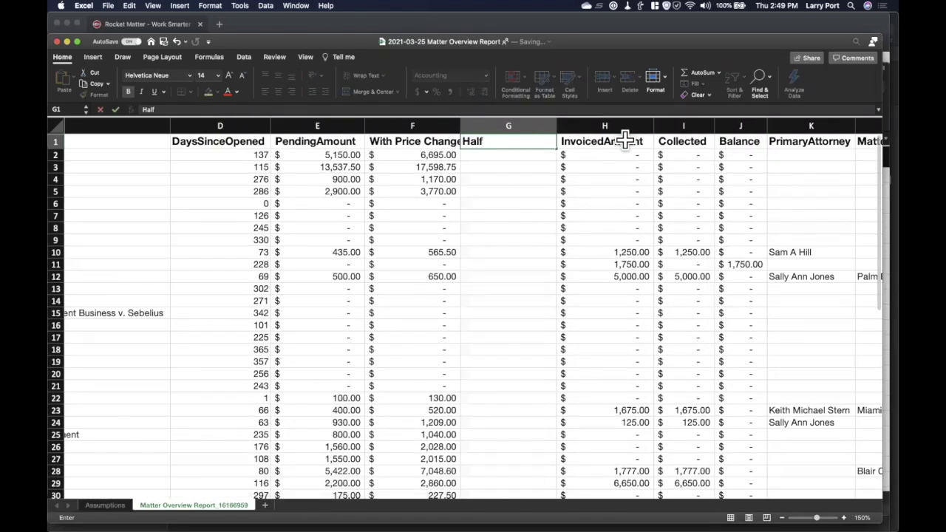
pyautogui.press('BackSpace')
pyautogui.press('BackSpace')
pyautogui.press('BackSpace')
pyautogui.press('BackSpace')
pyautogui.write('50% Off')
pyautogui.press('Return')
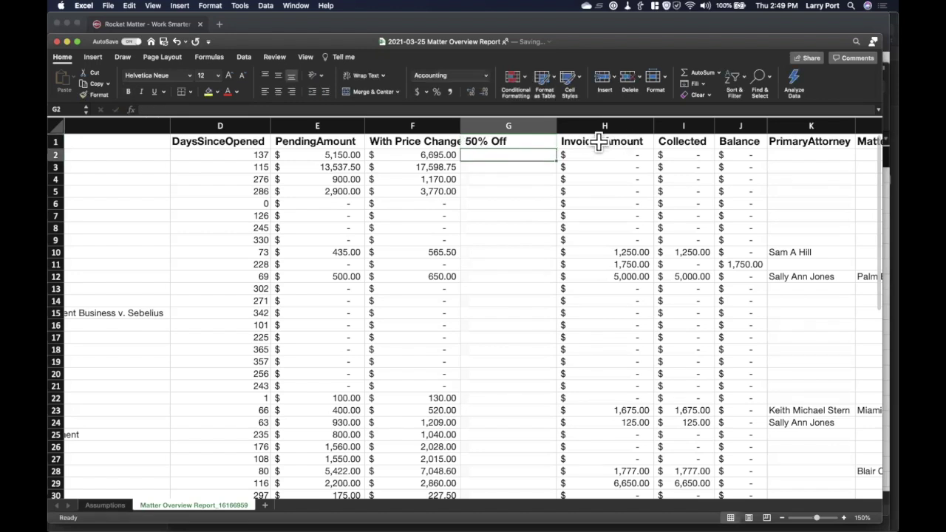
# Widen the With Price Change column so that its whole heading fits
pyautogui.moveTo(460, 124); pyautogui.dragTo(471, 124)
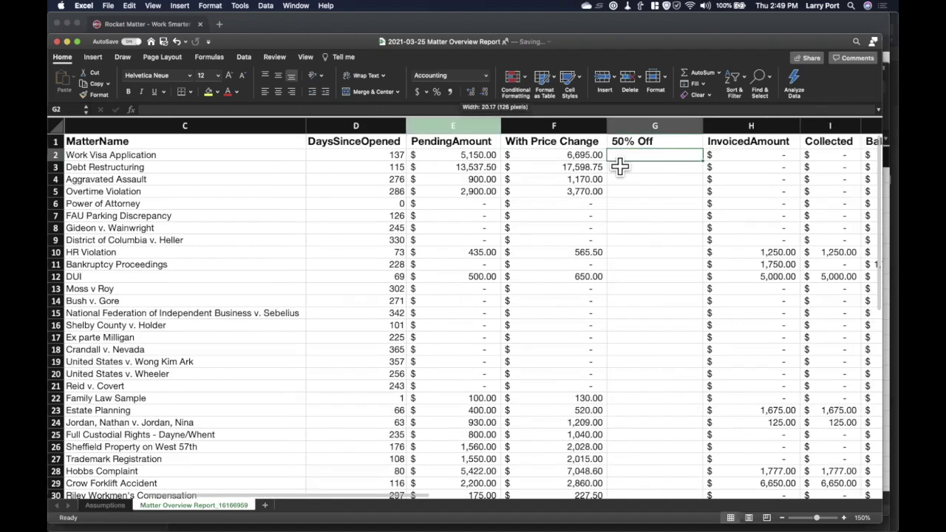
pyautogui.hscroll(1, 619, 166)
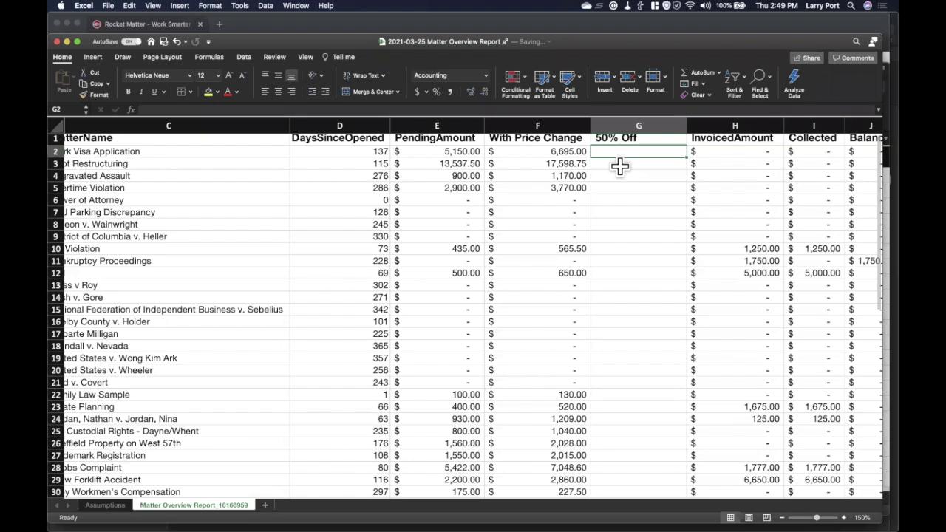
pyautogui.hscroll(-1, 619, 166)
pyautogui.scroll(-1, 620, 167)
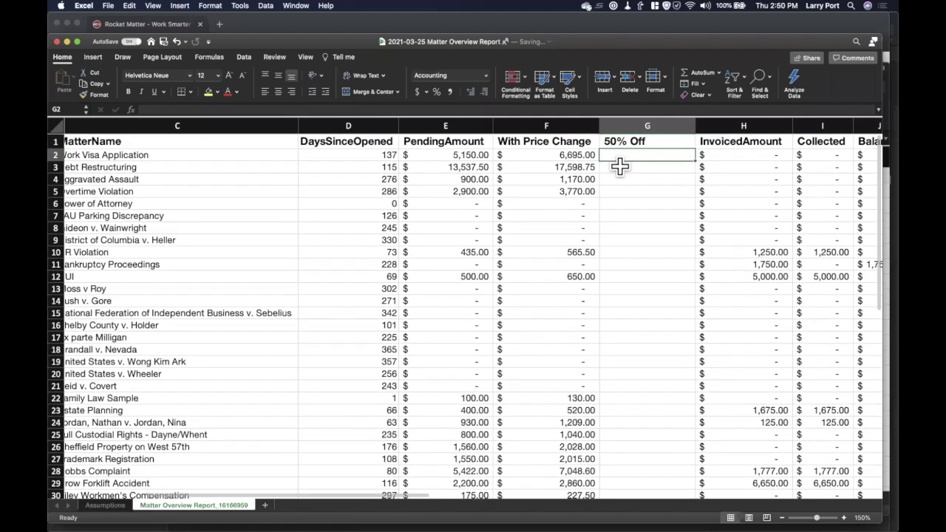
# Replace the heading in cell G1 with "Target"
pyautogui.click(627, 143)
pyautogui.press('Delete')
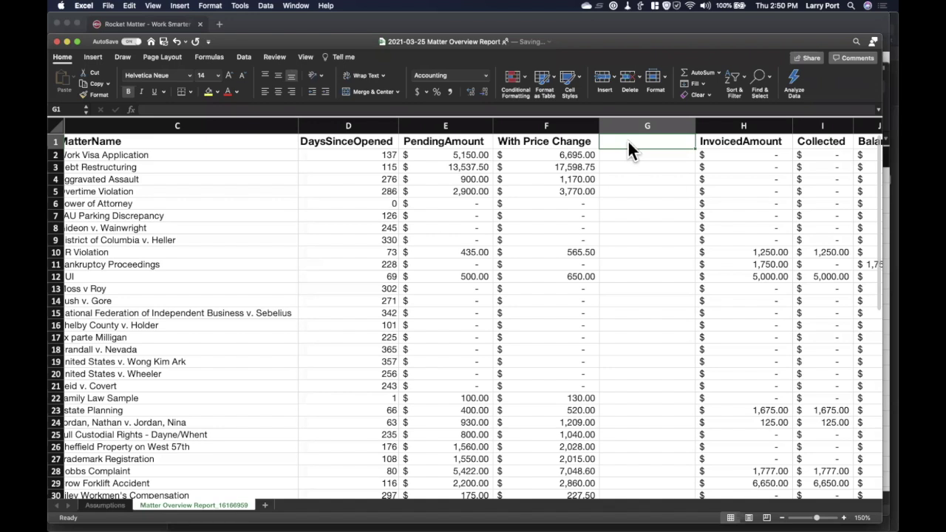
pyautogui.write('Taregt')
pyautogui.press('BackSpace')
pyautogui.press('BackSpace')
pyautogui.press('BackSpace')
pyautogui.write('get')
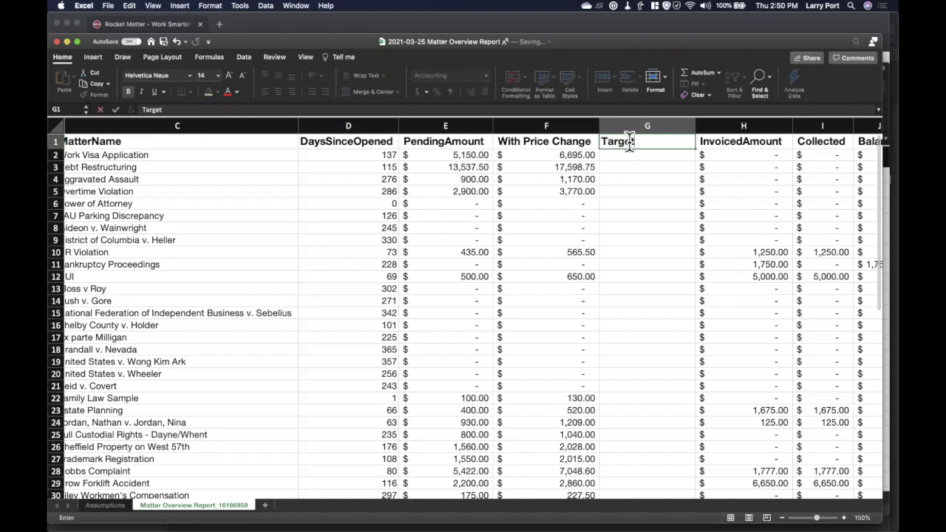
pyautogui.press('Return')
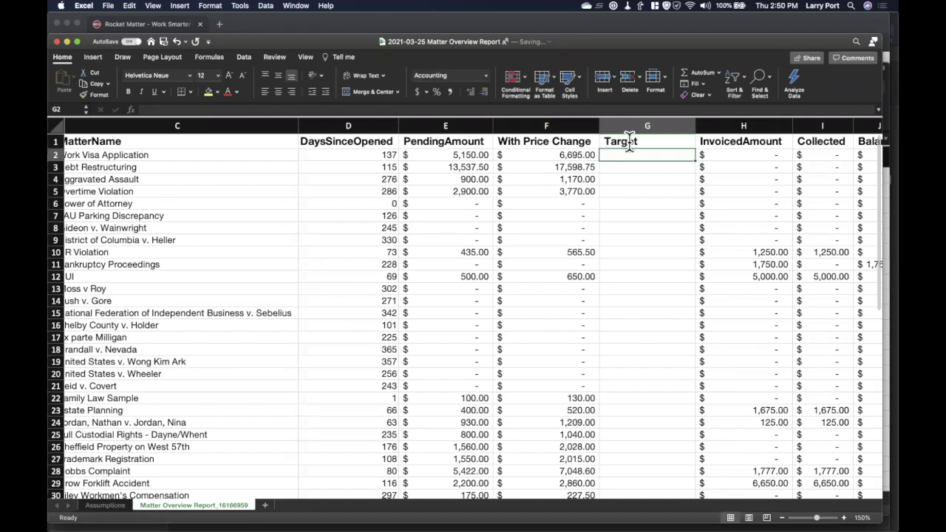
# Enter the formula =10000/E2 in G2, dividing 10000 by the first matter's PendingAmount
pyautogui.write('=')
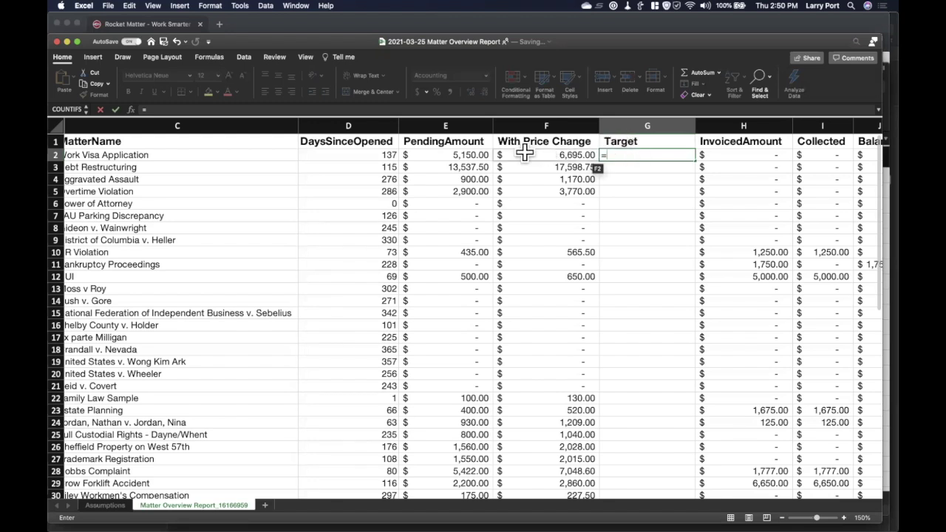
pyautogui.click(471, 150)
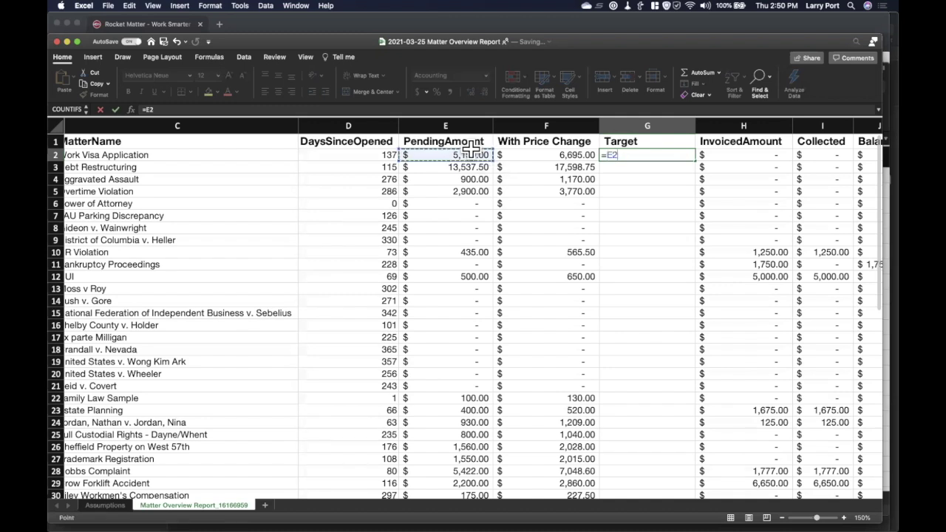
pyautogui.press('BackSpace')
pyautogui.press('BackSpace')
pyautogui.write('1')
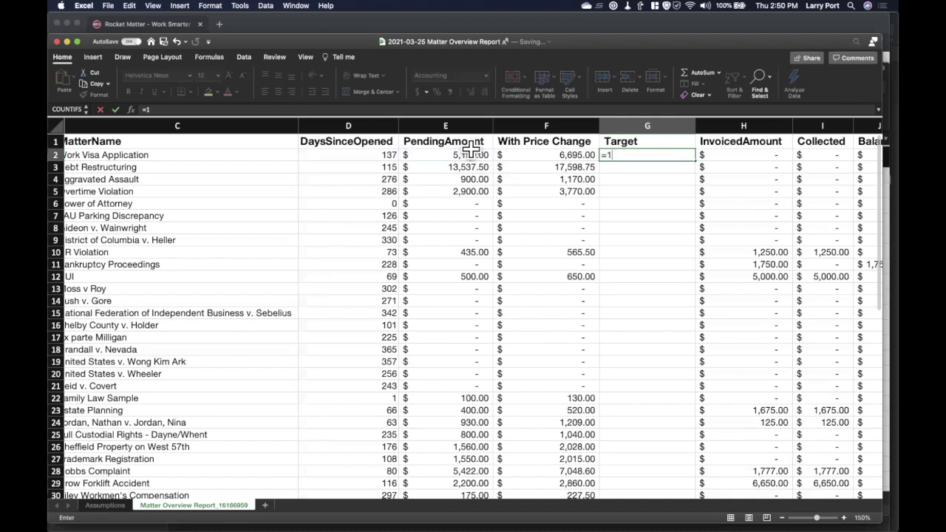
pyautogui.write('0000/')
pyautogui.click(471, 154)
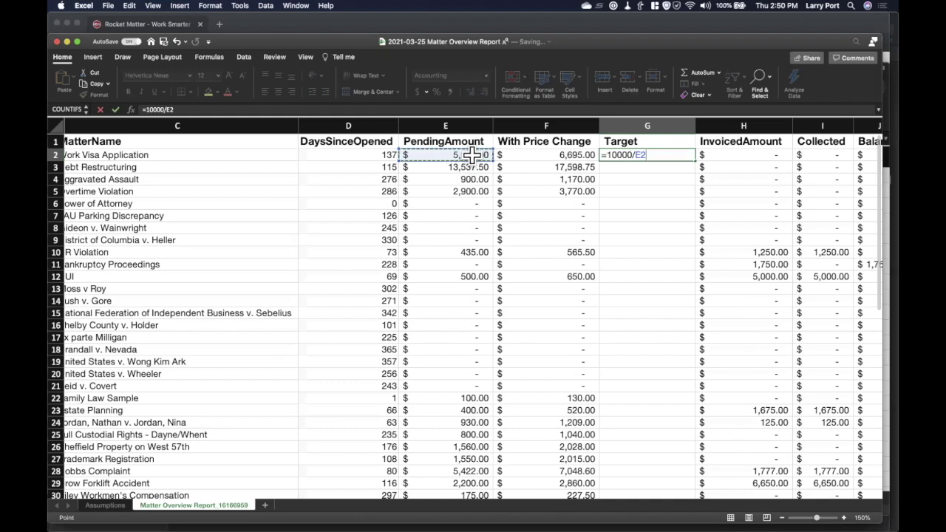
pyautogui.press('Return')
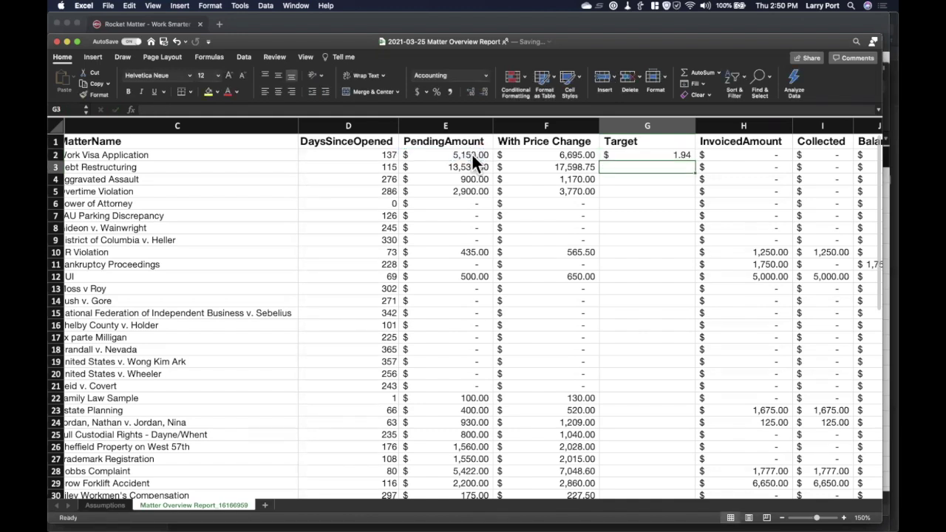
# Change the format of the Target value in G2 to Number
pyautogui.press('Up')
pyautogui.click(484, 74)
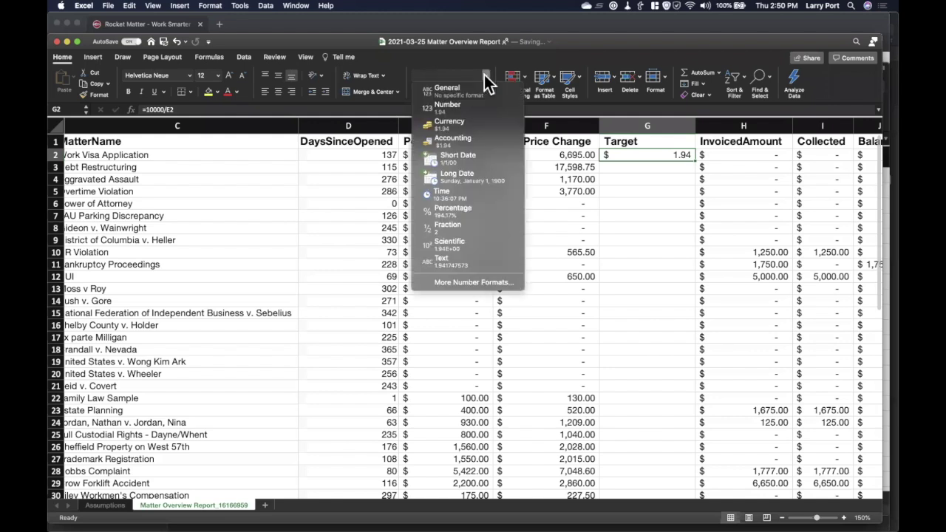
pyautogui.click(476, 102)
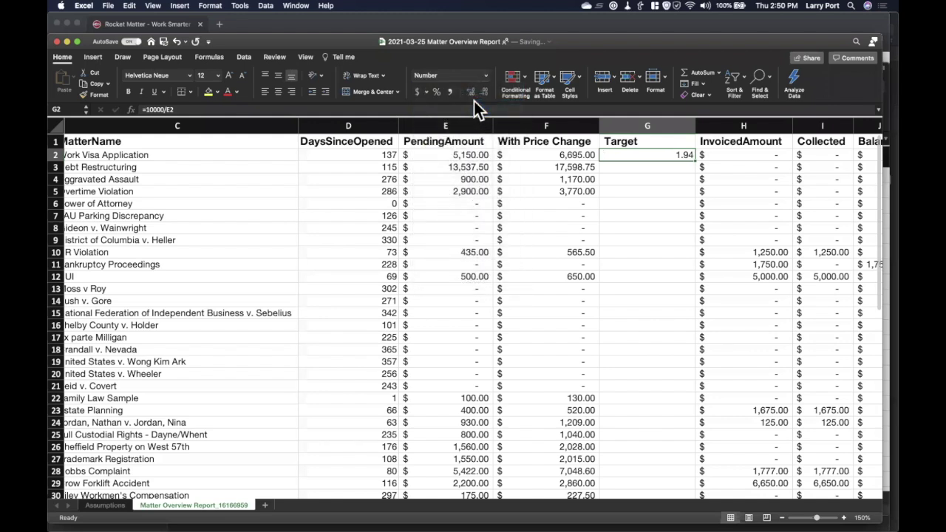
# Copy the Target formula from G2 into each cell from G3 to G6
pyautogui.press('super+c')
pyautogui.press('Down')
pyautogui.press('Down')
pyautogui.press('Down')
pyautogui.press('Down')
pyautogui.press('Down')
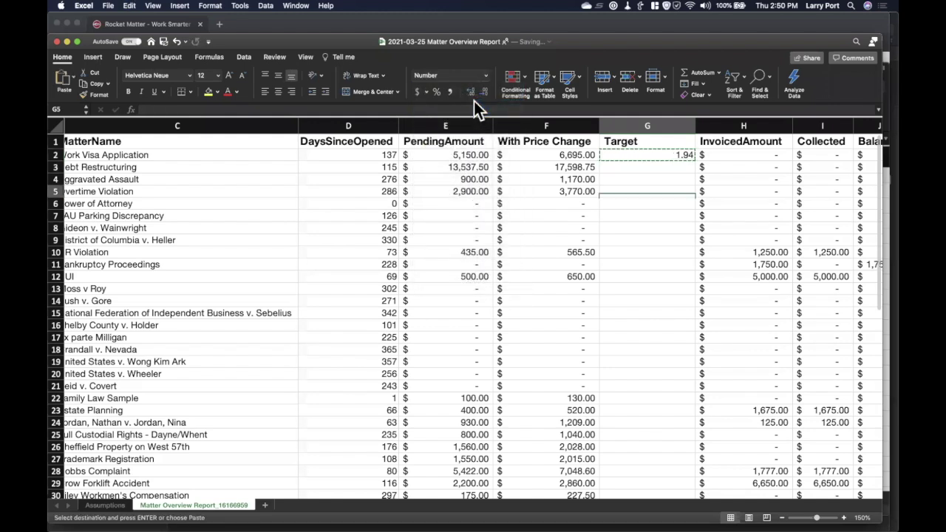
pyautogui.press('Up')
pyautogui.press('Up')
pyautogui.press('Up')
pyautogui.press('Up')
pyautogui.press('super+v')
pyautogui.press('Down')
pyautogui.press('super+v')
pyautogui.press('Down')
pyautogui.press('super+v')
pyautogui.press('Down')
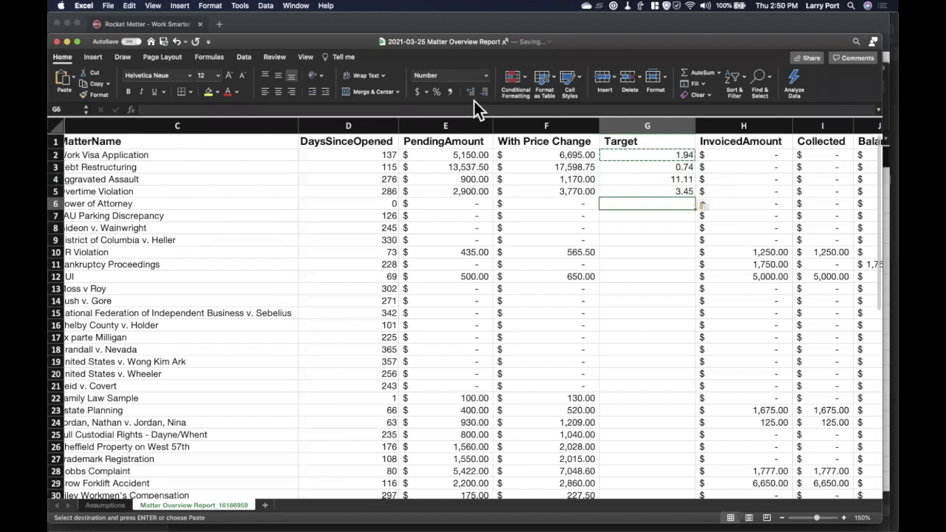
pyautogui.press('super+v')
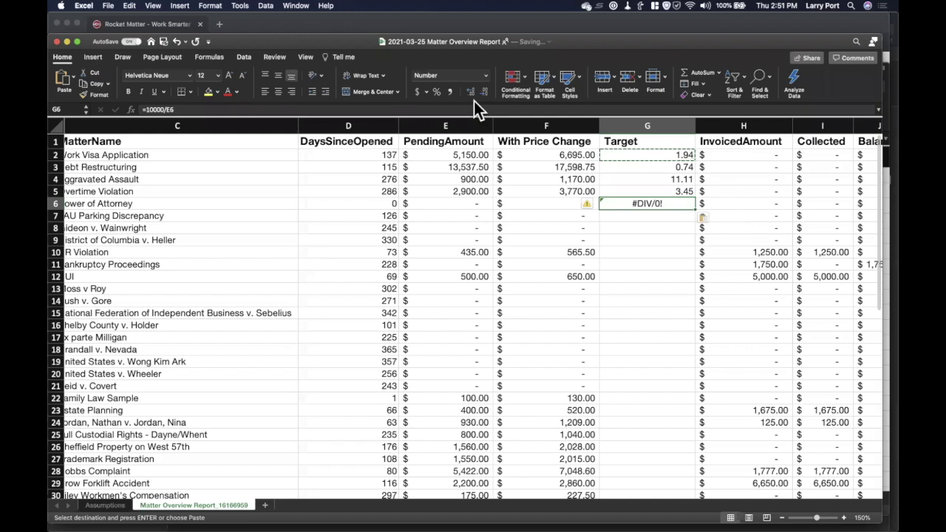
# Begin a new formula in G6, switch to Keynote and present the slide with the IF function's syntax, ending the slideshow
pyautogui.write('=')
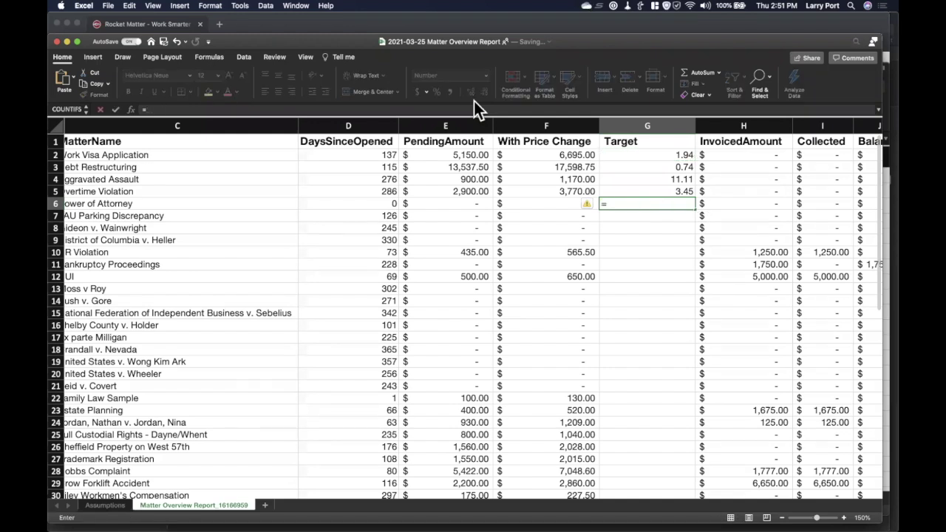
pyautogui.press('super+Tab')
pyautogui.press('super+Tab')
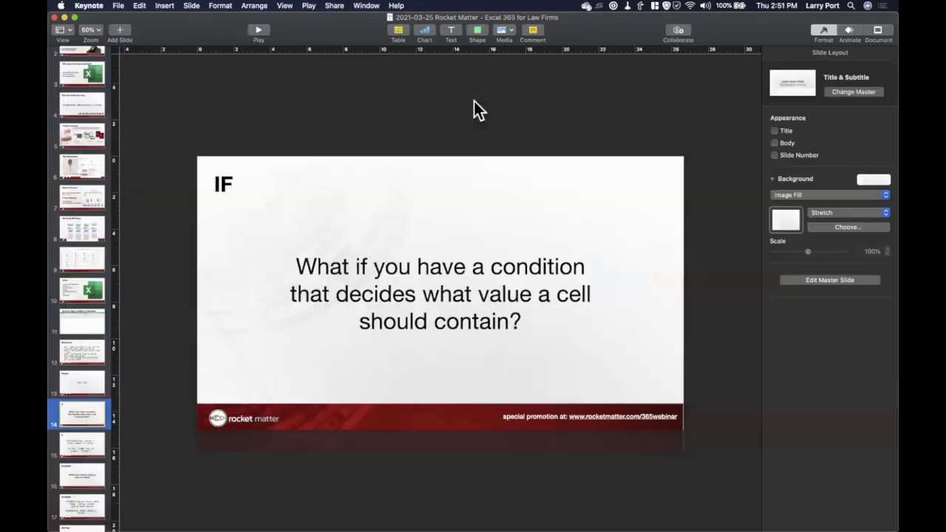
pyautogui.click(81, 443)
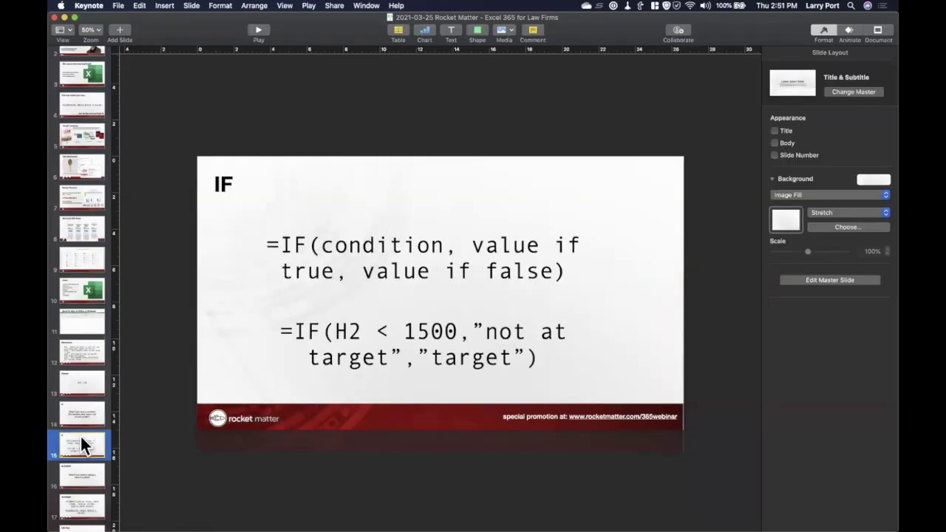
pyautogui.click(260, 31)
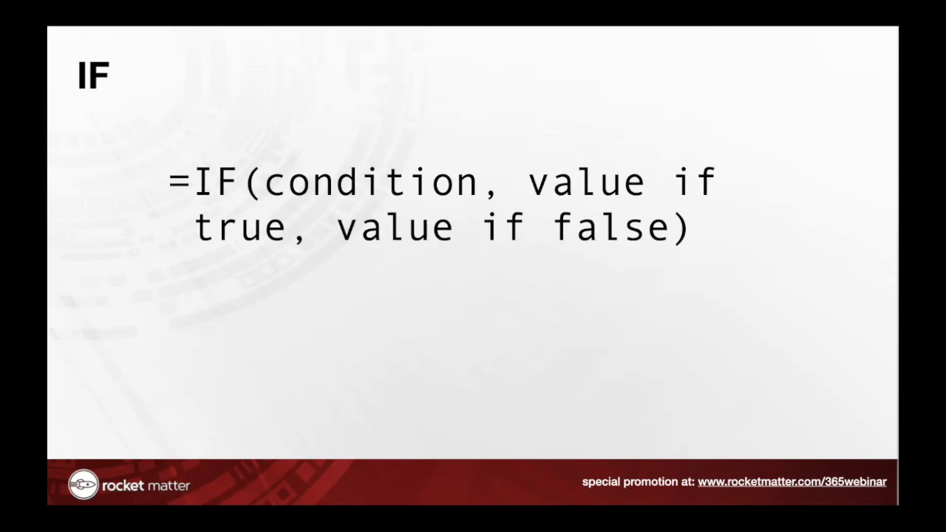
pyautogui.press('Escape')
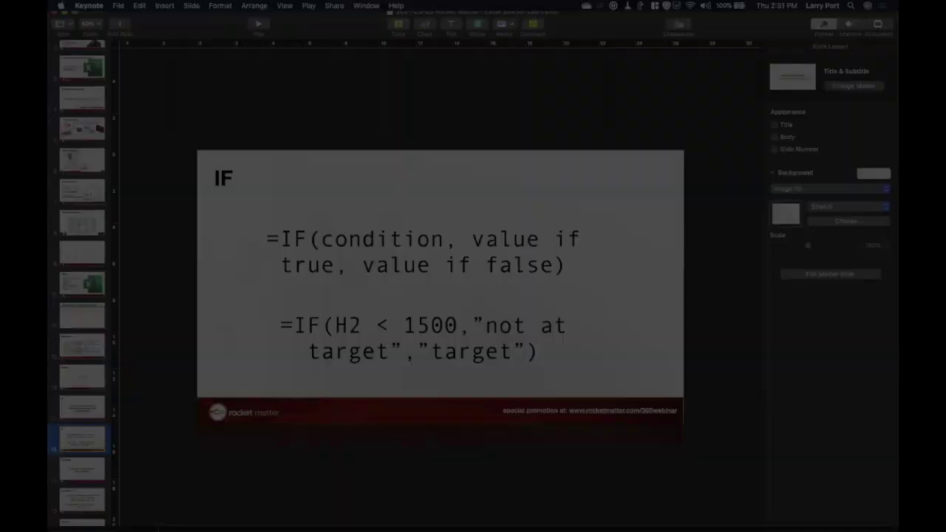
# Switch back to Excel and complete the formula in G6 as =IF(E6=0, 0, 10000/0)
pyautogui.press('super+Tab')
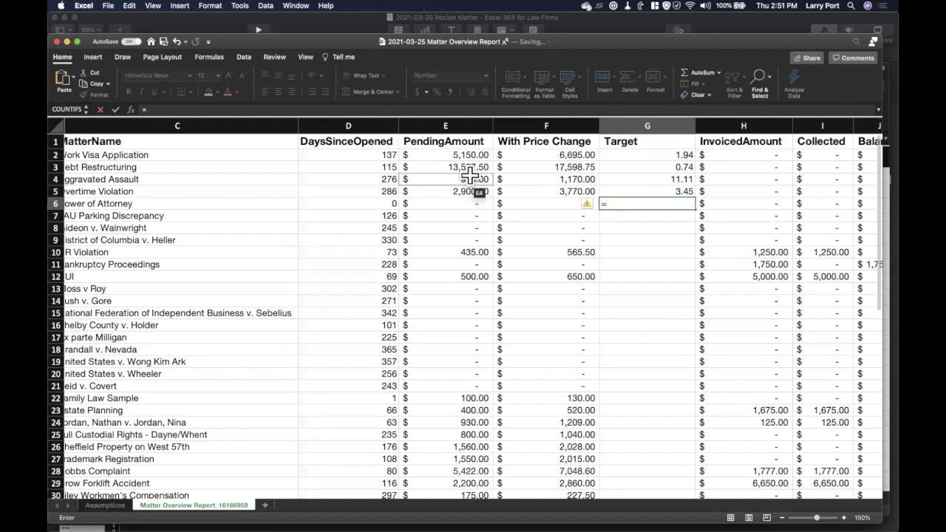
pyautogui.write('IF(')
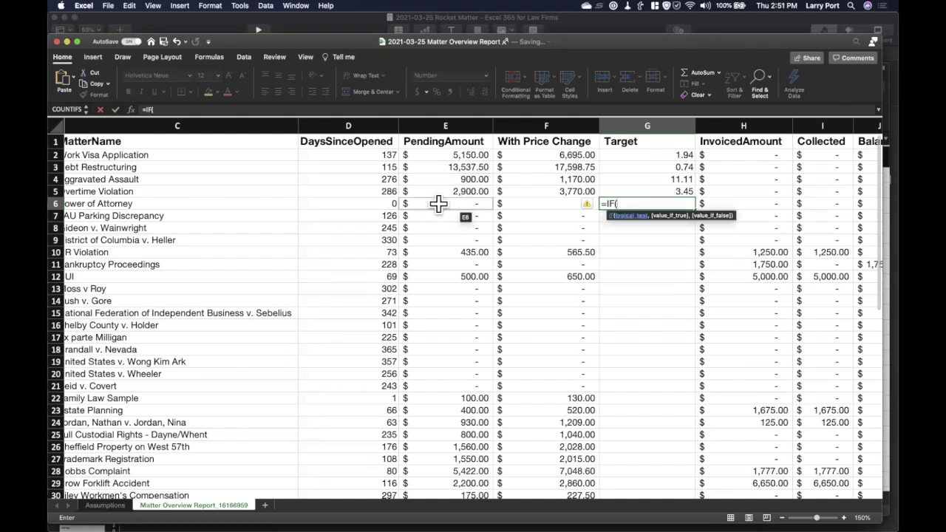
pyautogui.click(443, 202)
pyautogui.write('=0,')
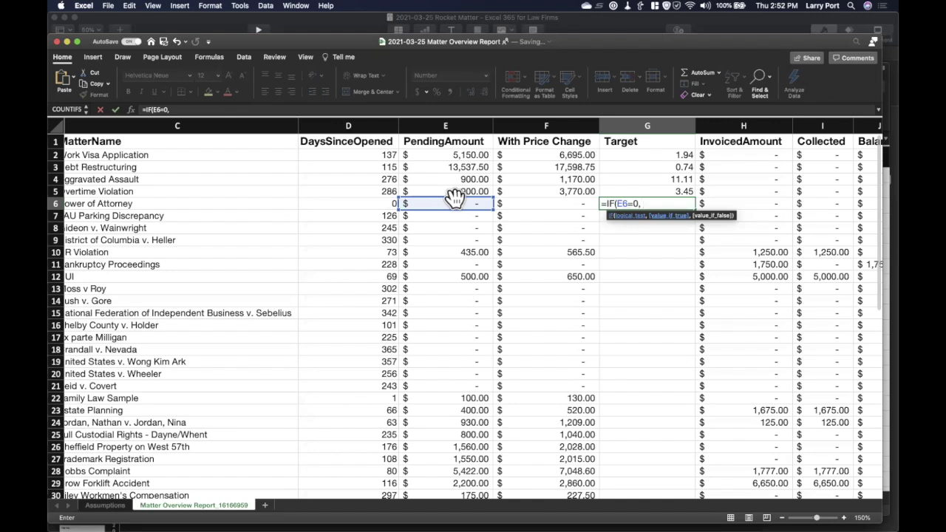
pyautogui.write('0, 10000')
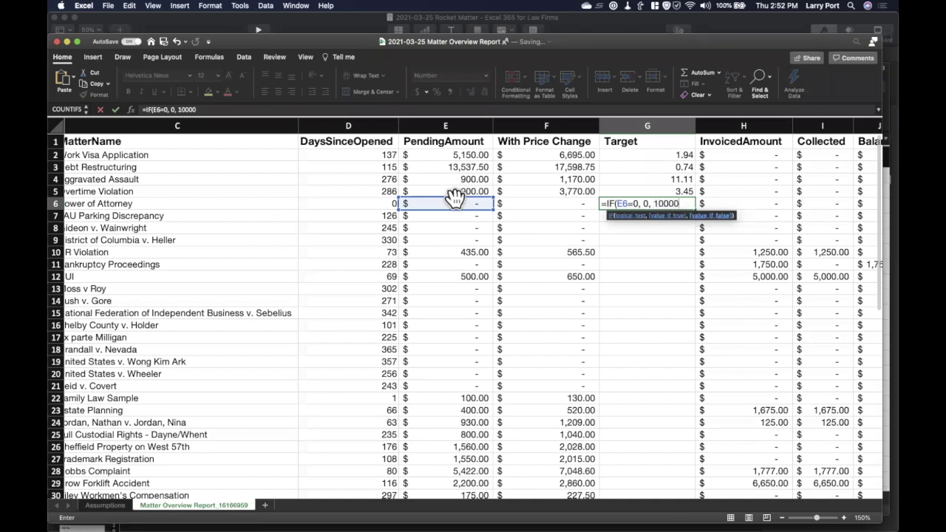
pyautogui.write('/0)')
pyautogui.press('Return')
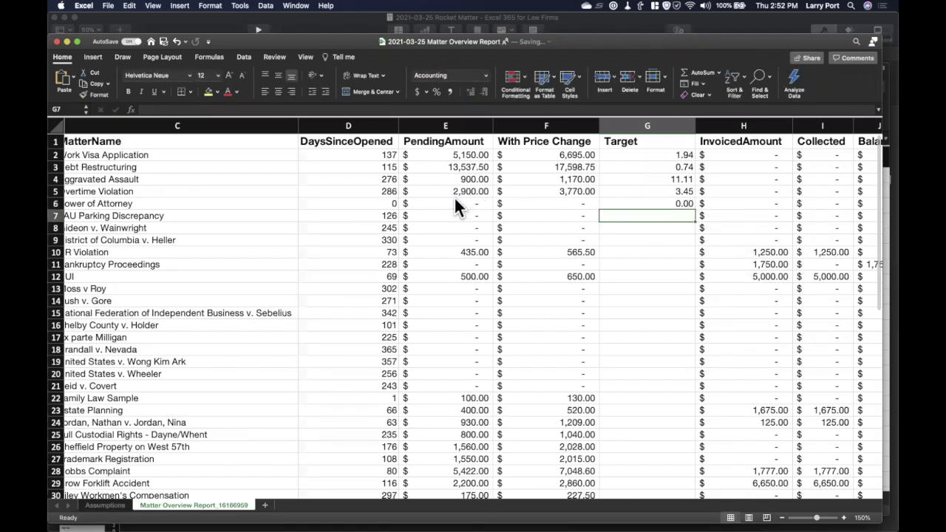
# Try copying the IF formula from G6 up into G5, and clear the contents of G5
pyautogui.hotkey('ctrl', 'c')
pyautogui.press('Up')
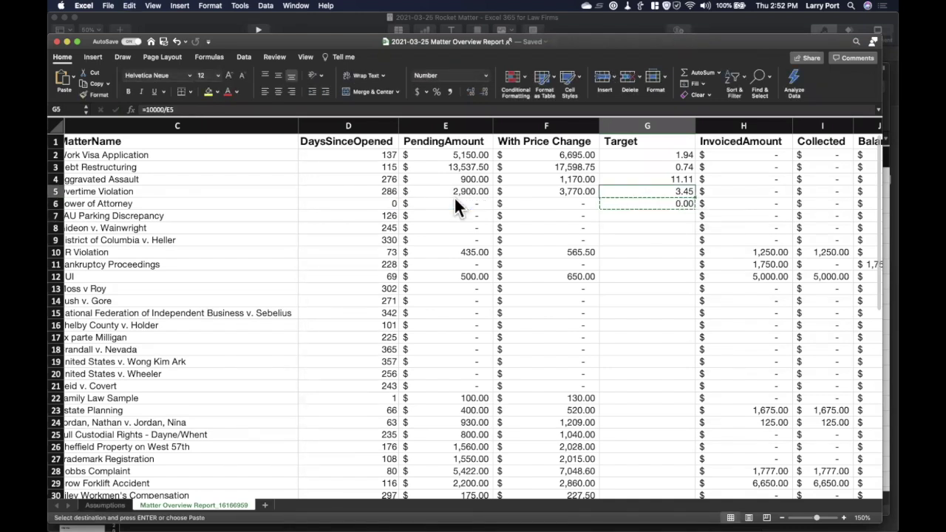
pyautogui.hotkey('ctrl', 'v')
pyautogui.press('Up')
pyautogui.press('Down')
pyautogui.press('Delete')
pyautogui.press('Down')
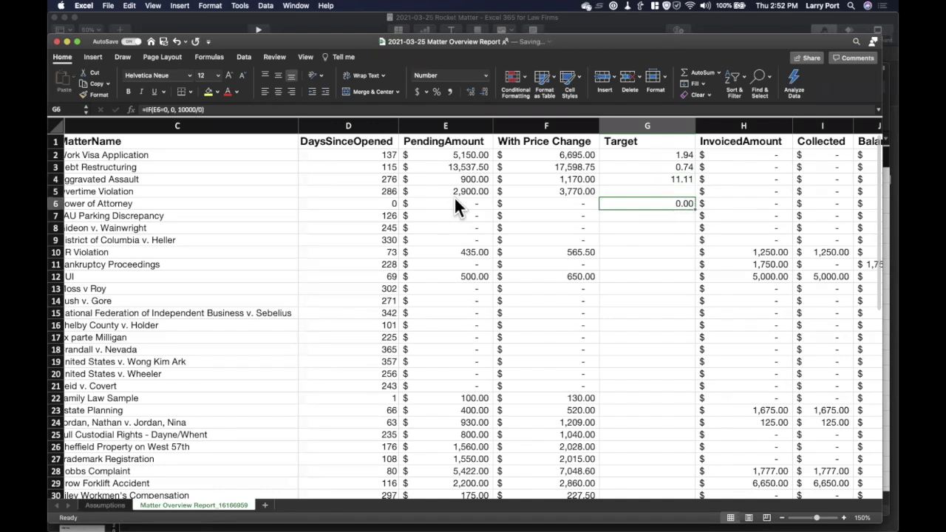
# Change the divisor in G6's formula to the pending amount cell, making it =IF(E6=0, 0, 10000/E6)
pyautogui.hotkey('ctrl', 'c')
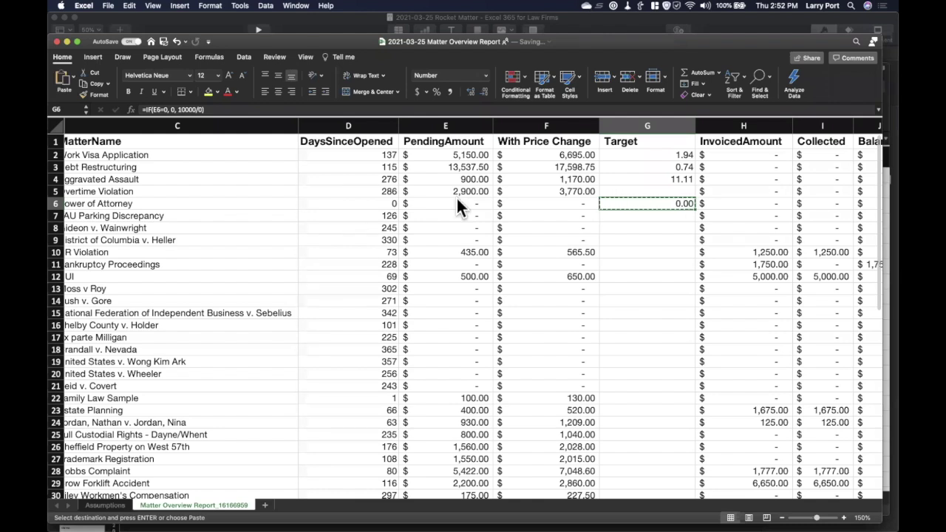
pyautogui.click(202, 108)
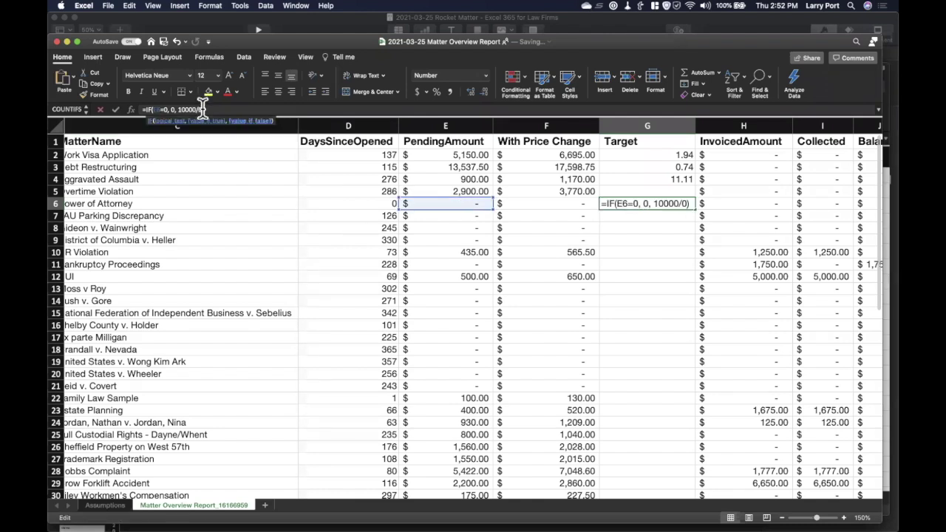
pyautogui.press('BackSpace')
pyautogui.write('E6')
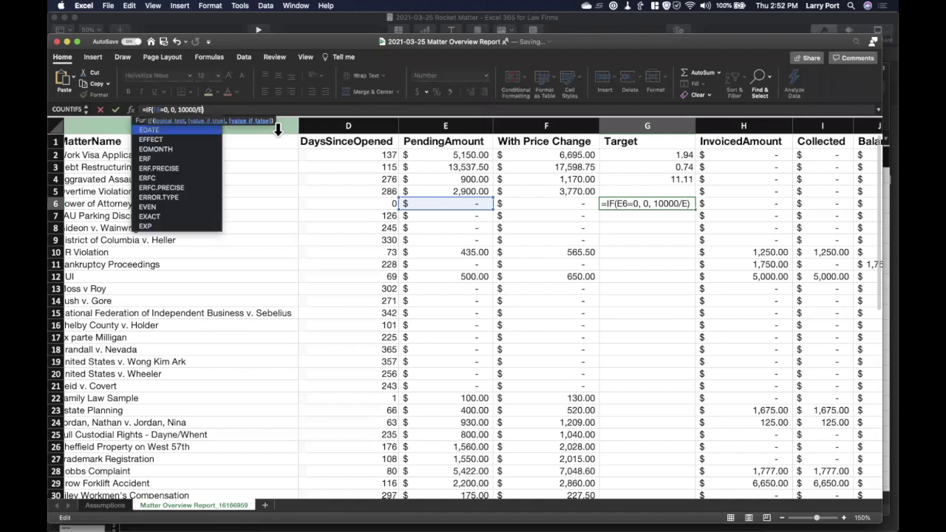
pyautogui.press('Return')
# Copy the formula from G6 up into G5 and G3 of the Target column
pyautogui.press('super+c')
pyautogui.press('Up')
pyautogui.press('super+v')
pyautogui.press('Up')
pyautogui.press('Up')
pyautogui.press('super+v')
pyautogui.press('Down')
pyautogui.press('Down')
pyautogui.press('Down')
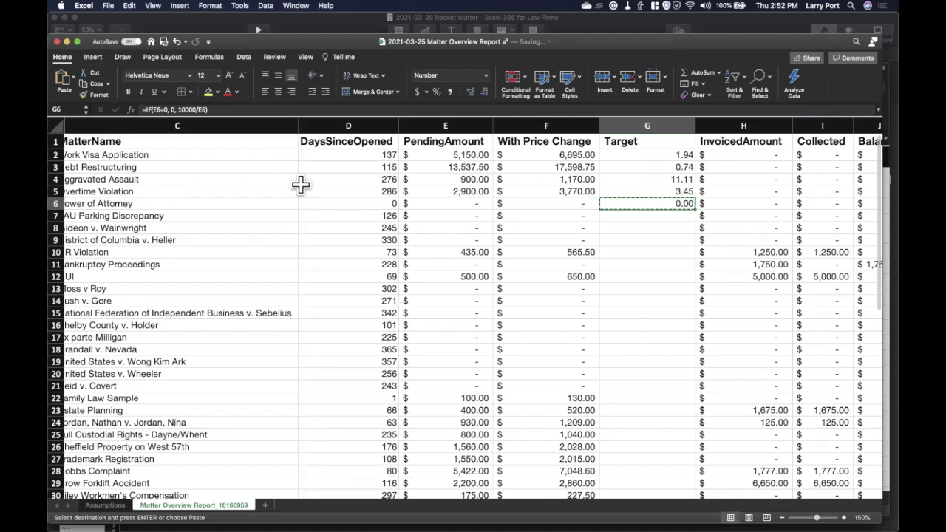
# Paste the copied Target formula into G7:G35, covering all remaining matter rows, and select G10 to check its formula
pyautogui.click(625, 215)
pyautogui.scroll(-10, 625, 215)
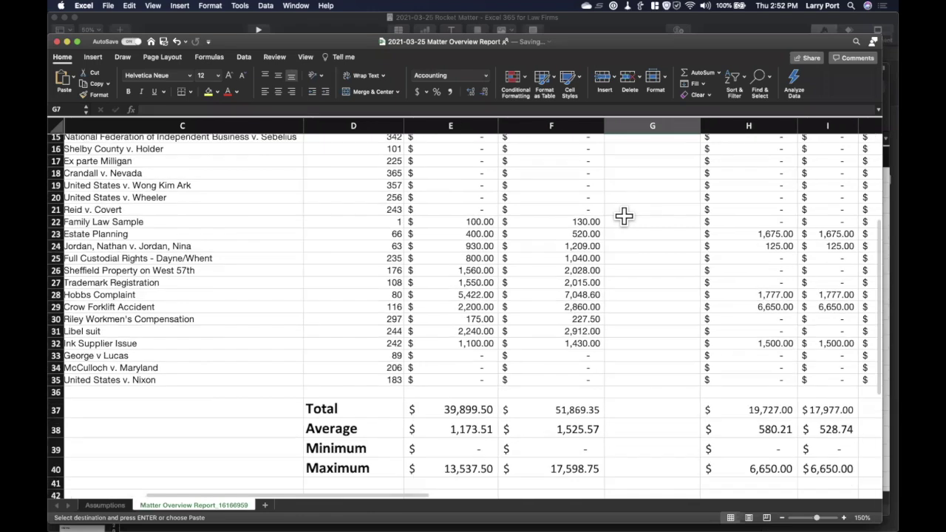
pyautogui.keyDown('shift'); pyautogui.click(639, 328); pyautogui.keyUp('shift')
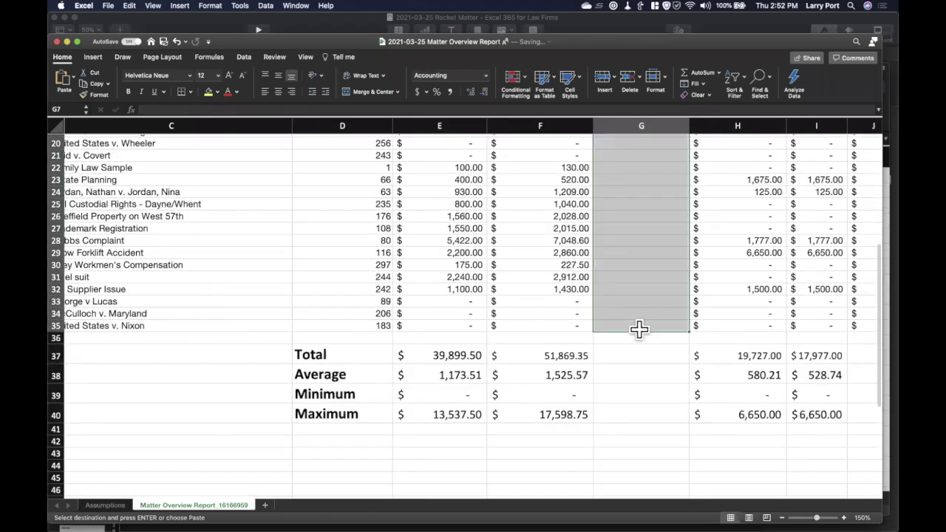
pyautogui.press('super+v')
pyautogui.scroll(10, 639, 330)
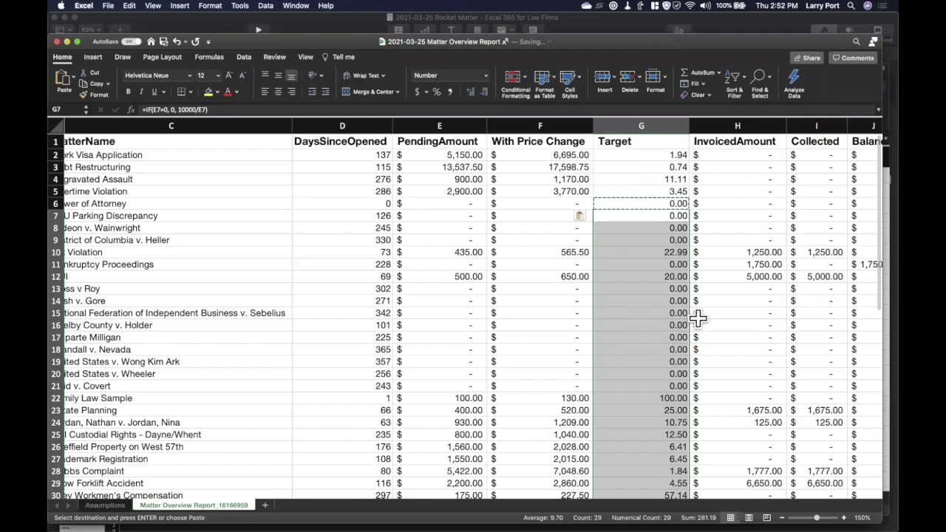
pyautogui.click(660, 252)
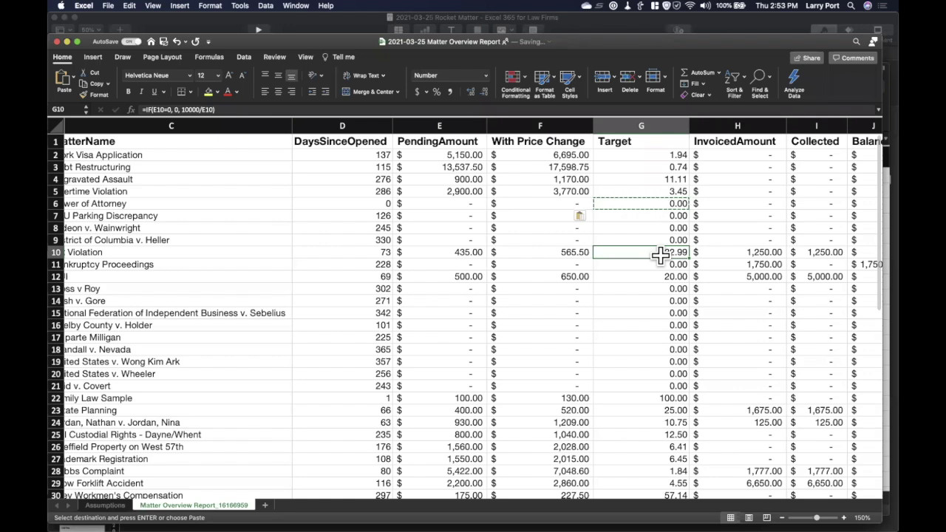
# Insert a new column before With Price Change, directly after PendingAmount
pyautogui.hscroll(-5, 660, 255)
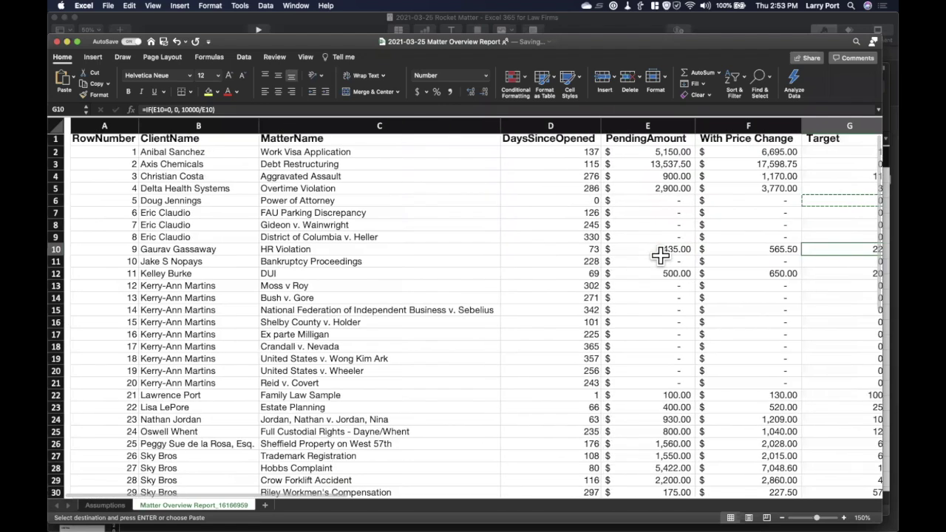
pyautogui.scroll(-1, 660, 254)
pyautogui.scroll(1, 661, 254)
pyautogui.hscroll(1, 660, 255)
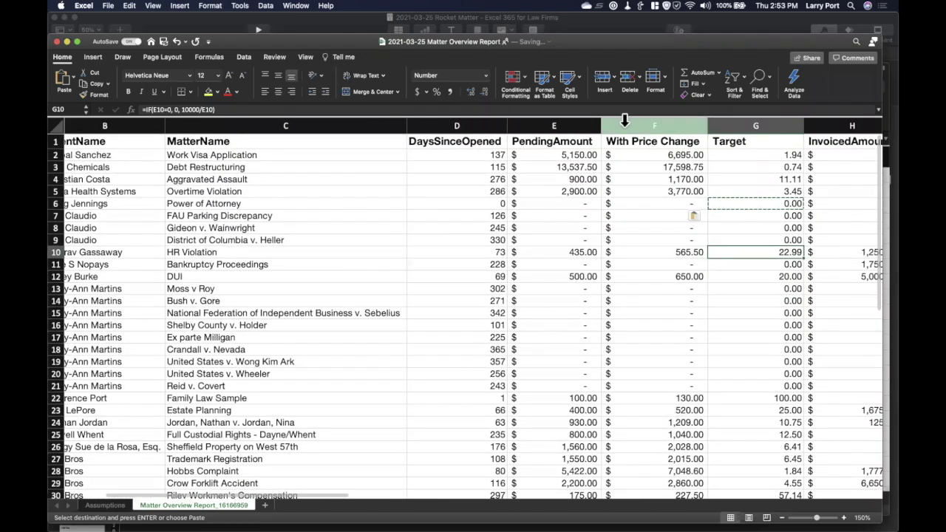
pyautogui.click(625, 120)
pyautogui.rightClick(623, 119)
pyautogui.press('Escape')
pyautogui.hscroll(-1, 631, 146)
pyautogui.hotkey('ctrl', 'shift', '=')
# Enter the header Discount in F1 of the new column
pyautogui.click(631, 145)
pyautogui.write('Discoui')
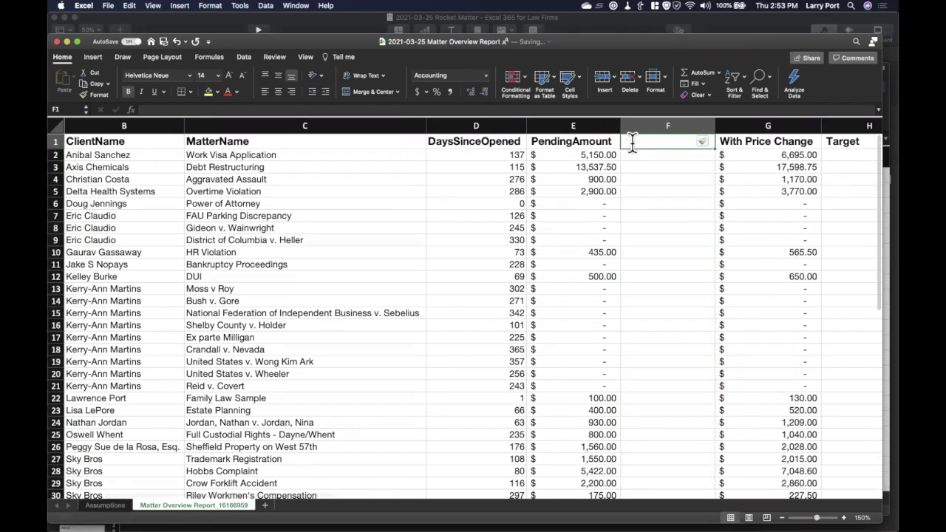
pyautogui.press('BackSpace')
pyautogui.write('nt')
pyautogui.press('BackSpace')
pyautogui.press('BackSpace')
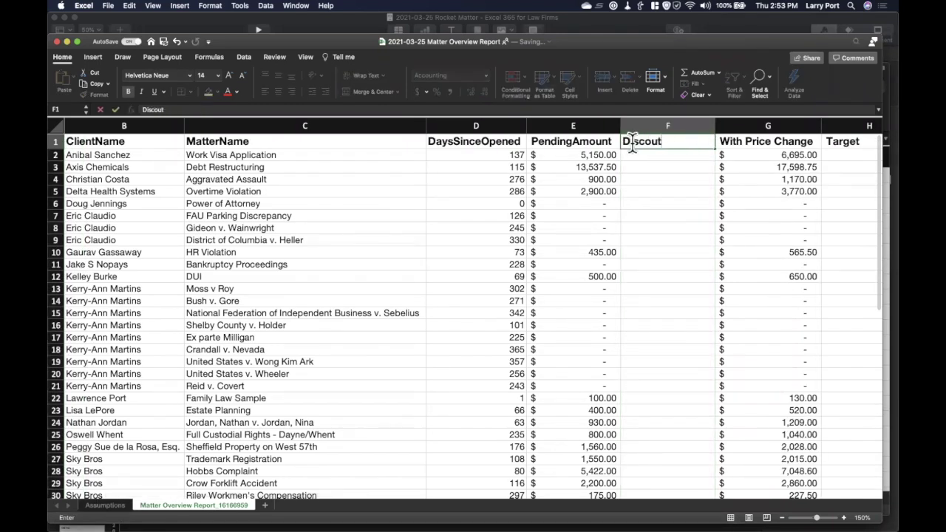
pyautogui.write('nt')
pyautogui.press('Return')
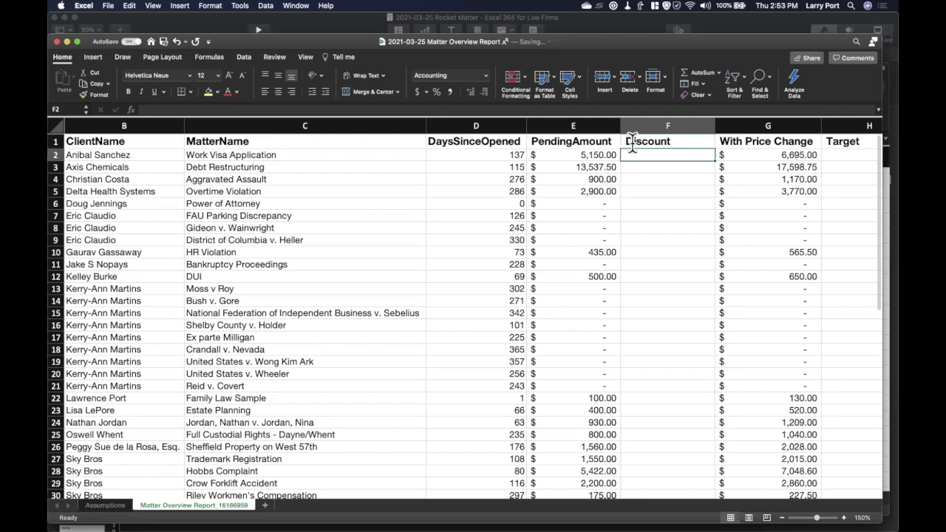
# Enter a formula in F2 that gives Sky Bros a discounted amount: =IF(B2="Sky Bros", E2*.75, E2)
pyautogui.write('=IF(')
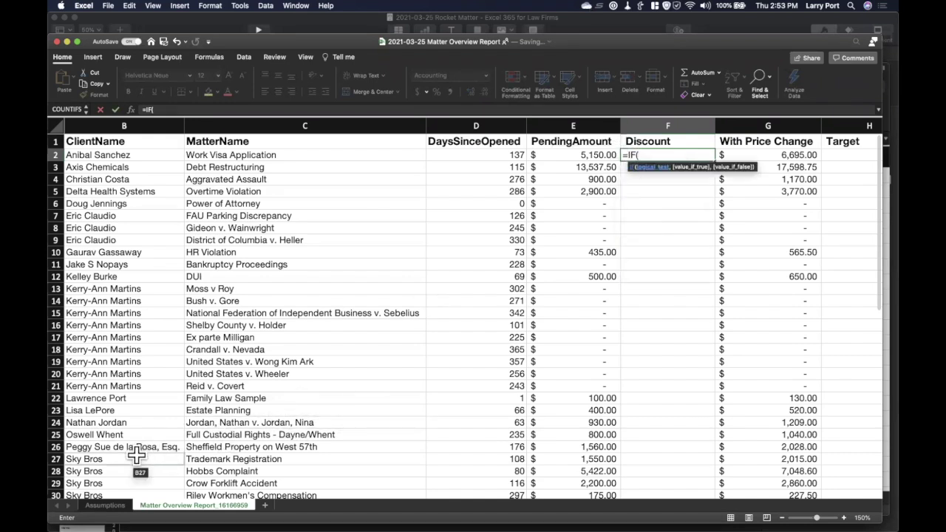
pyautogui.click(111, 152)
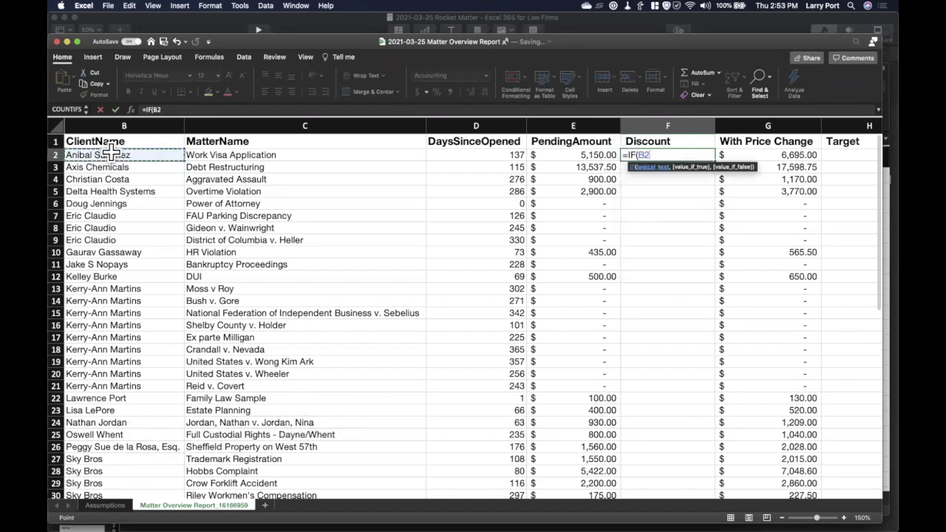
pyautogui.write('="Sky Bros",')
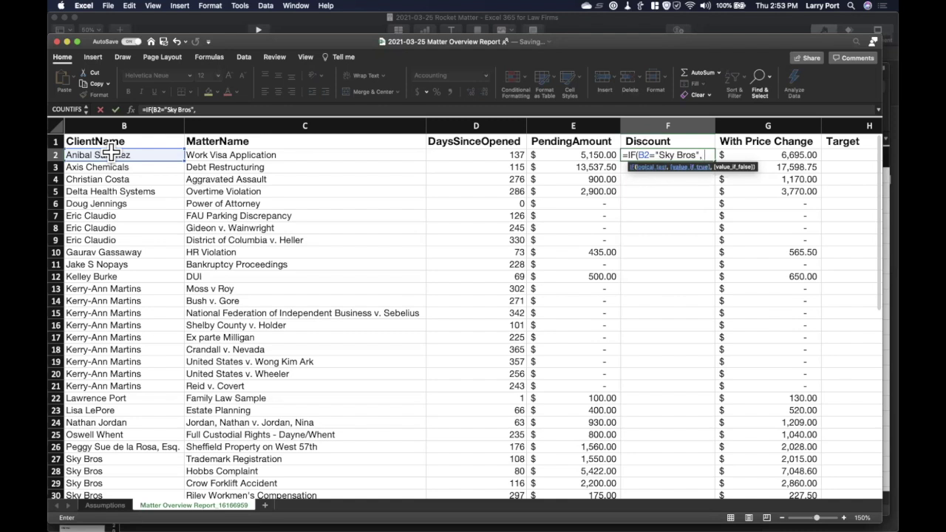
pyautogui.click(592, 155)
pyautogui.write('*.75')
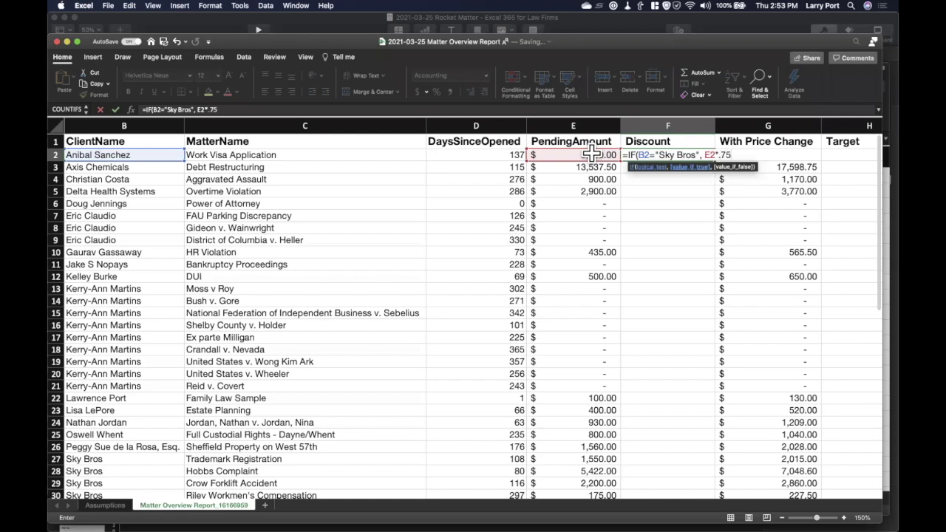
pyautogui.write(',')
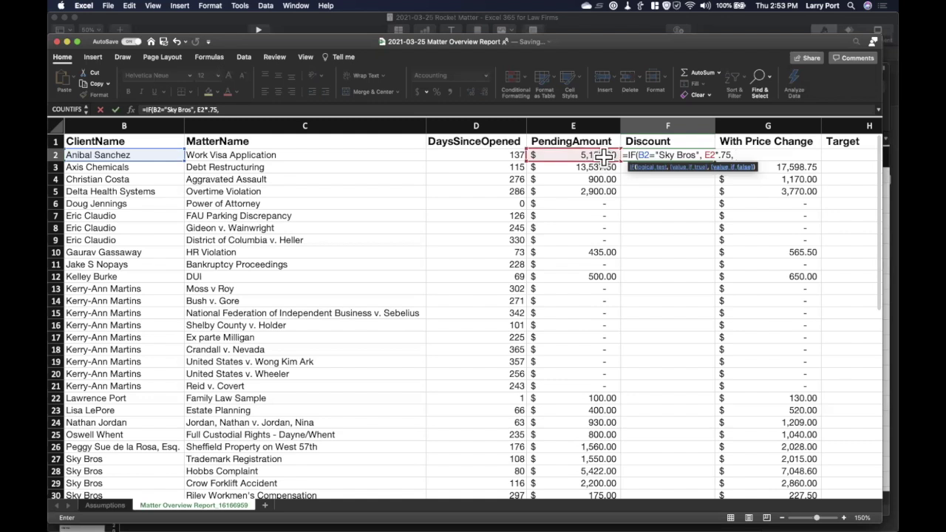
pyautogui.click(602, 153)
pyautogui.press('Return')
# Copy the Discount formula from F2 into F3:F35, stopping above the Total row
pyautogui.press('super+c')
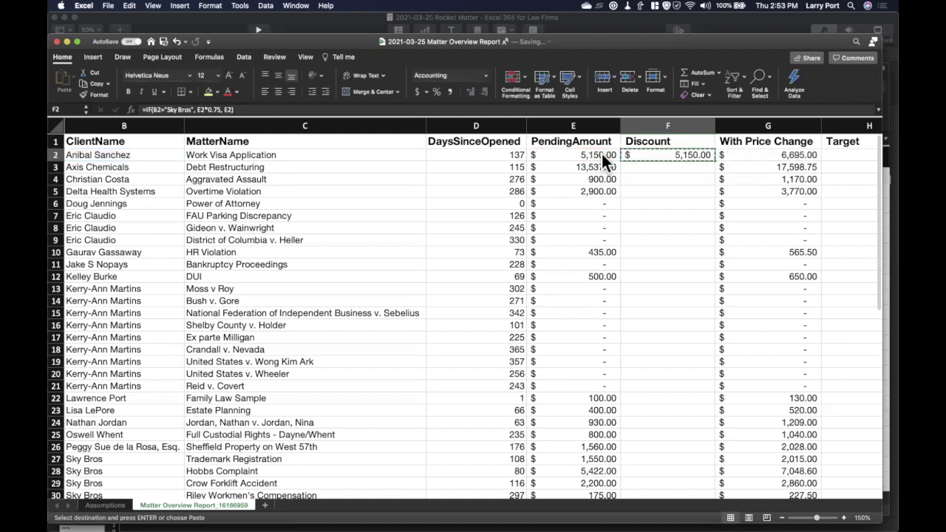
pyautogui.hotkey('shift', 'Down')
pyautogui.hotkey('shift', 'Down')
pyautogui.hotkey('shift', 'Down')
pyautogui.hotkey('shift', 'Down')
pyautogui.hotkey('shift', 'Down')
pyautogui.hotkey('shift', 'Down')
pyautogui.hotkey('shift', 'Down')
pyautogui.hotkey('shift', 'Down')
pyautogui.hotkey('shift', 'Down')
pyautogui.hotkey('shift', 'Down')
pyautogui.hotkey('shift', 'Down')
pyautogui.hotkey('shift', 'Down')
pyautogui.hotkey('shift', 'Down')
pyautogui.hotkey('shift', 'Down')
pyautogui.hotkey('shift', 'Down')
pyautogui.hotkey('shift', 'Down')
pyautogui.hotkey('shift', 'Down')
pyautogui.hotkey('shift', 'Down')
pyautogui.hotkey('shift', 'Down')
pyautogui.hotkey('shift', 'Down')
pyautogui.hotkey('shift', 'Down')
pyautogui.hotkey('shift', 'Down')
pyautogui.hotkey('shift', 'Down')
pyautogui.hotkey('shift', 'Down')
pyautogui.hotkey('shift', 'Down')
pyautogui.hotkey('shift', 'Down')
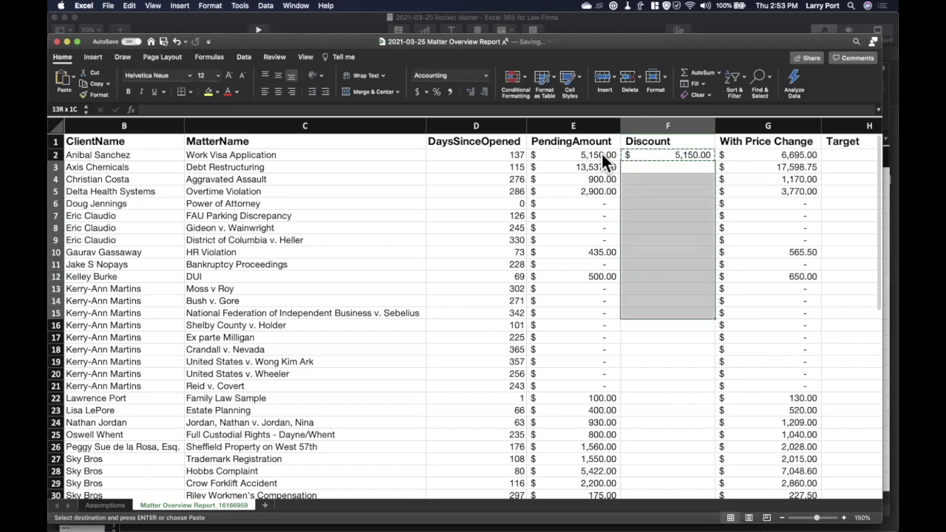
pyautogui.hotkey('shift', 'Down')
pyautogui.hotkey('shift', 'Down')
pyautogui.hotkey('shift', 'Down')
pyautogui.hotkey('shift', 'Down')
pyautogui.hotkey('shift', 'Down')
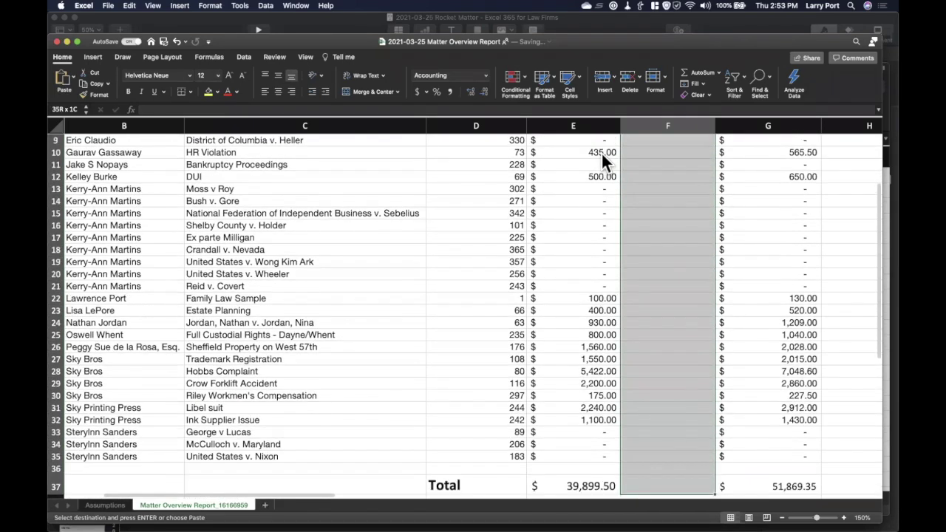
pyautogui.hotkey('shift', 'Up')
pyautogui.hotkey('shift', 'Up')
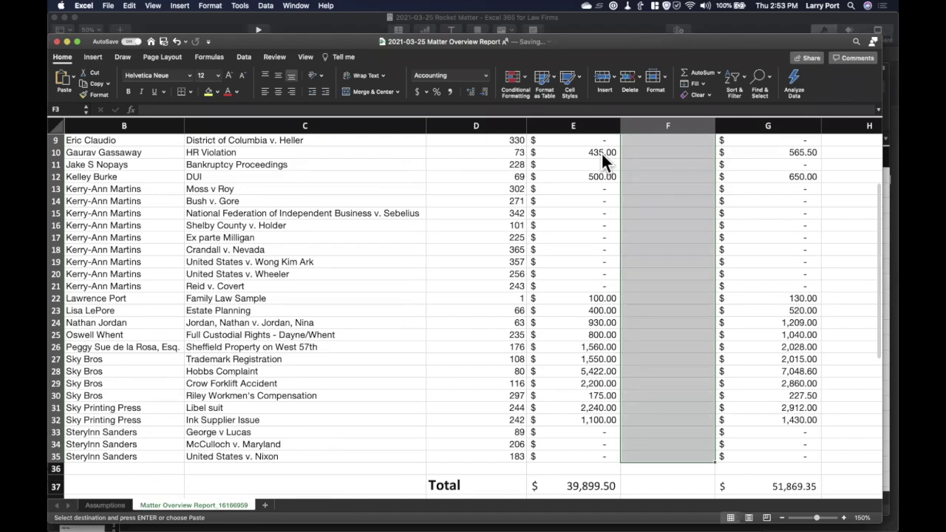
pyautogui.press('super+v')
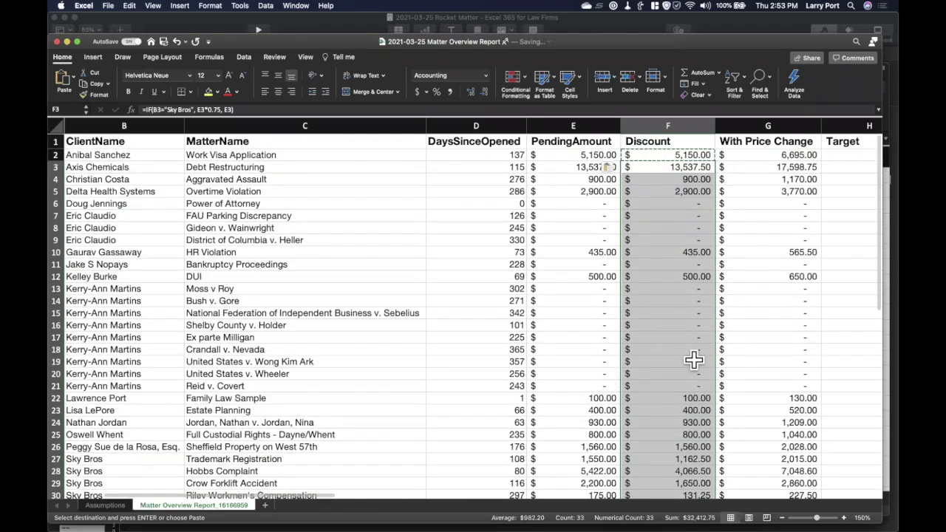
# Compare the pending and discounted amounts on the Sky Bros Trademark Registration row with the row above, then return to F2 and clear the copy selection
pyautogui.click(693, 360)
pyautogui.scroll(-3, 693, 360)
pyautogui.click(602, 363)
pyautogui.press('Right')
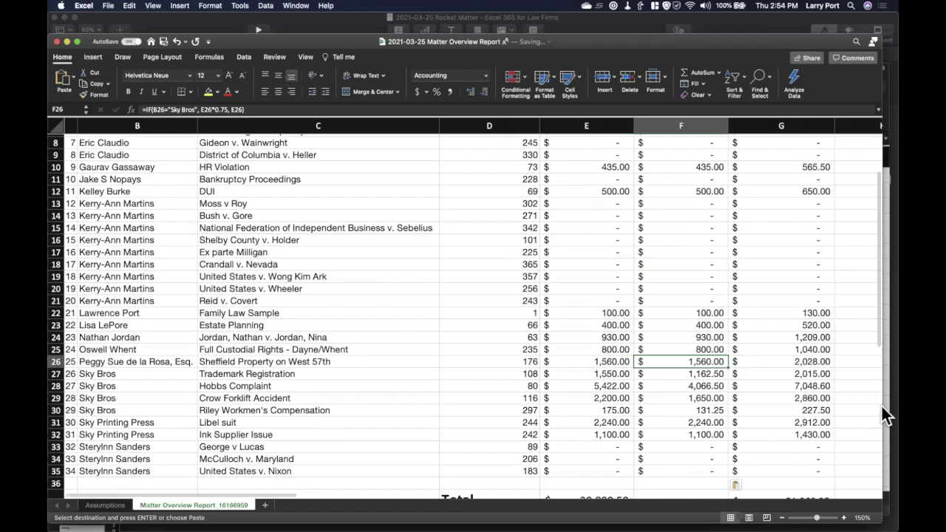
pyautogui.press('Down')
pyautogui.hotkey('shift', 'Left')
pyautogui.hotkey('shift', 'Left')
pyautogui.hotkey('shift', 'Left')
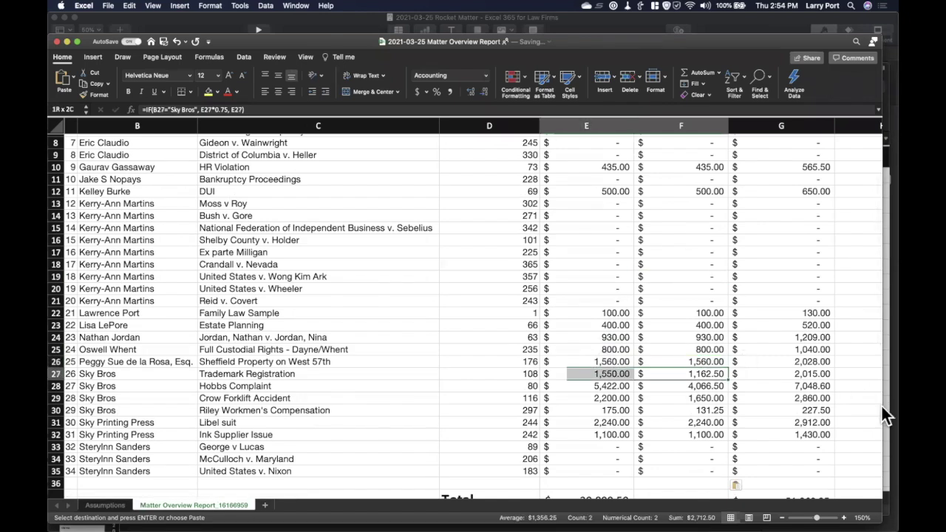
pyautogui.hotkey('shift', 'Left')
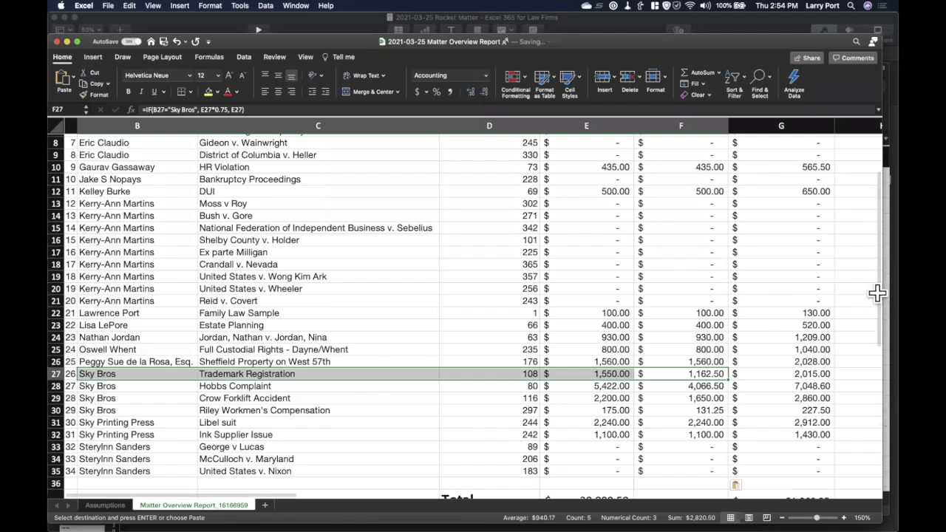
pyautogui.scroll(5, 724, 251)
pyautogui.click(713, 158)
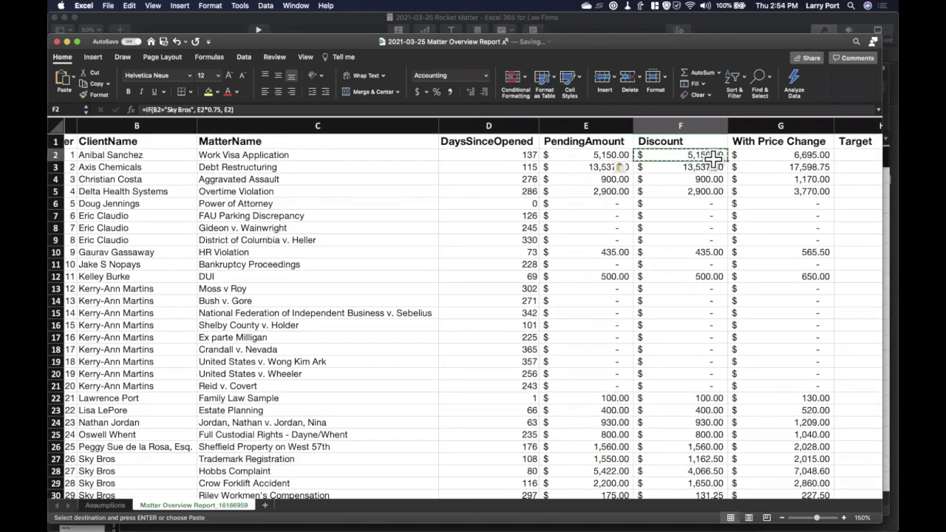
pyautogui.press('Escape')
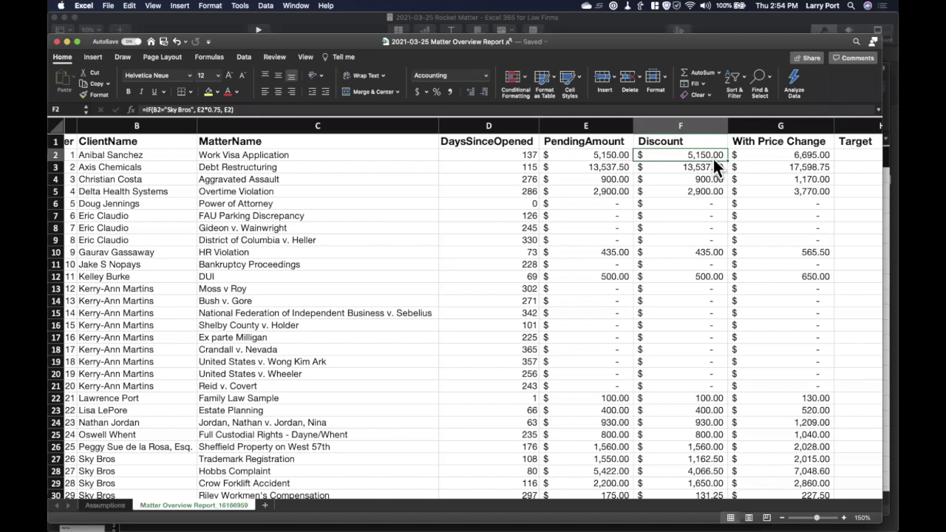
# Switch to Keynote and show the VLOOKUP introduction slide, followed by the slide with the VLOOKUP syntax
pyautogui.click(639, 30)
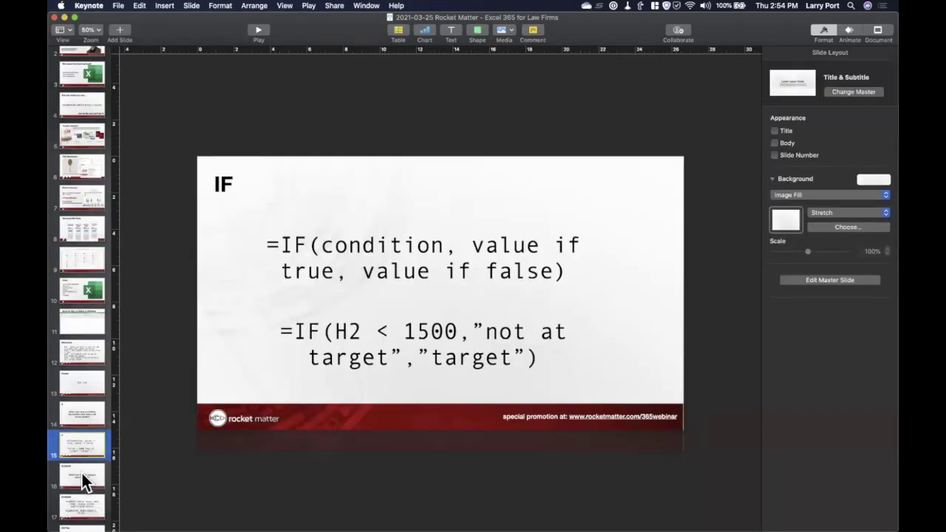
pyautogui.scroll(-1, 82, 471)
pyautogui.click(84, 451)
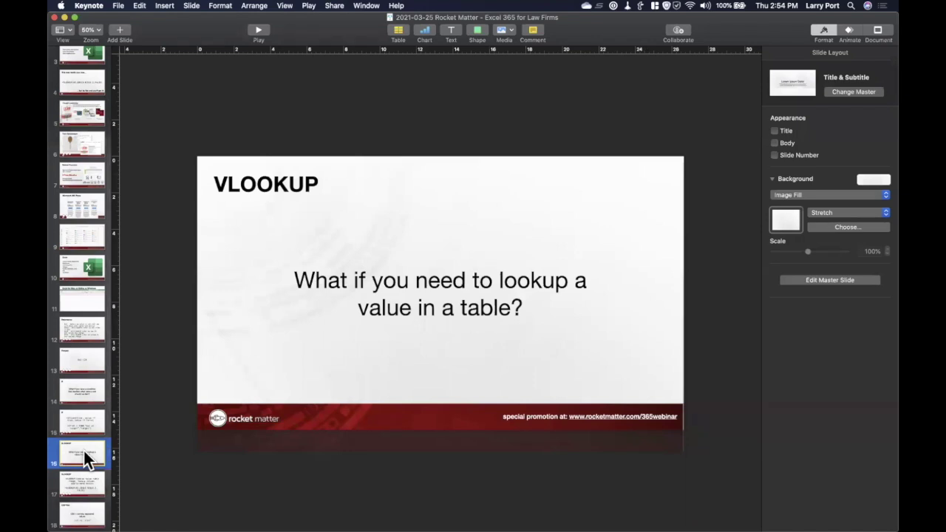
pyautogui.scroll(-1, 84, 451)
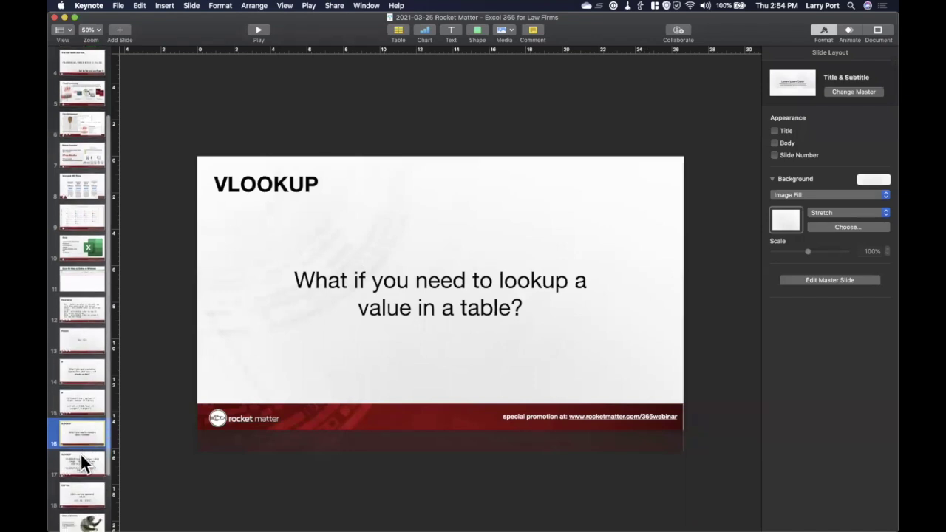
pyautogui.click(82, 452)
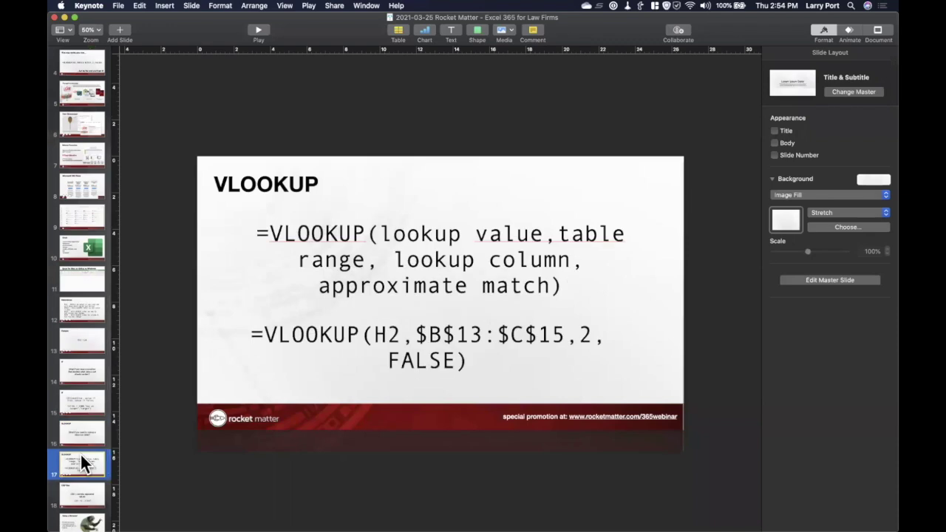
# Switch back to Excel, bring the 2021-01-27 VLOOKUP Example.xls workbook to the front and select F7 in the Referral Rate column
pyautogui.press('super+Tab')
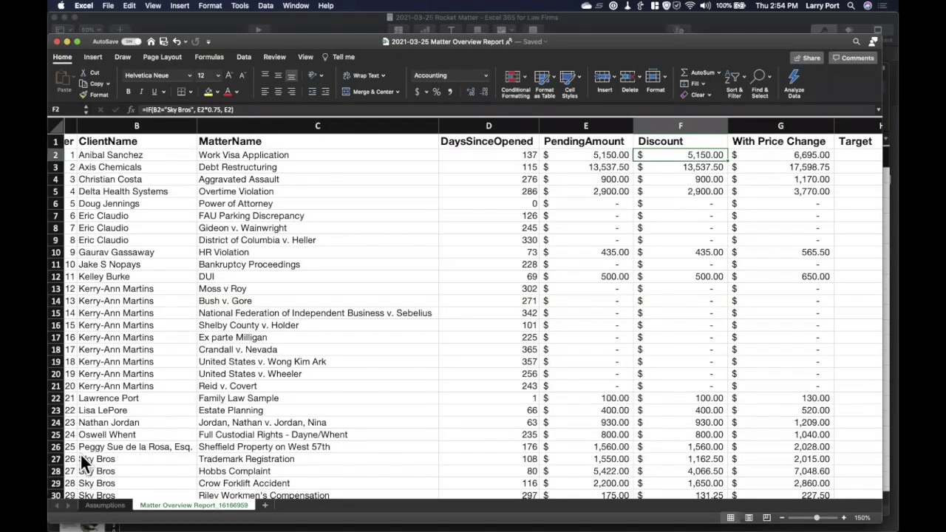
pyautogui.press('super+grave')
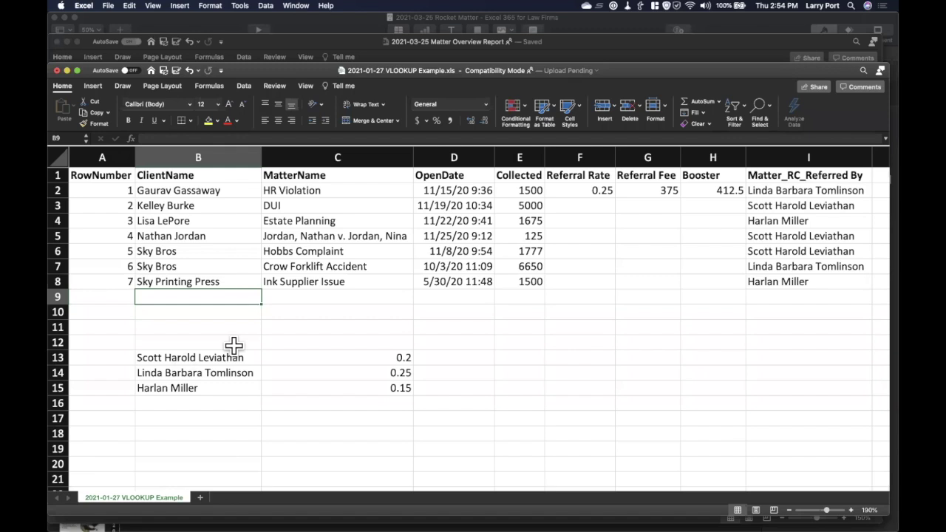
pyautogui.click(593, 263)
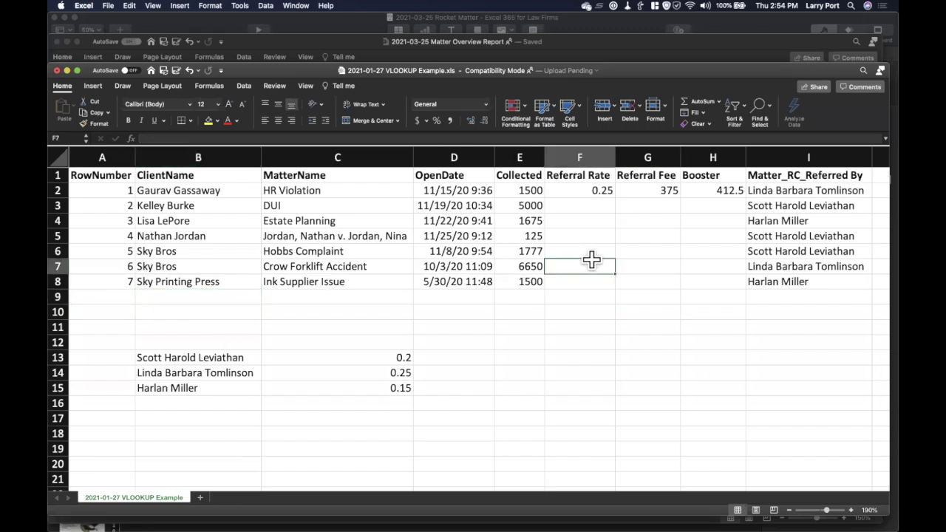
# Examine the Referral Rate formula in F2 and the Matter_RC_Referred By column, then go to the lookup table's first referrer in B13
pyautogui.hscroll(1, 591, 259)
pyautogui.hscroll(-2, 592, 259)
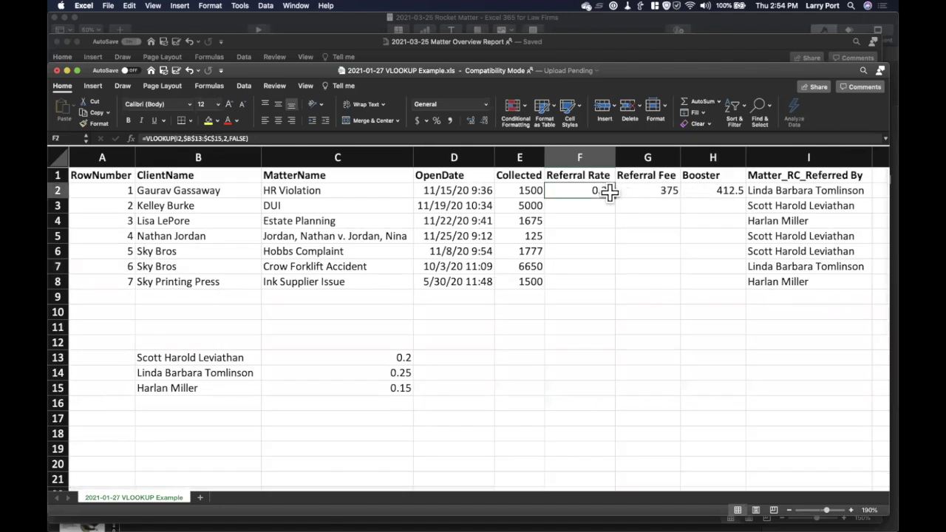
pyautogui.click(816, 177)
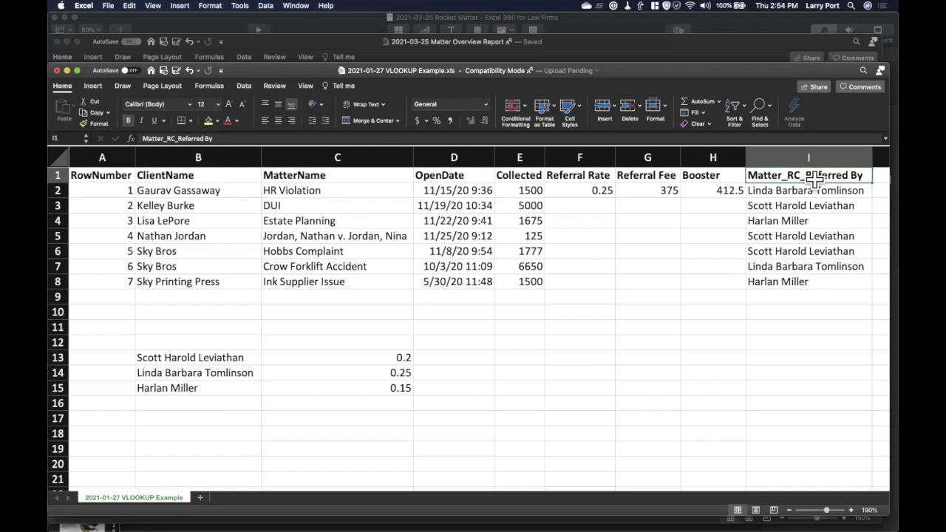
pyautogui.press('Down')
pyautogui.press('Down')
pyautogui.press('Down')
pyautogui.press('Down')
pyautogui.press('Down')
pyautogui.press('Down')
pyautogui.press('Down')
pyautogui.press('Down')
pyautogui.press('Left')
pyautogui.press('Left')
pyautogui.press('Left')
pyautogui.press('Left')
pyautogui.press('Left')
pyautogui.press('Left')
pyautogui.press('Left')
pyautogui.press('Left')
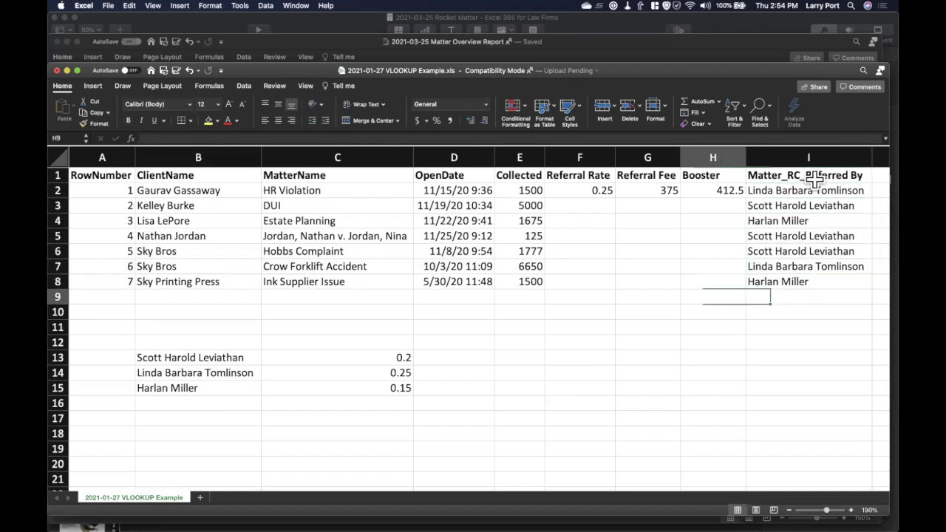
pyautogui.press('Down')
pyautogui.press('Down')
pyautogui.press('Down')
pyautogui.press('Down')
pyautogui.press('Right')
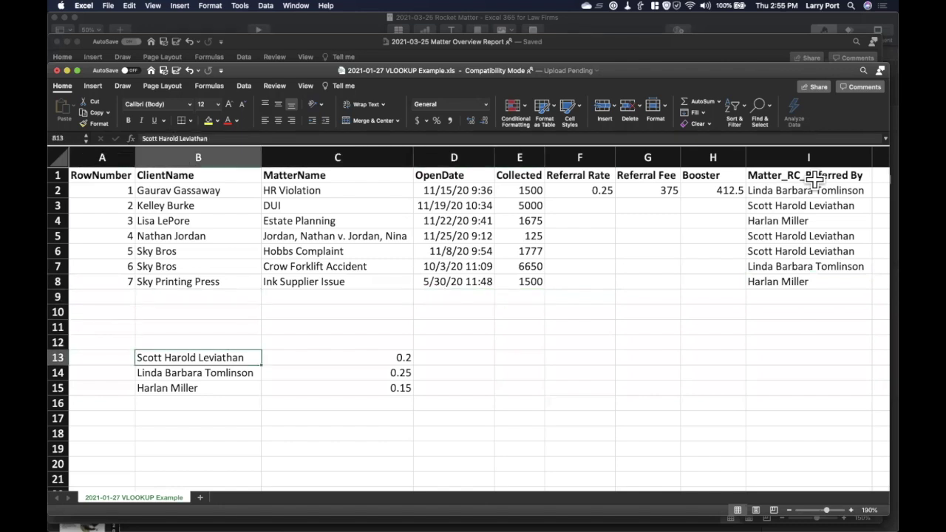
# Go through each referrer's rate in C13:C15, highlight the lookup table B13:C15, then clear the highlight
pyautogui.press('Right')
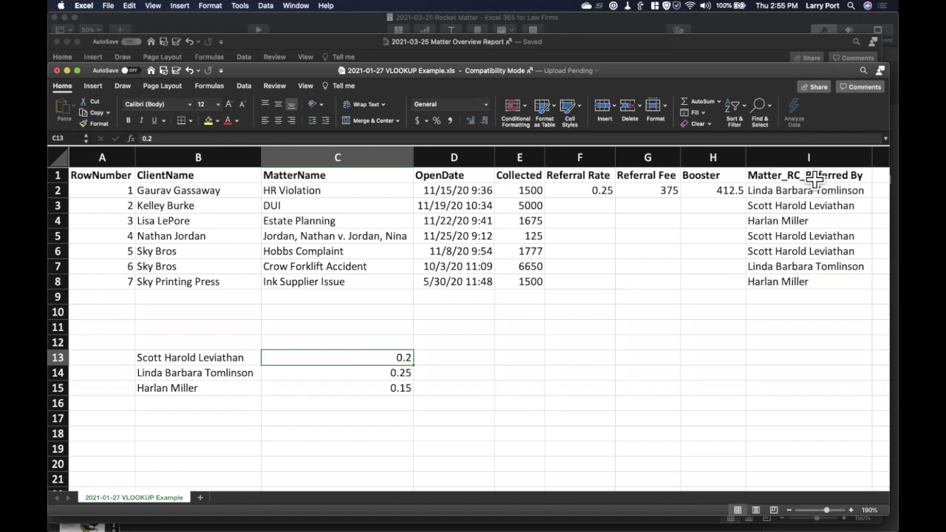
pyautogui.press('Left')
pyautogui.press('Down')
pyautogui.press('Right')
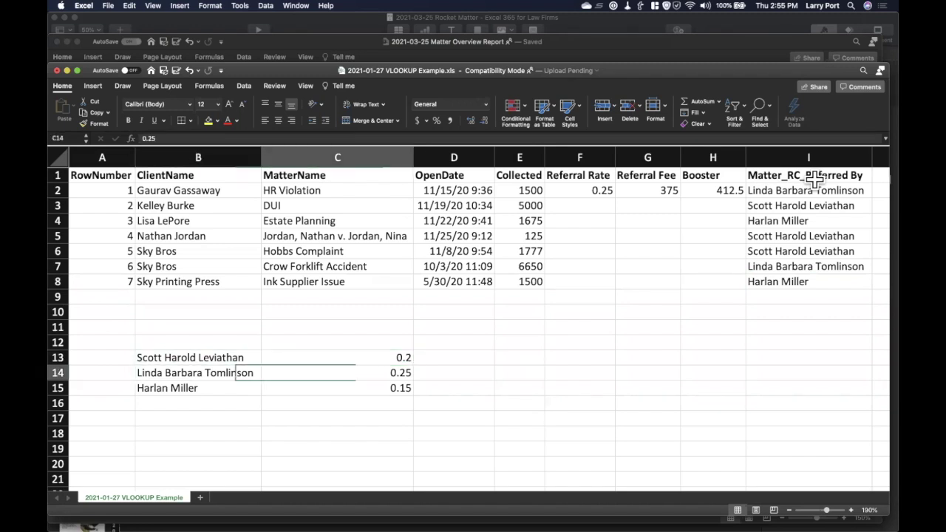
pyautogui.press('Left')
pyautogui.press('Down')
pyautogui.press('Right')
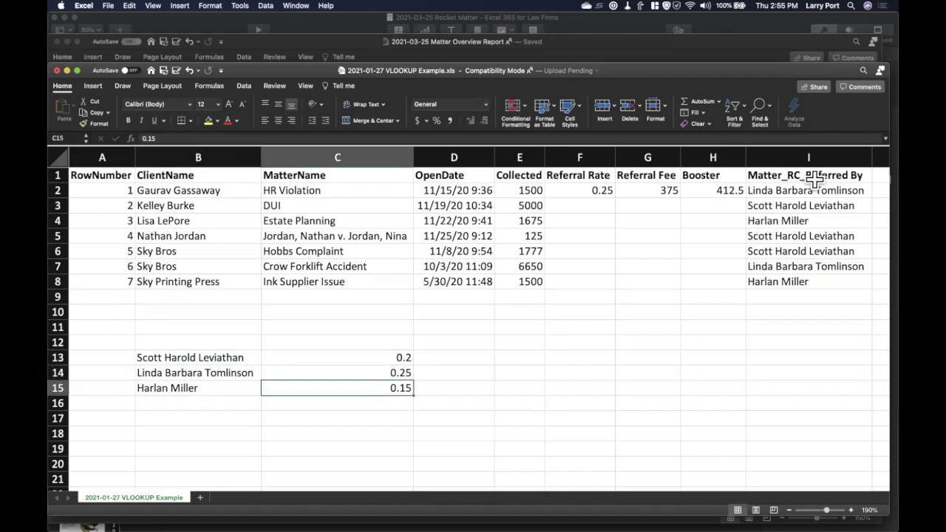
pyautogui.hotkey('shift', 'Up')
pyautogui.hotkey('shift', 'Up')
pyautogui.hotkey('shift', 'Left')
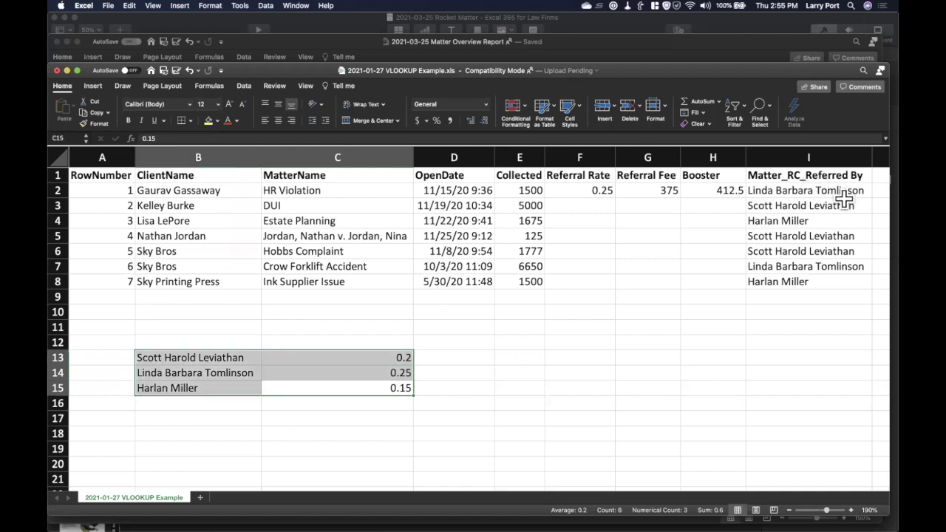
pyautogui.click(702, 325)
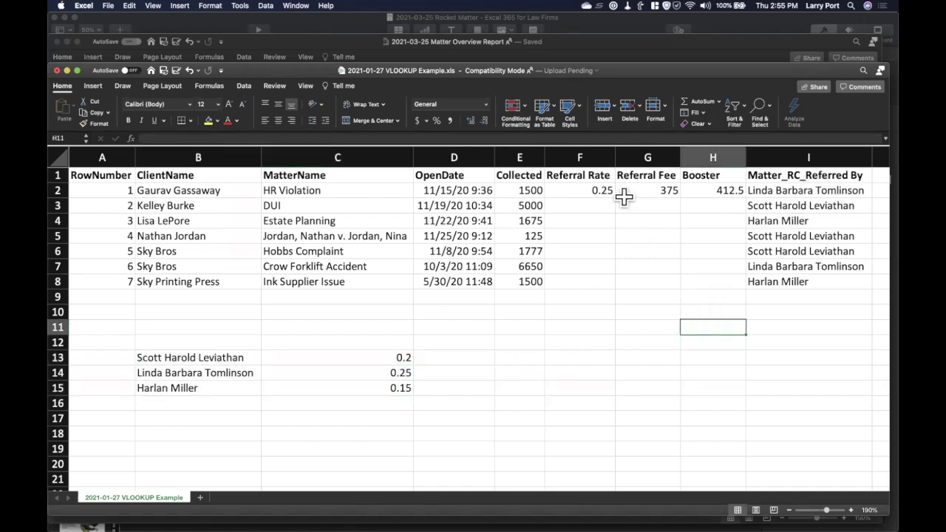
# Open the VLOOKUP formula in F2 to examine its lookup value and table range, then close it without editing
pyautogui.click(603, 191)
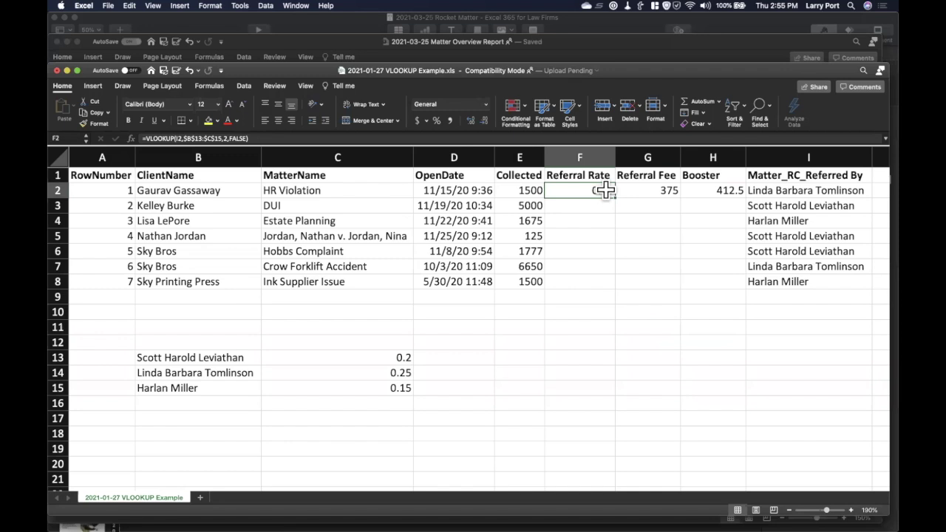
pyautogui.click(181, 138)
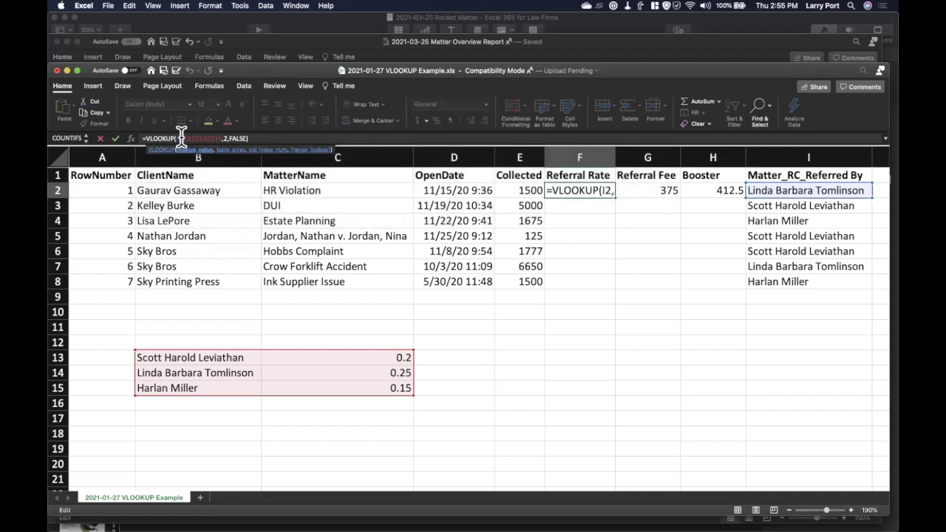
pyautogui.press('Return')
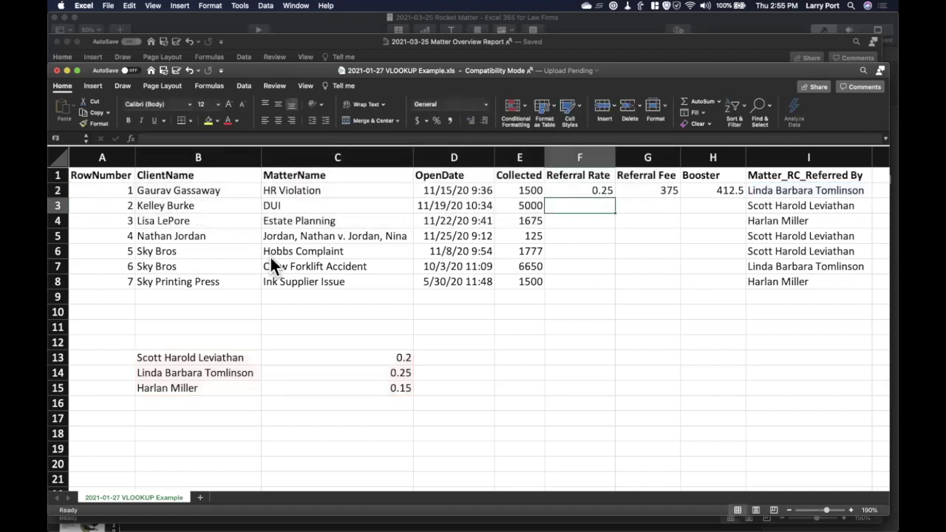
# Copy the Referral Rate VLOOKUP formula from F2 into F3:F8, then select I6 in the Matter_RC_Referred By column
pyautogui.press('Up')
pyautogui.press('super+c')
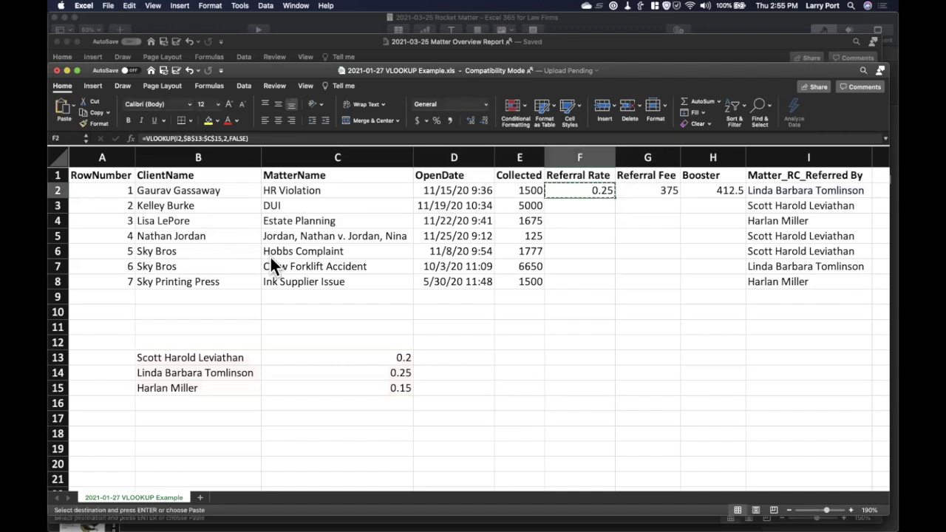
pyautogui.press('Down')
pyautogui.hotkey('shift', 'Down')
pyautogui.hotkey('shift', 'Down')
pyautogui.hotkey('shift', 'Down')
pyautogui.hotkey('shift', 'Down')
pyautogui.hotkey('shift', 'Down')
pyautogui.press('super+v')
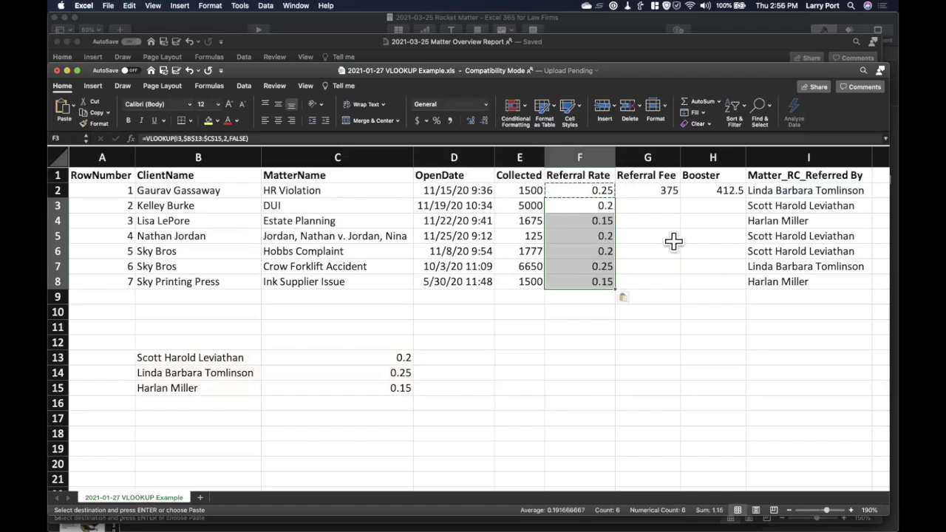
pyautogui.click(772, 250)
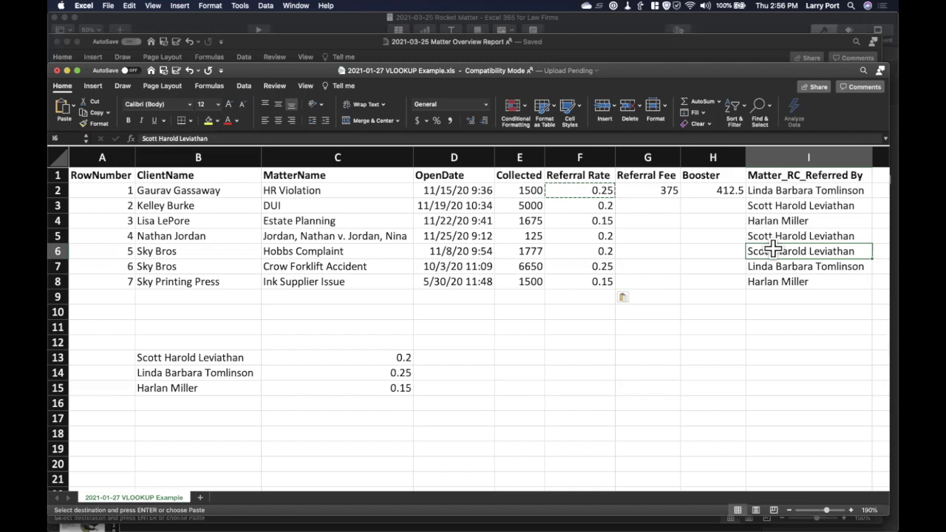
# Switch to Keynote, play the VLOOKUP syntax slide and reveal its example formula
pyautogui.press('super+Tab')
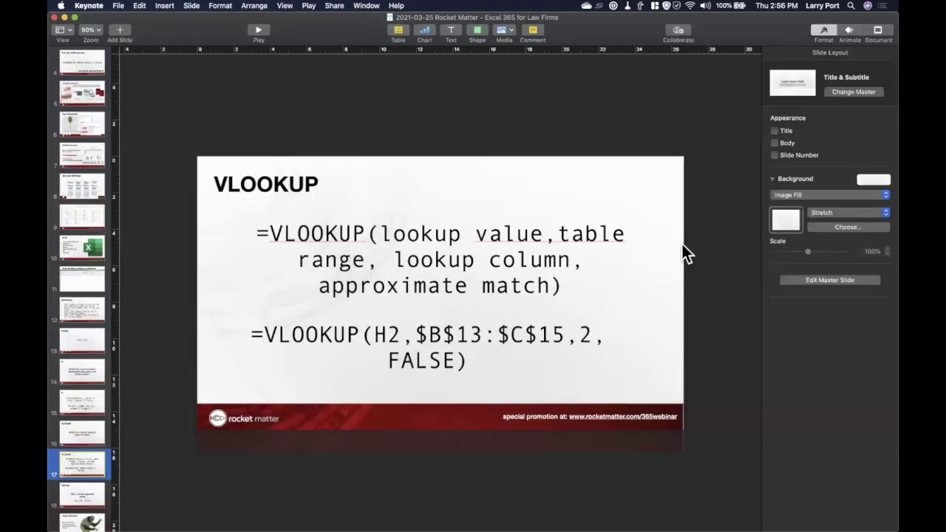
pyautogui.click(261, 31)
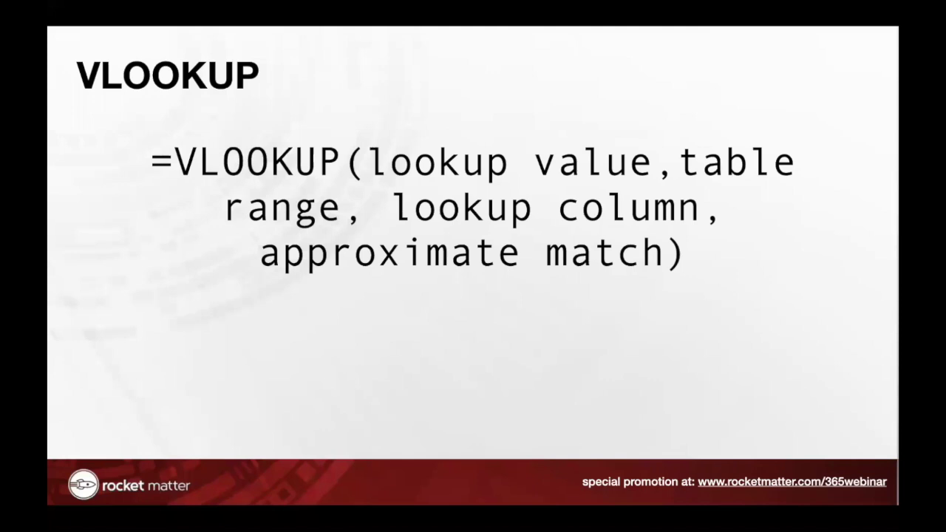
pyautogui.press('space')
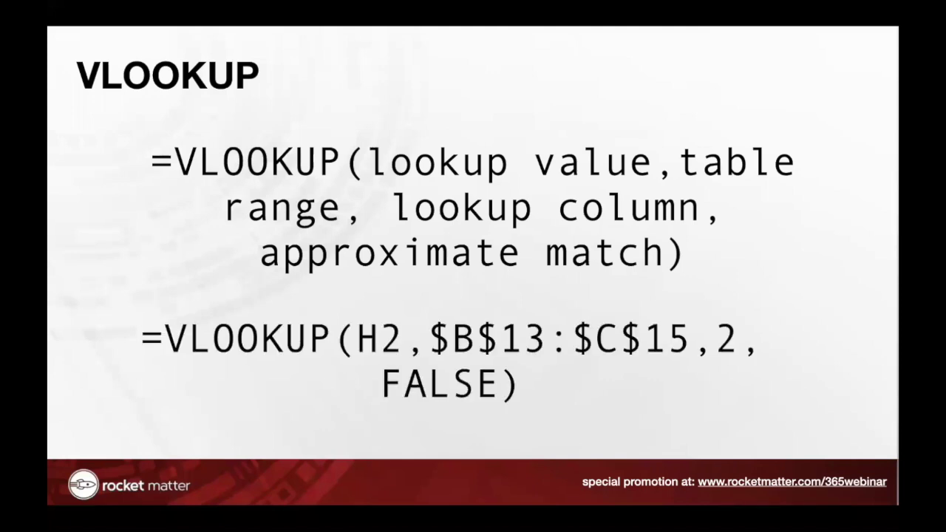
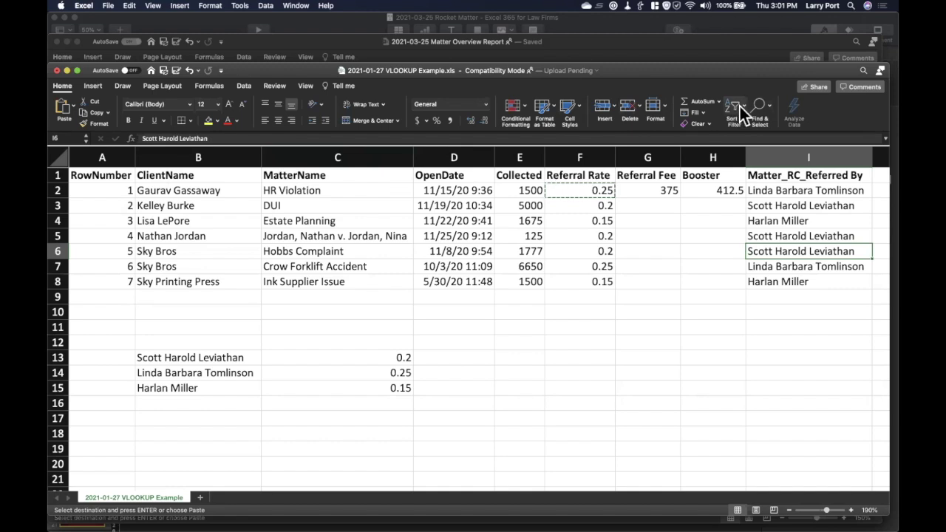
pyautogui.click(234, 164)
pyautogui.click(233, 158)
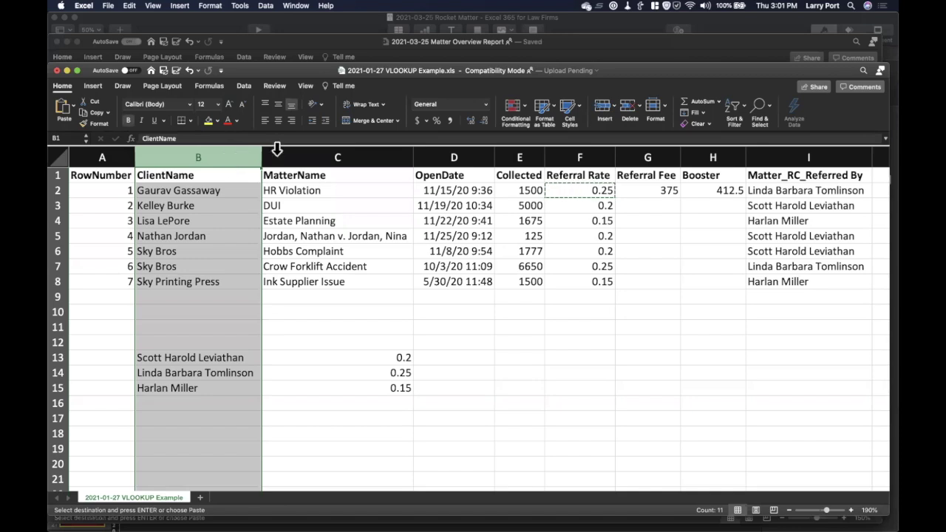
pyautogui.click(293, 342)
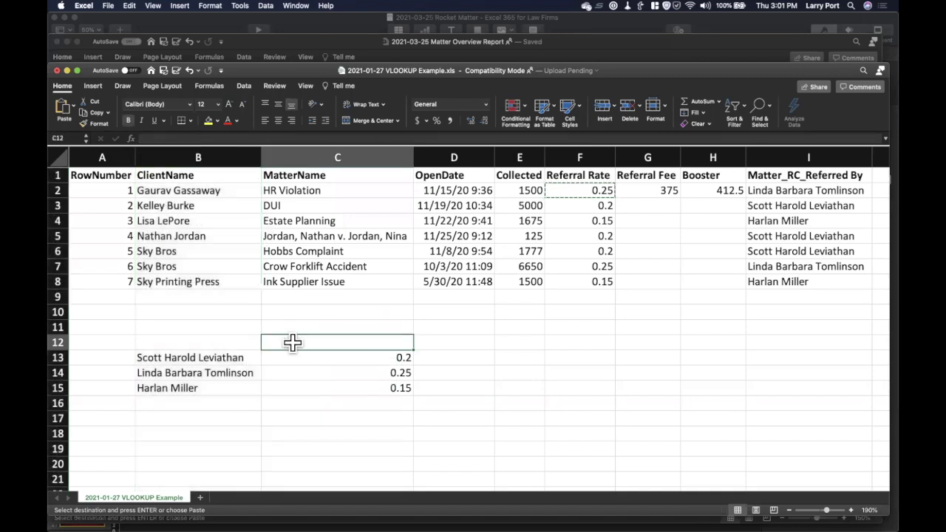
# Bring the 2021-03-25 Matter Overview Report workbook to the front and select the whole MatterName column
pyautogui.click(447, 47)
pyautogui.scroll(-15, 351, 327)
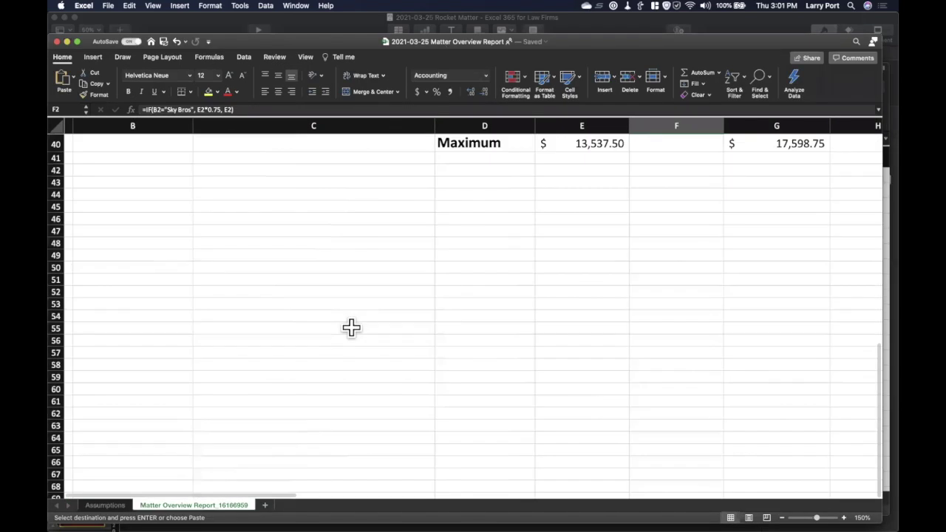
pyautogui.scroll(15, 351, 327)
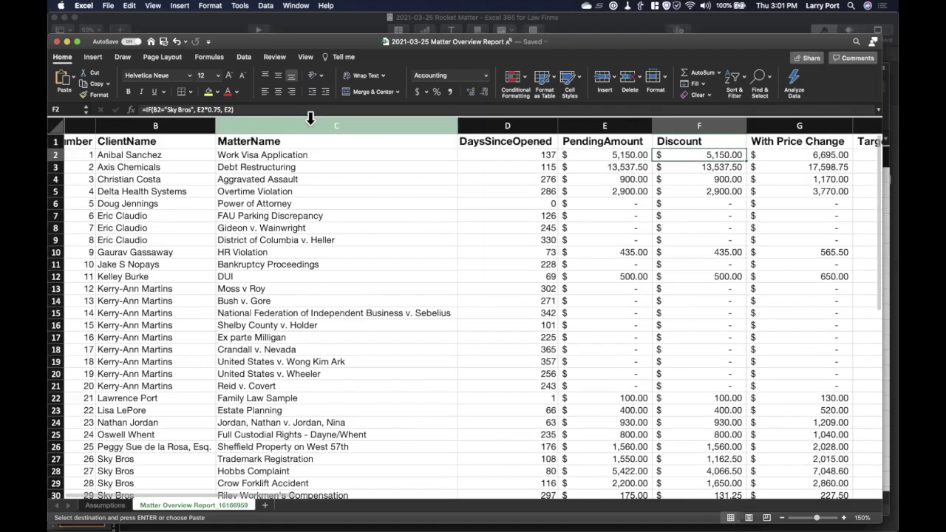
pyautogui.click(310, 123)
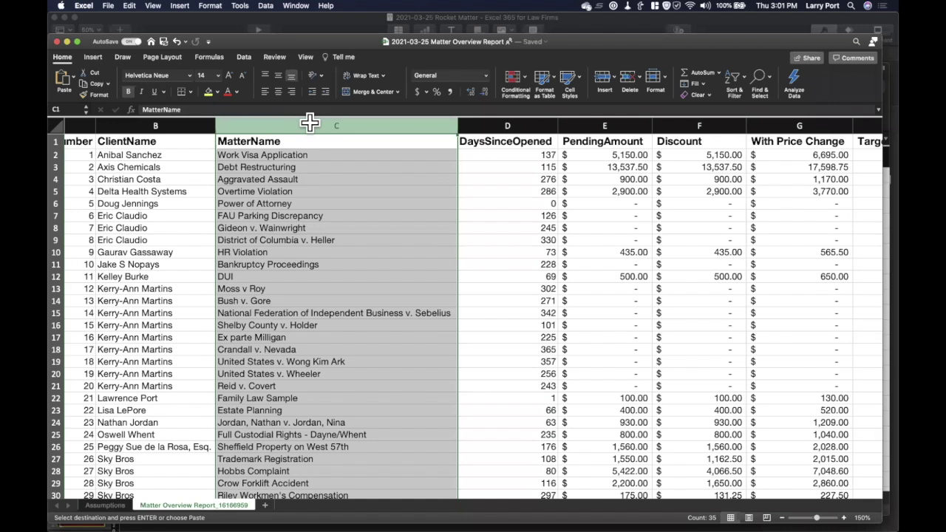
pyautogui.click(328, 155)
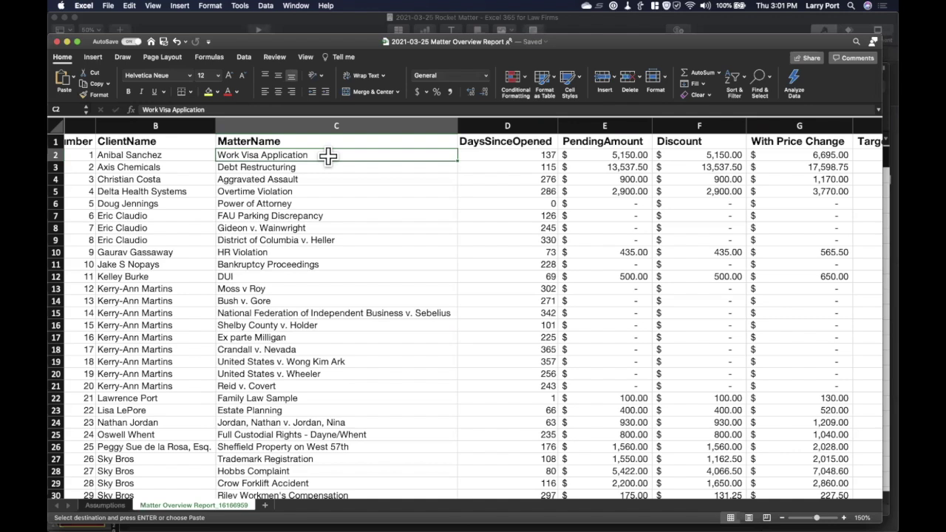
pyautogui.click(188, 152)
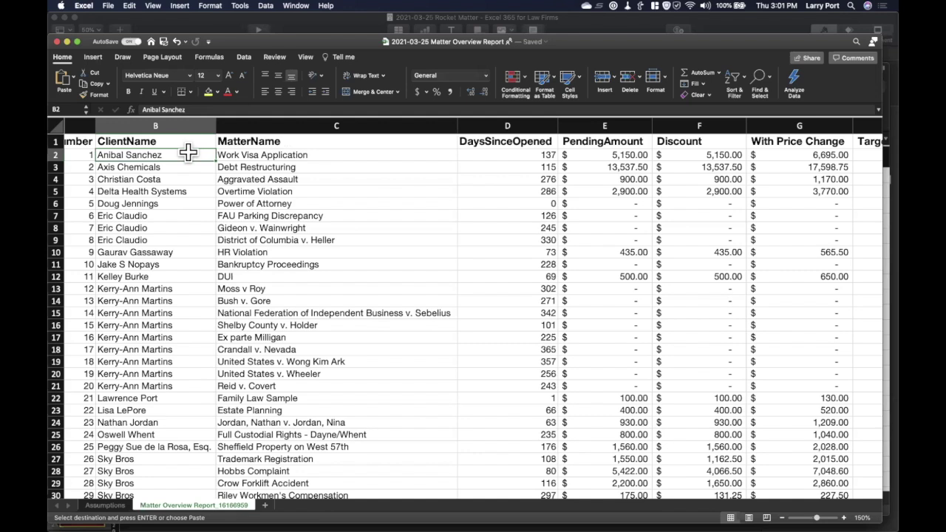
pyautogui.click(316, 161)
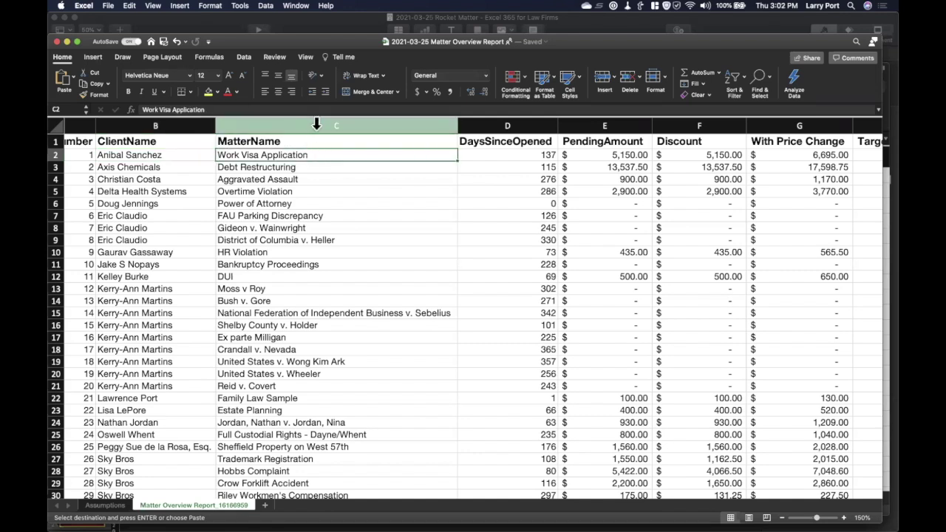
pyautogui.click(316, 125)
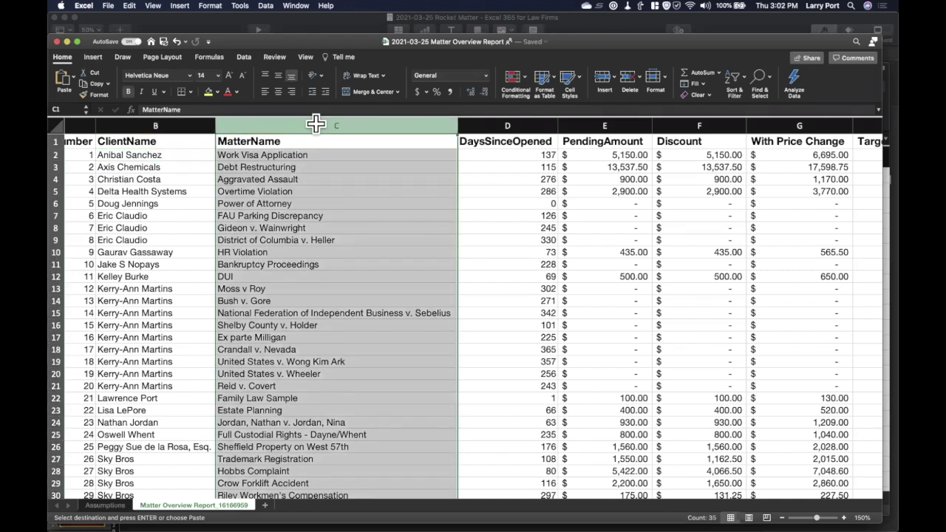
# Sort the report by MatterName from A to Z, expanding the selection so the complete rows move together
pyautogui.click(737, 94)
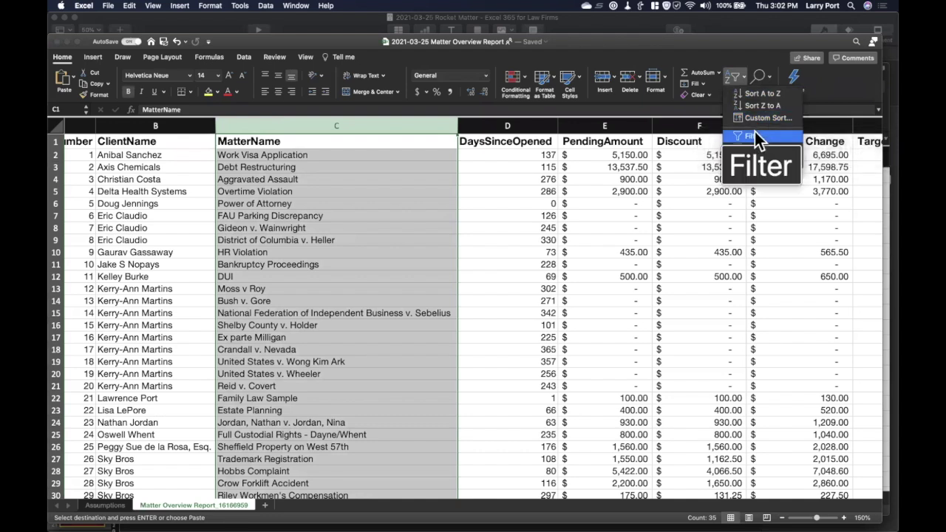
pyautogui.click(756, 95)
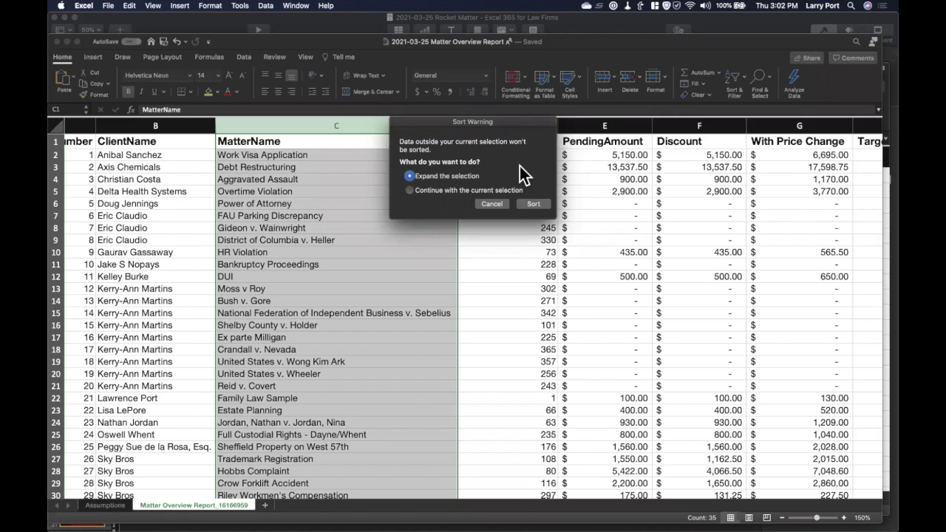
pyautogui.click(533, 204)
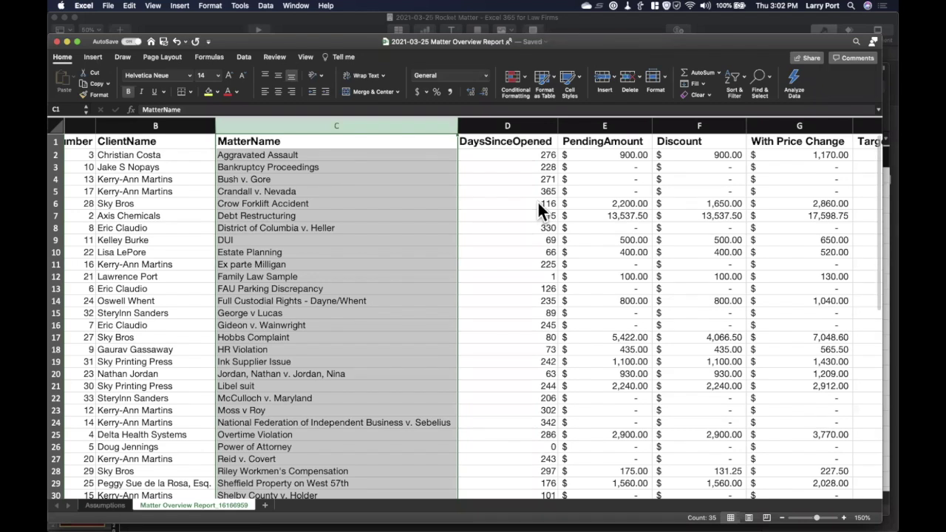
pyautogui.click(400, 150)
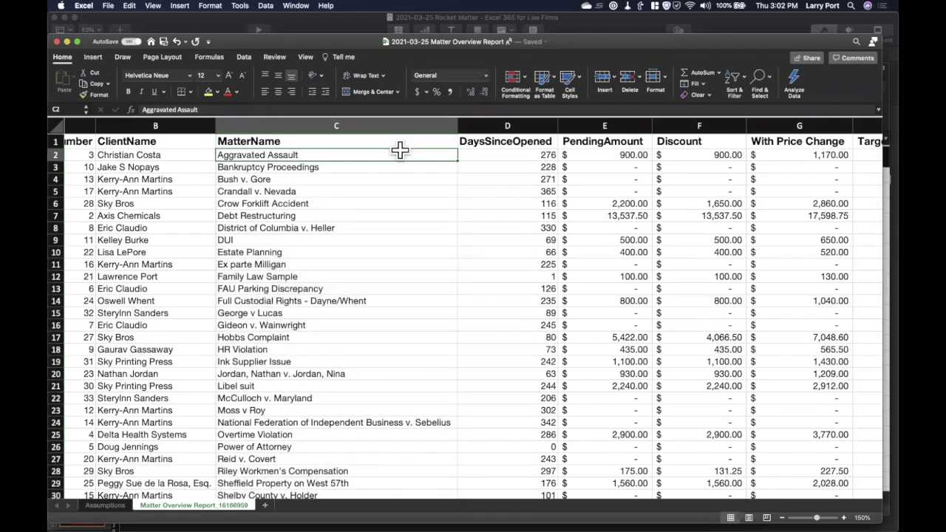
# Sort the MatterName column from A to Z again, continuing with the current selection only
pyautogui.click(391, 127)
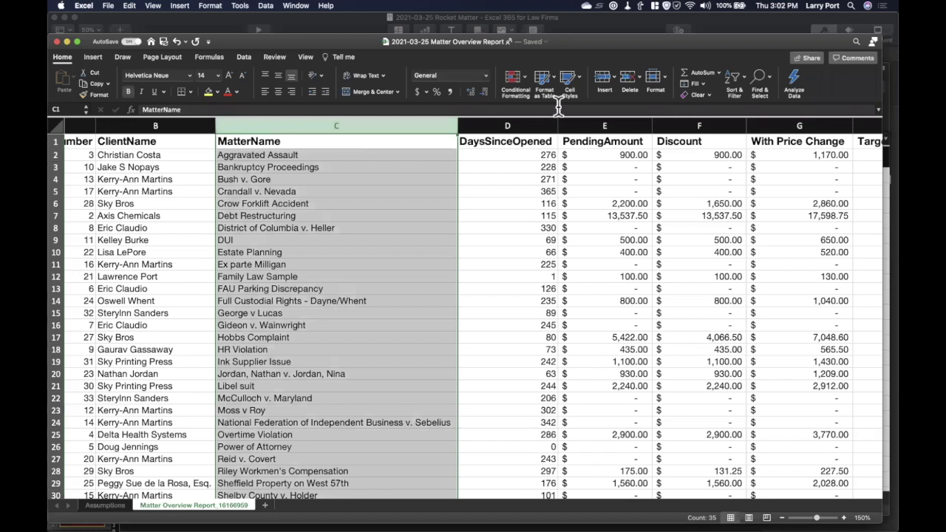
pyautogui.click(740, 85)
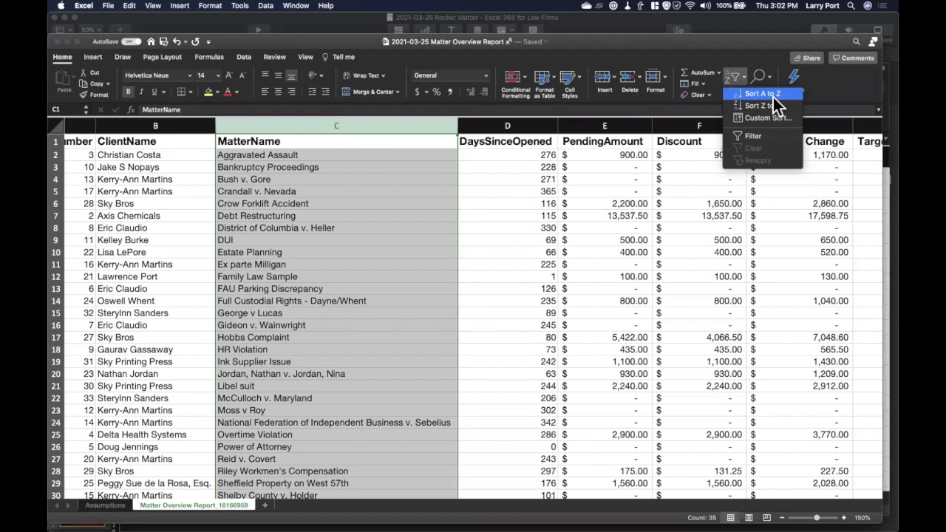
pyautogui.click(774, 97)
pyautogui.click(410, 190)
pyautogui.click(534, 203)
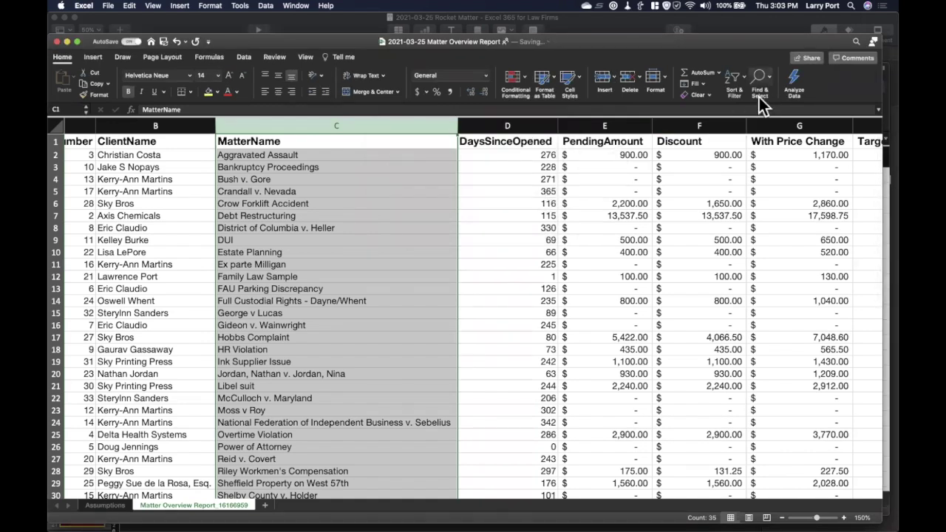
# Try sorting the MatterName column from Z to A with the current selection only, and undo that sort
pyautogui.click(742, 77)
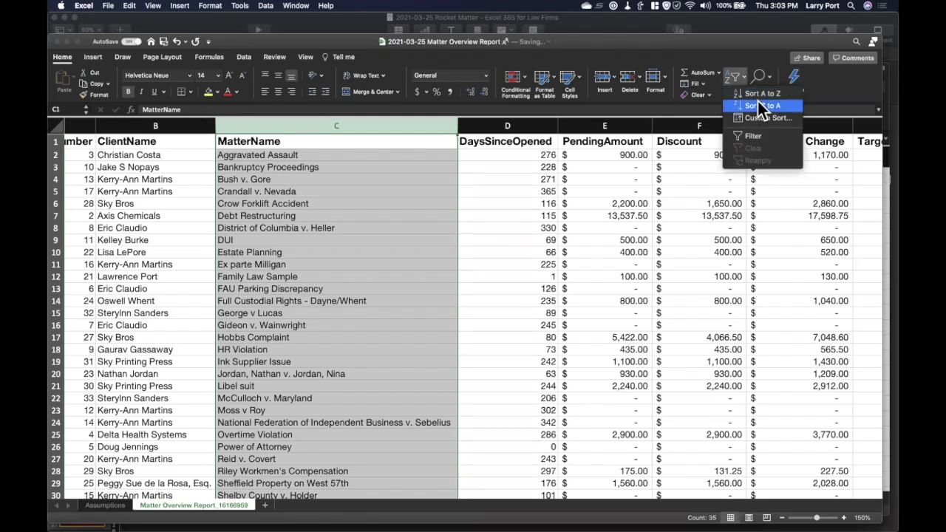
pyautogui.click(759, 105)
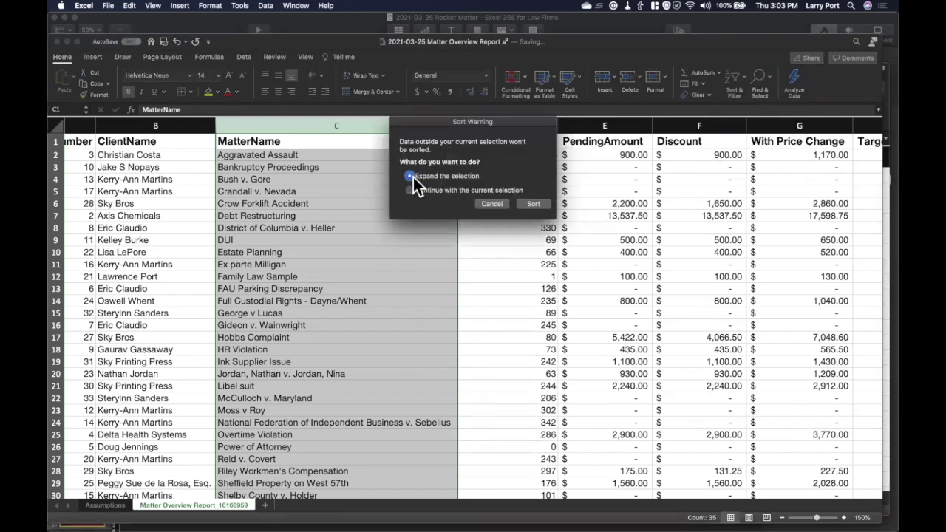
pyautogui.click(533, 204)
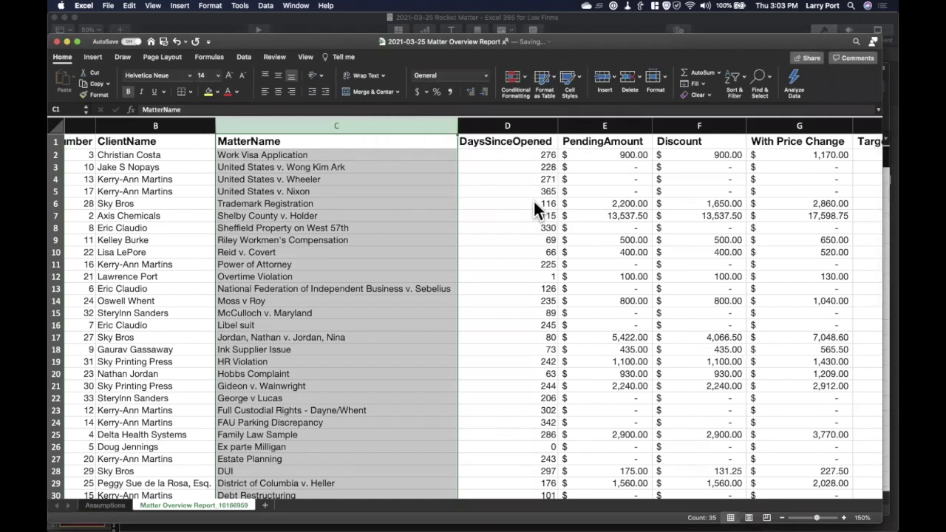
pyautogui.press('super+z')
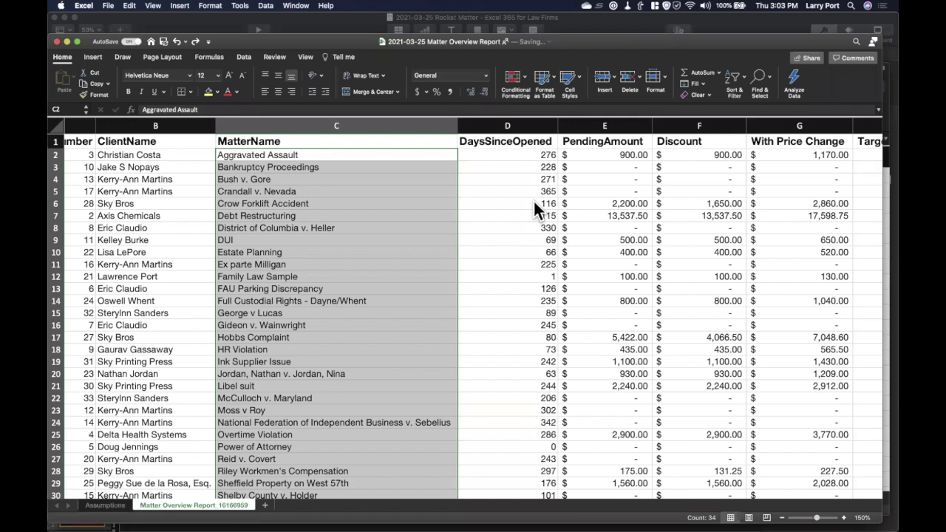
# Add a filter to the MatterName column and browse the values in its filter list
pyautogui.click(440, 127)
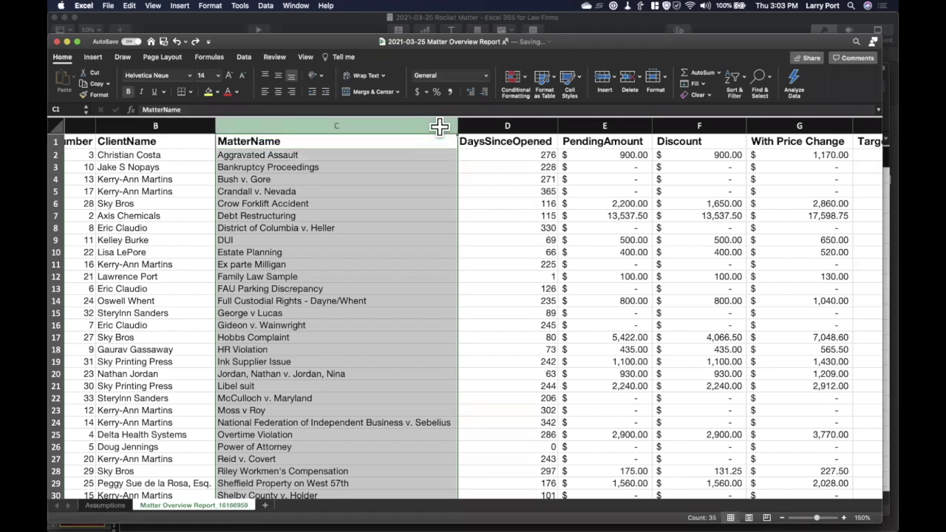
pyautogui.click(737, 79)
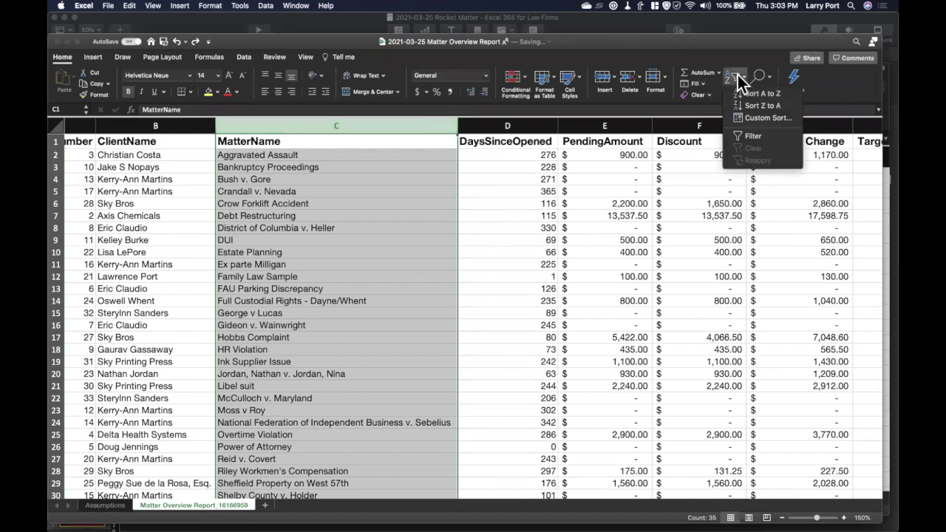
pyautogui.click(749, 136)
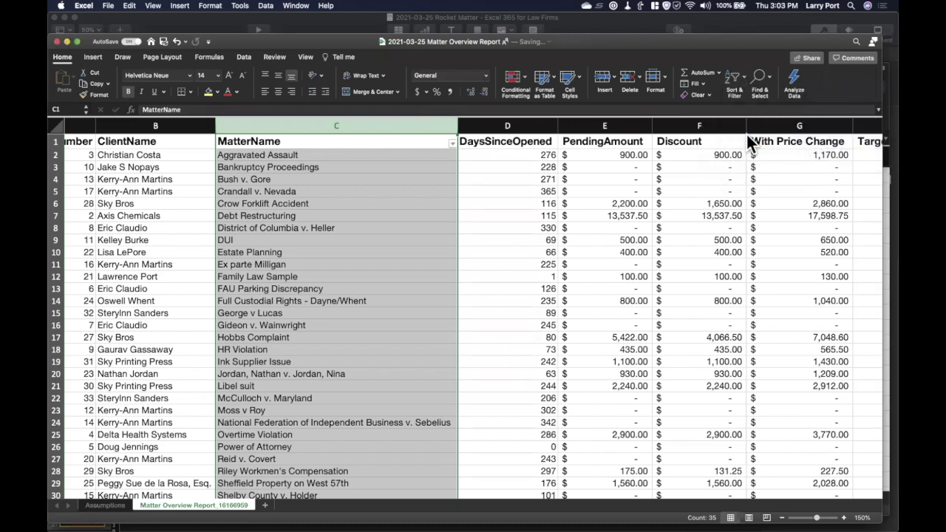
pyautogui.click(452, 144)
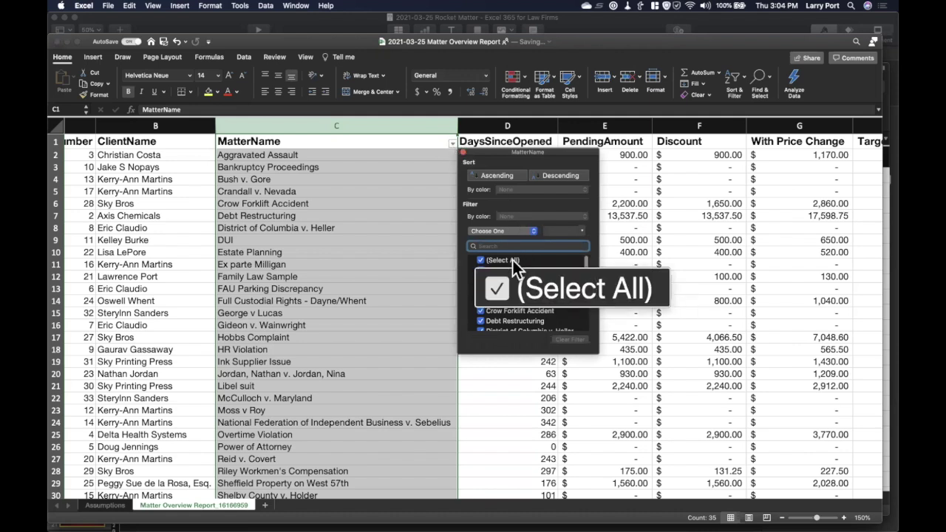
pyautogui.scroll(-3, 512, 315)
pyautogui.scroll(-10, 512, 315)
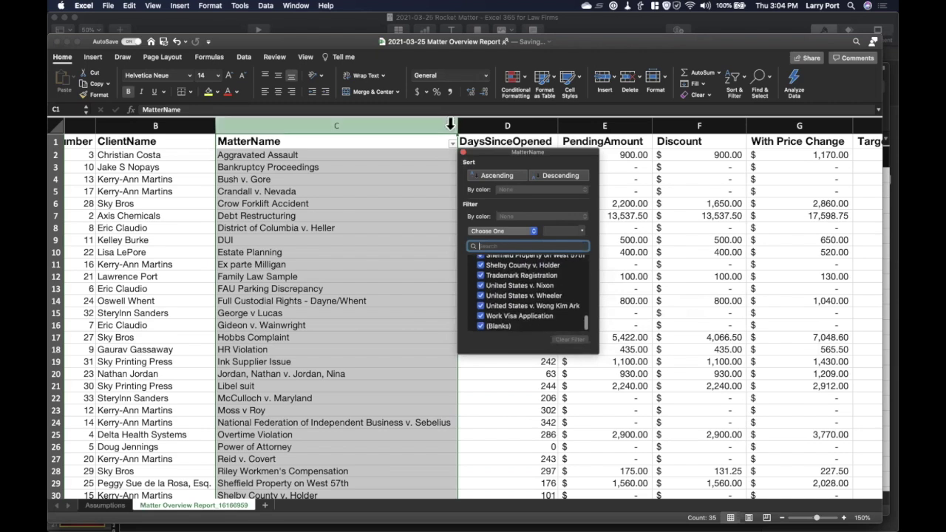
pyautogui.click(464, 152)
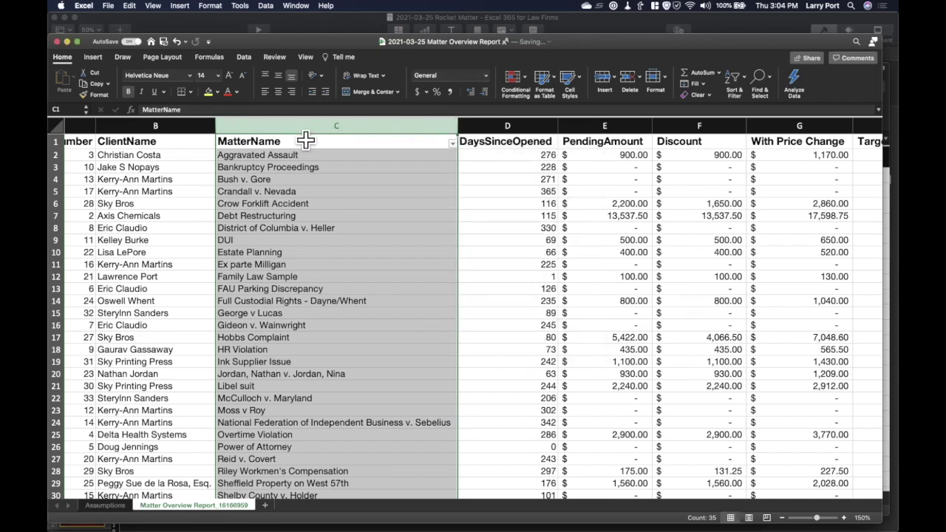
# Remove the filter from the MatterName column and apply one to the ClientName column instead
pyautogui.click(181, 132)
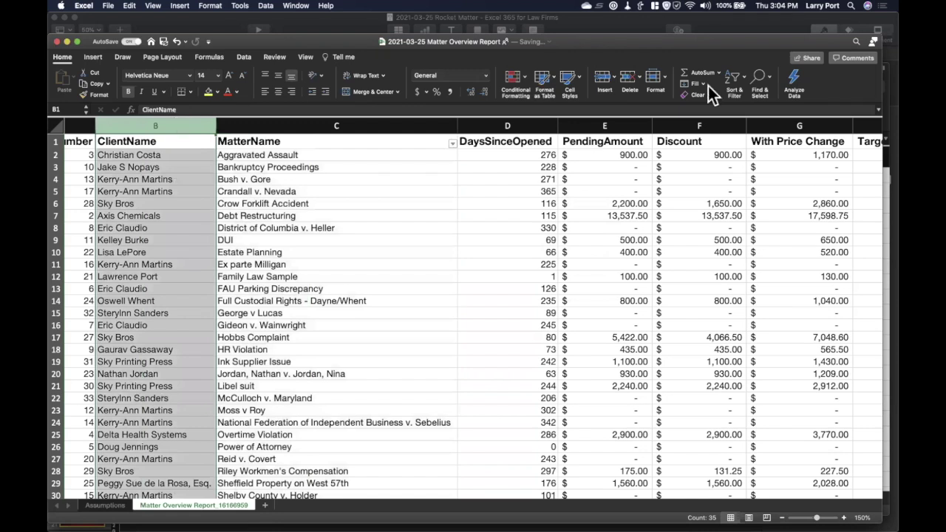
pyautogui.click(738, 78)
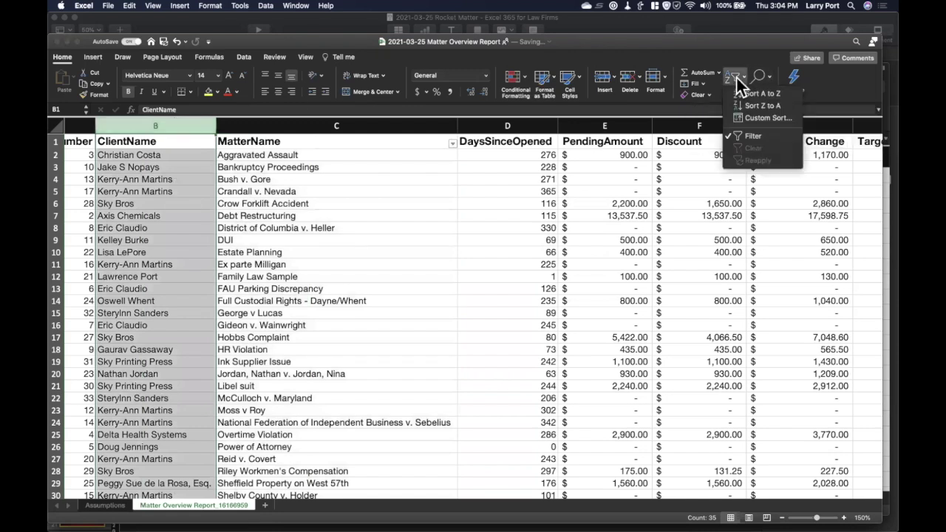
pyautogui.click(752, 138)
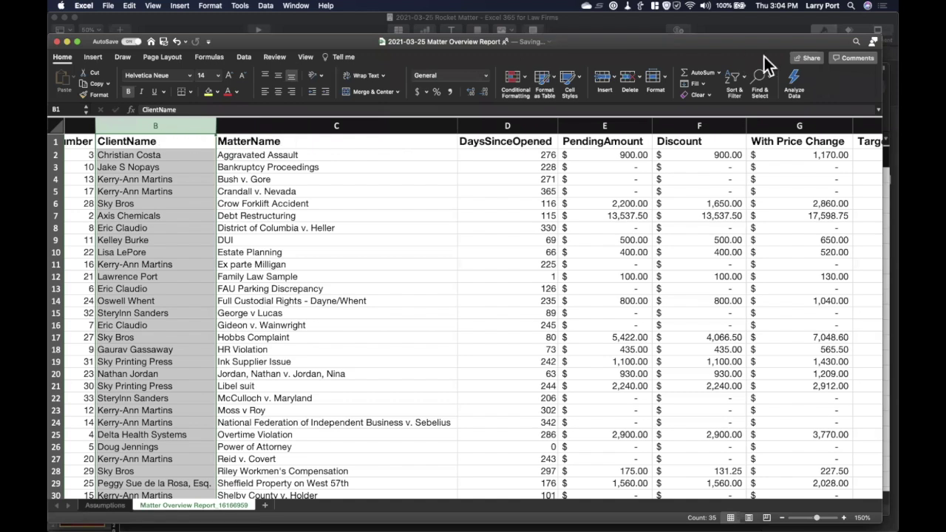
pyautogui.click(737, 77)
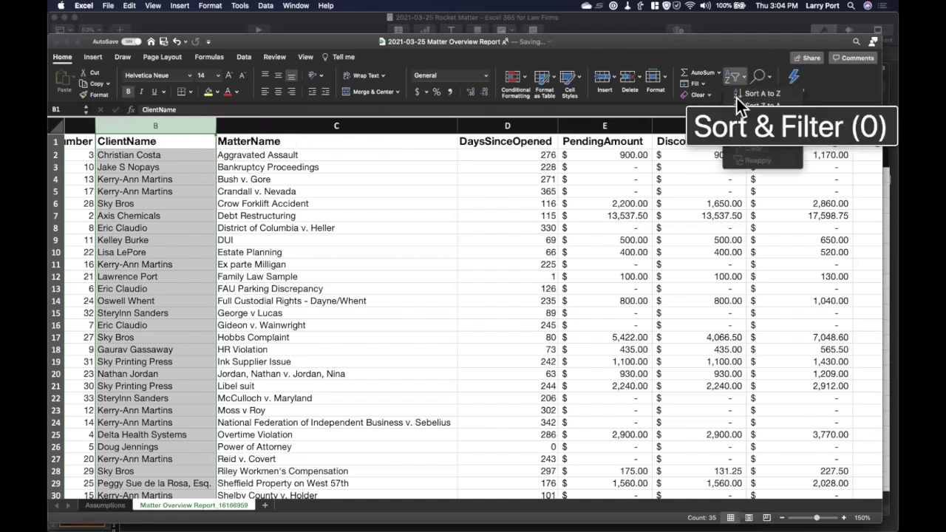
pyautogui.click(742, 133)
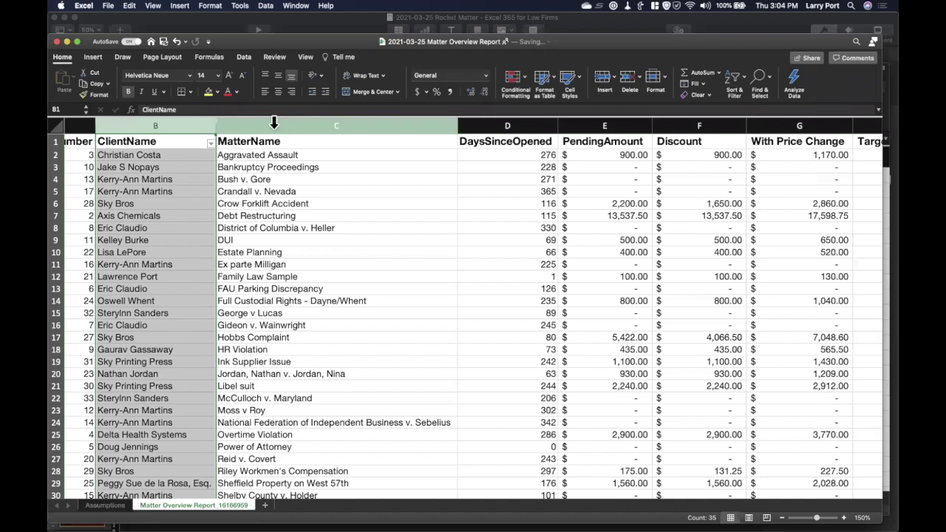
# Filter the ClientName column to show only the Sky Bros rows
pyautogui.click(211, 143)
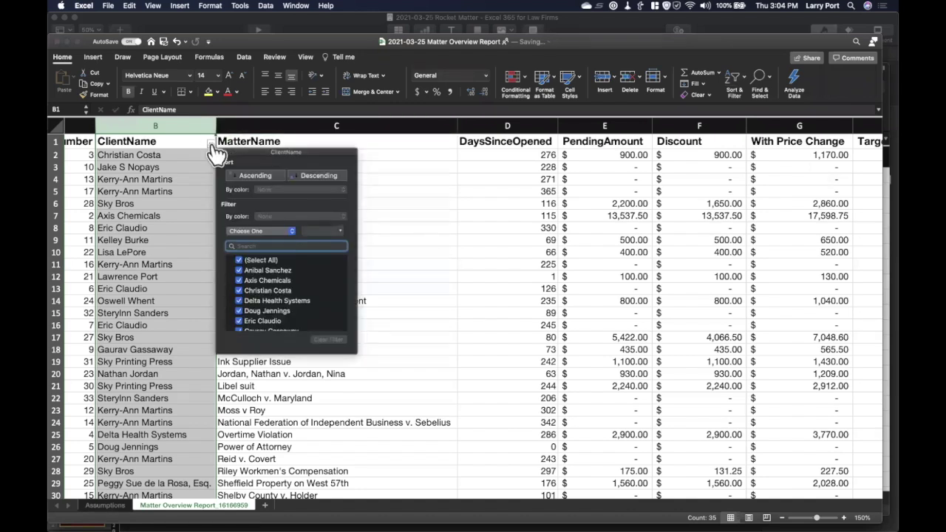
pyautogui.click(239, 260)
pyautogui.scroll(-5, 274, 303)
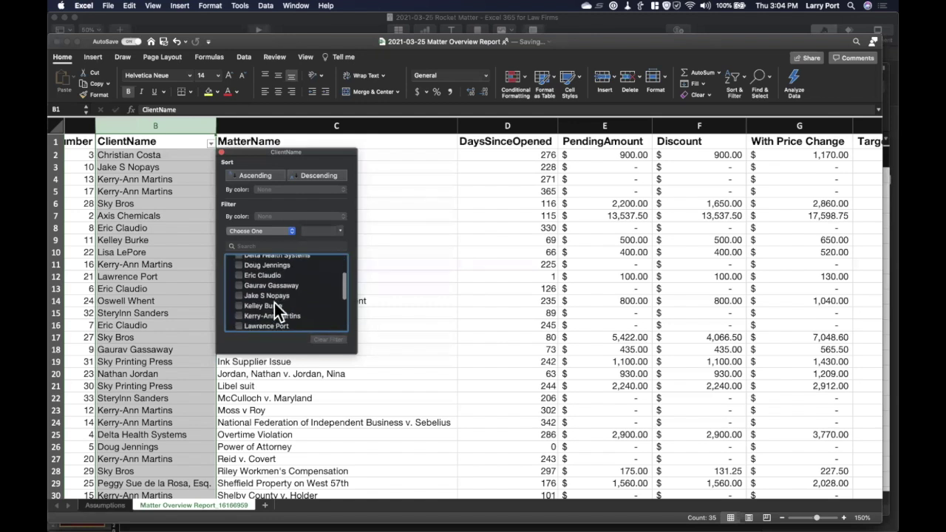
pyautogui.scroll(-1, 274, 303)
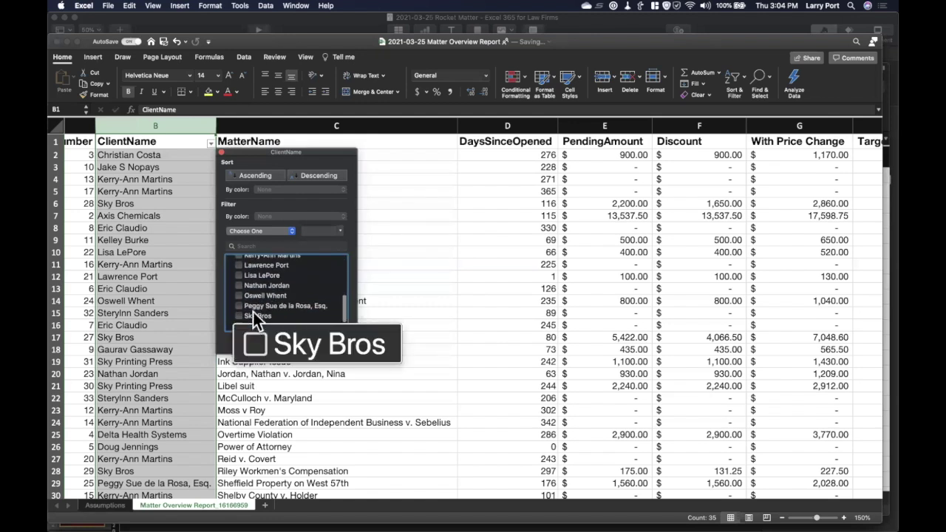
pyautogui.click(238, 316)
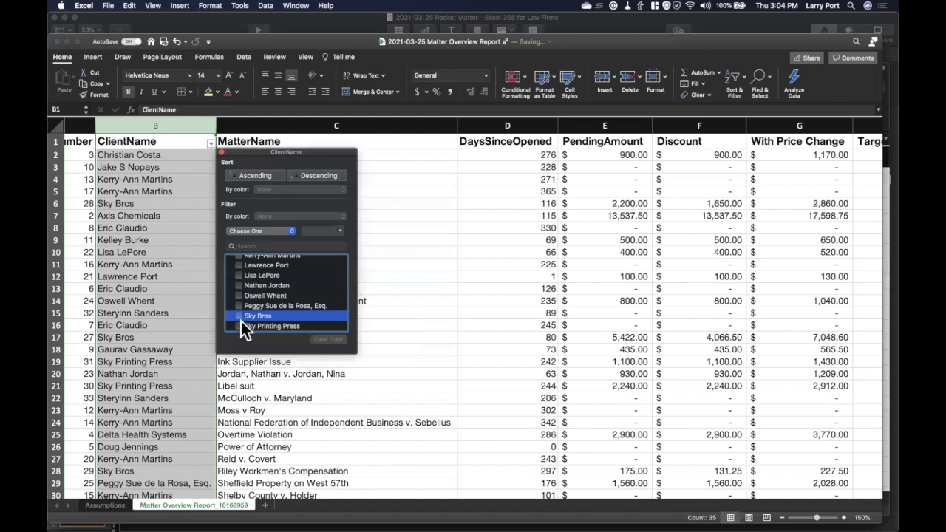
pyautogui.keyDown('super'); pyautogui.click(239, 317); pyautogui.keyUp('super')
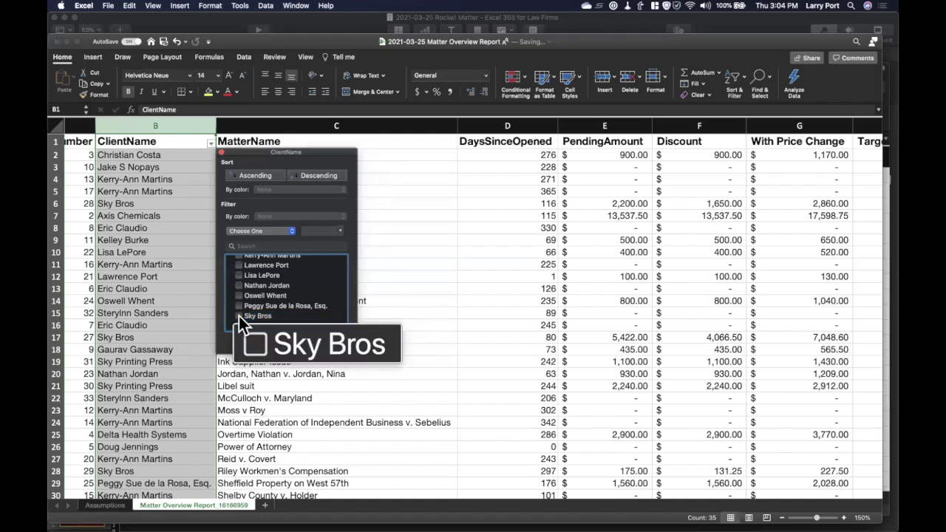
pyautogui.keyDown('super'); pyautogui.click(239, 316); pyautogui.keyUp('super')
pyautogui.click(239, 316)
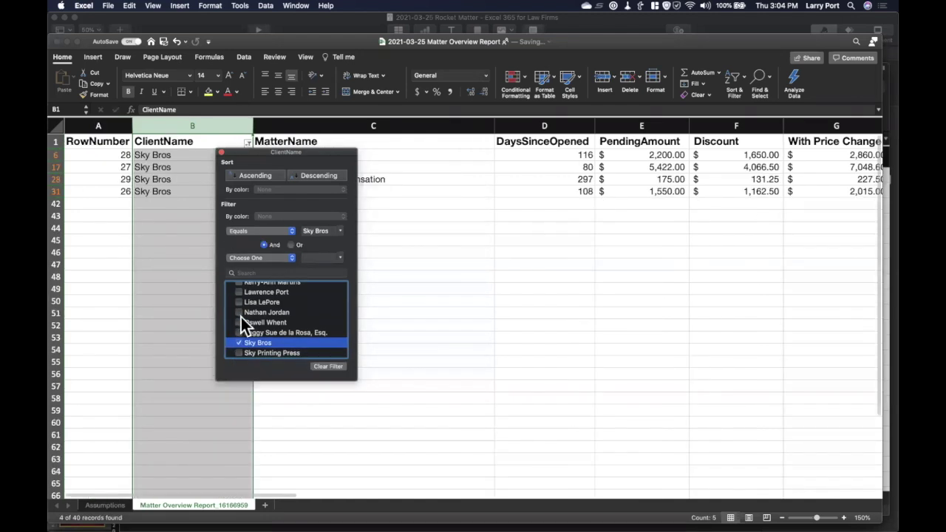
pyautogui.click(220, 152)
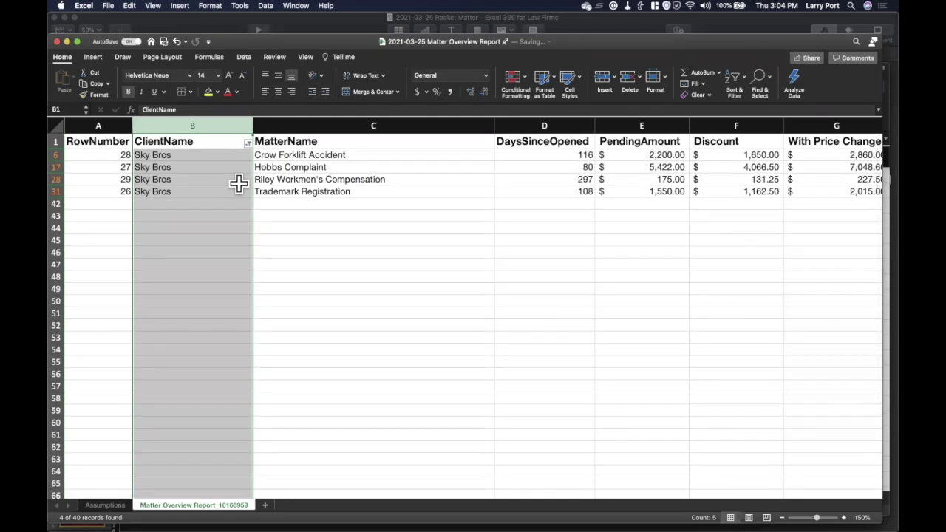
# Turn off the ClientName filter so every matter row is shown, and select the Axis Chemicals cell B7
pyautogui.click(745, 74)
pyautogui.click(742, 139)
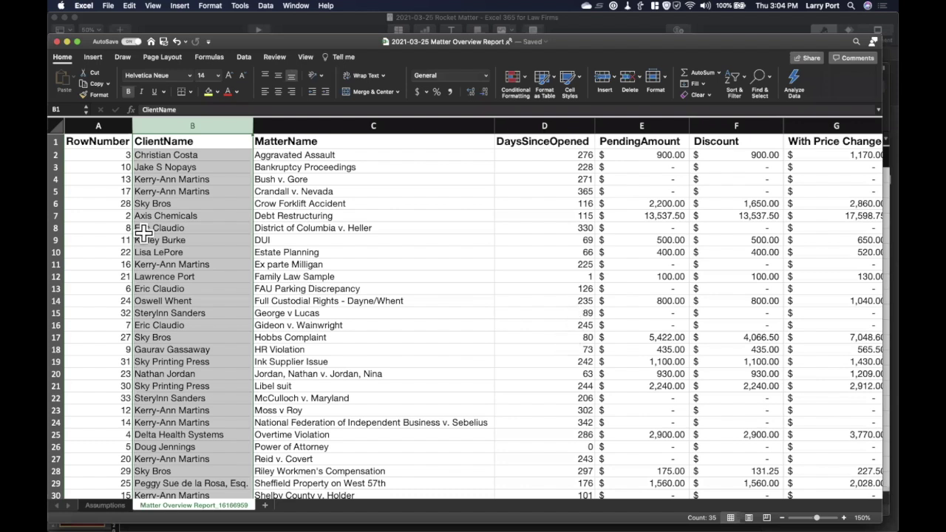
pyautogui.click(59, 148)
pyautogui.click(183, 215)
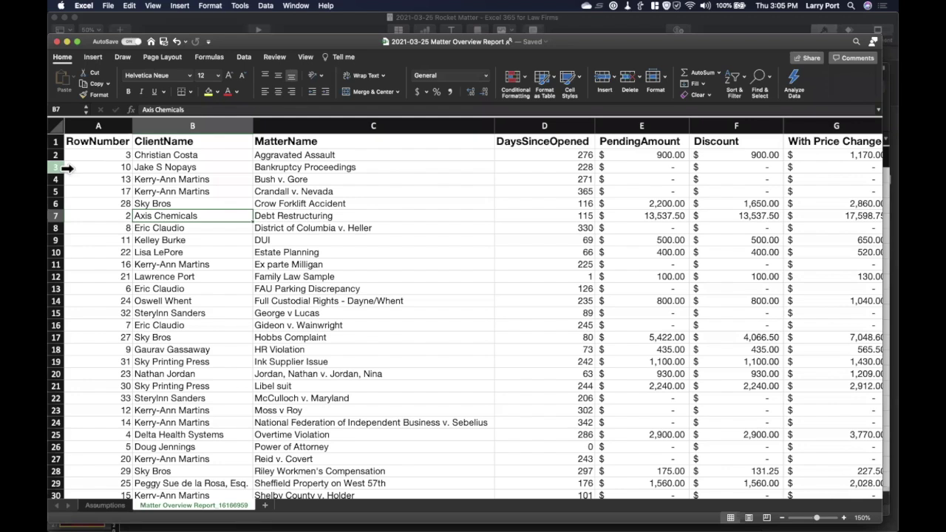
# Switch to Keynote and play the Excel 365 for Law Firms presentation from its closing Thank You slide
pyautogui.press('super+Tab')
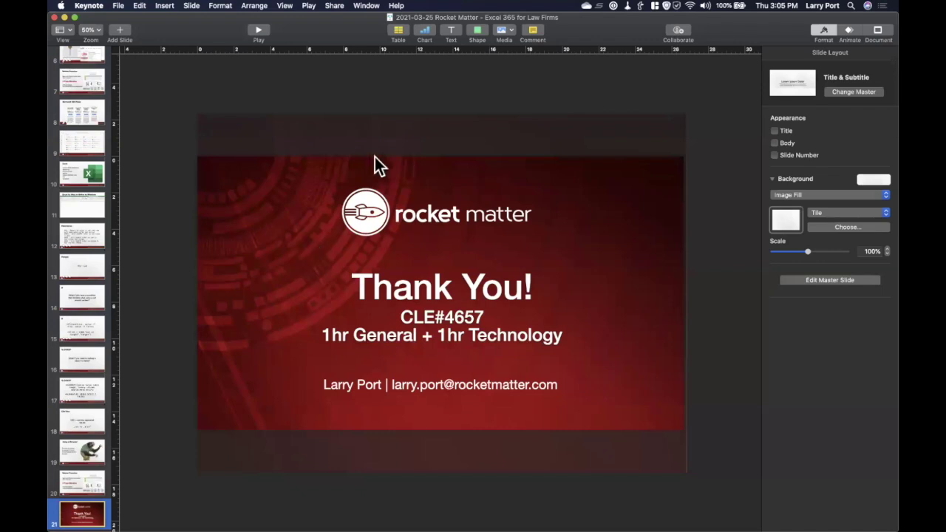
pyautogui.click(287, 221)
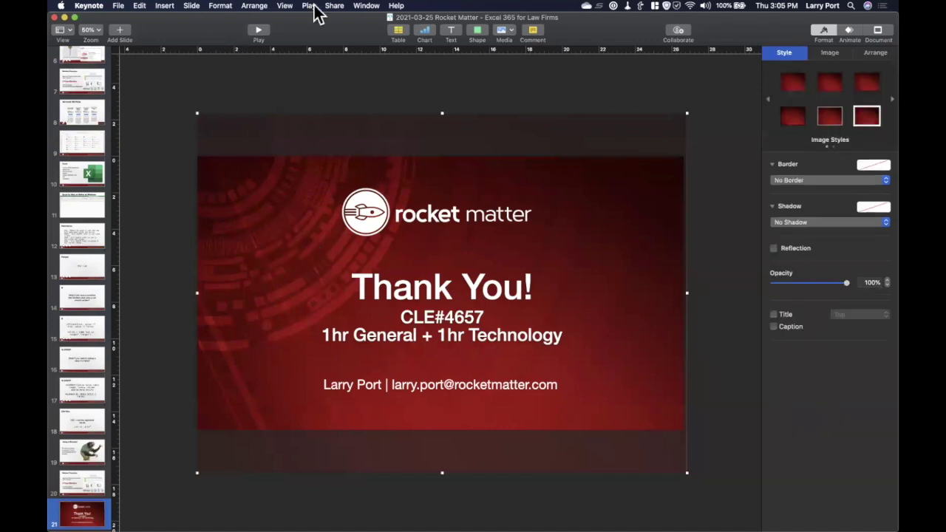
pyautogui.moveTo(229, 19); pyautogui.dragTo(229, 73)
pyautogui.click(256, 80)
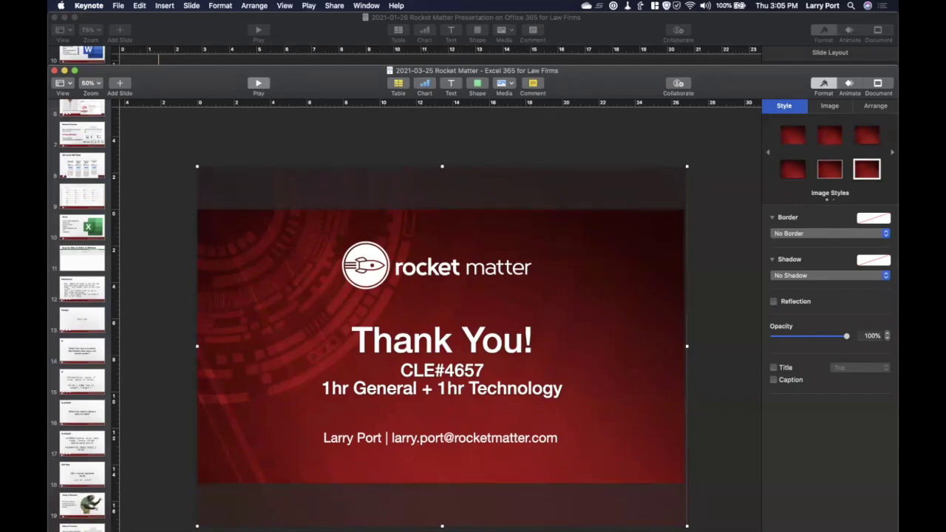